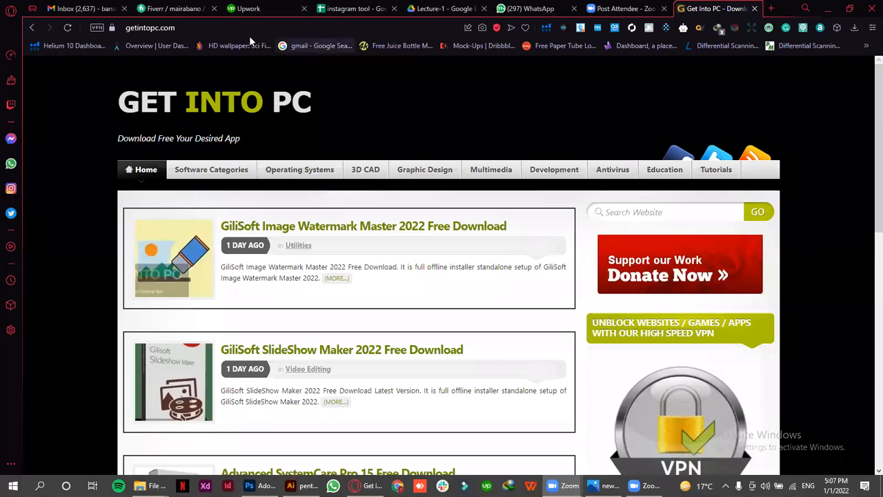
right_click(232, 27)
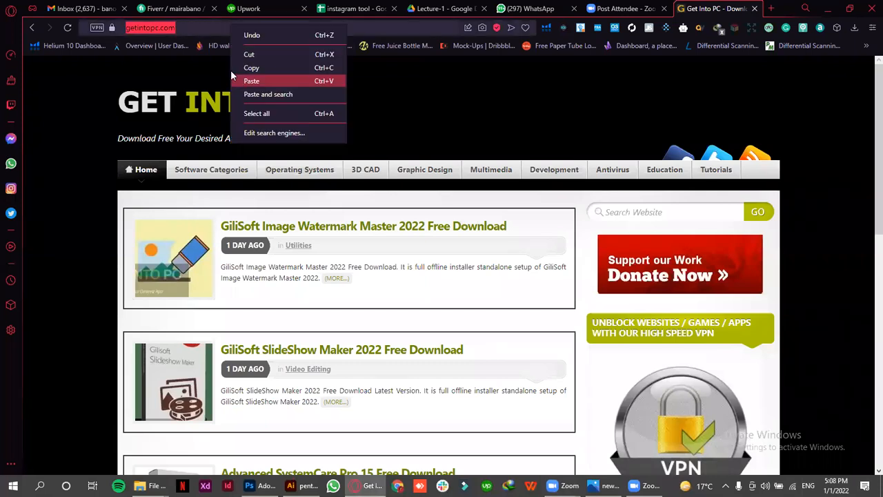
click(233, 78)
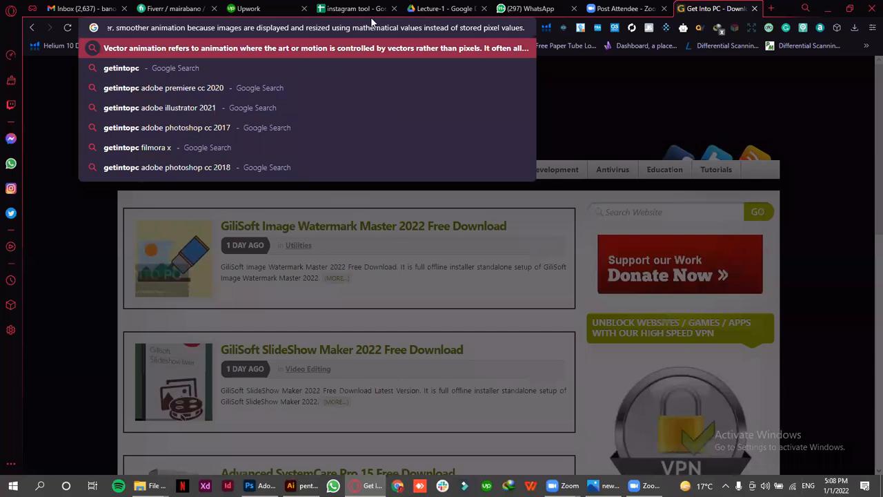
key(Escape)
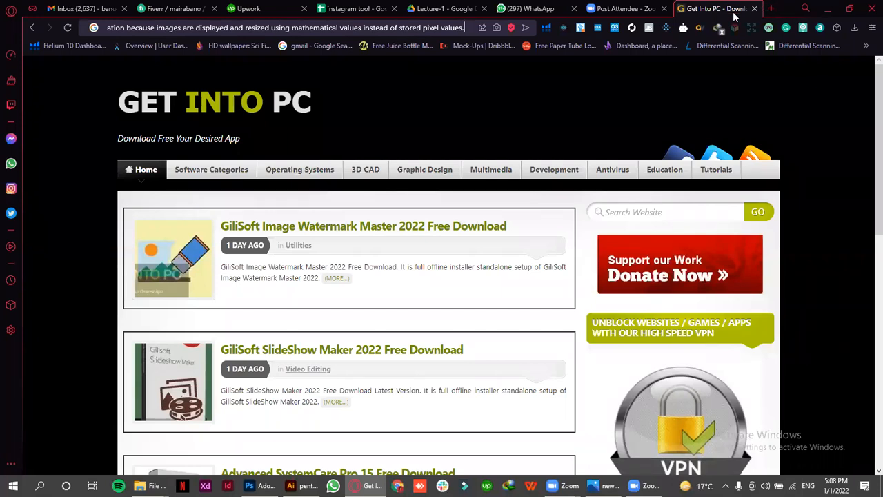
Replace the current Get Into PC tab with a new one and load getintopc.com in it
key(ctrl+t)
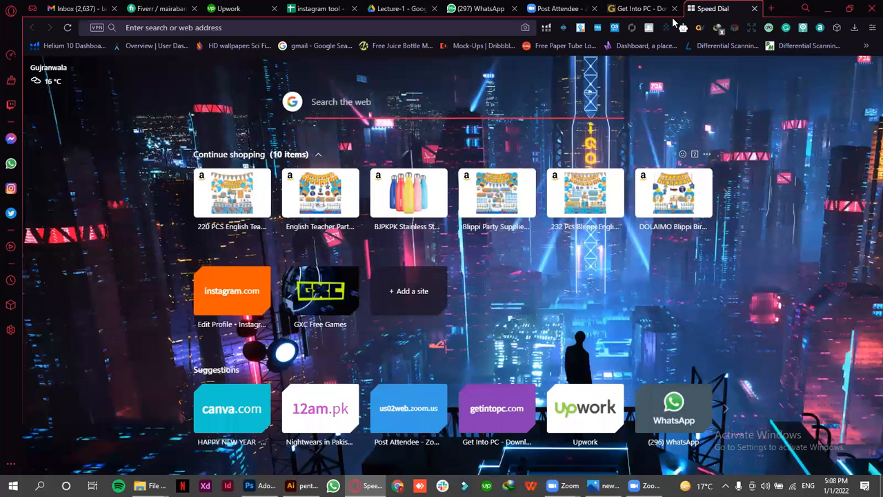
click(674, 8)
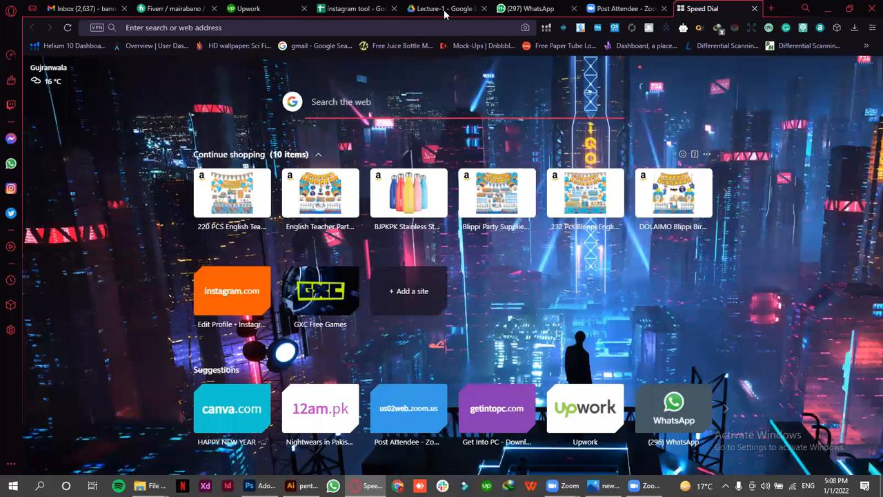
click(391, 27)
text(f)
key(BackSpace)
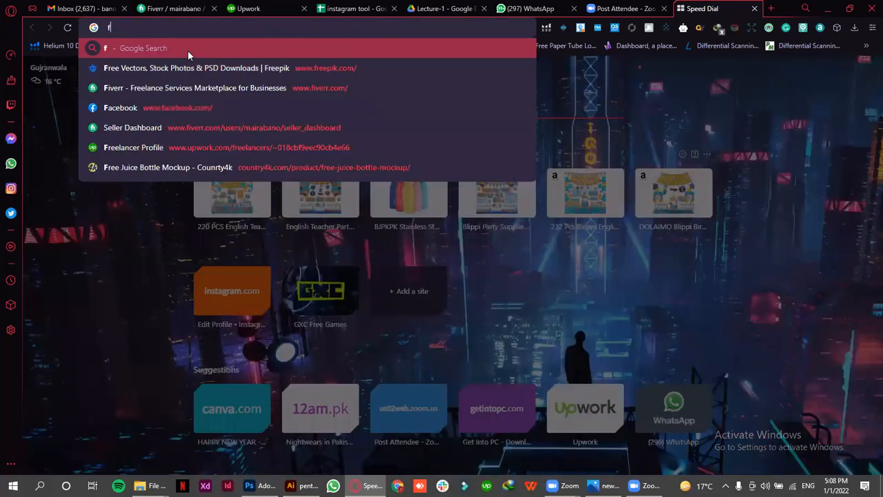
text(g)
key(BackSpace)
key(BackSpace)
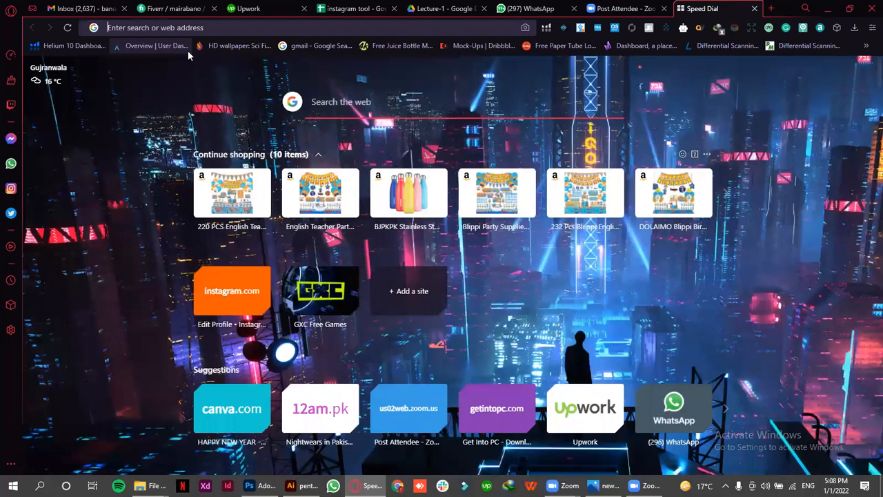
text(getintopc.com)
click(187, 50)
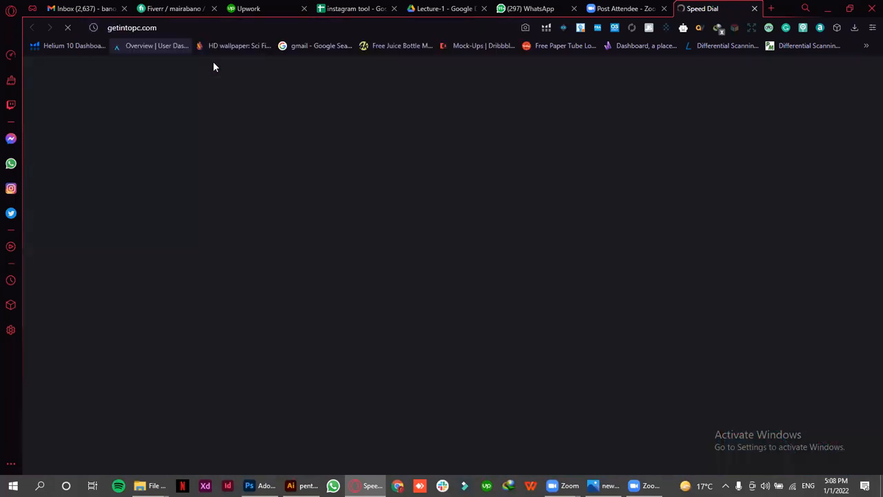
right_click(193, 32)
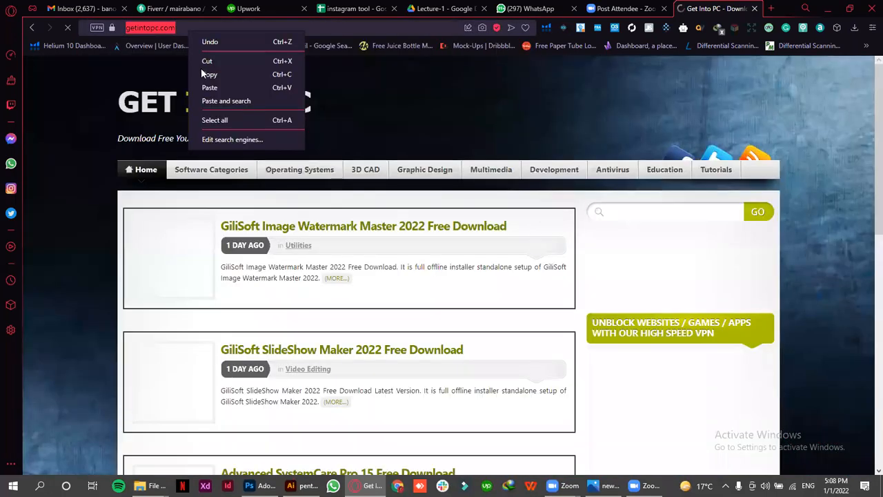
click(629, 220)
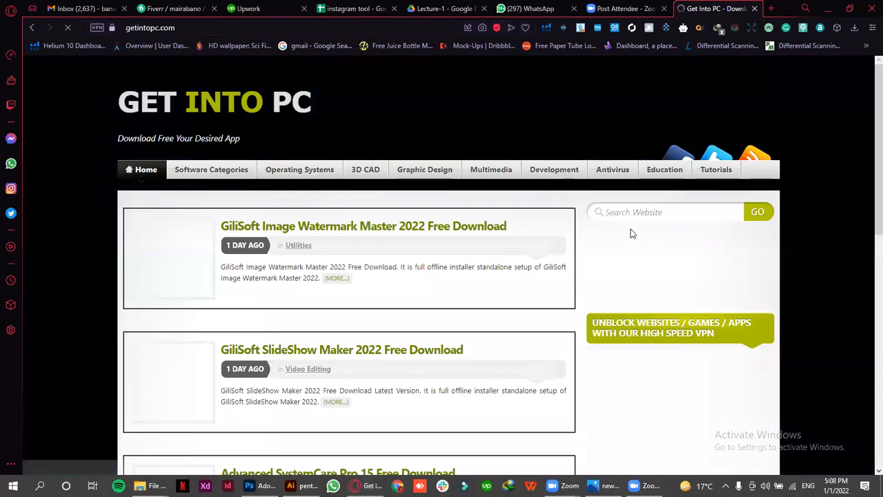
Search the Get Into PC website for "photoshop 2020"
click(646, 214)
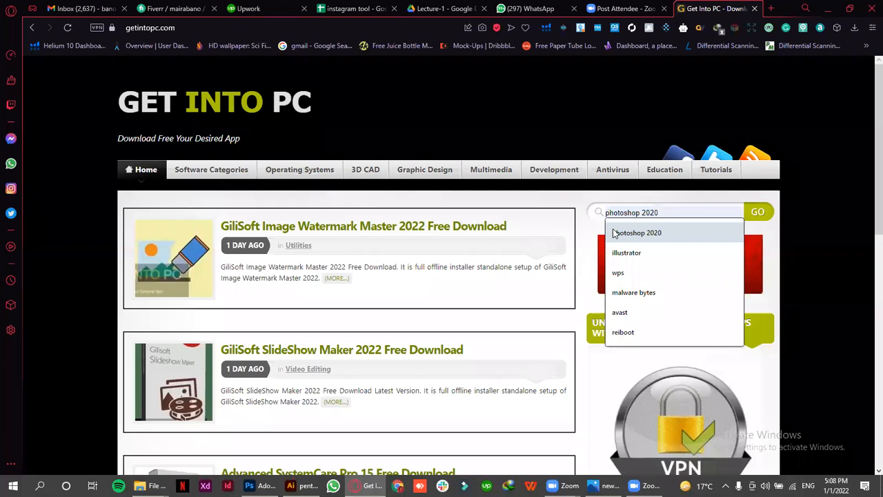
click(615, 234)
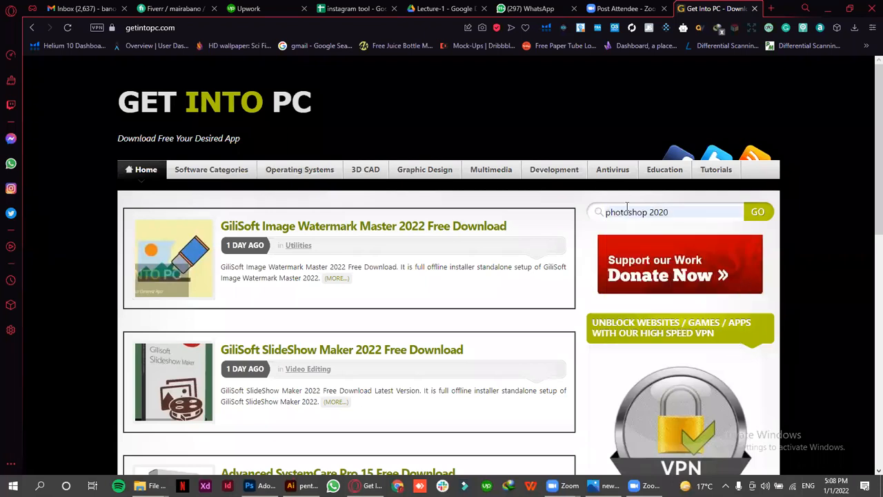
scroll(627, 138, down, 2)
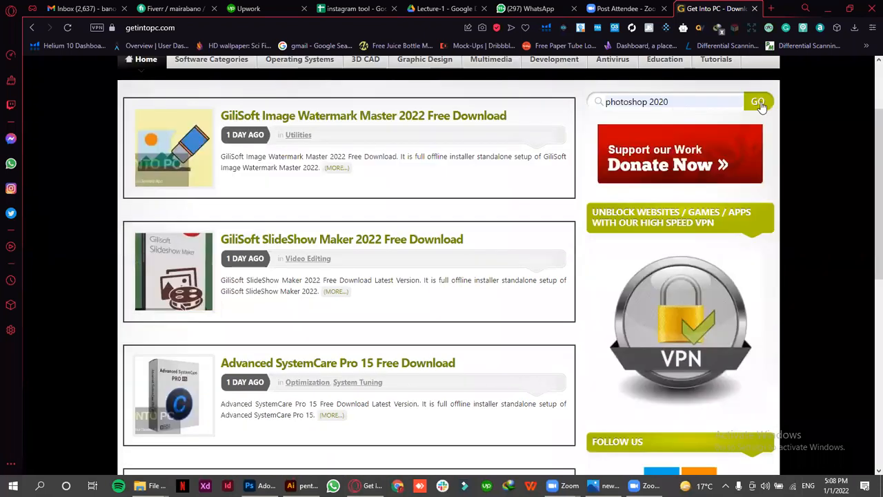
click(759, 102)
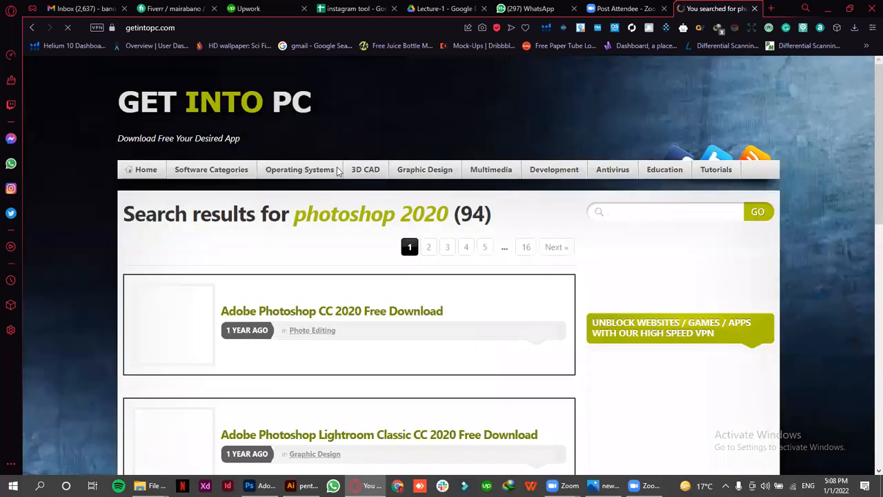
Look over the search results and open the Adobe Photoshop CC 2020 Free Download page
scroll(338, 172, down, 2)
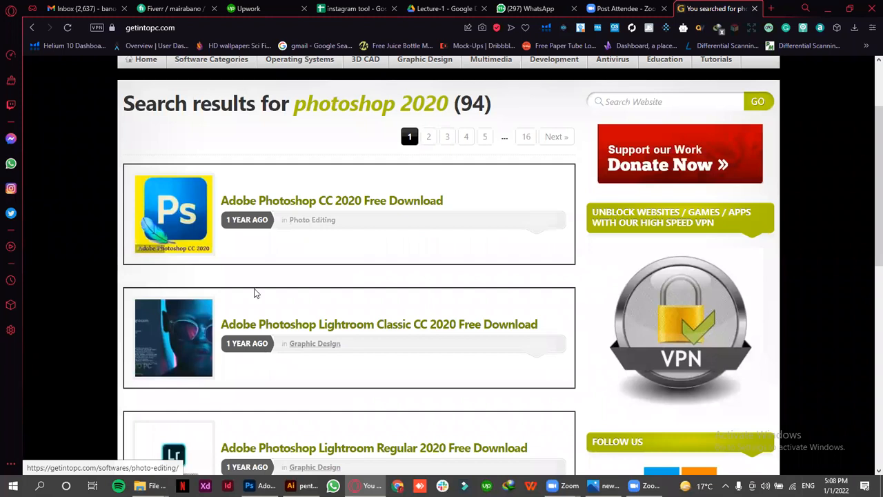
scroll(255, 294, down, 3)
scroll(207, 256, up, 4)
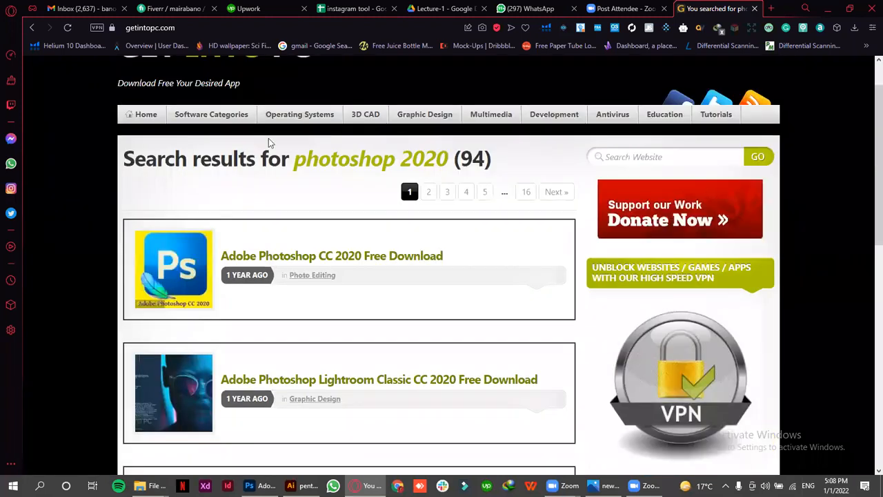
scroll(271, 143, up, 1)
right_click(208, 254)
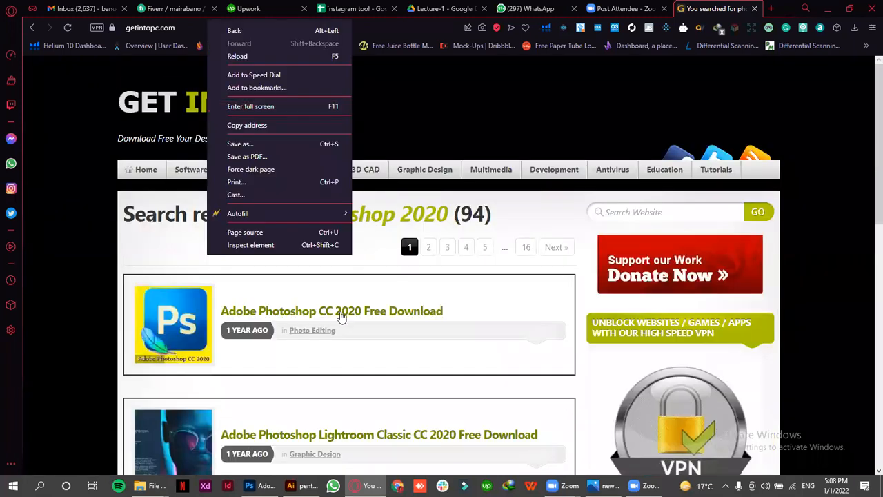
click(340, 316)
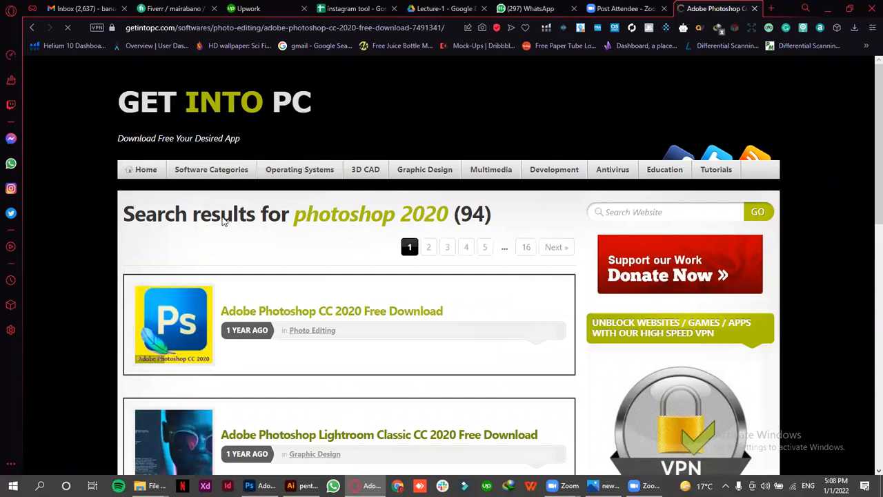
Examine the system requirements, the 64-bit download link and the archive password on the Photoshop CC 2020 page
scroll(221, 218, down, 5)
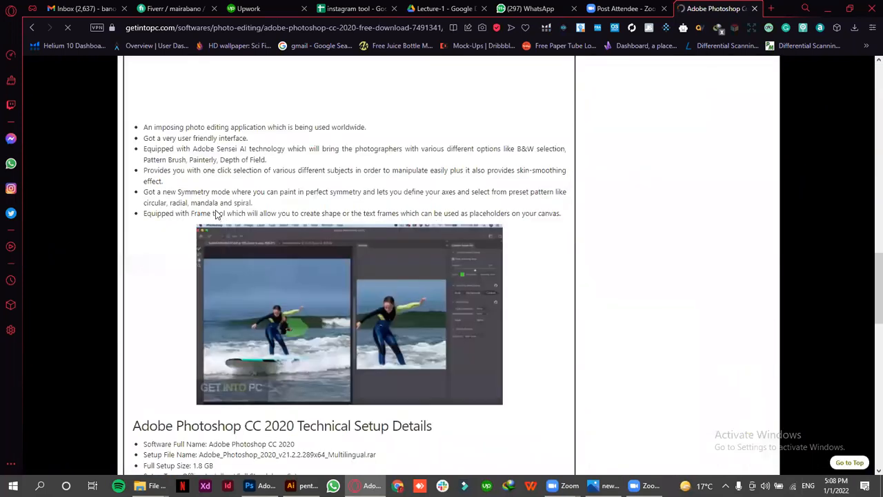
scroll(219, 217, down, 5)
scroll(218, 109, down, 2)
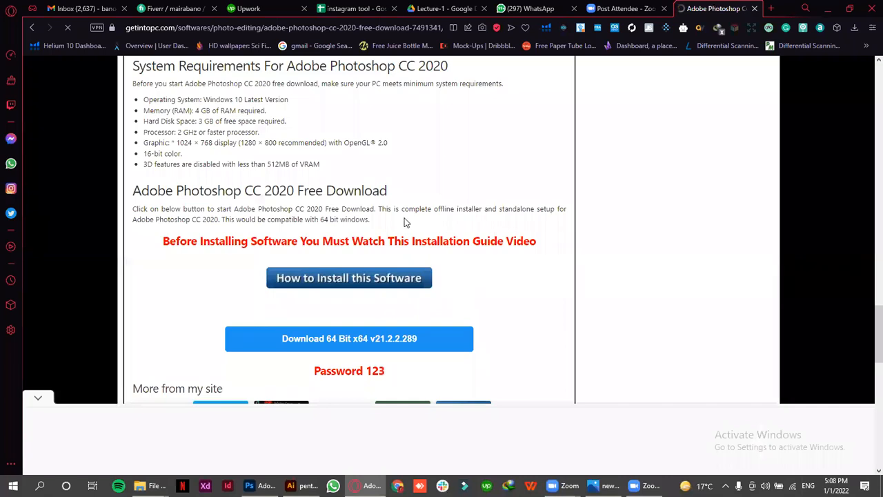
scroll(405, 222, down, 2)
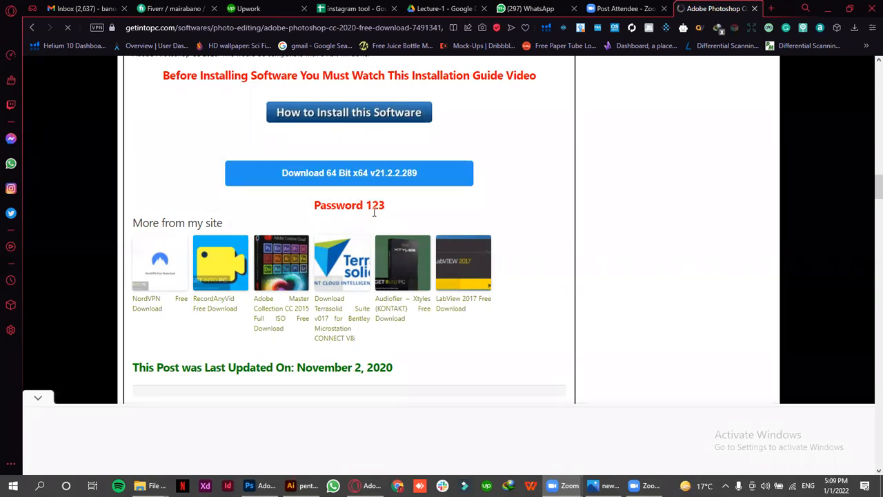
drag(378, 207, 371, 207)
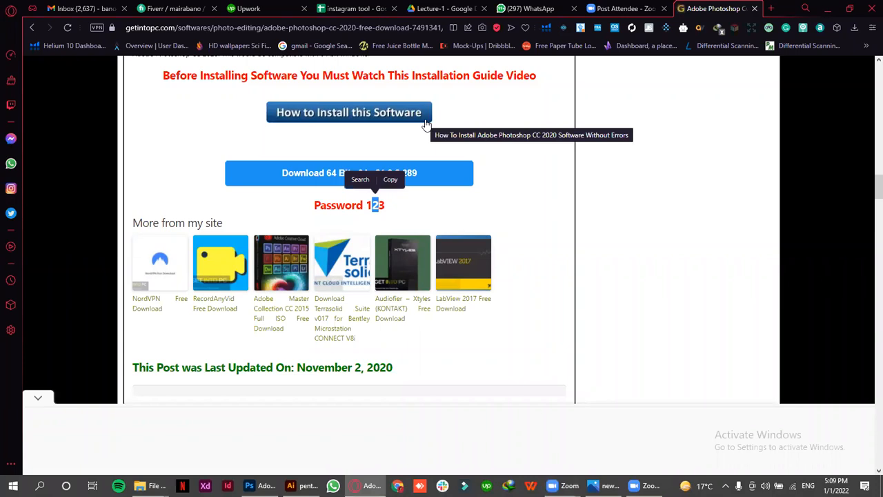
click(434, 175)
Review the Photoshop CC 2020 page from its title and overview through the feature list
scroll(269, 142, up, 4)
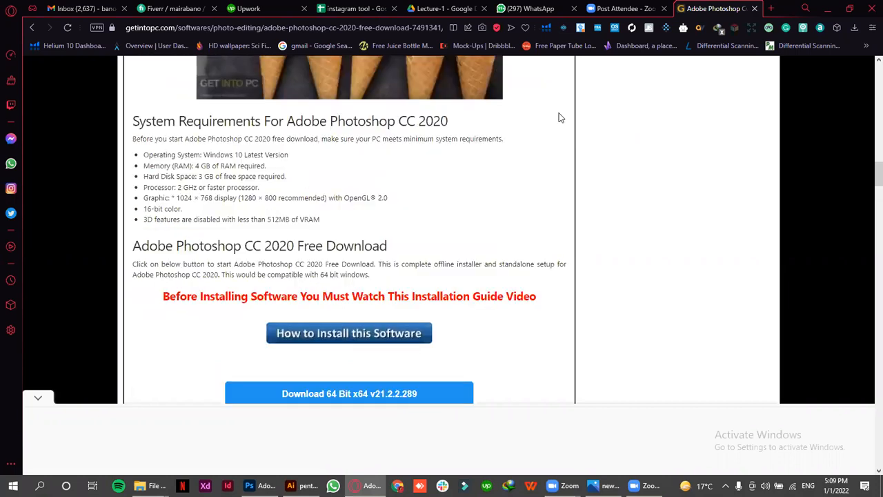
scroll(558, 117, up, 5)
scroll(307, 269, up, 5)
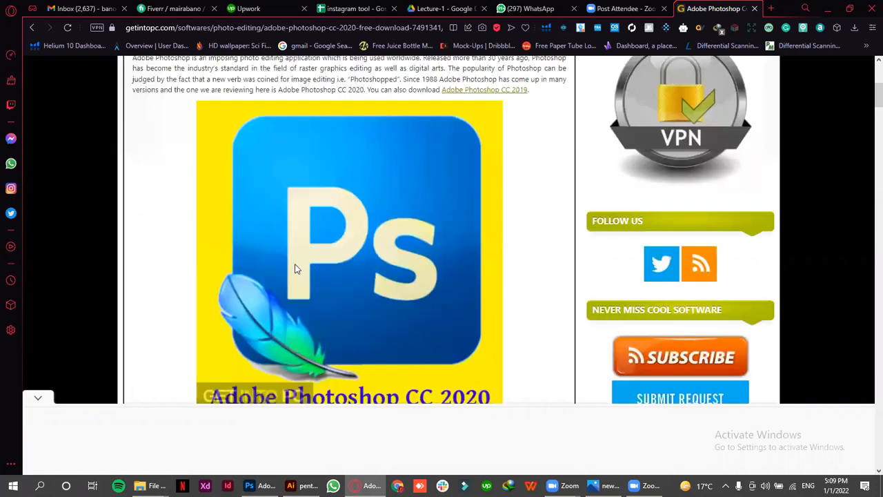
scroll(295, 269, up, 2)
scroll(422, 331, up, 3)
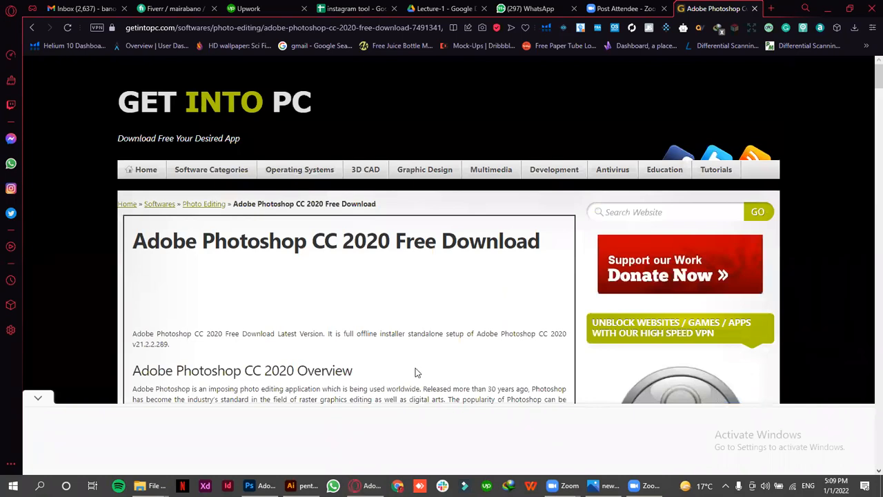
scroll(407, 379, down, 3)
scroll(406, 379, down, 4)
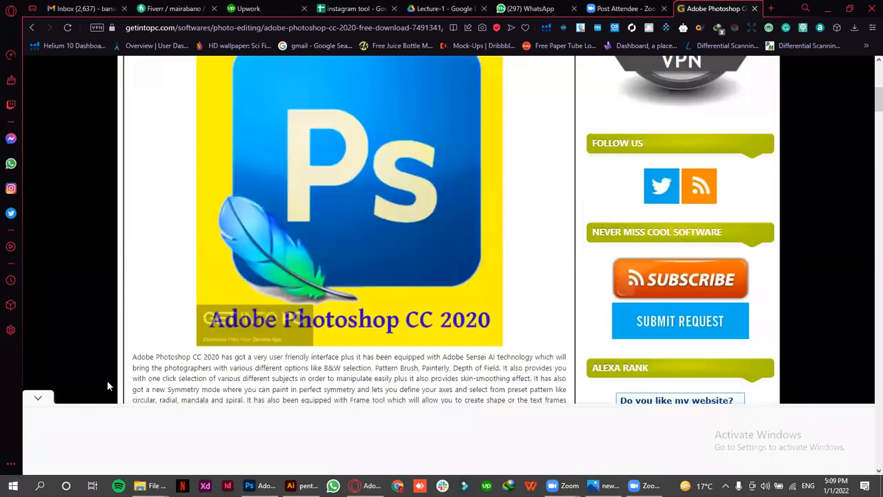
scroll(107, 386, down, 1)
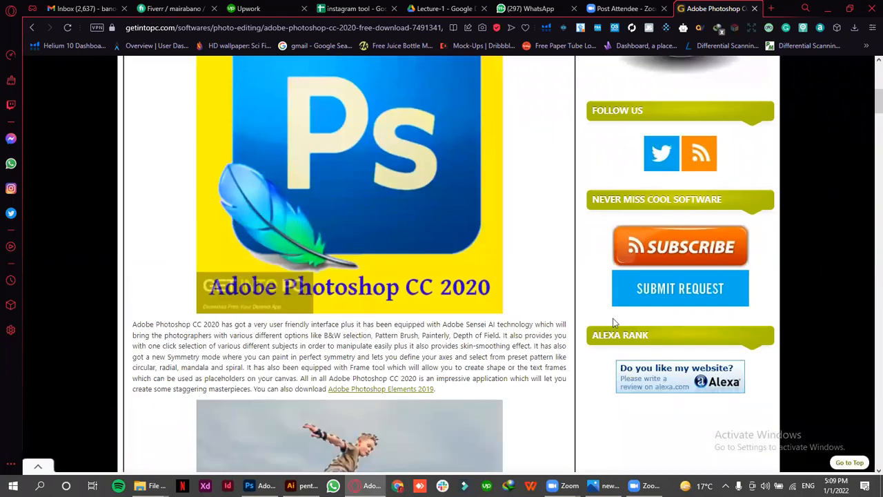
scroll(434, 382, down, 4)
scroll(435, 382, down, 4)
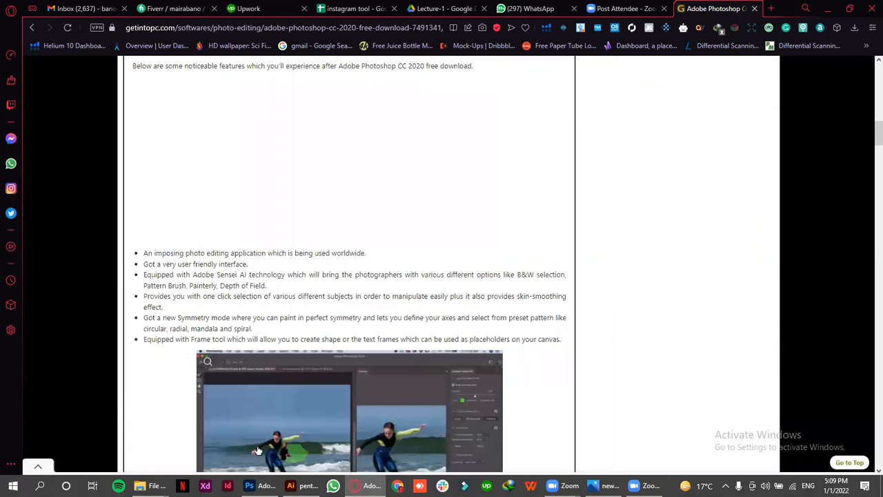
Switch to Photoshop, dismiss the Zoom recording conversion window and minimize the recordings folder
click(259, 486)
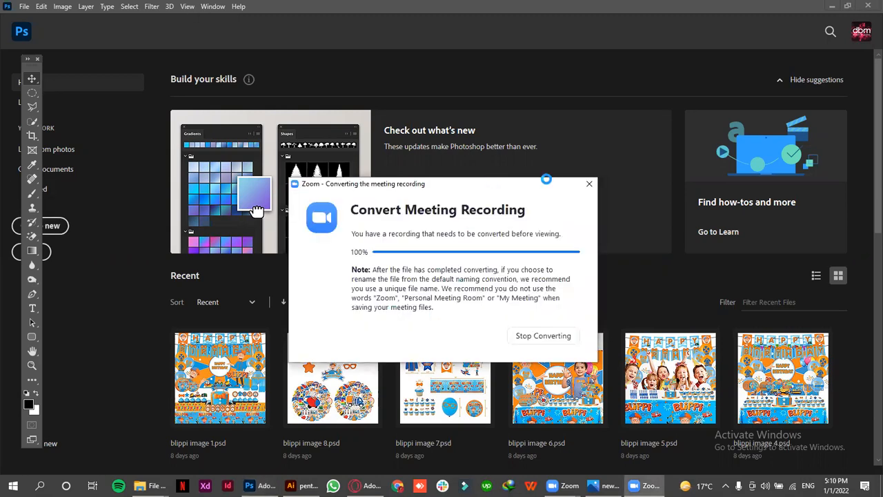
click(520, 155)
click(592, 184)
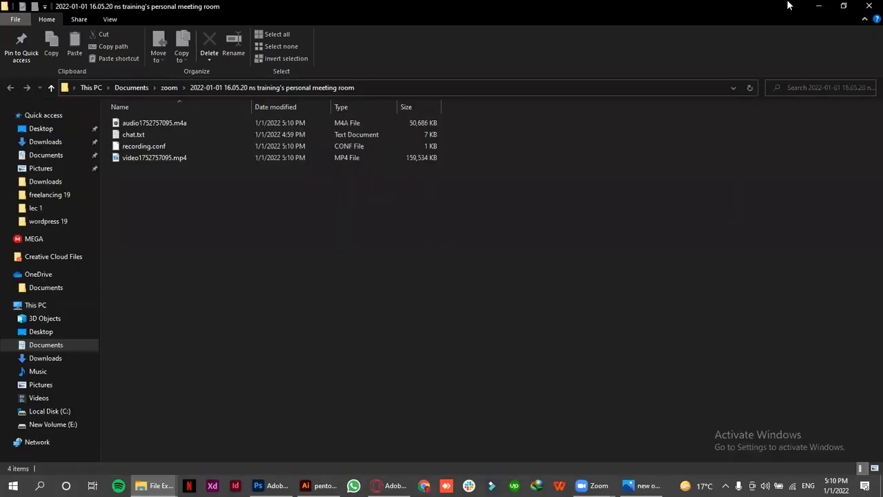
click(816, 5)
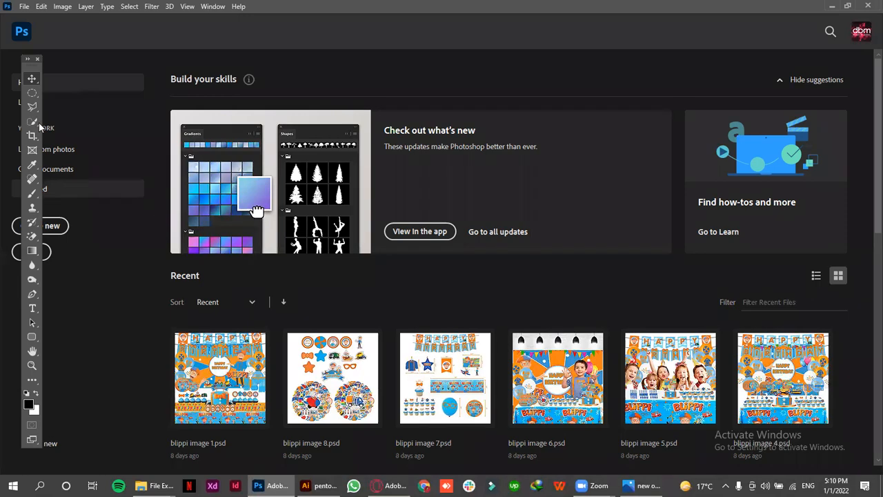
Start a new document and view the Art & Illustration and Web presets
click(55, 226)
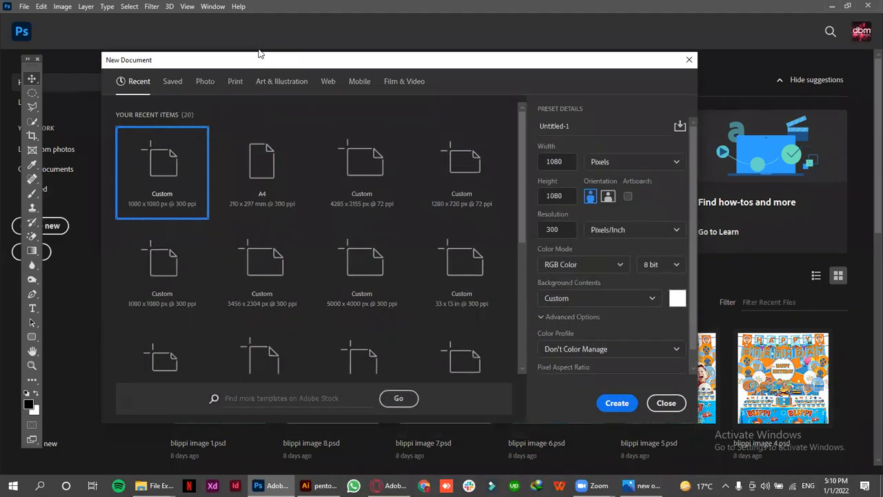
click(165, 68)
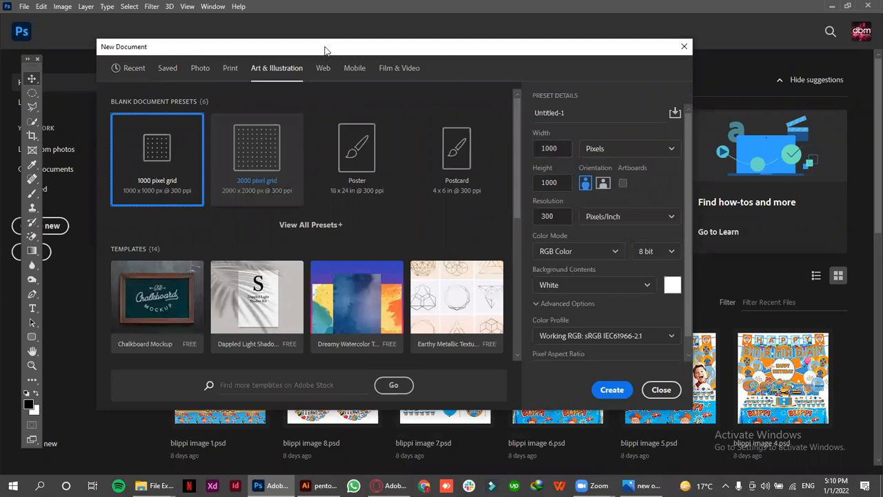
click(323, 69)
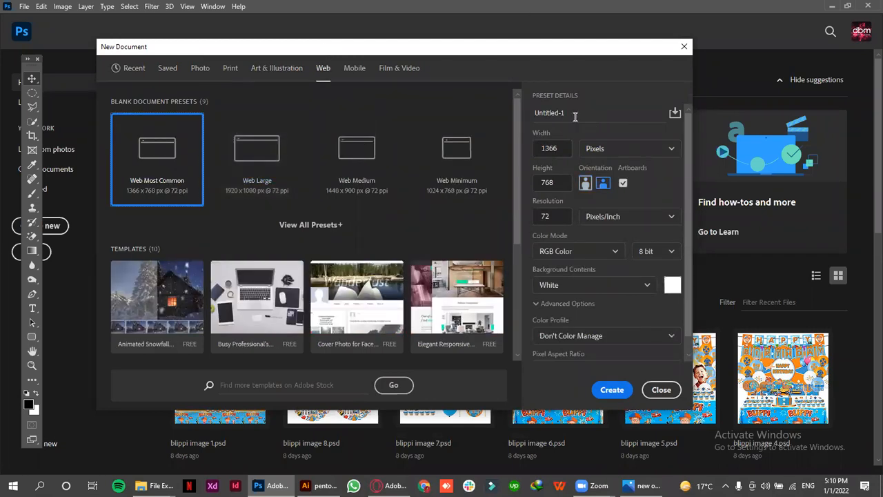
Examine the Web preset's details: document name, width, available measurement units and the remaining settings
click(539, 114)
drag(530, 118, 533, 118)
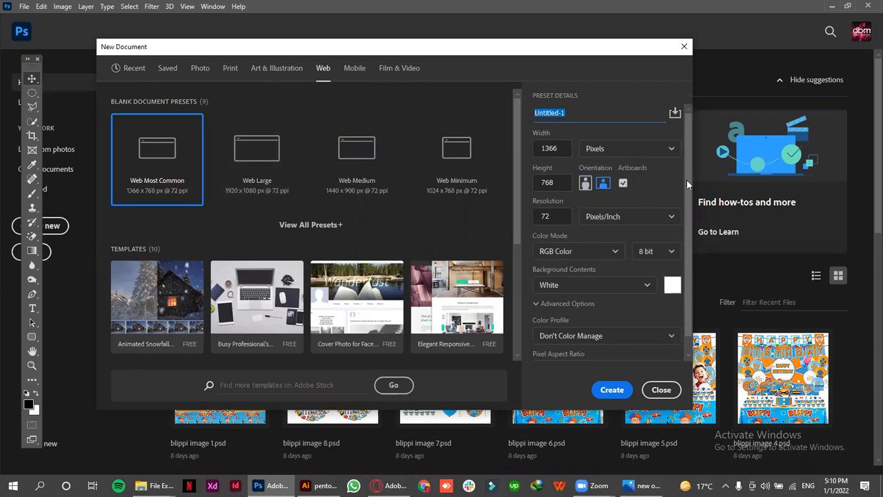
click(566, 112)
drag(569, 112, 519, 119)
click(562, 149)
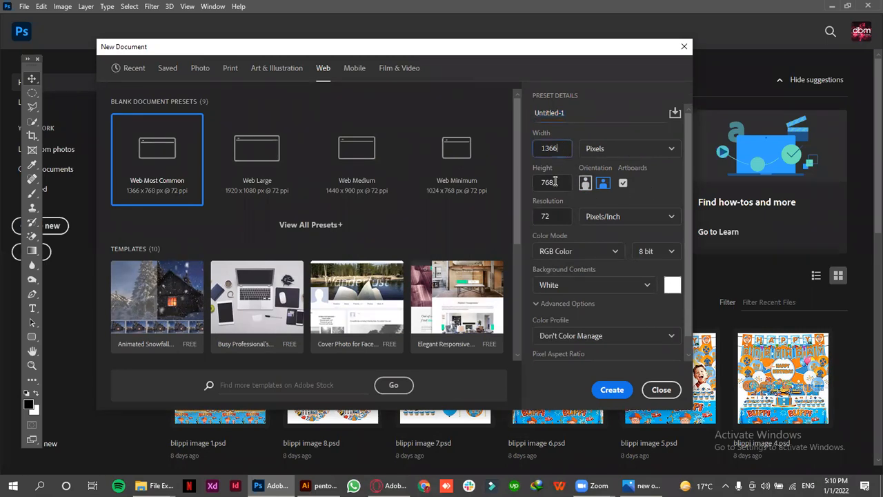
click(616, 151)
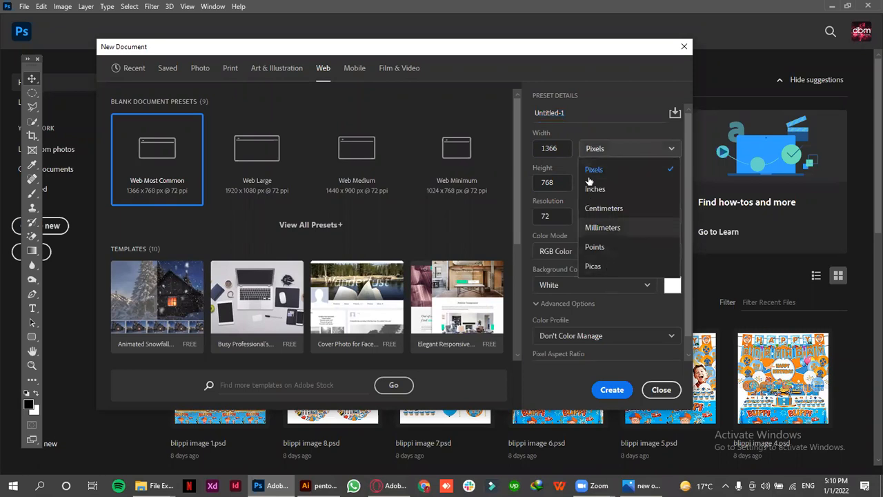
click(601, 152)
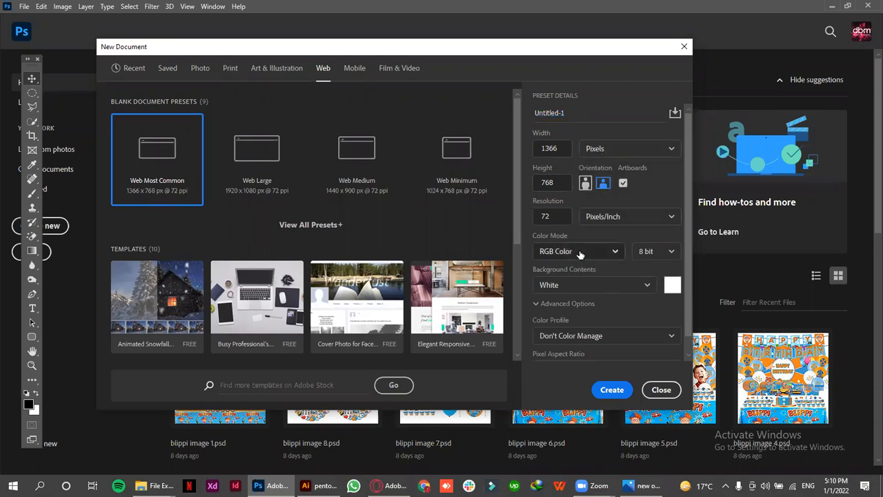
scroll(569, 262, down, 1)
scroll(552, 234, up, 1)
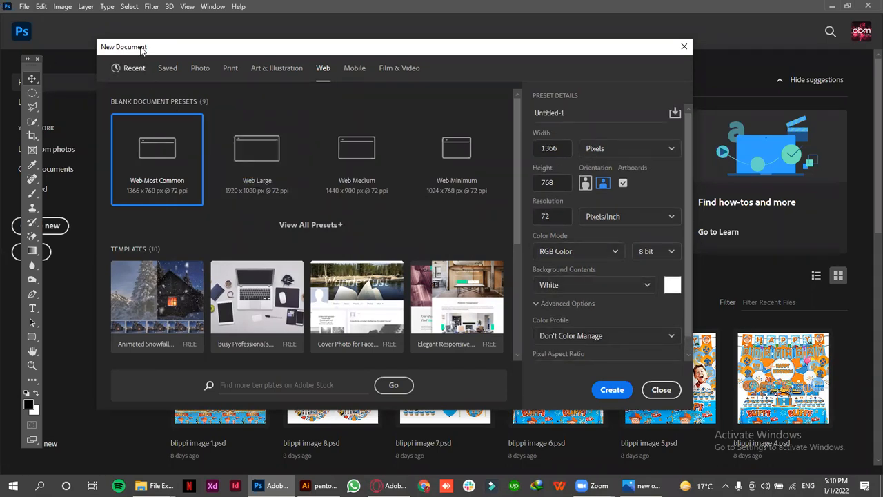
Create a document from the recent custom 1080 x 1080 px at 300 ppi preset with artboards enabled
click(135, 68)
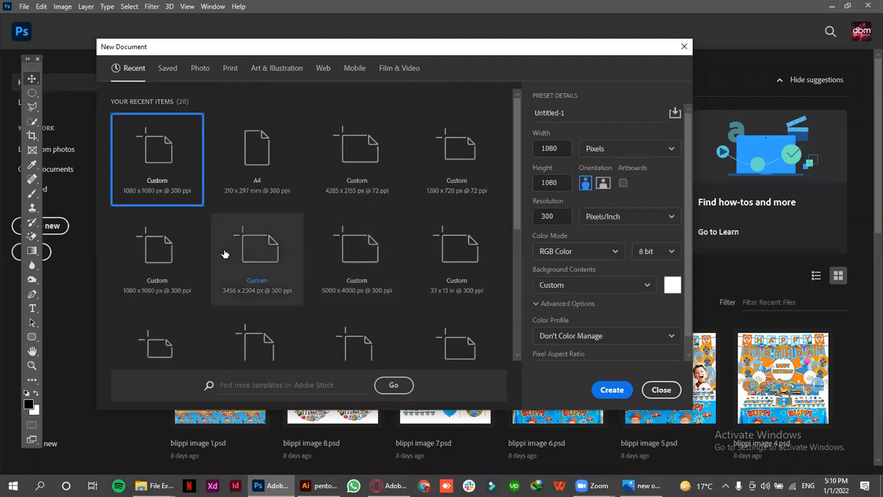
click(175, 252)
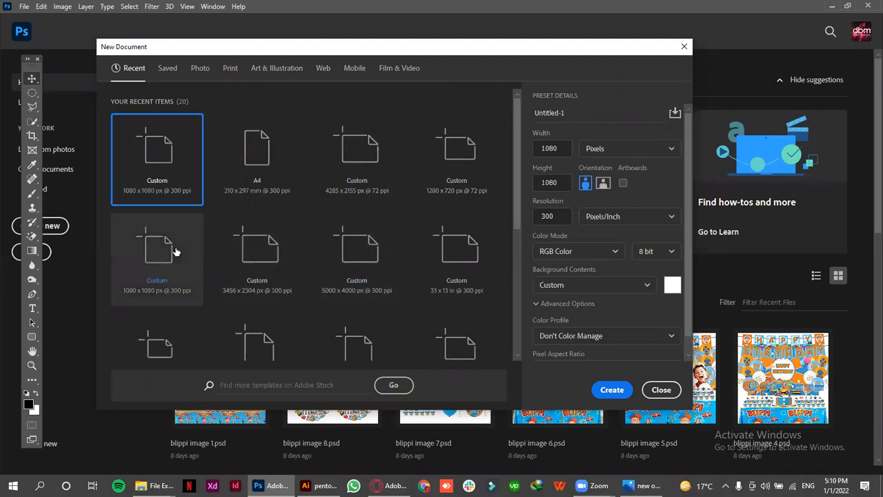
click(609, 389)
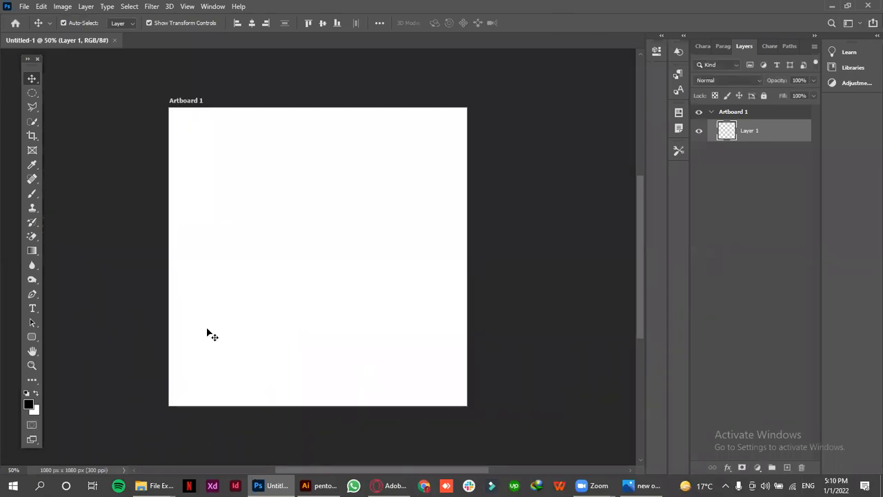
Create a 1080 x 1080 px document at 300 ppi without artboards and close the artboard document
click(25, 6)
click(28, 17)
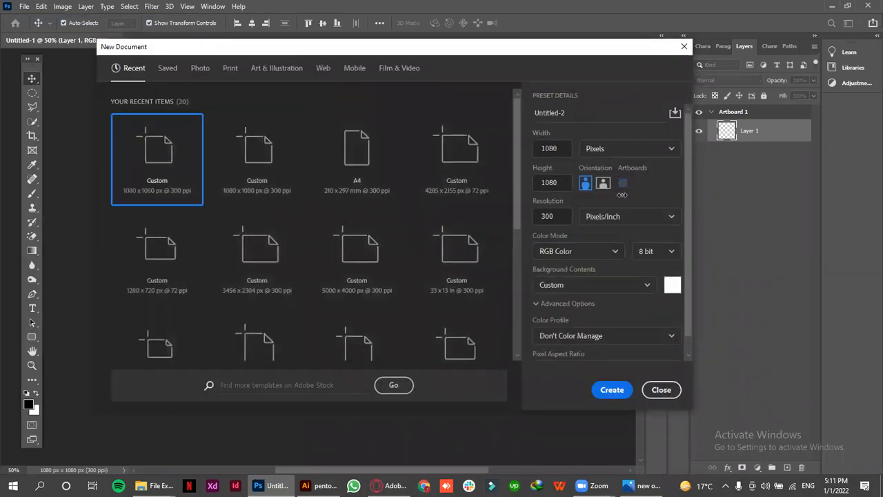
click(597, 390)
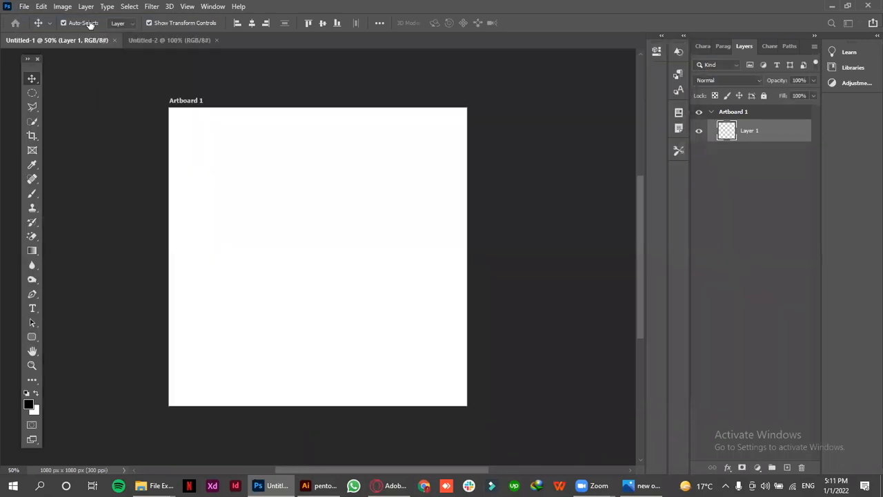
click(114, 41)
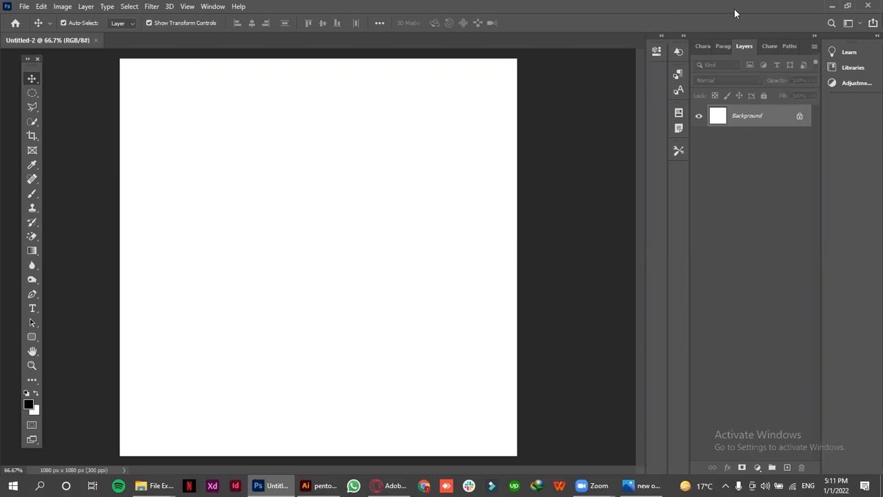
Review the list of available panels, the Layers panel and the Move tool
click(212, 6)
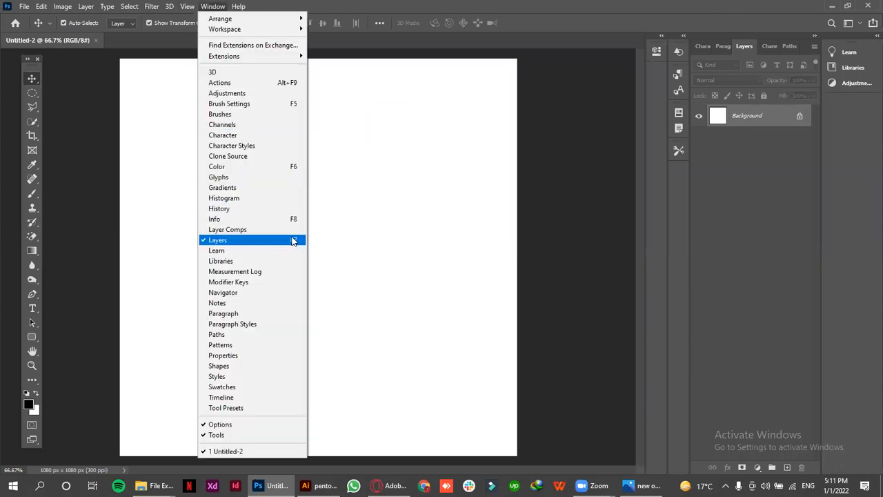
click(738, 47)
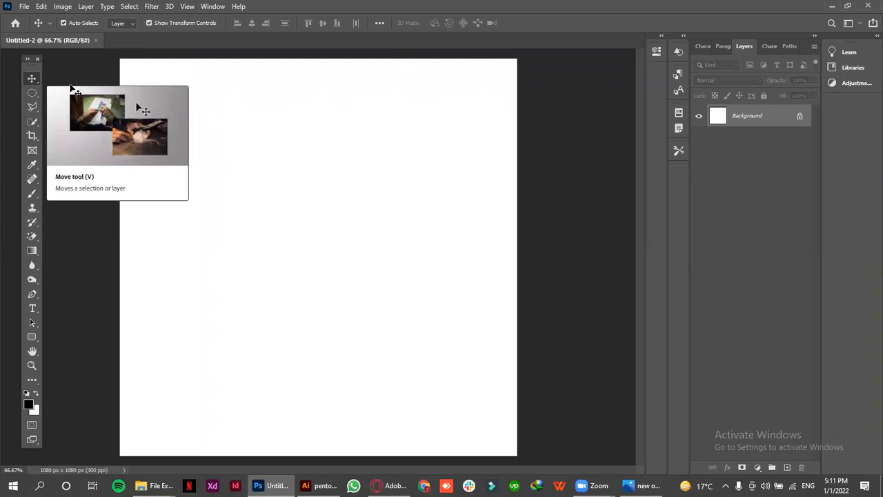
click(32, 79)
click(55, 77)
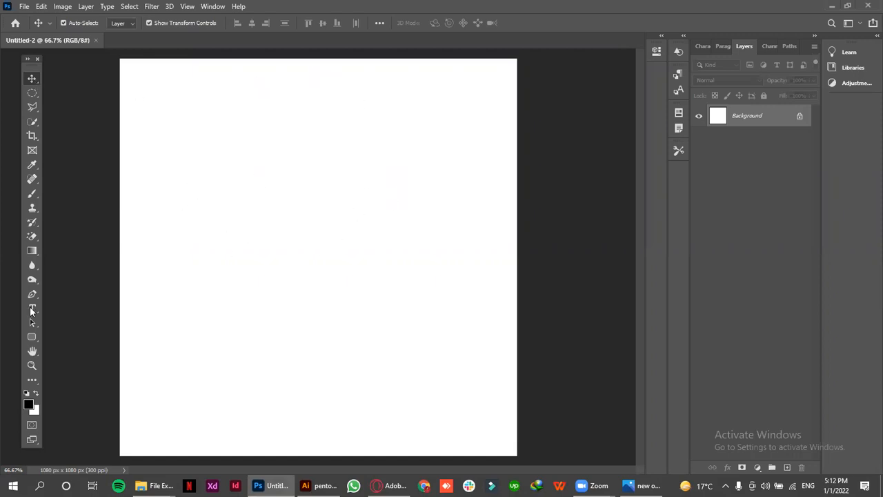
Draw a rounded rectangle about 416 x 316 px in the canvas's upper-left area and fill it with orange
click(32, 336)
drag(179, 151, 331, 266)
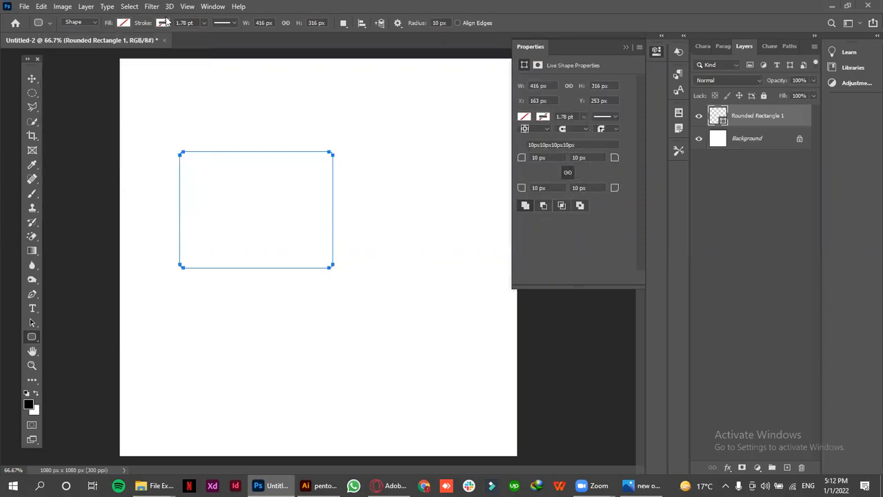
click(123, 23)
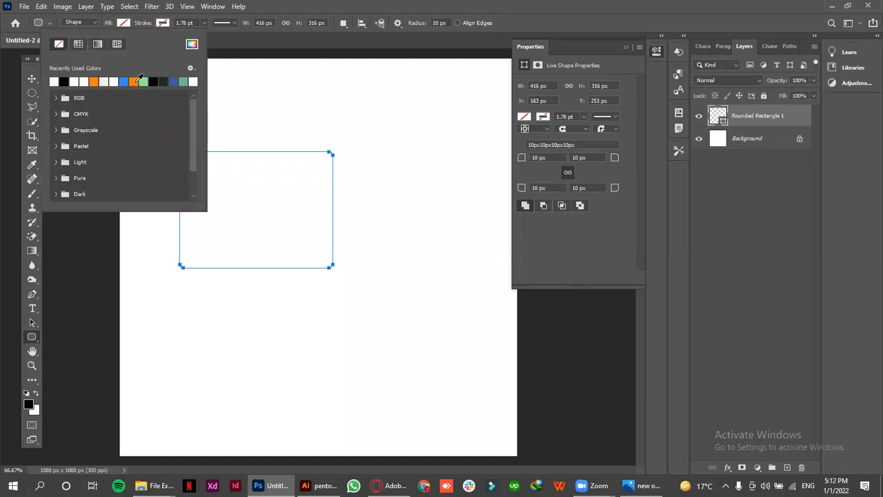
click(135, 83)
click(125, 23)
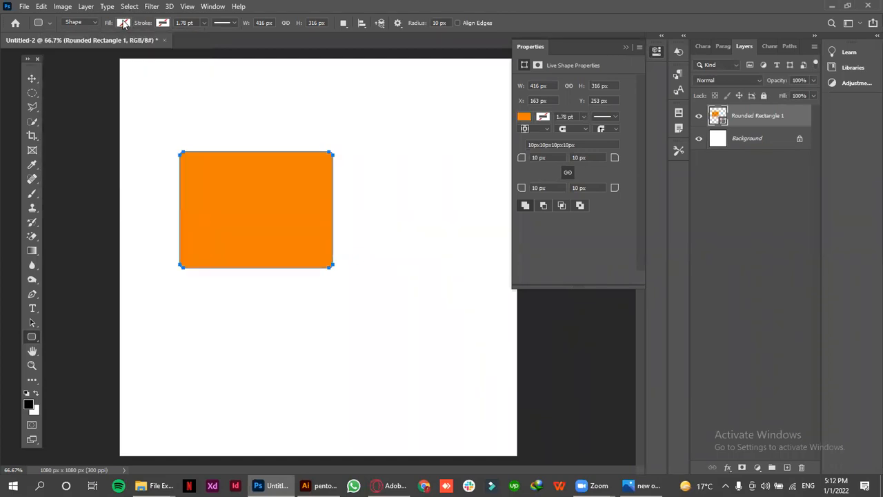
Move the orange rectangle toward the canvas centre, to about X 324 px and Y 313 px
click(31, 80)
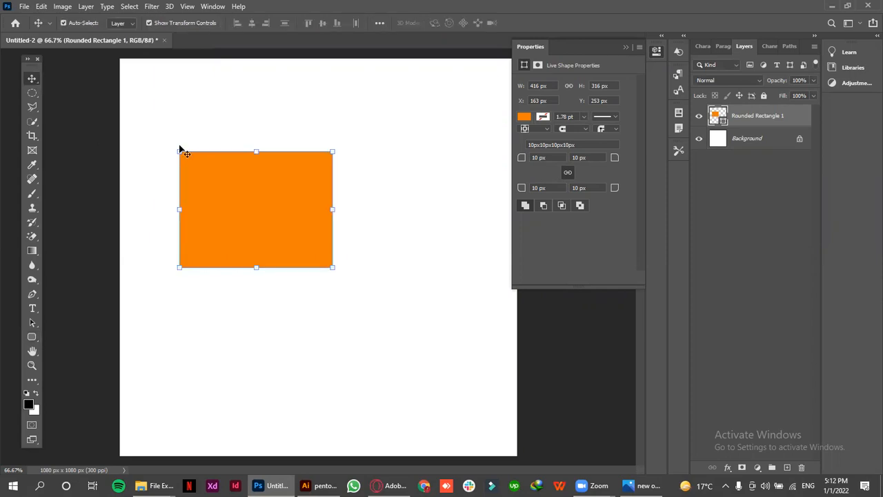
drag(262, 187, 323, 223)
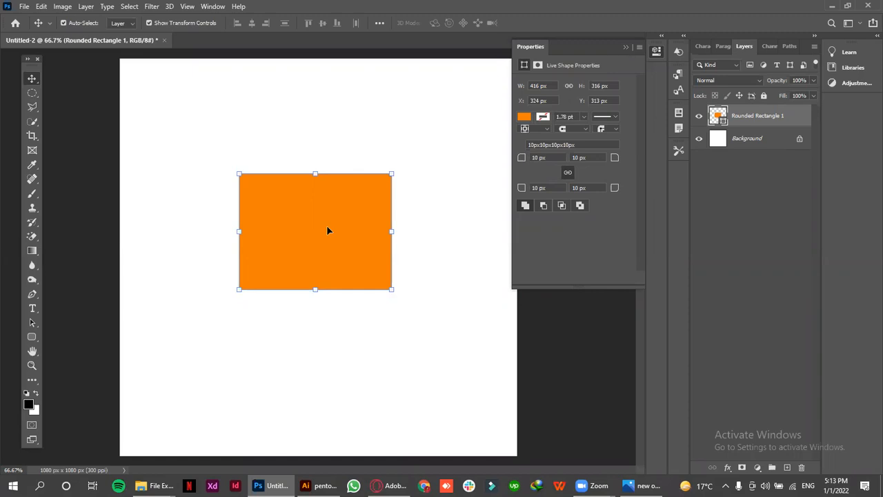
Toggle the rounded rectangle layer's visibility and lock on and off, leaving it visible and unlocked
click(698, 117)
click(698, 117)
click(698, 117)
click(698, 118)
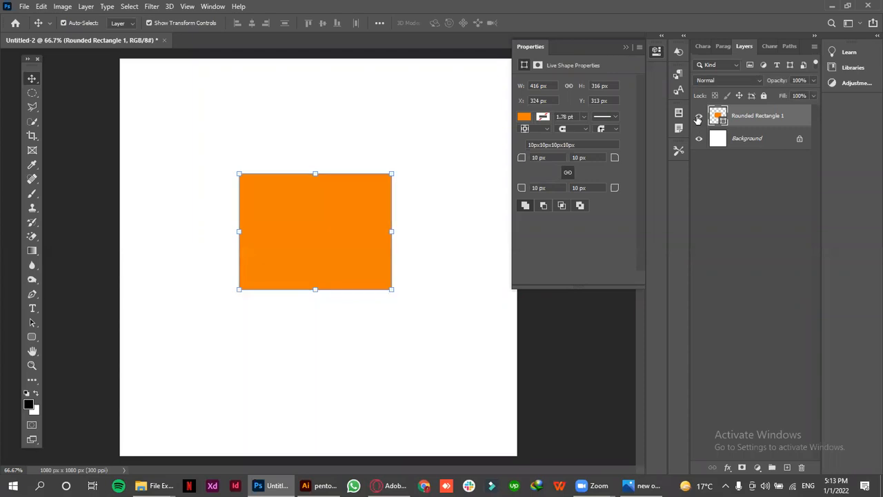
click(760, 95)
click(760, 95)
click(698, 117)
click(698, 117)
Deselect and reselect the orange rectangle on the canvas, and delete its layer
click(173, 197)
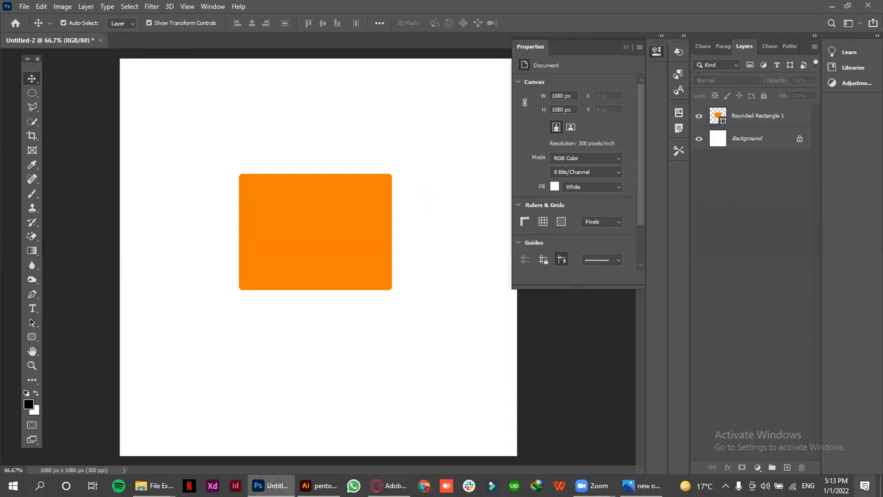
click(280, 224)
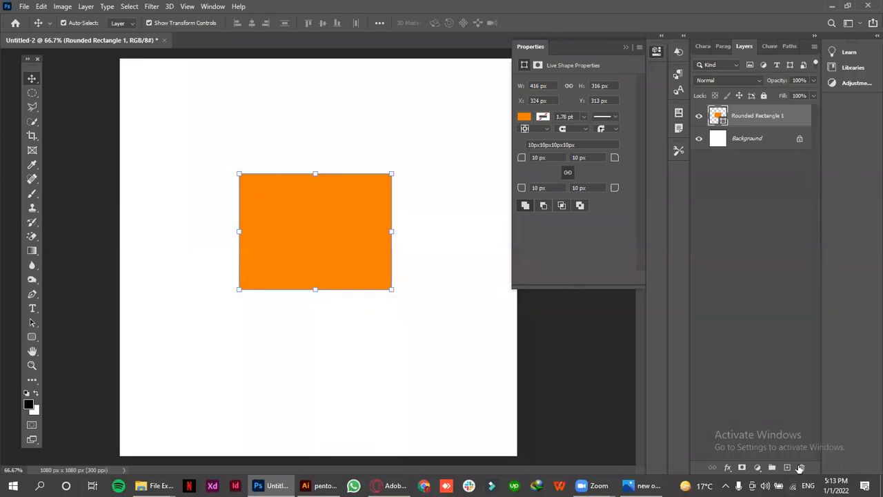
click(800, 468)
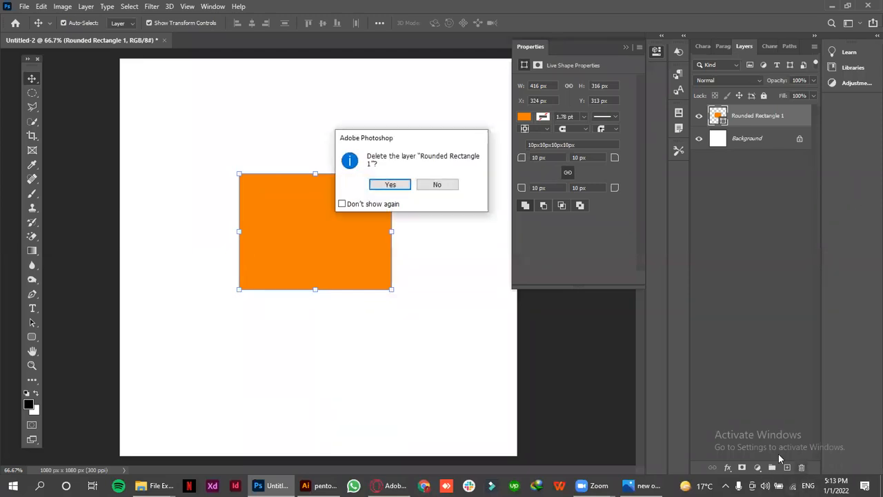
click(389, 185)
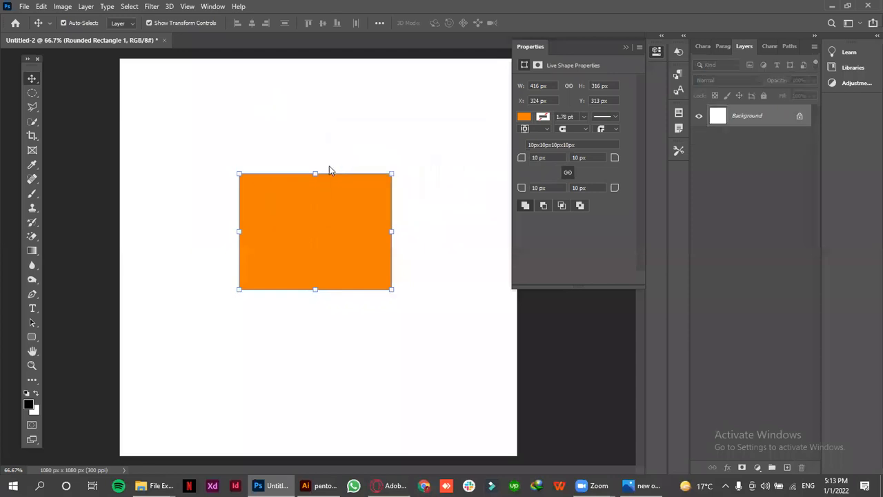
Add a new empty layer above the background and rename it jngndg
click(786, 468)
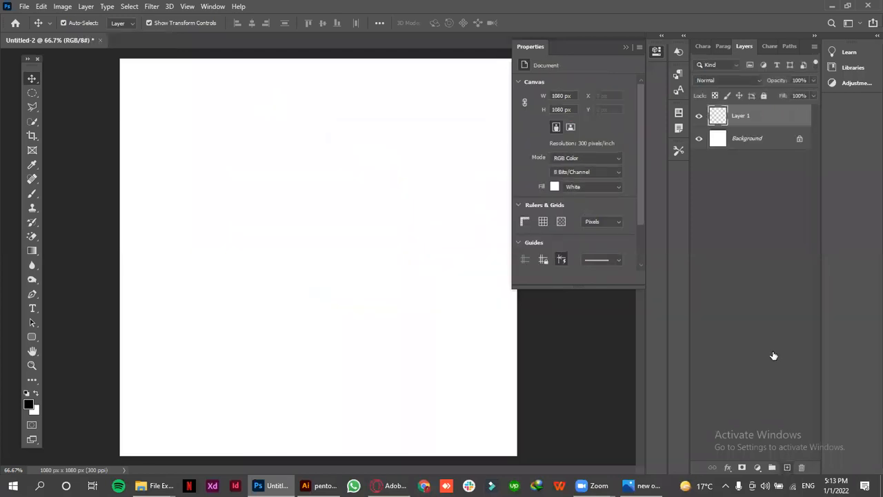
double_click(739, 116)
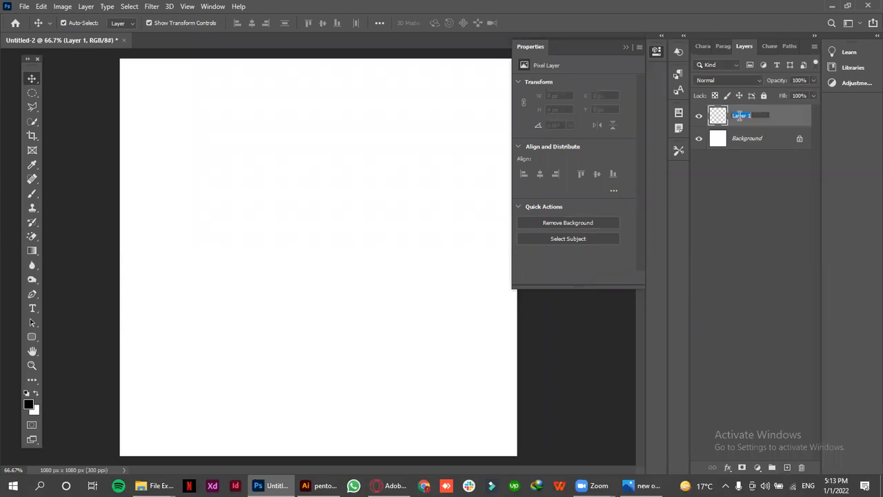
text(jngndg)
click(740, 175)
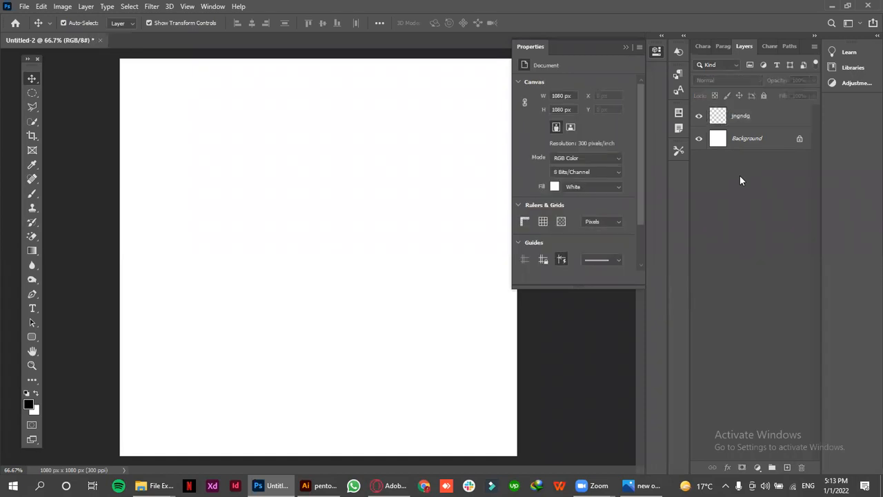
View the available fill and adjustment layer types without adding one
click(756, 468)
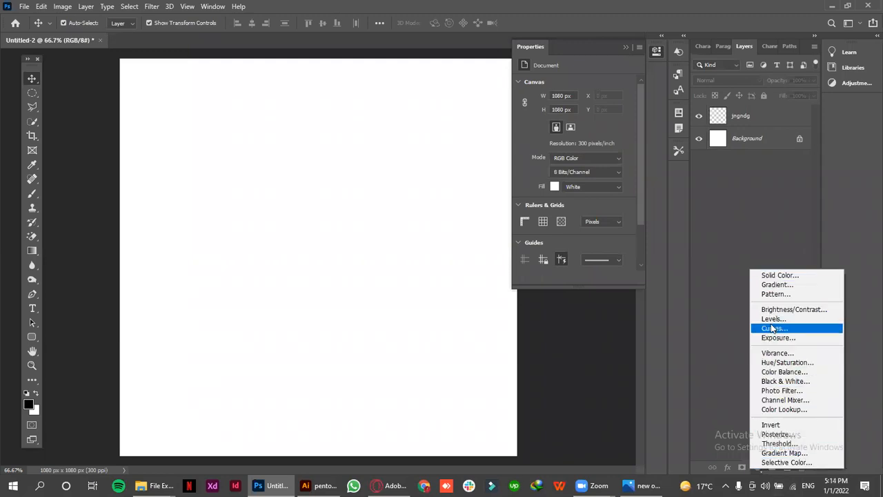
click(729, 210)
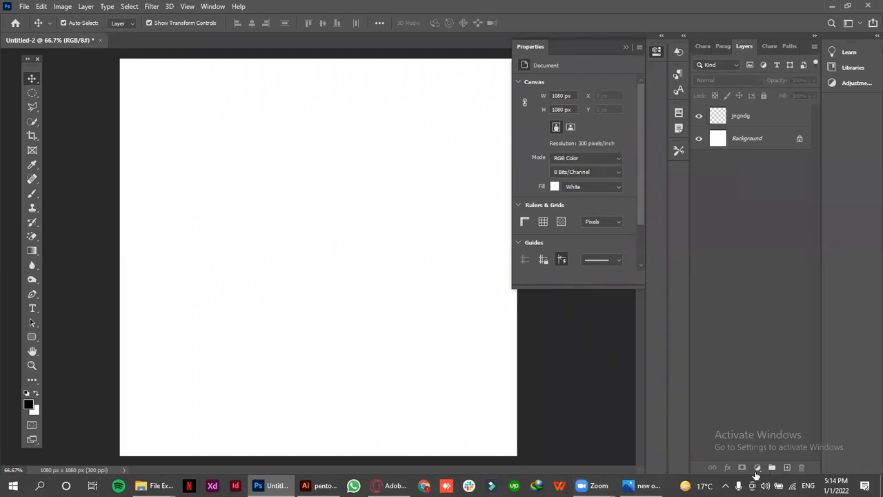
Unlock the Background layer to make it a regular editable layer
click(759, 116)
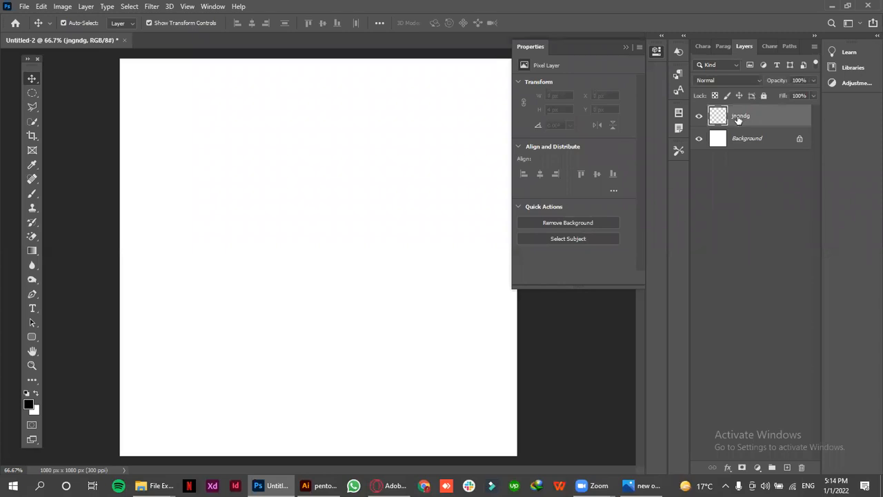
click(742, 144)
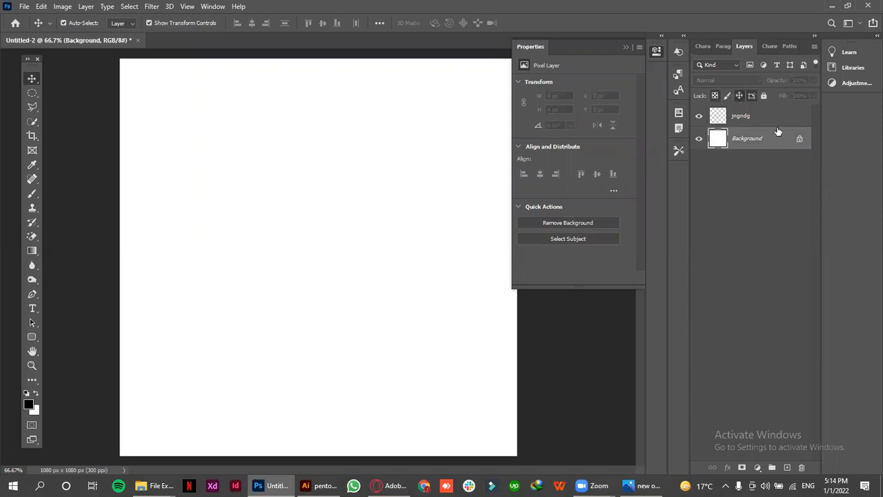
click(800, 138)
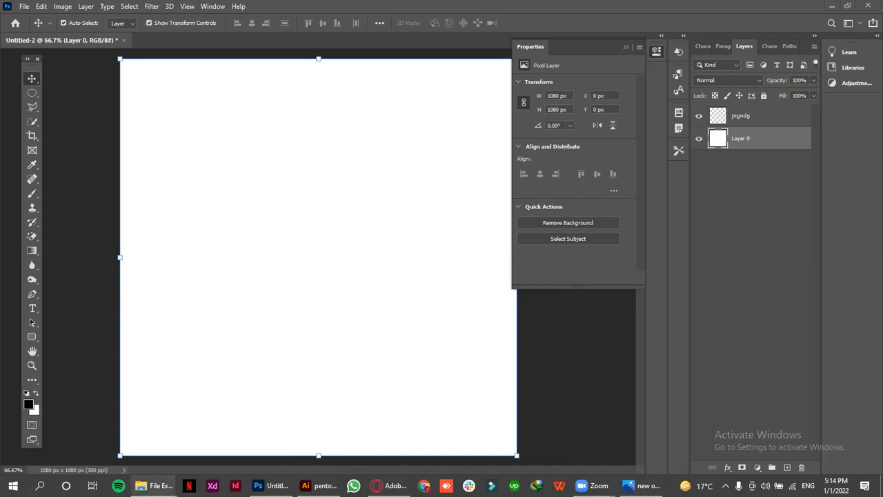
Switch to File Explorer and place fun-3d-illustration-referee-with-vr-helmet.jpg from the lec 4 folder onto the blank Photoshop canvas
mouse_move(153, 486)
click(59, 431)
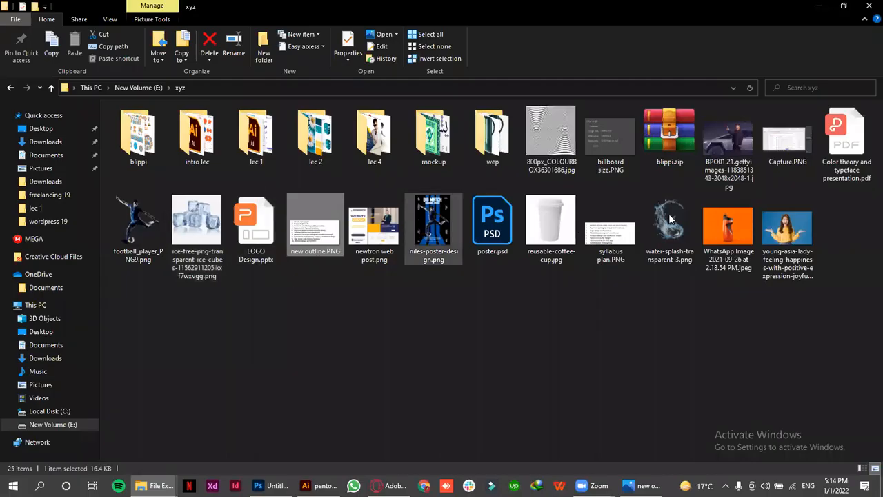
double_click(375, 134)
click(144, 242)
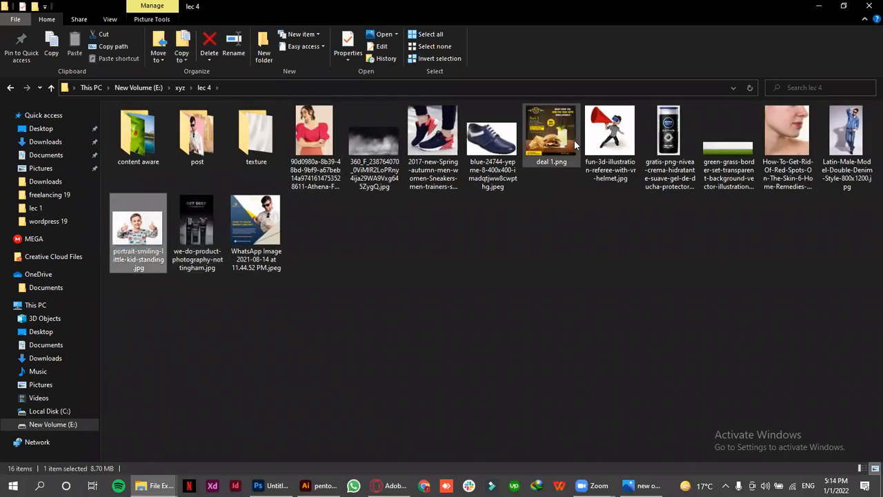
drag(612, 131, 380, 308)
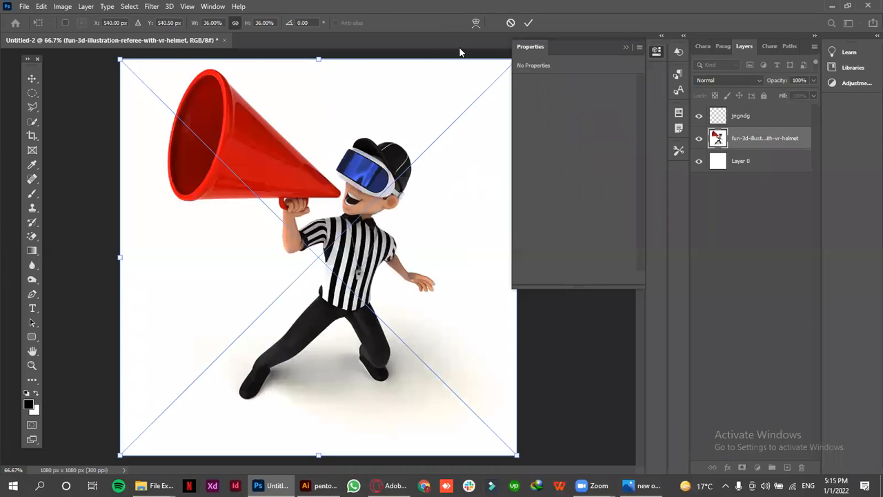
click(528, 22)
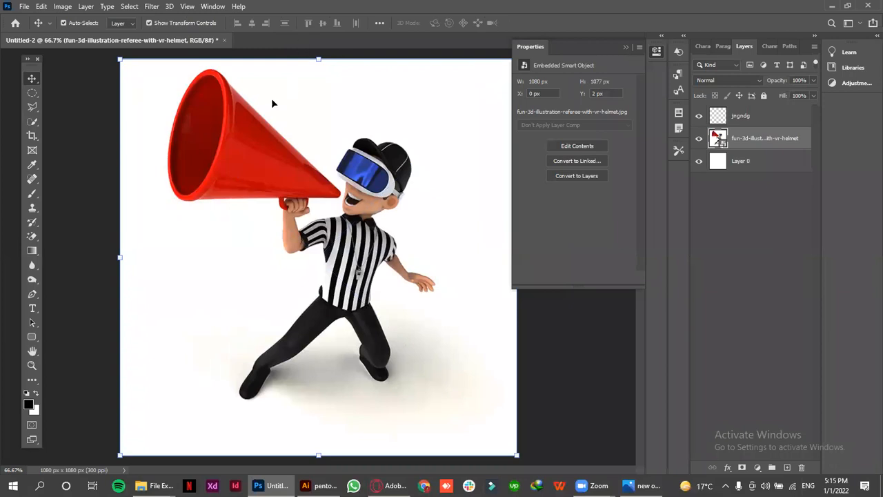
Close the Untitled-2 document without saving
click(224, 40)
click(426, 187)
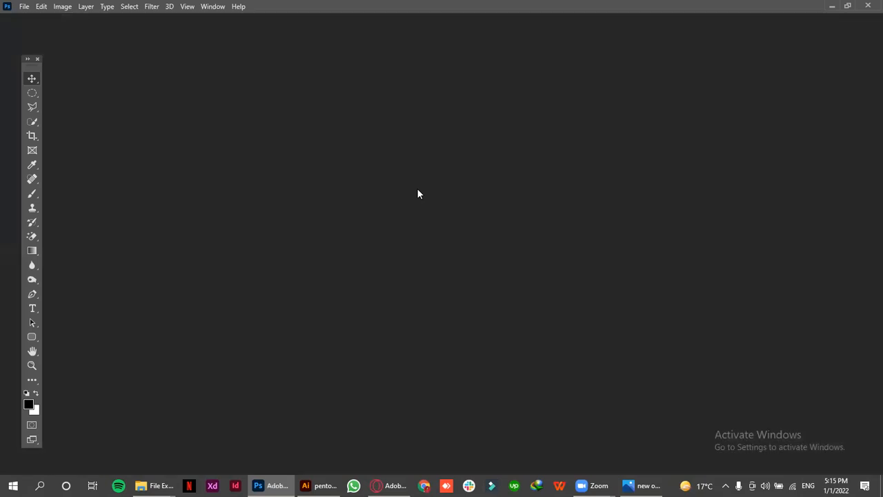
Try to open fun-3d-illustration-referee-with-vr-helmet.jpg from the lec 4 folder in Photoshop with no document open
mouse_move(157, 485)
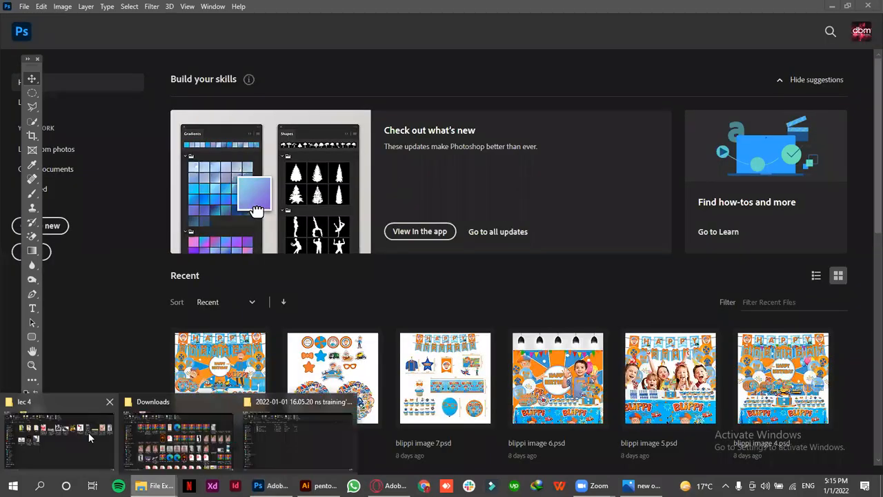
click(88, 432)
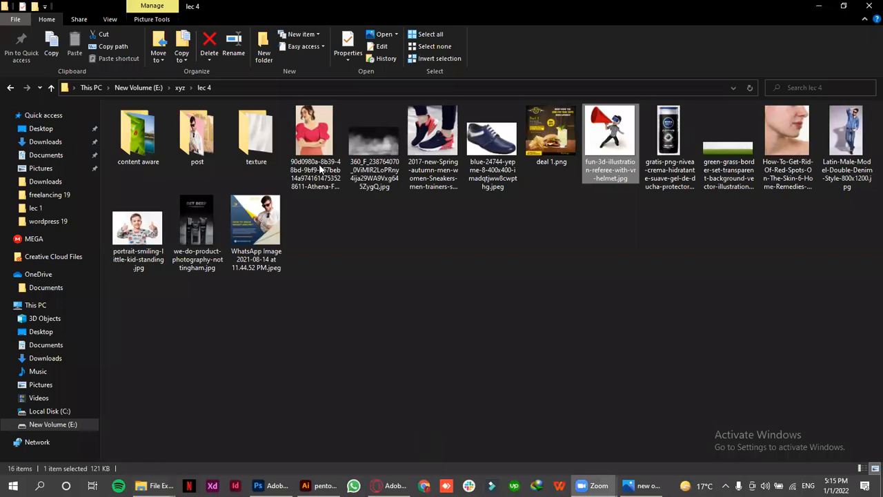
drag(606, 142, 488, 378)
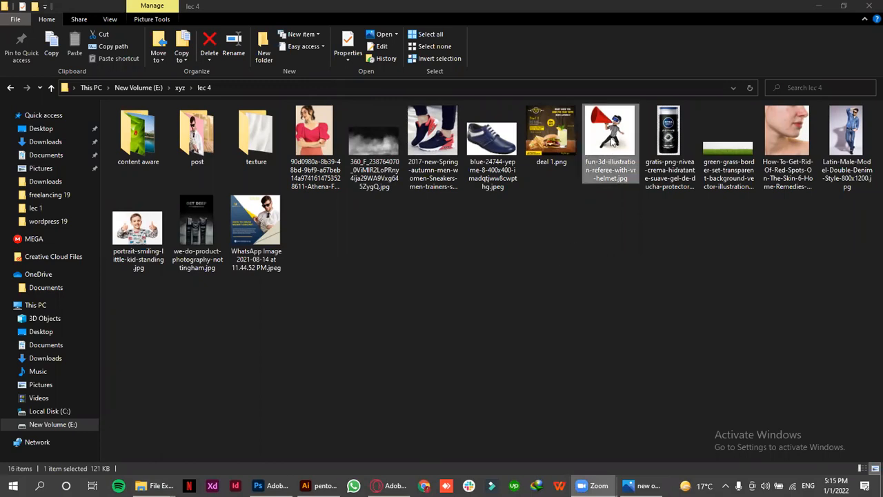
drag(606, 158, 275, 486)
click(274, 486)
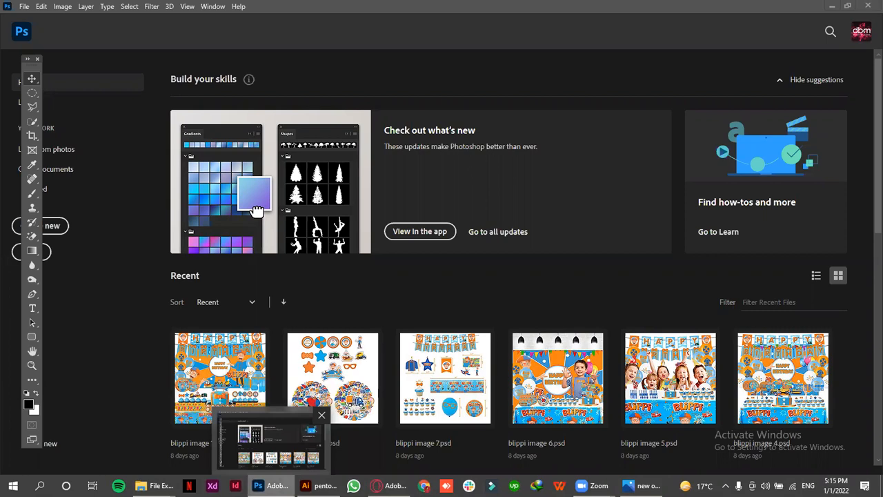
click(272, 486)
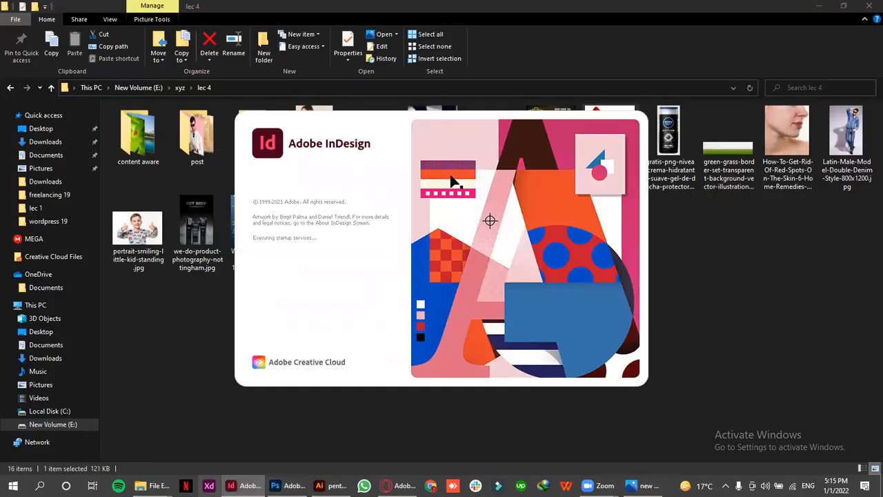
Return to the lec 4 folder and open fun-3d-illustration-referee-with-vr-helmet.jpg in Photoshop as its own document
mouse_move(150, 486)
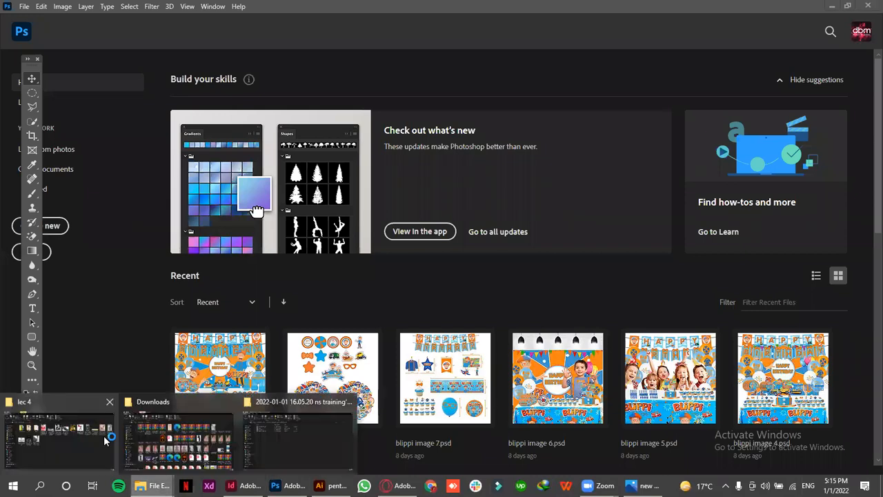
click(99, 436)
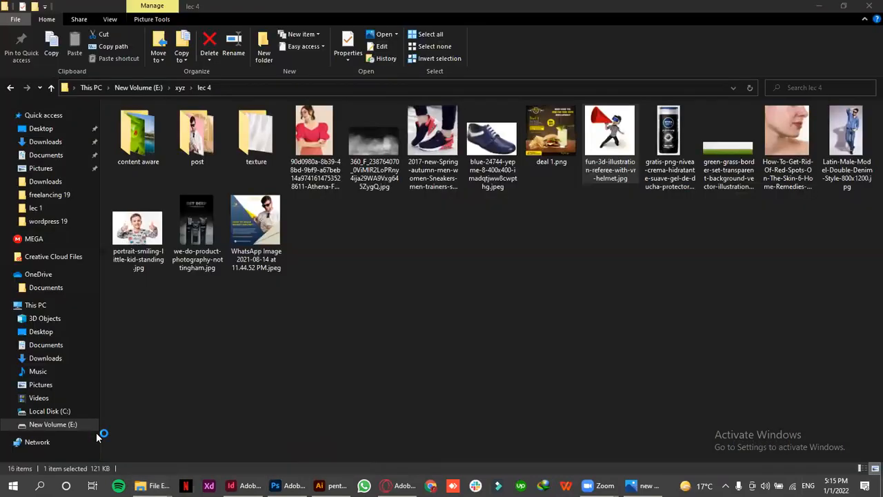
click(591, 15)
drag(627, 145, 418, 176)
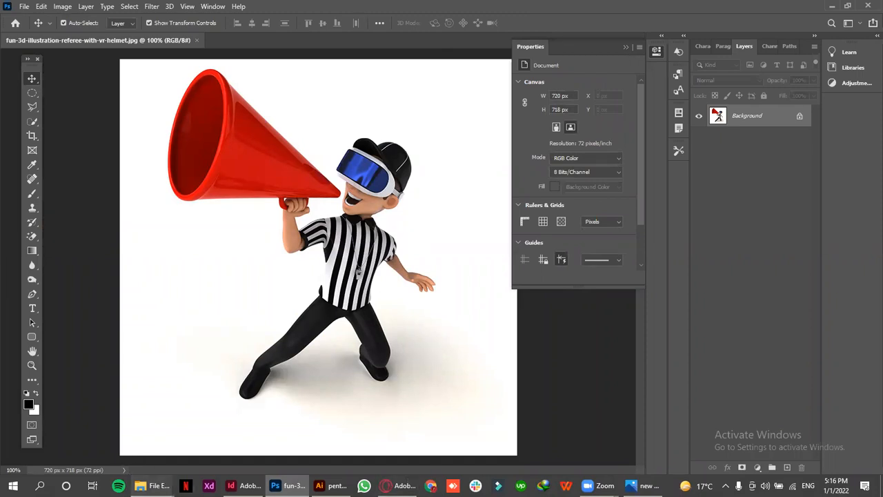
Open Latin-Male-Model-Double-Denim-Style-800x1200.jpg from the lec 4 folder in Photoshop as a second separate document
click(150, 486)
click(25, 419)
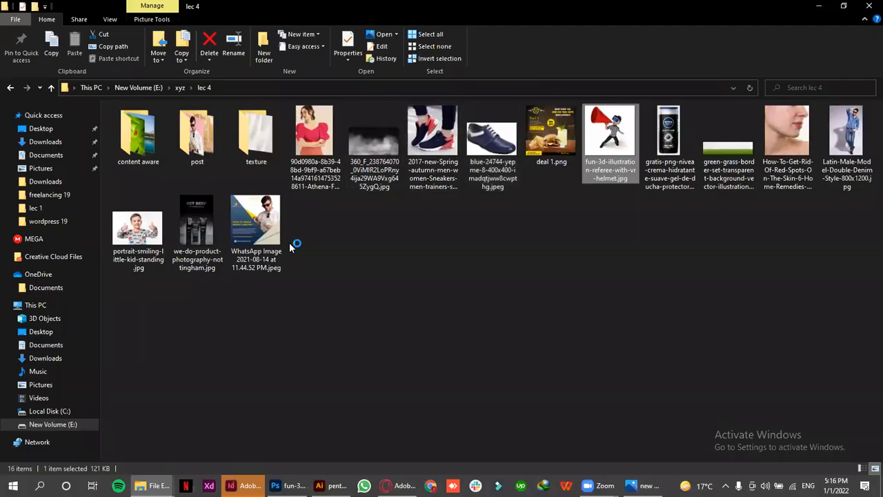
click(848, 138)
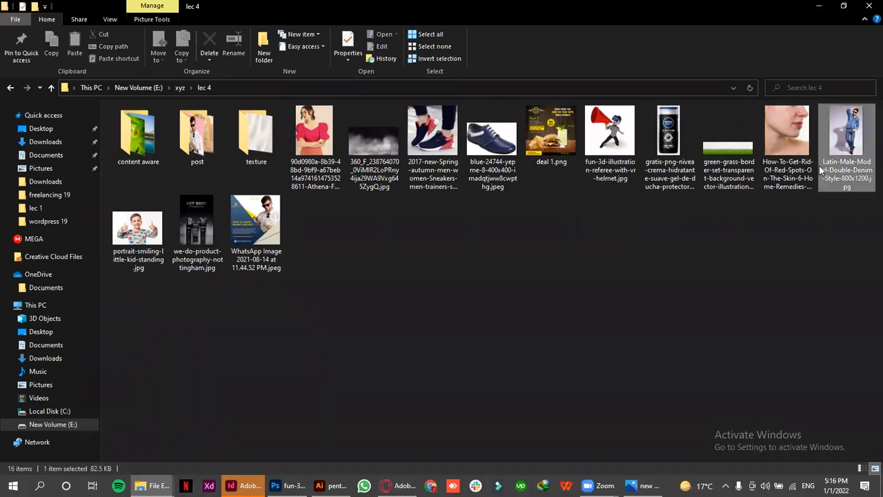
drag(592, 331, 235, 40)
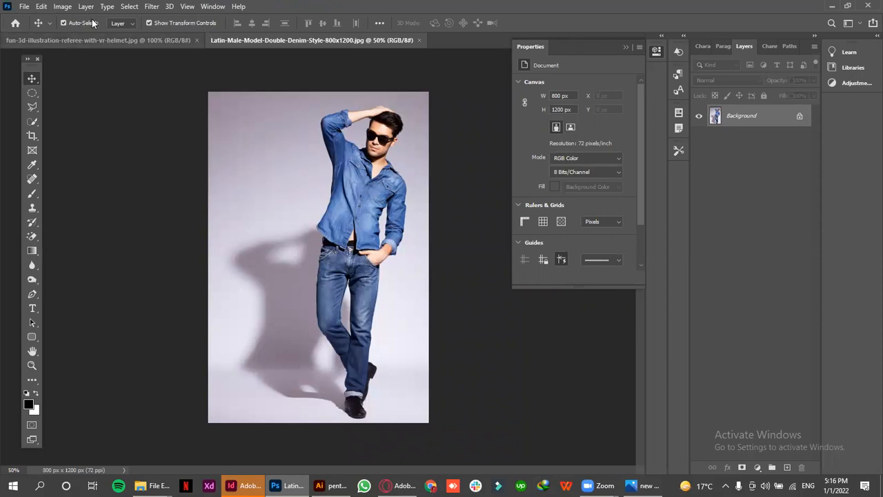
Examine the marquee tool variants in the referee document and return to the denim model document
click(82, 40)
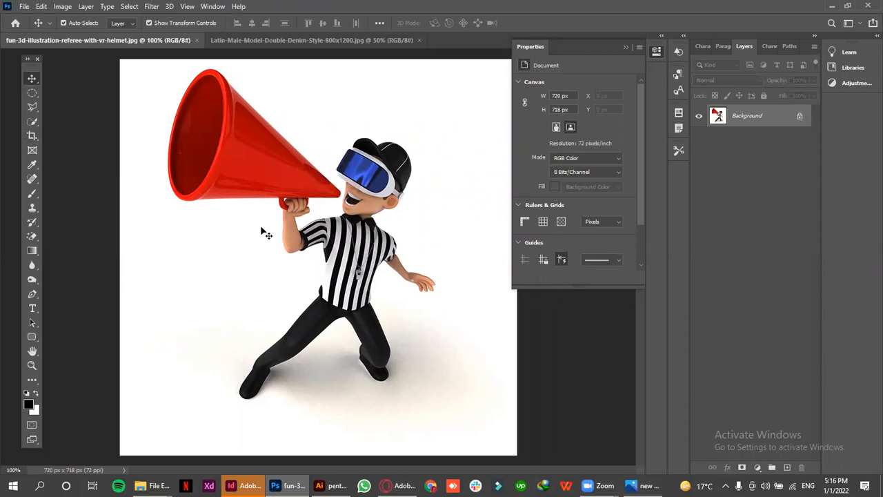
click(34, 93)
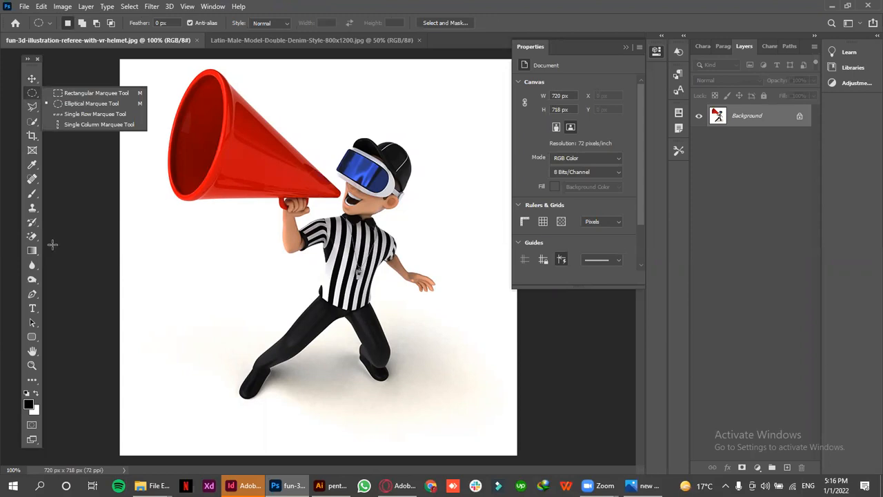
click(30, 91)
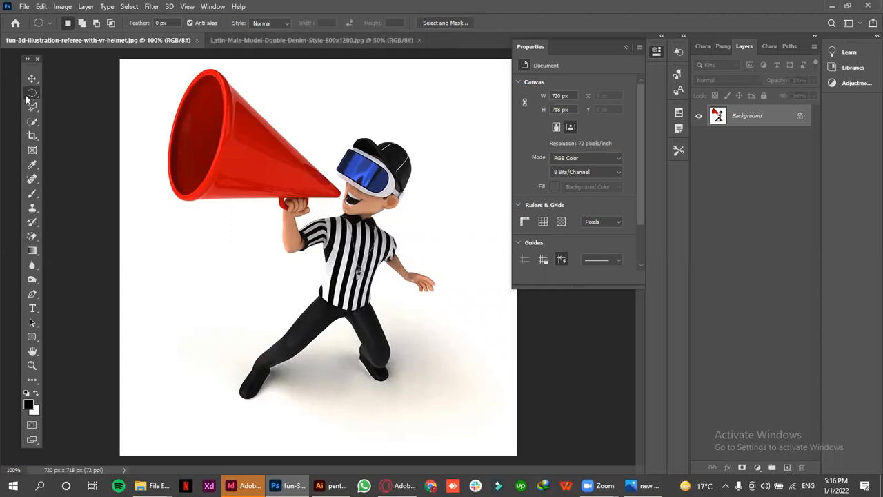
click(228, 42)
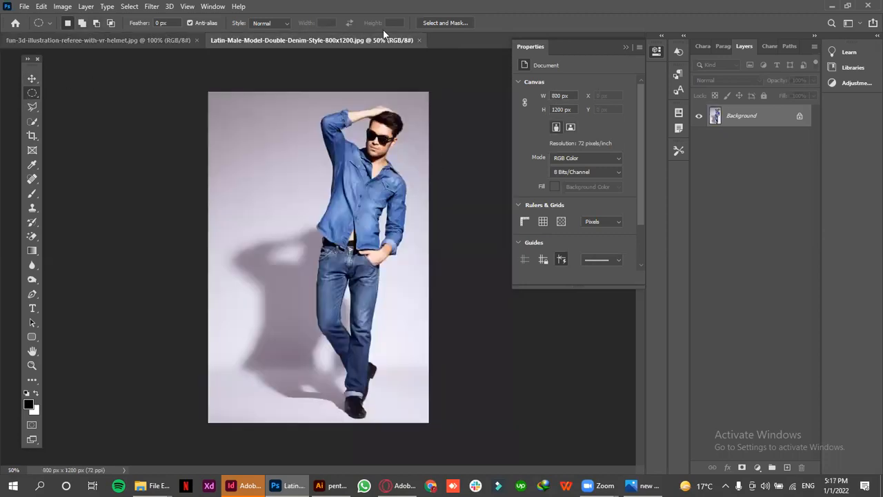
Create a new 1080 x 1080 px document at 300 ppi in RGB Color with a white background
click(23, 6)
click(133, 19)
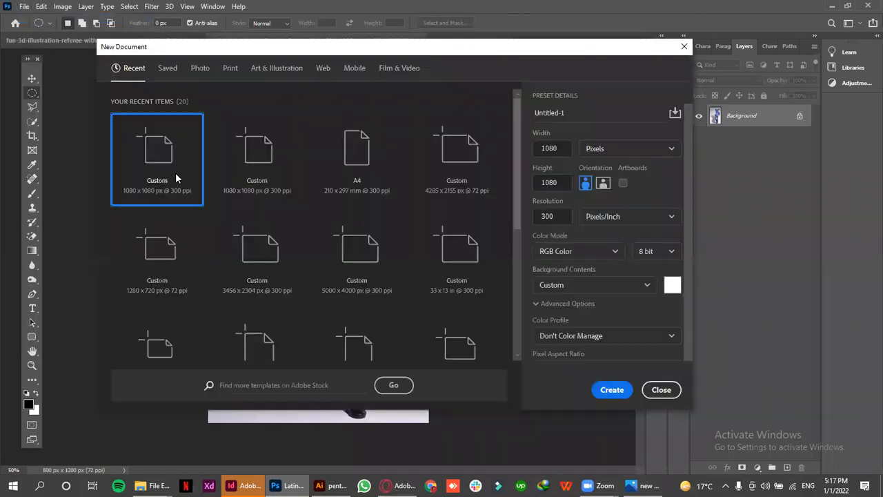
click(613, 390)
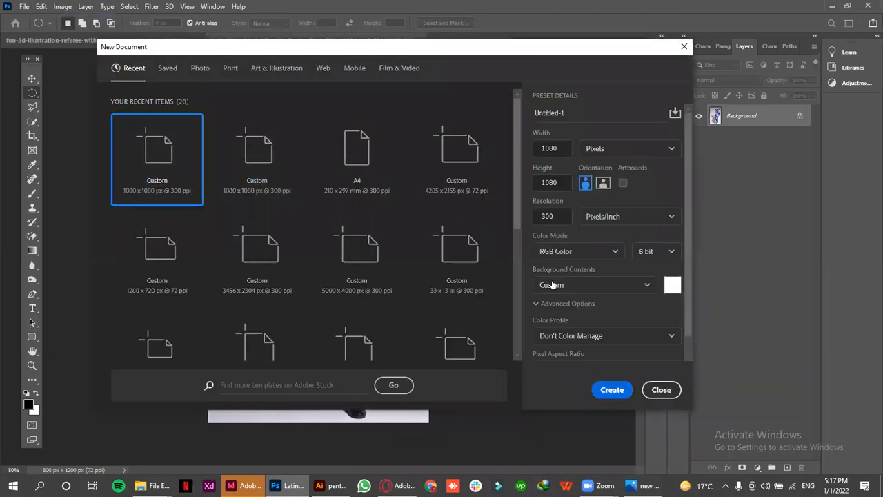
click(450, 40)
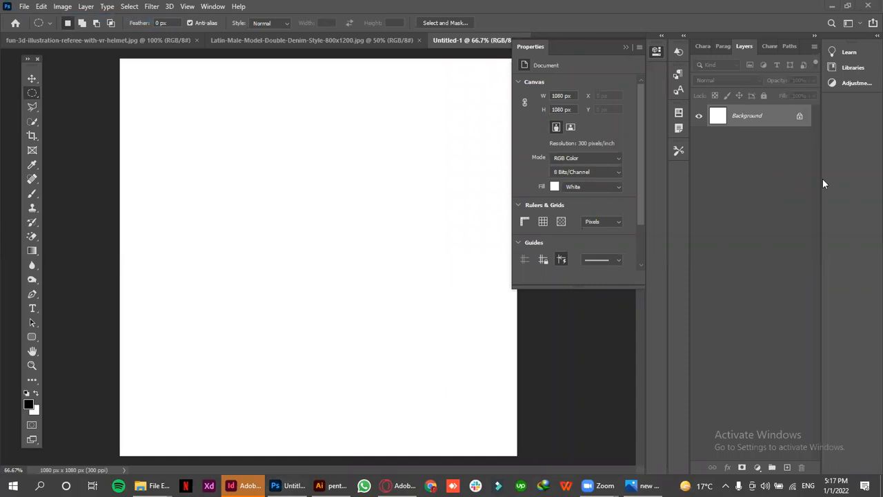
Add a bright red Solid Color fill layer above the Background layer
click(757, 468)
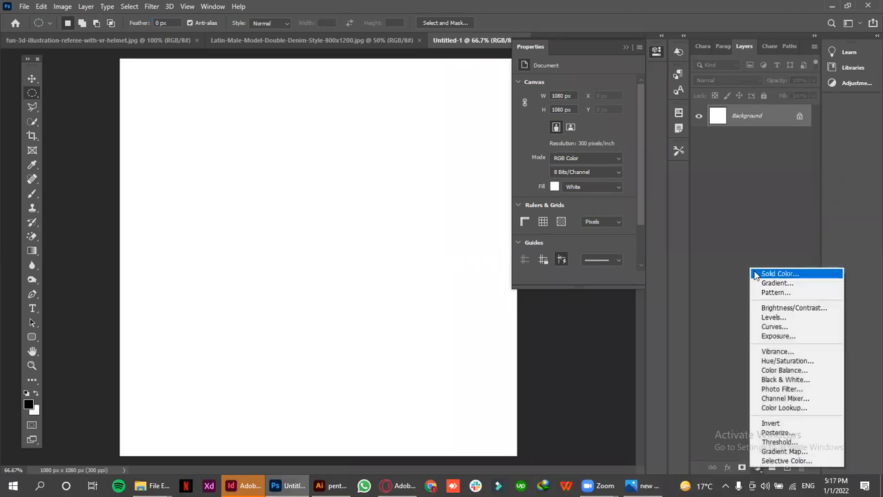
click(773, 273)
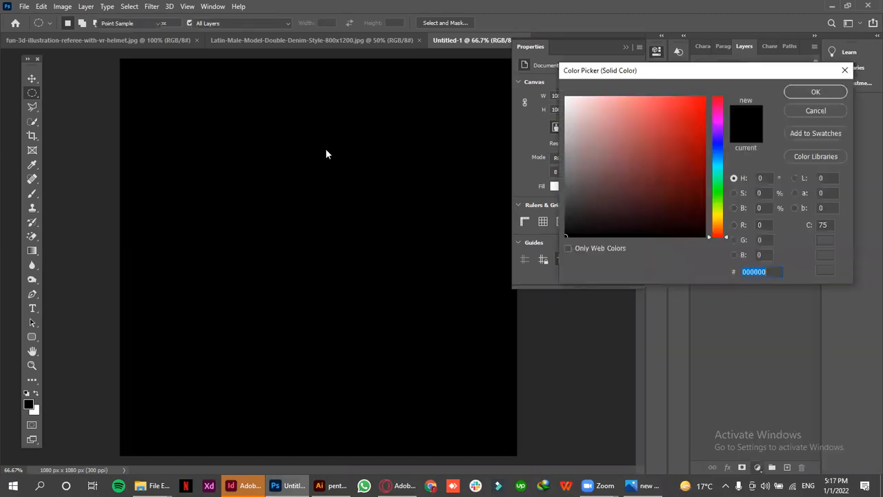
drag(676, 134, 611, 129)
drag(729, 102, 700, 111)
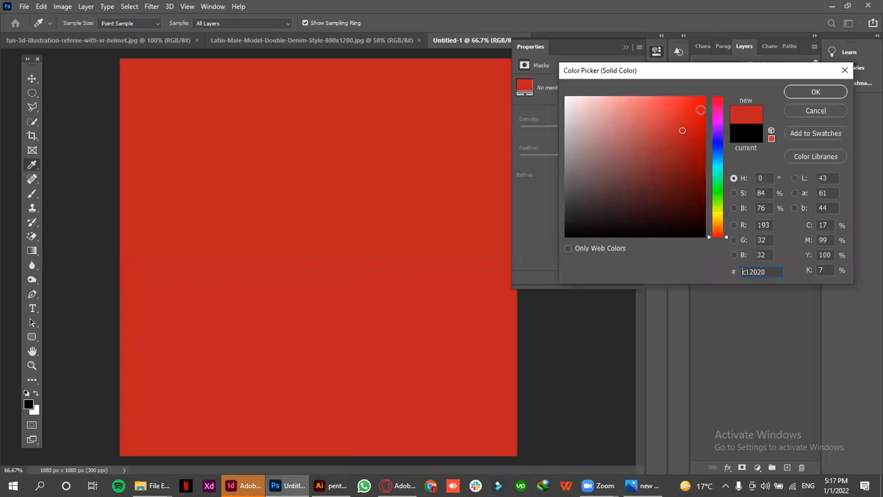
click(832, 91)
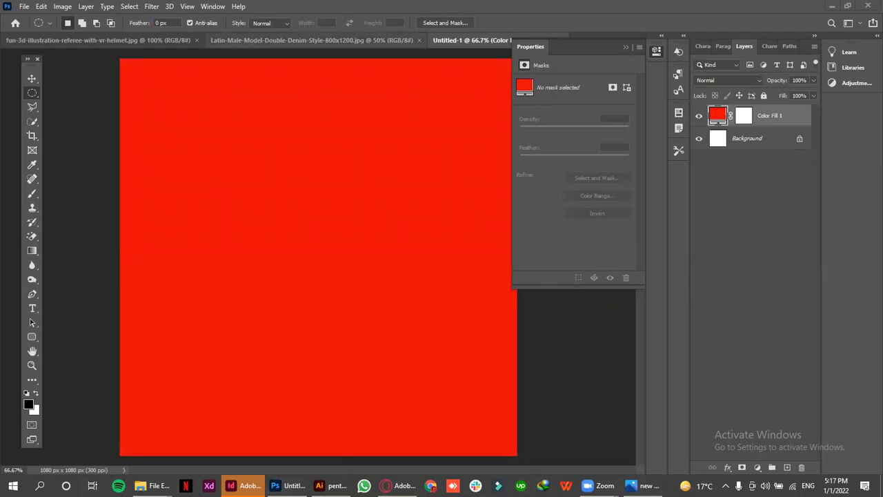
Place portrait-smiling-little-kid-standing.jpg from the lec 4 folder in the Untitled-1 document above the red fill layer
click(152, 485)
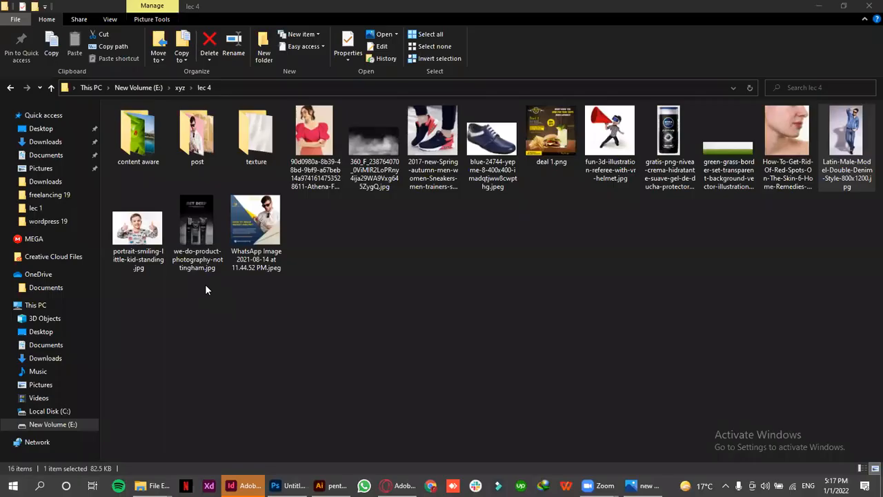
drag(259, 241, 192, 337)
click(138, 231)
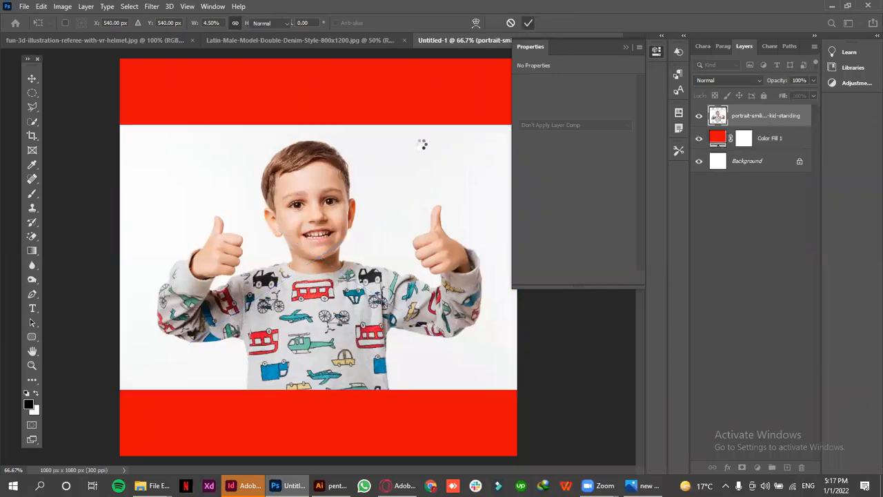
key(Return)
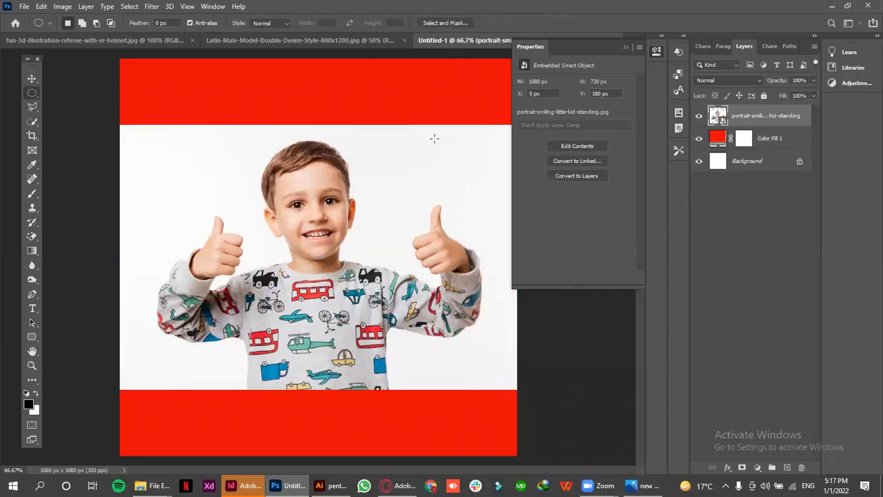
Sample the teal of the airplane on the boy's sweater as the foreground color with the Eyedropper tool
click(32, 78)
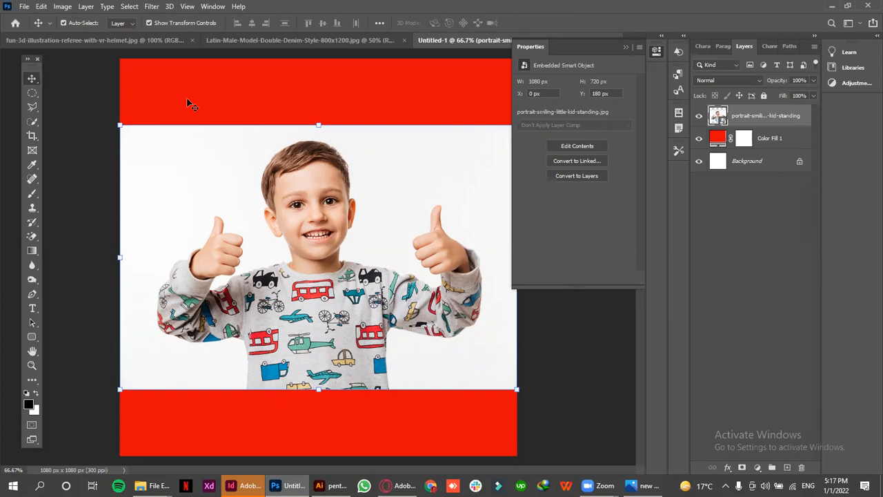
click(32, 164)
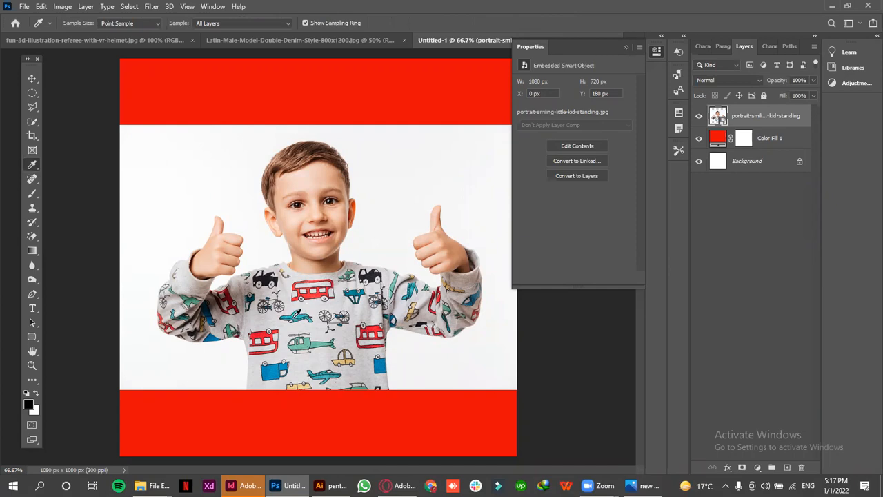
click(293, 316)
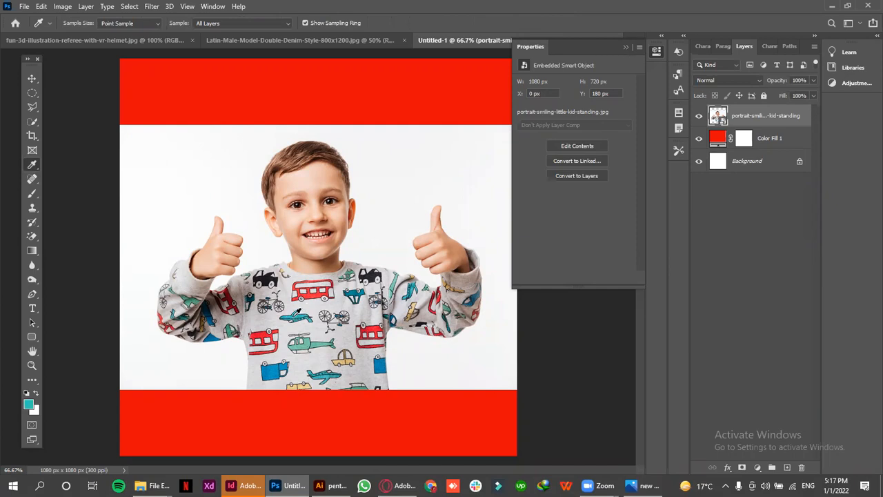
Select the red fill layer, sample the blue vehicle on the boy's sweater as the foreground color, and return to the Move tool
click(32, 78)
click(269, 95)
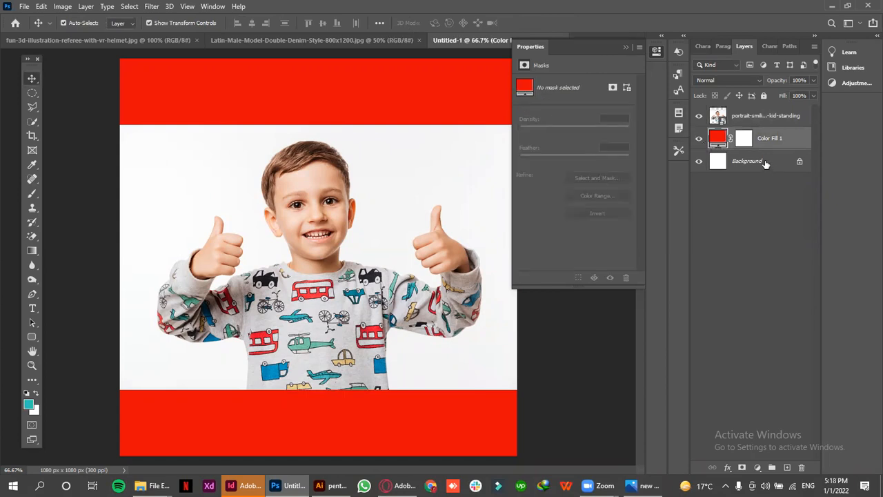
click(31, 165)
click(276, 369)
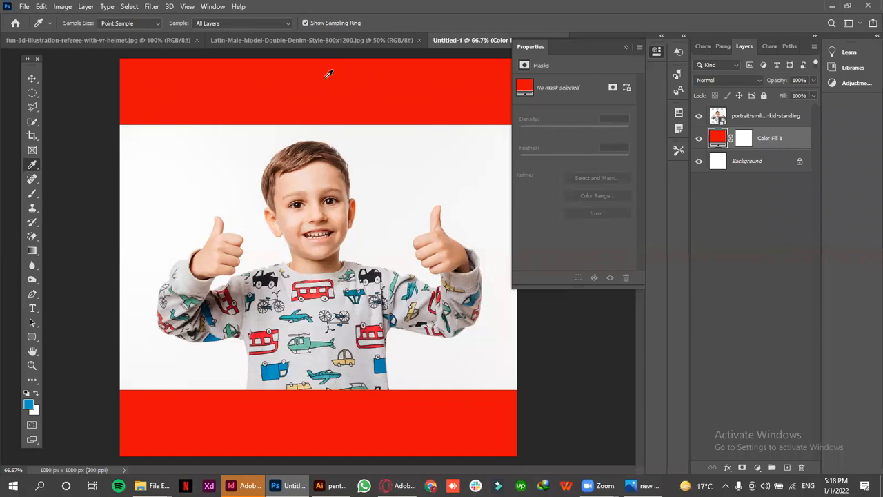
click(32, 78)
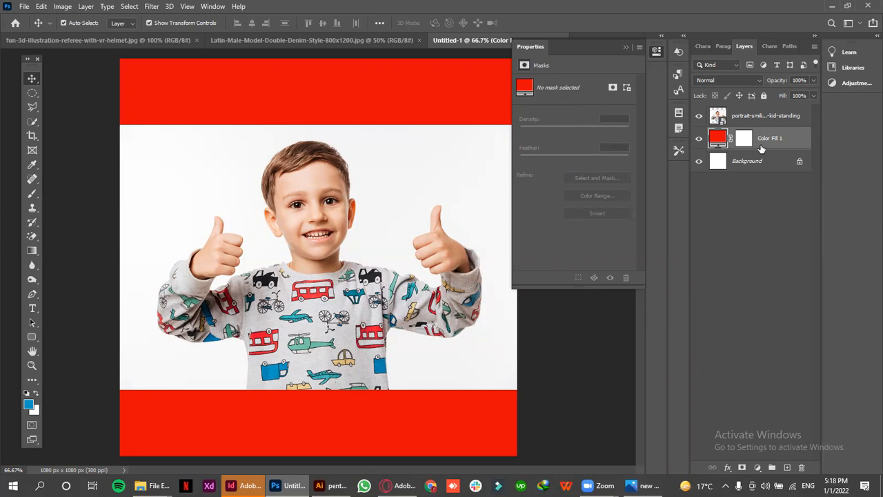
Fill the Color Fill 1 layer with the blue foreground color and hide the portrait layer above it
key(alt+BackSpace)
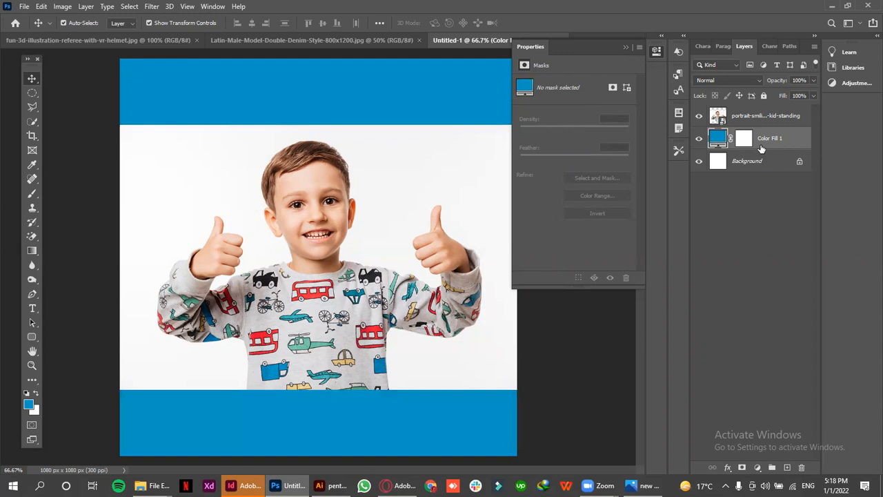
click(699, 115)
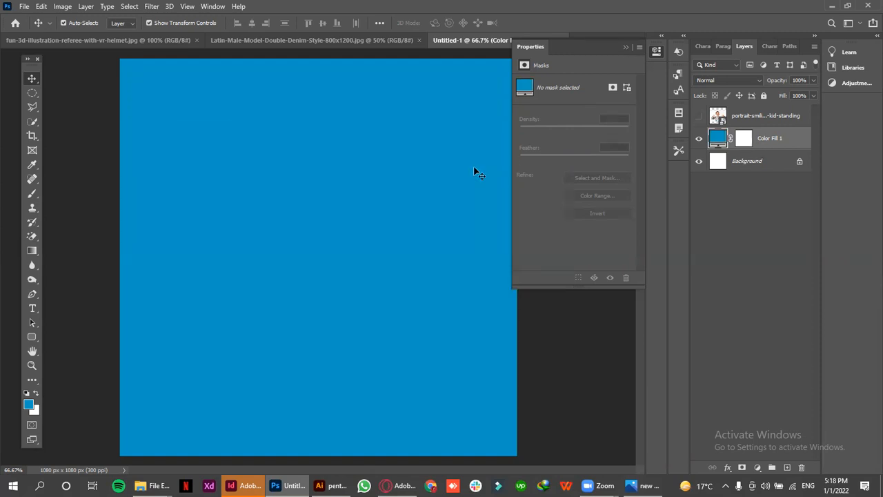
Set the background color to red c90000 and fill the Color Fill 1 layer with it
click(36, 412)
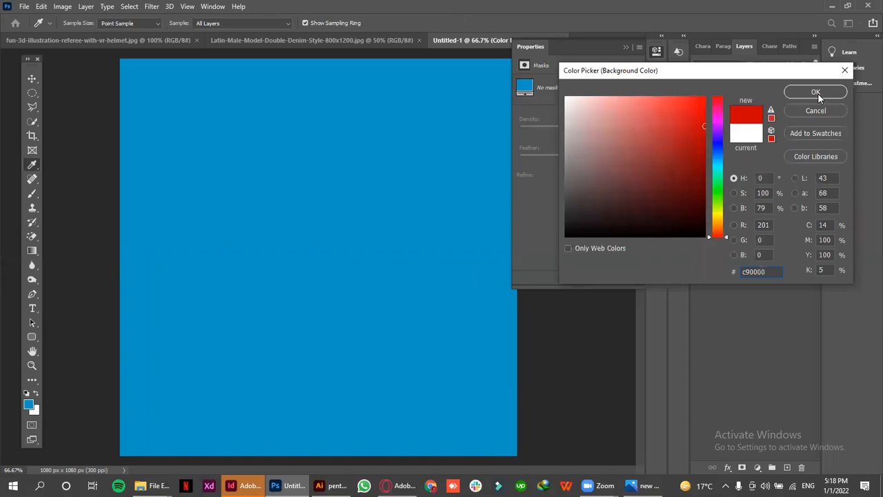
click(818, 93)
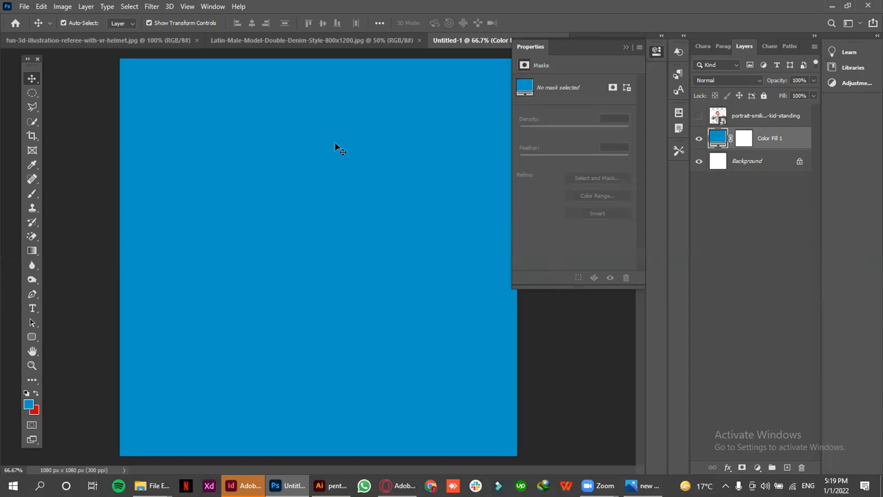
key(ctrl)
key(ctrl+BackSpace)
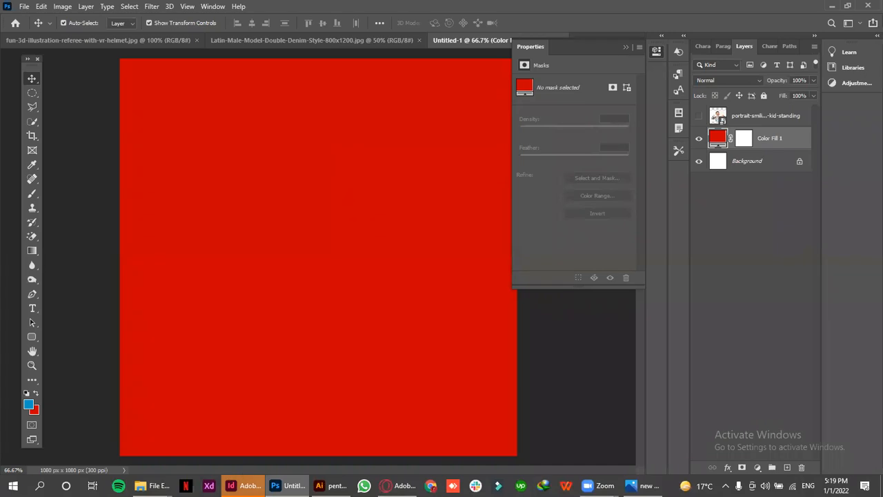
Close the open Adobe InDesign window and return to the Photoshop document
mouse_move(247, 485)
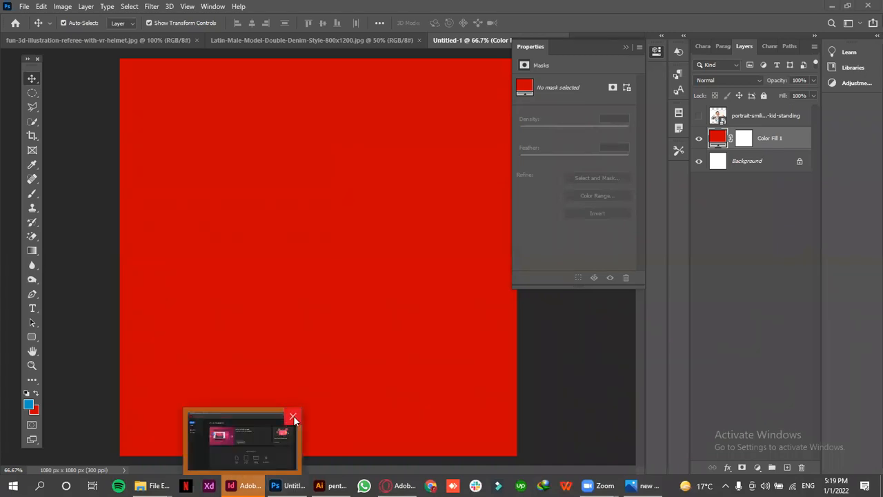
click(238, 443)
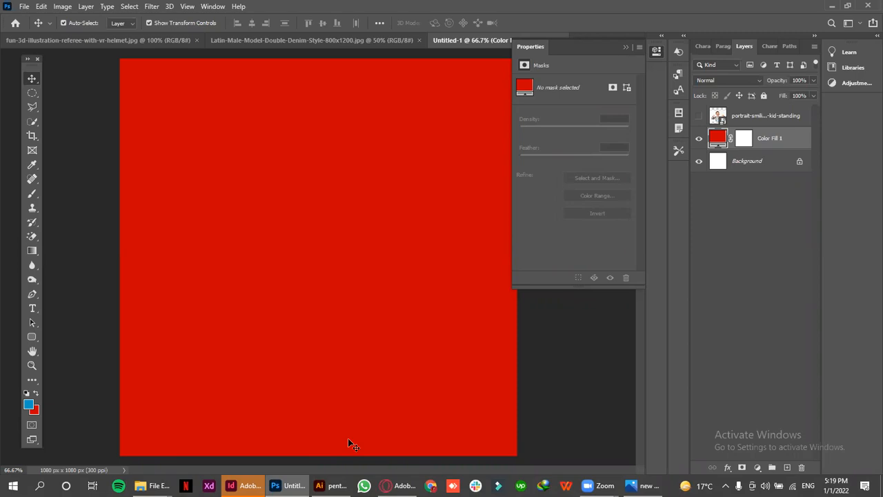
mouse_move(246, 485)
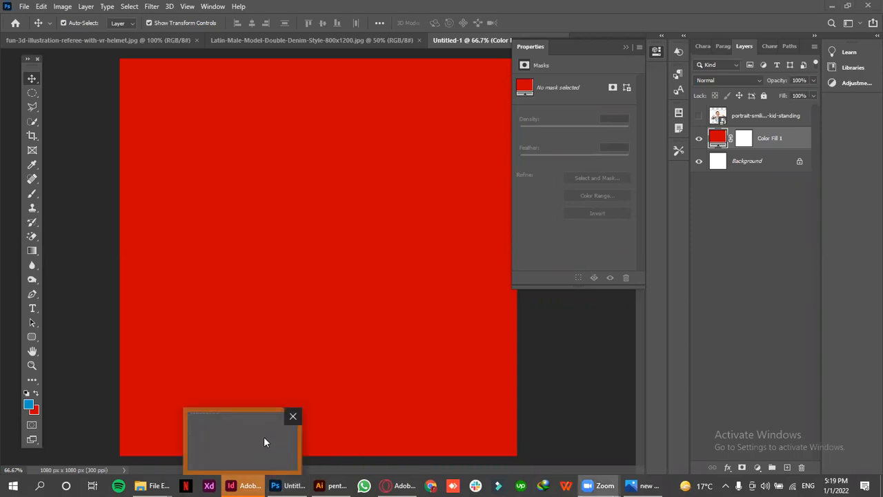
click(293, 416)
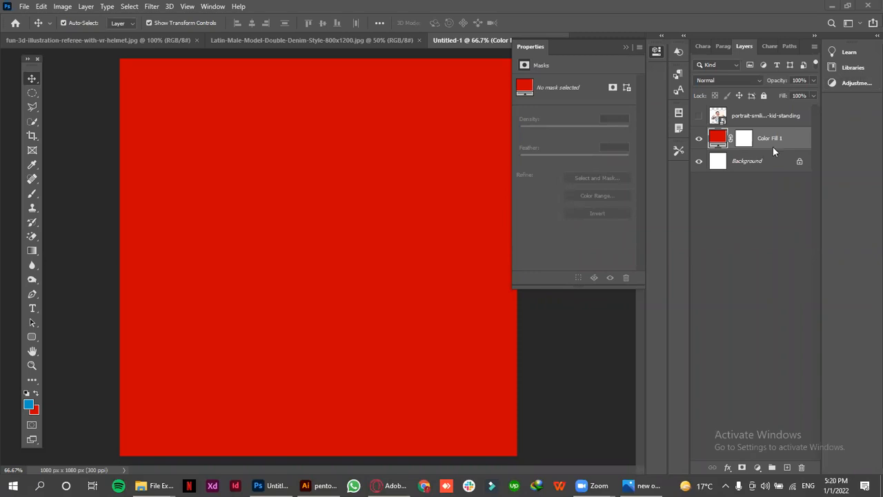
Change the color of the Color Fill 1 layer to a light blue
click(718, 139)
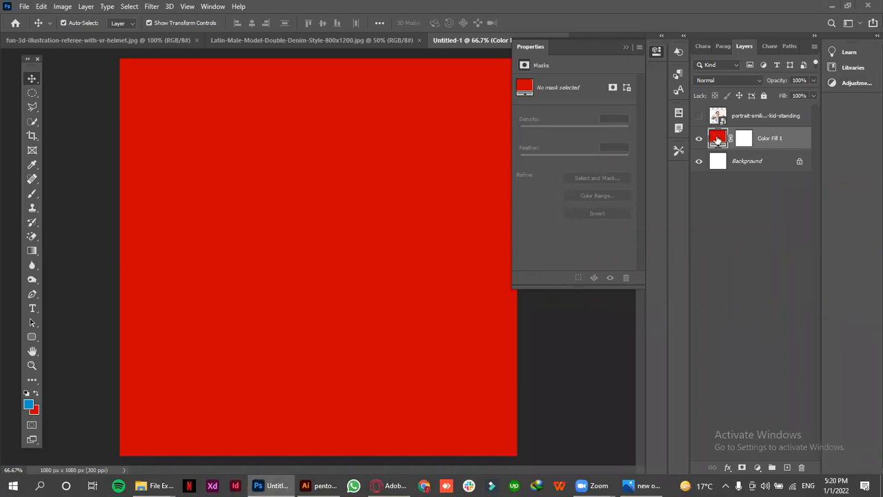
double_click(717, 138)
click(620, 127)
drag(719, 134, 718, 155)
click(814, 92)
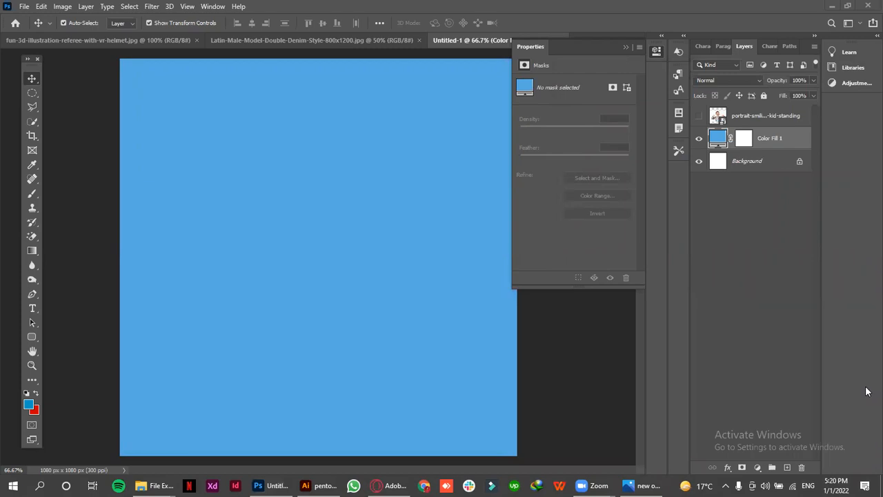
In fun-3d-illustration-referee-with-vr-helmet.jpg, draw a rectangular marquee about 518 × 494 px around the referee and unlock the Background layer
click(315, 41)
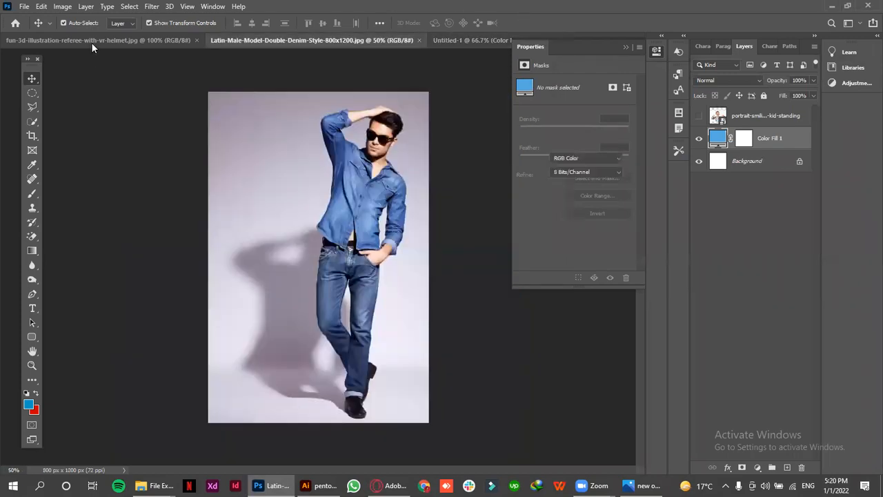
click(90, 40)
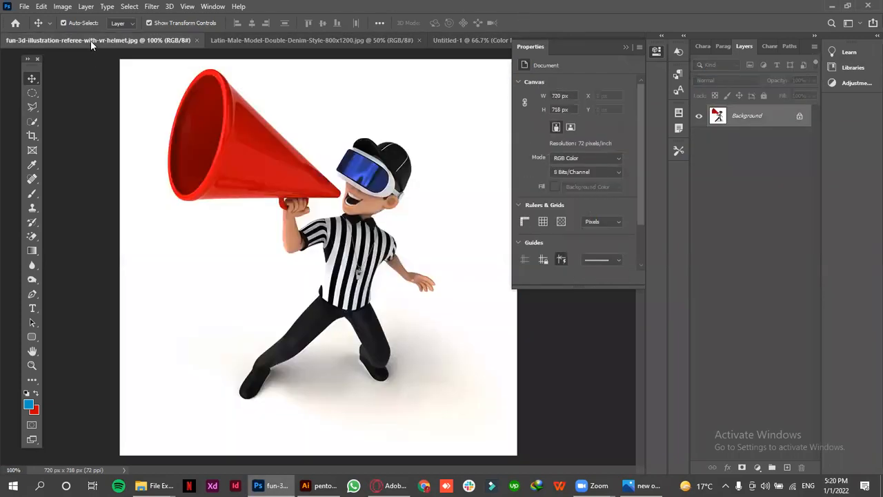
click(34, 95)
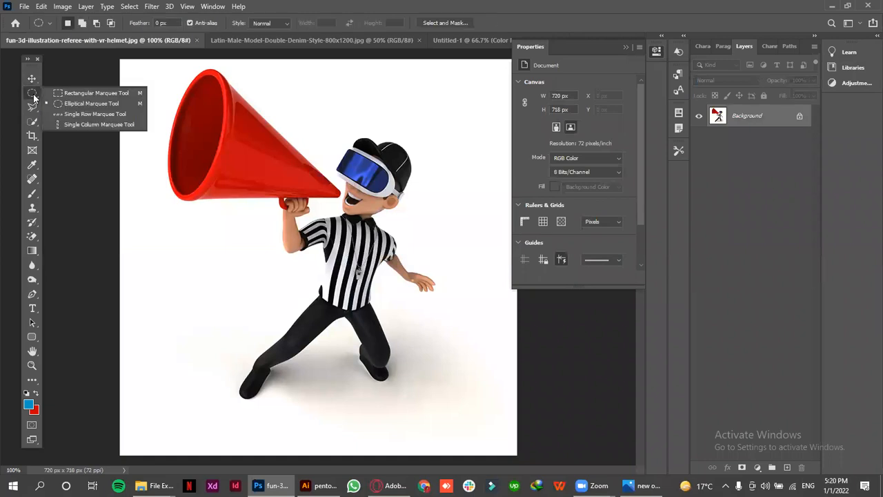
click(94, 93)
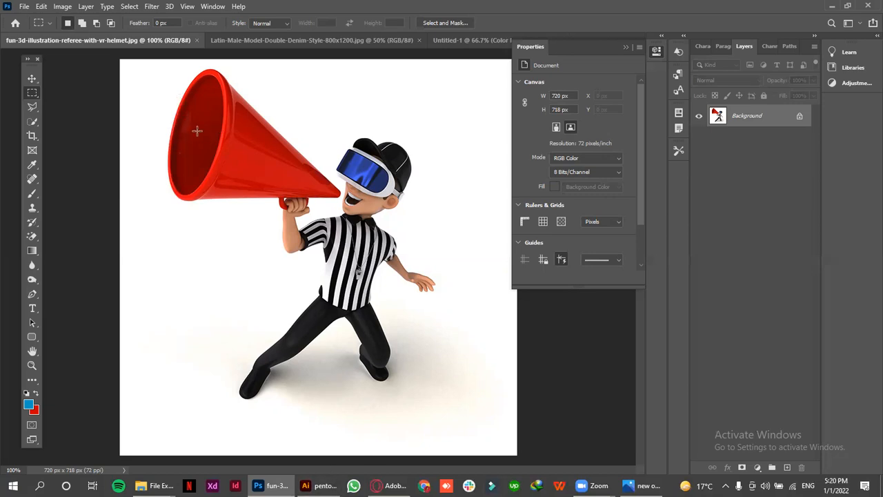
drag(197, 131, 483, 403)
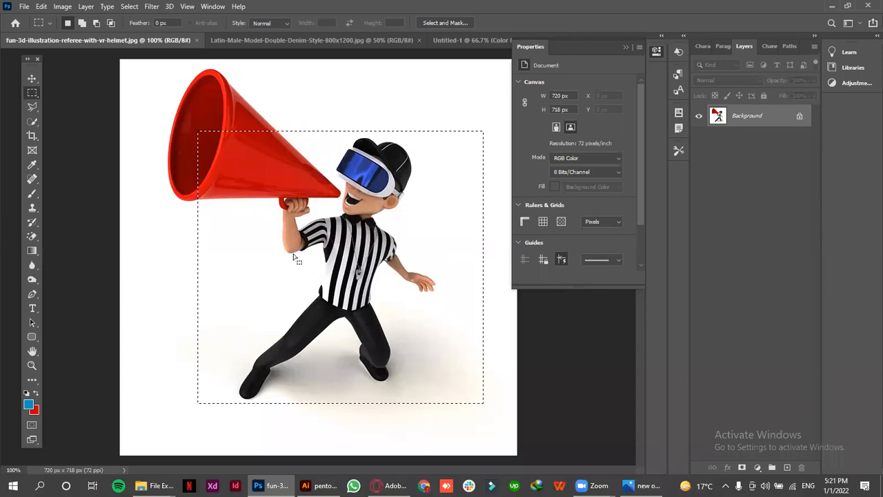
click(800, 116)
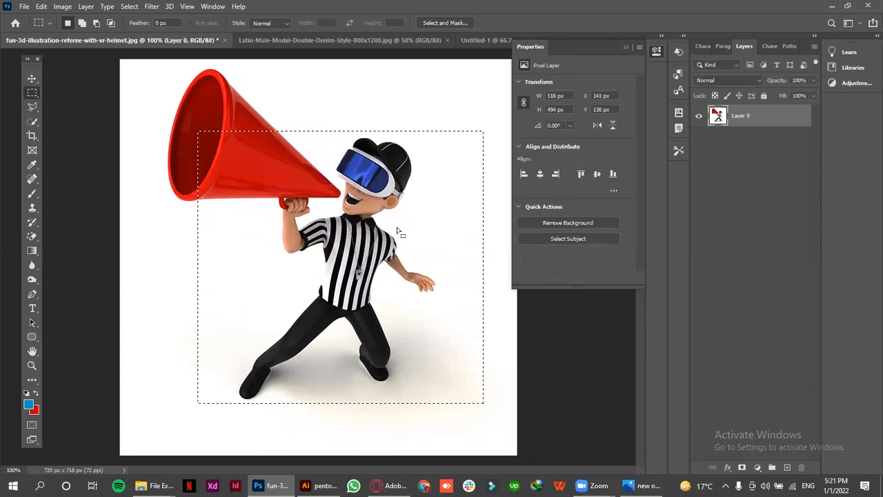
Delete the area inside the rectangular selection, undo the deletion, and clear the selection
key(Delete)
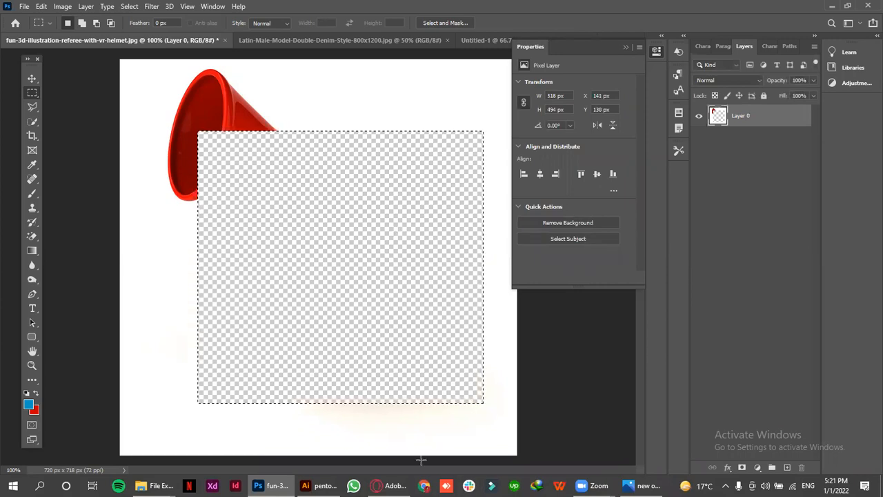
click(261, 320)
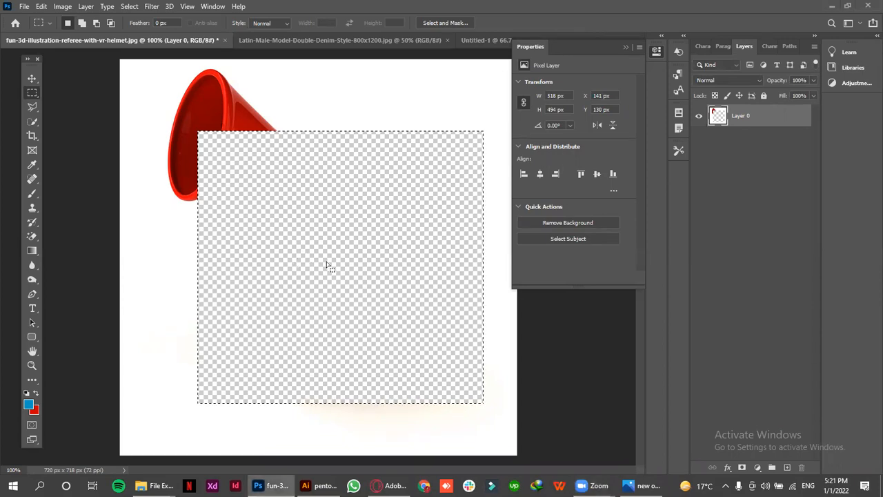
key(ctrl+z)
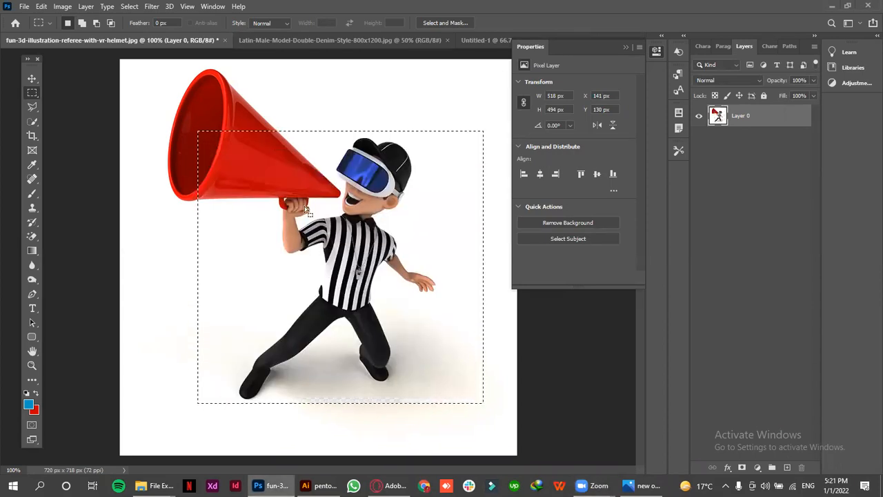
key(ctrl+d)
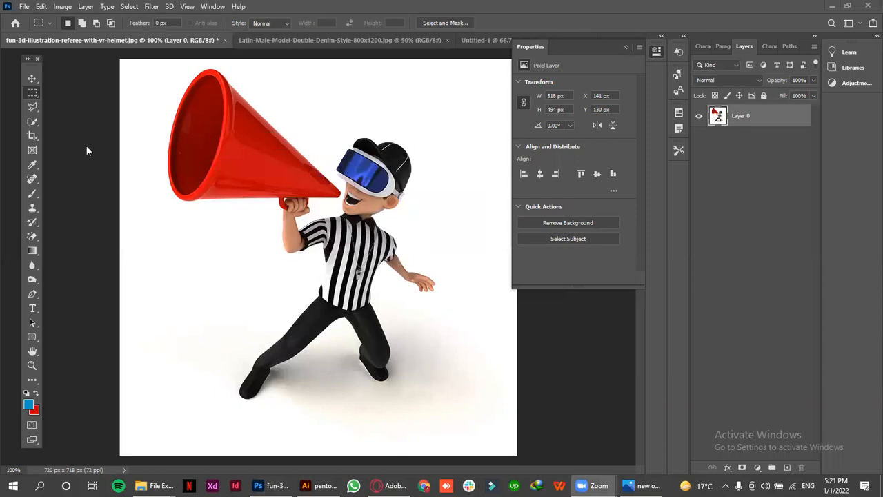
Select a rectangle about 518 × 494 px around the referee again, copy it to a new layer, and hide Layer 0
drag(198, 131, 484, 403)
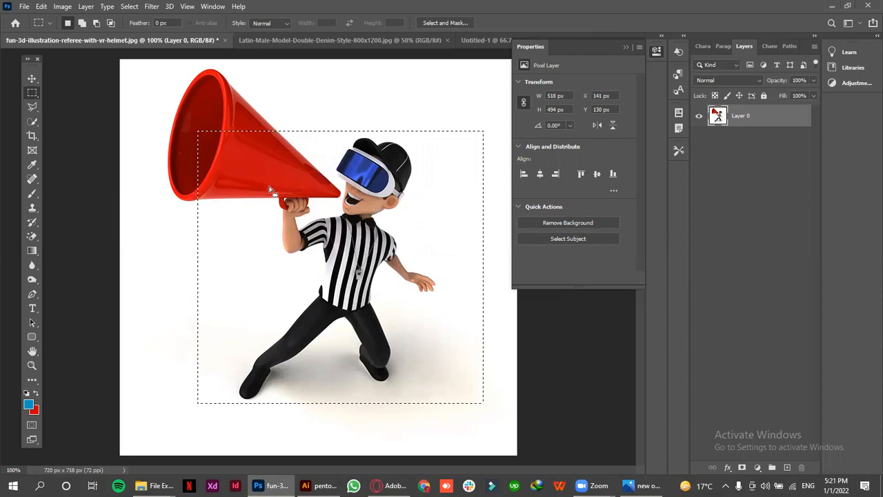
key(ctrl+j)
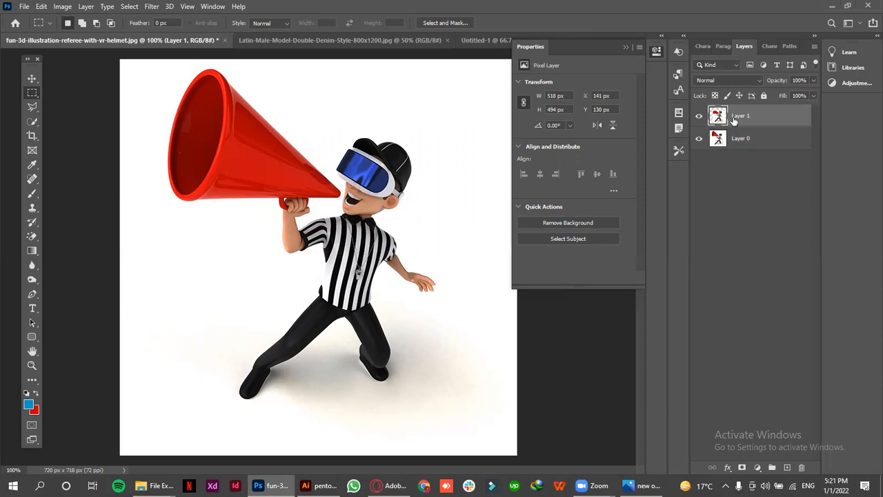
click(698, 140)
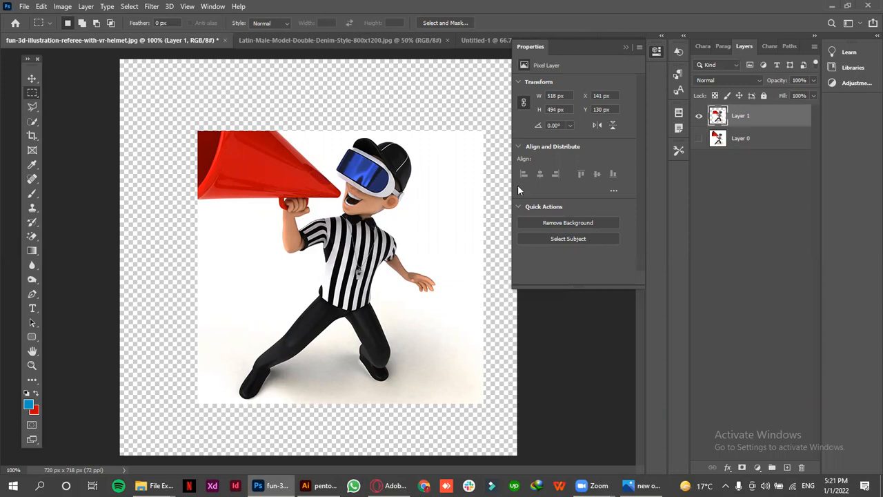
Show Layer 0 again and delete the layer holding the rectangular copy
click(700, 141)
click(700, 124)
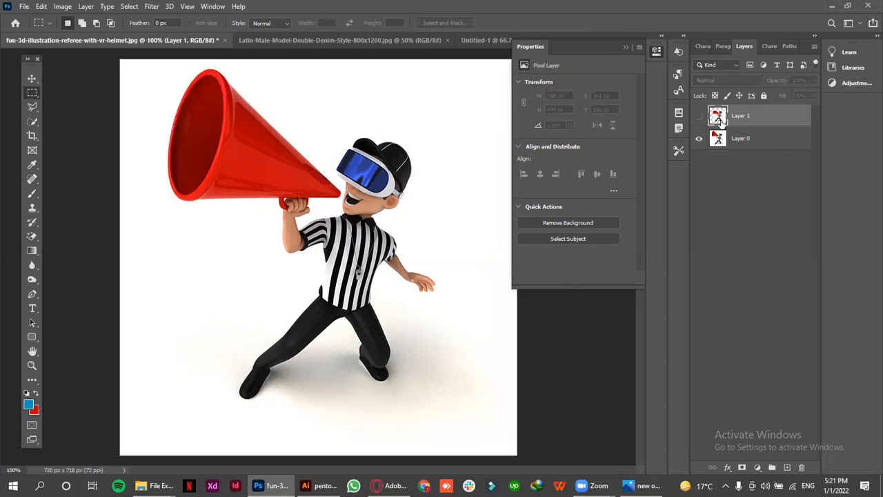
key(Delete)
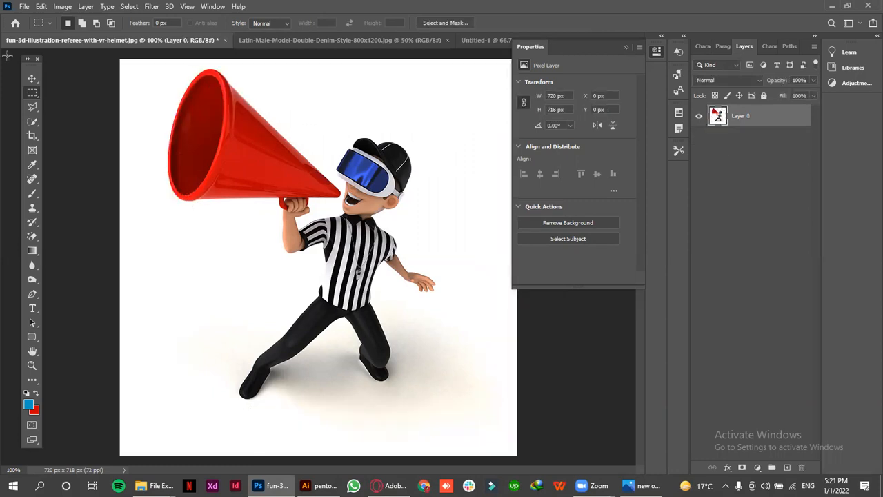
Draw an elliptical marquee selection about 184 × 215 px around the referee's head
right_click(32, 92)
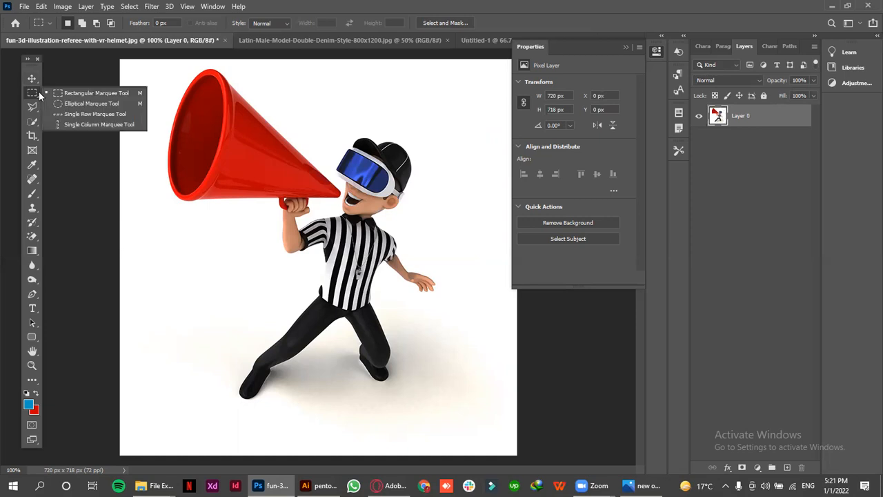
click(95, 106)
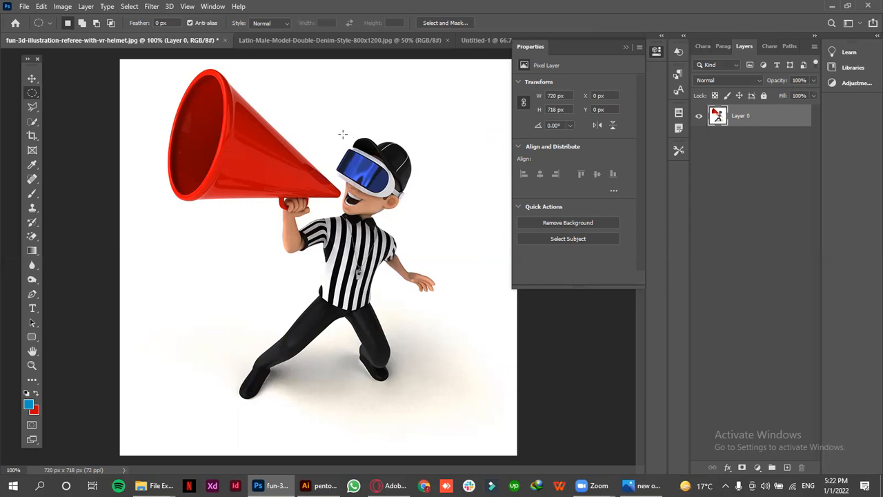
drag(340, 146, 427, 241)
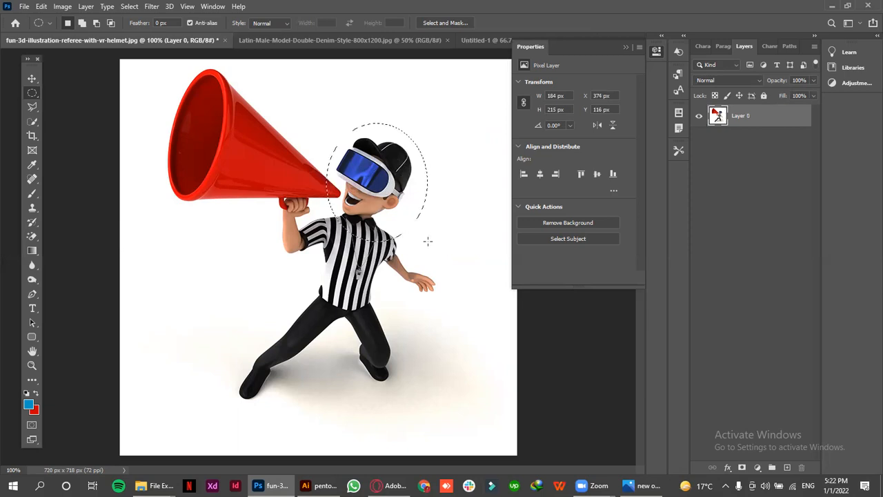
Copy the elliptical head selection to a new layer, hide Layer 0, and move the head copy down toward the canvas center
key(ctrl+j)
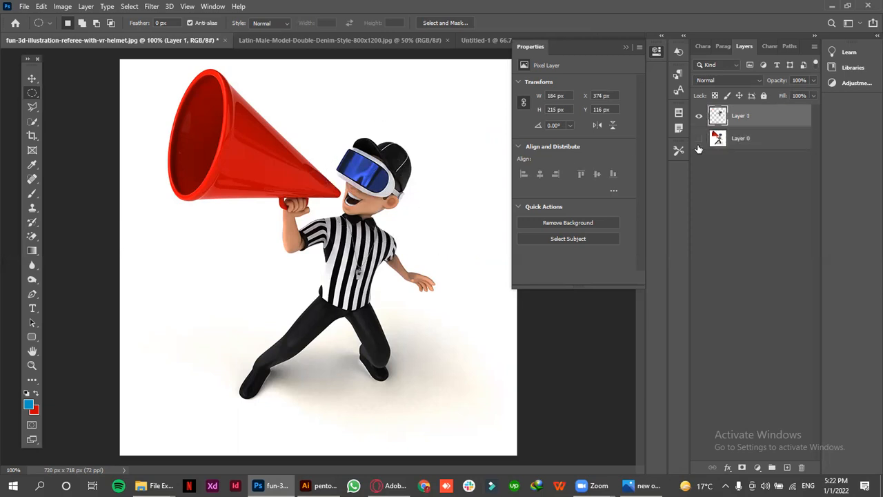
click(698, 140)
click(32, 78)
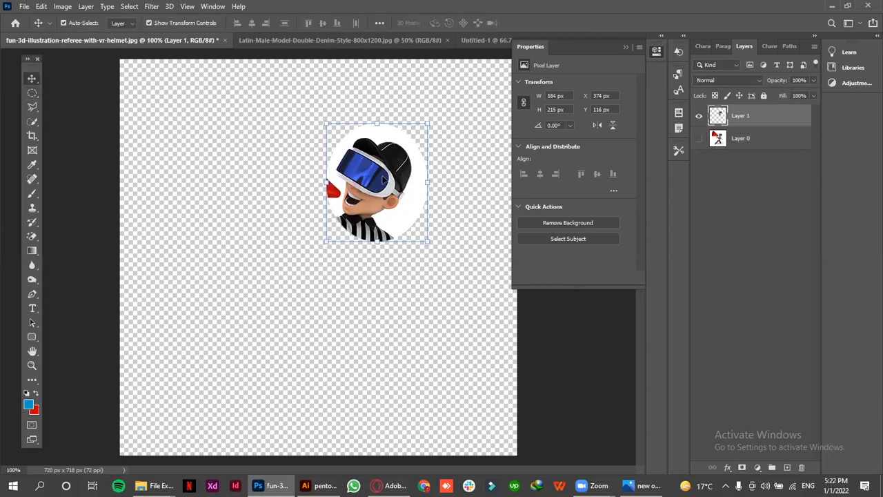
drag(386, 182, 327, 225)
Undo the head copy's move, the hiding of Layer 0, and the new layer, back to the elliptical selection
key(ctrl+z)
key(ctrl+z)
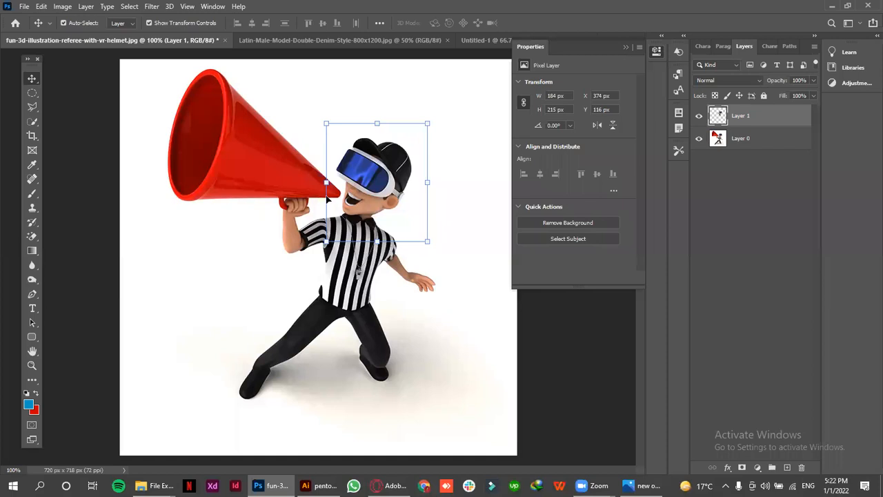
key(ctrl+z)
key(ctrl+shift+z)
key(ctrl+shift+z)
key(ctrl+z)
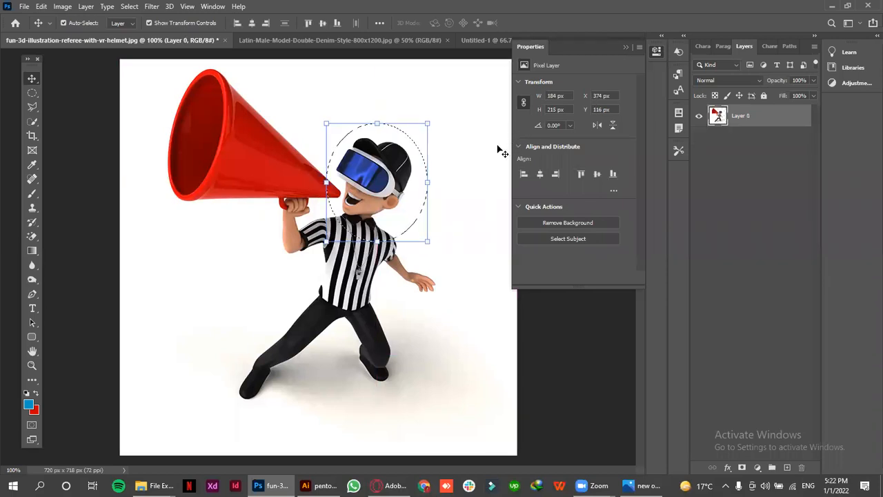
Delete the referee's head inside the elliptical selection from Layer 0 and undo the deletion
key(Delete)
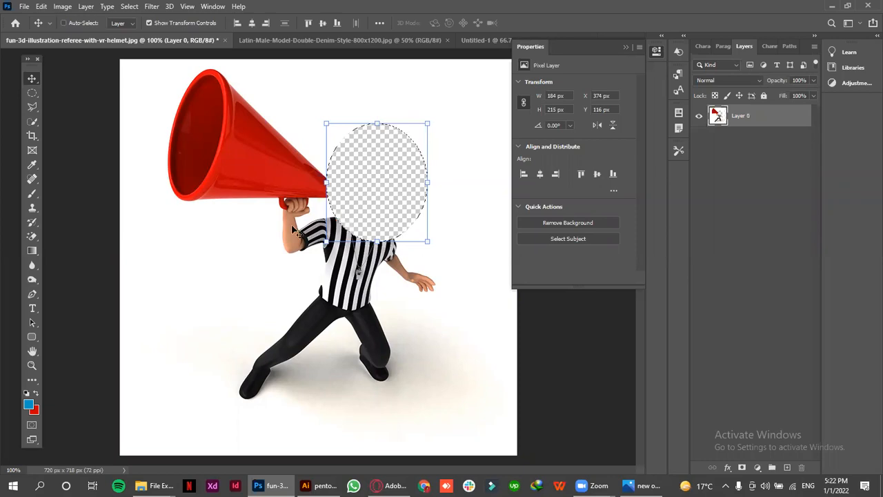
key(ctrl+z)
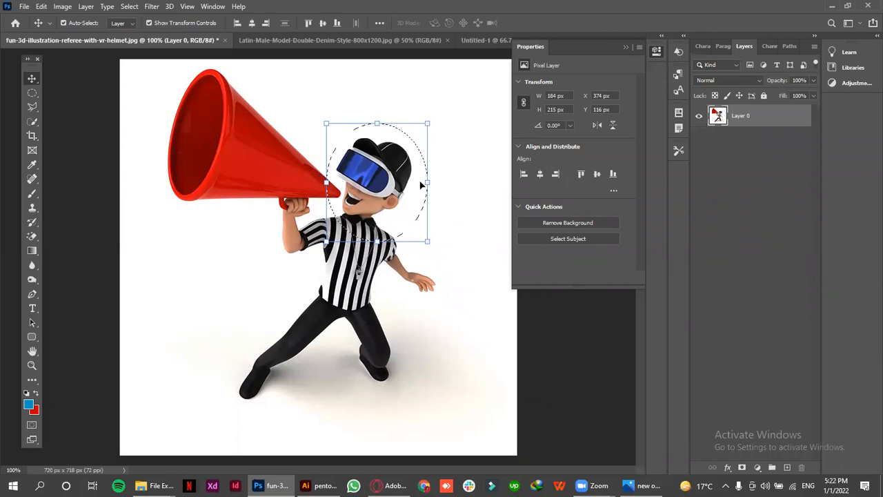
Clear the elliptical selection around the referee's head and switch to the Lasso tool
key(ctrl)
key(ctrl+d)
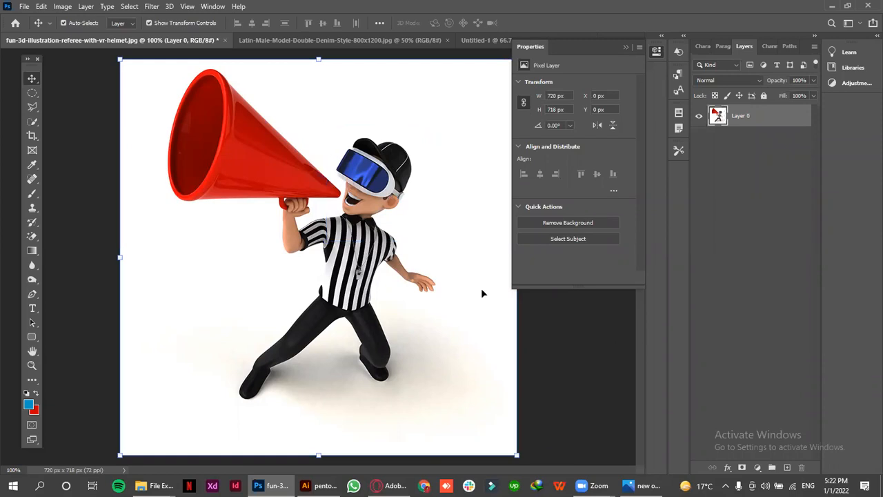
click(31, 93)
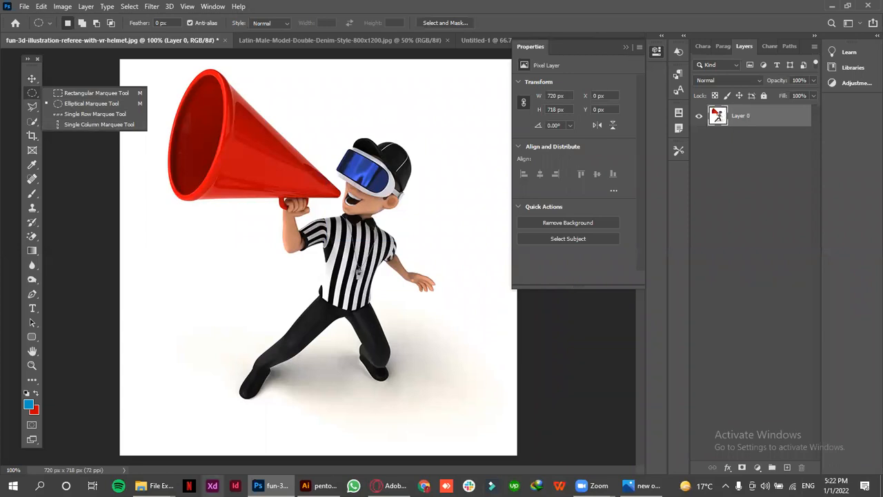
click(32, 78)
click(31, 109)
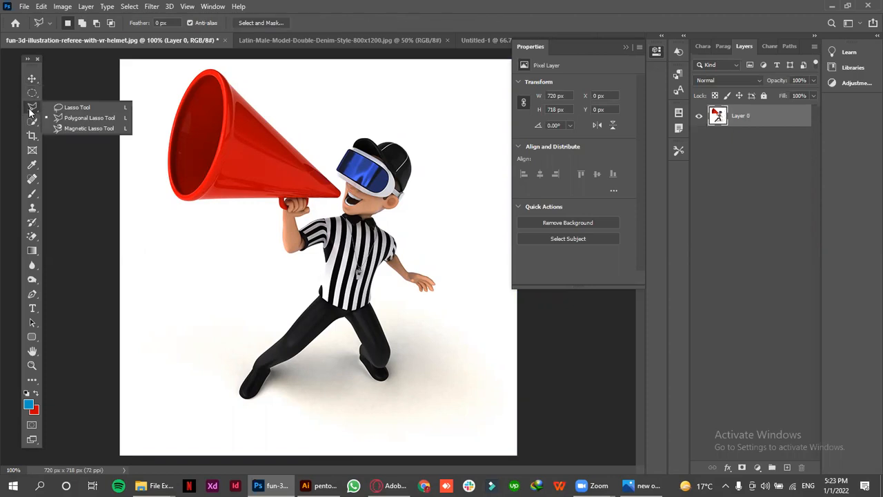
click(43, 109)
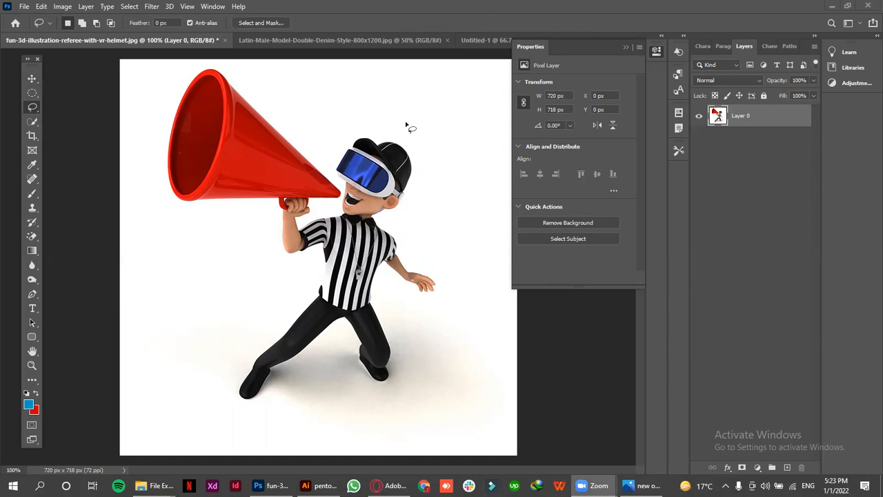
Draw a freehand lasso selection about 571 × 651 px around the whole referee and megaphone
click(433, 127)
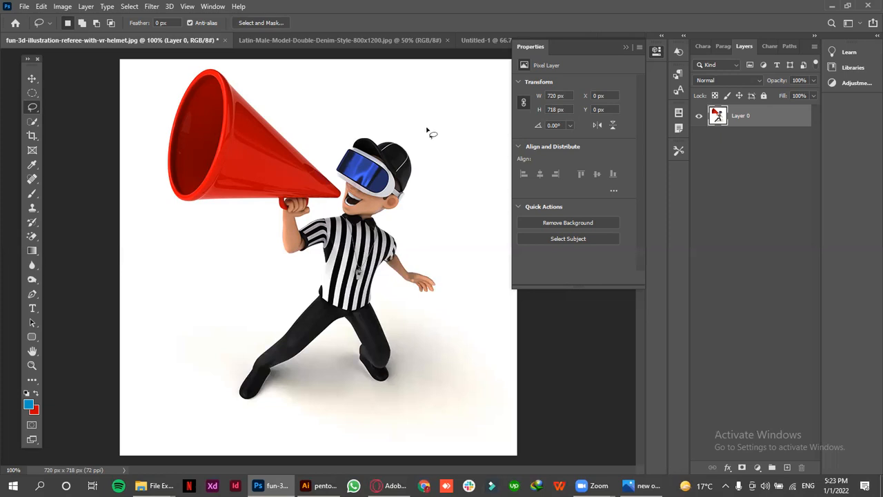
mouse_move(427, 129)
mouse_down()
mouse_move(337, 124)
mouse_move(301, 91)
mouse_move(224, 83)
mouse_move(192, 67)
mouse_up()
key(ctrl+d)
mouse_move(151, 100)
mouse_down()
mouse_move(194, 64)
mouse_move(230, 68)
mouse_move(288, 119)
mouse_move(329, 140)
mouse_move(364, 118)
mouse_move(448, 128)
mouse_move(417, 237)
mouse_move(462, 262)
mouse_move(460, 290)
mouse_move(411, 330)
mouse_move(396, 313)
mouse_move(412, 381)
mouse_move(314, 397)
mouse_up()
mouse_move(246, 420)
mouse_down()
mouse_move(223, 339)
mouse_move(164, 236)
mouse_move(148, 148)
mouse_move(152, 104)
mouse_up()
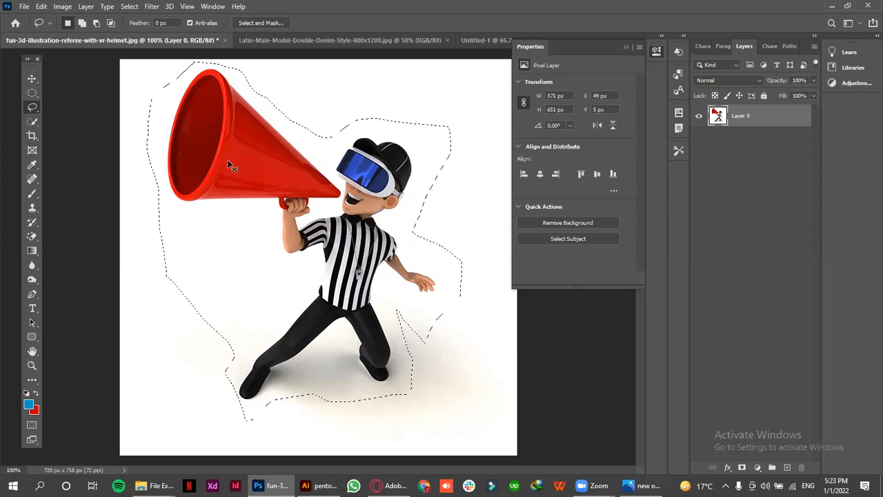
Copy the lassoed referee to a new layer, then hide Layer 0 to check the cutout and show it again
key(ctrl+j)
click(699, 140)
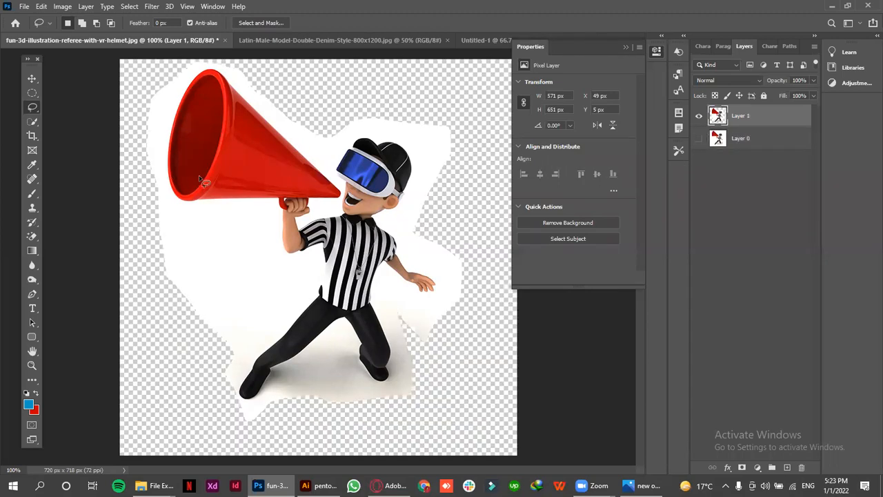
click(699, 138)
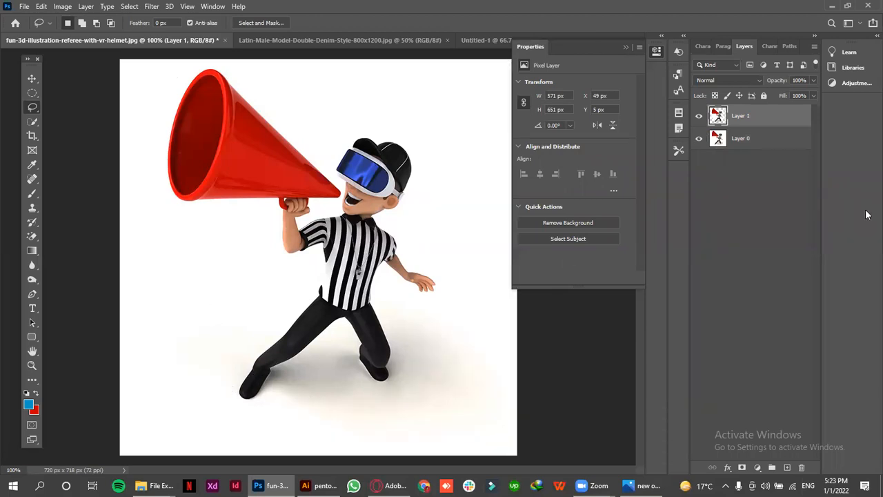
Undo the copy of the referee to a new layer and clear the lasso selection
key(ctrl+z)
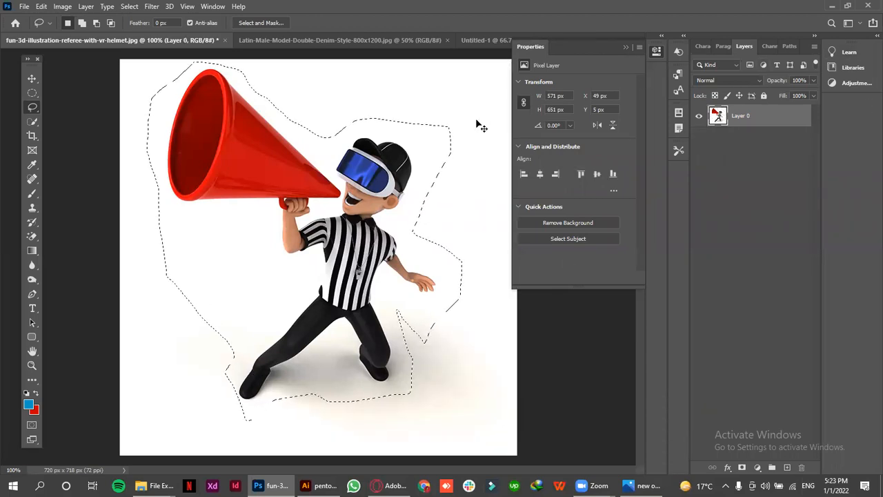
key(ctrl+d)
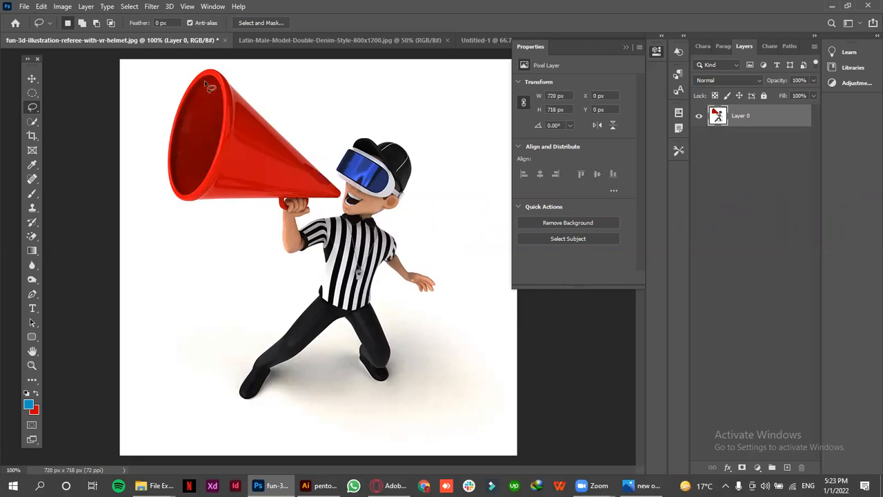
Switch to the Polygonal Lasso tool and close the Latin-Male-Model-Double-Denim-Style-800x1200.jpg document
right_click(33, 108)
click(56, 118)
click(32, 78)
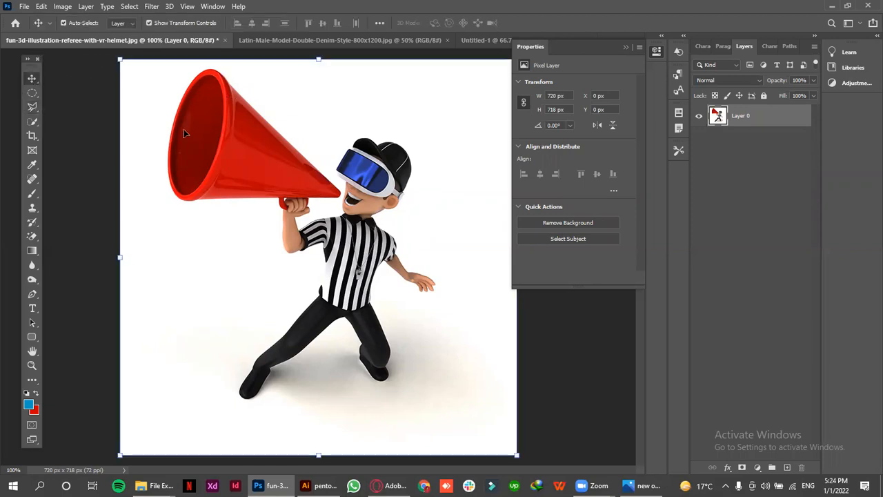
click(32, 107)
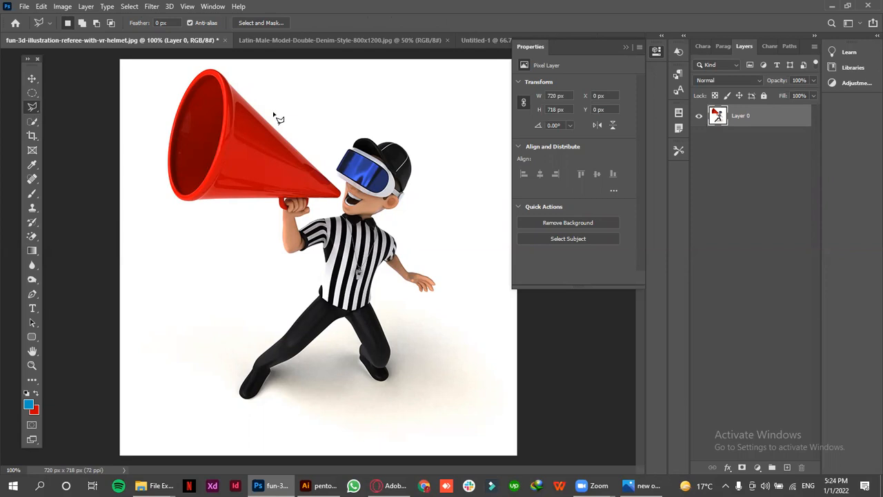
click(447, 40)
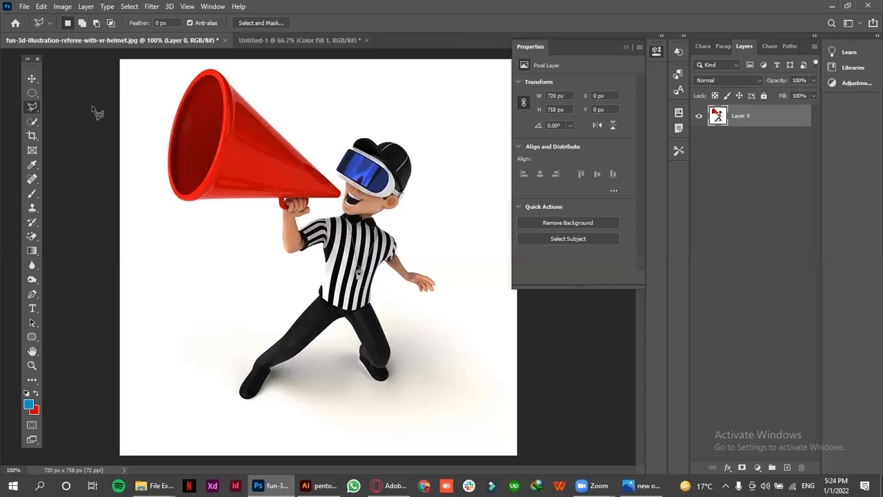
Open magic wand.jpg from the xyz\wep folder on drive E as a separate document and collapse the document properties
mouse_move(158, 485)
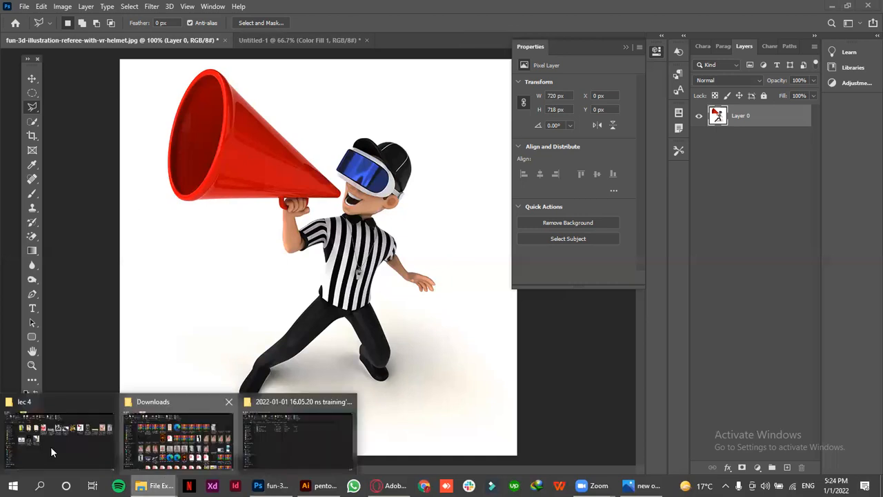
click(50, 446)
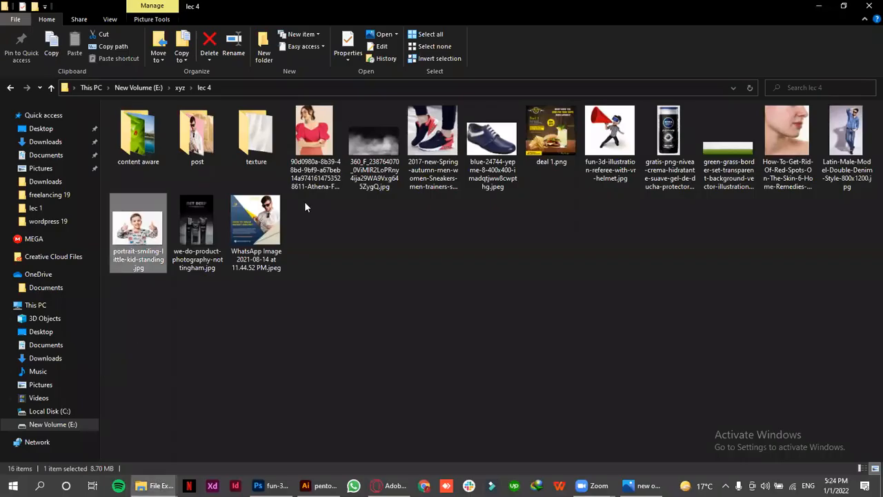
click(180, 88)
click(492, 147)
double_click(492, 147)
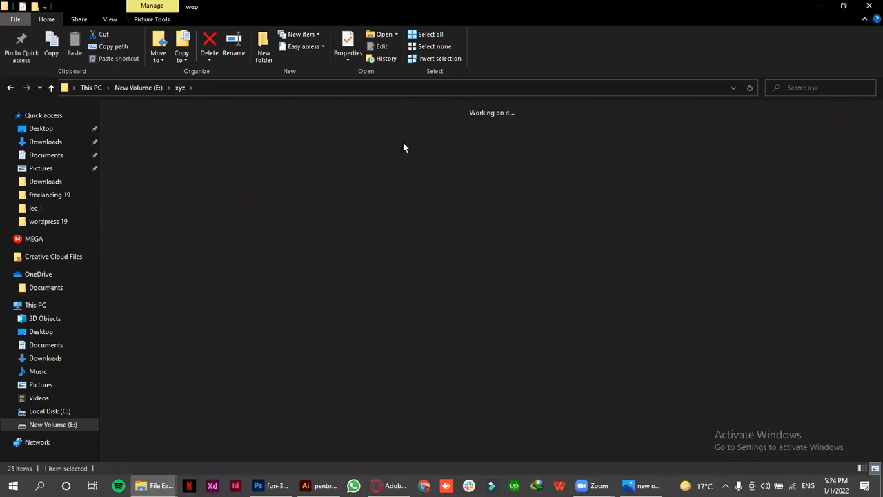
click(176, 213)
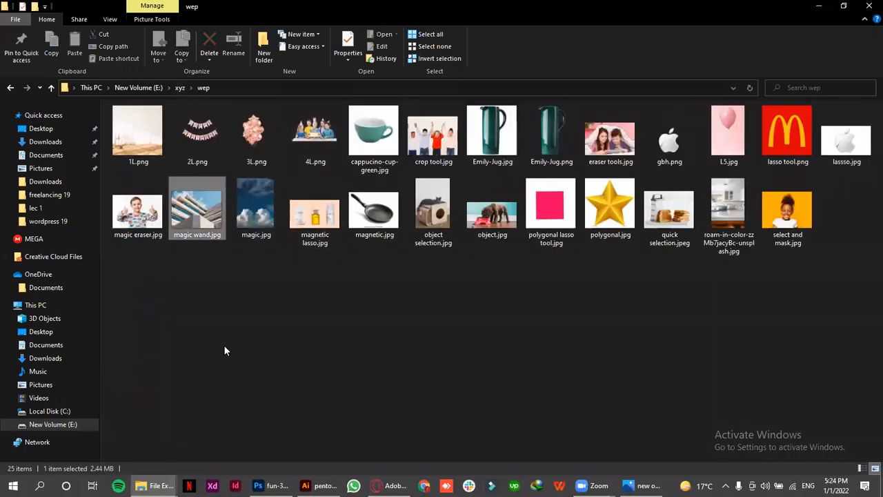
click(271, 485)
mouse_move(390, 26)
mouse_down()
mouse_move(397, 37)
mouse_move(390, 42)
mouse_up()
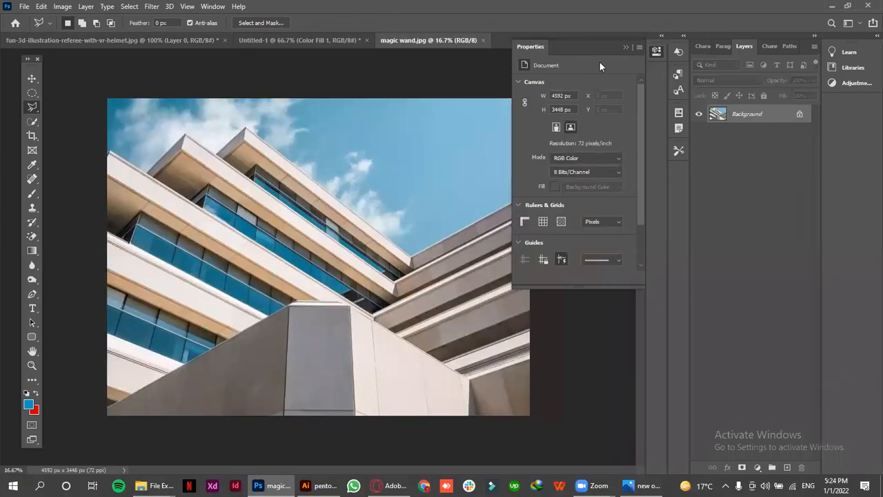
click(625, 45)
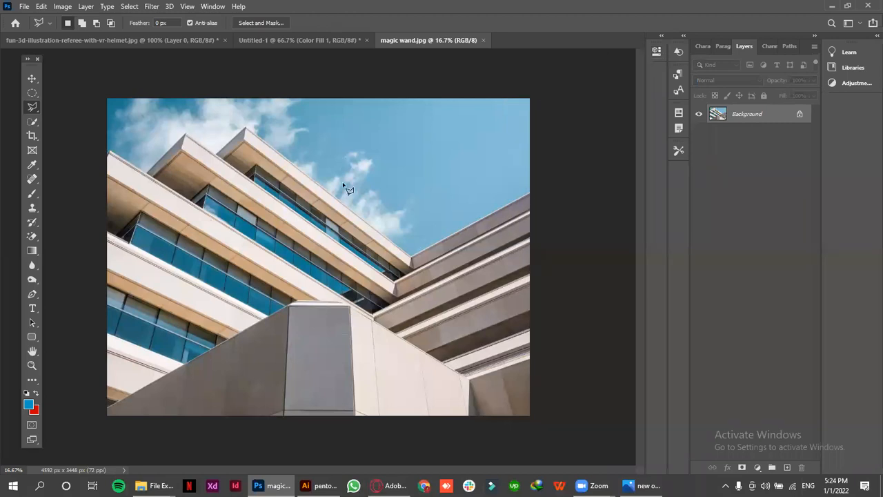
Draw a closed polygonal lasso selection around the sky, following the building's rooflines and passing outside the canvas edges
right_click(33, 109)
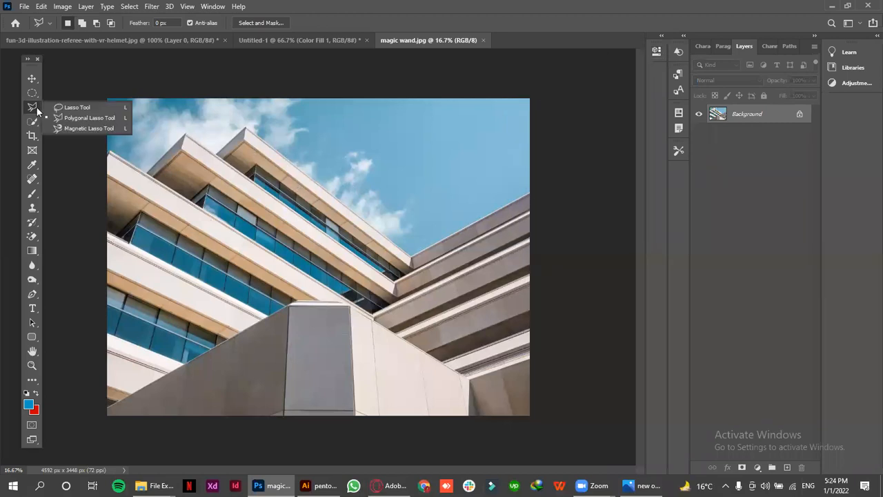
click(65, 118)
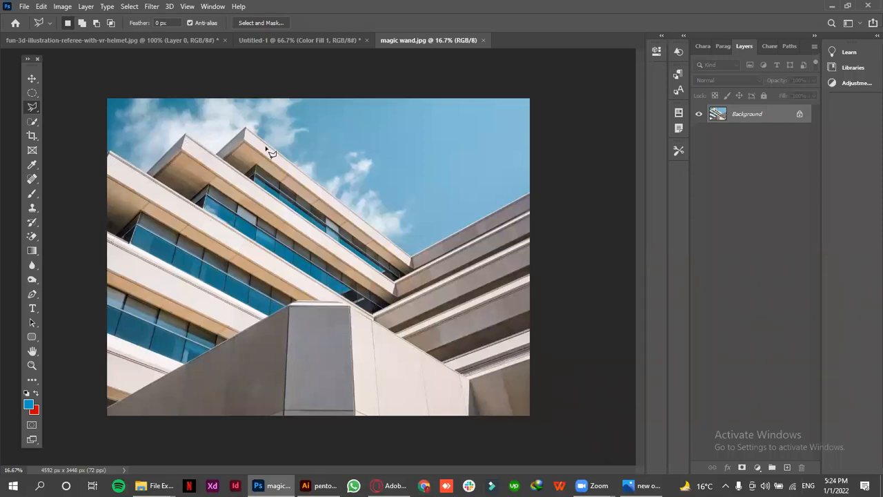
click(110, 151)
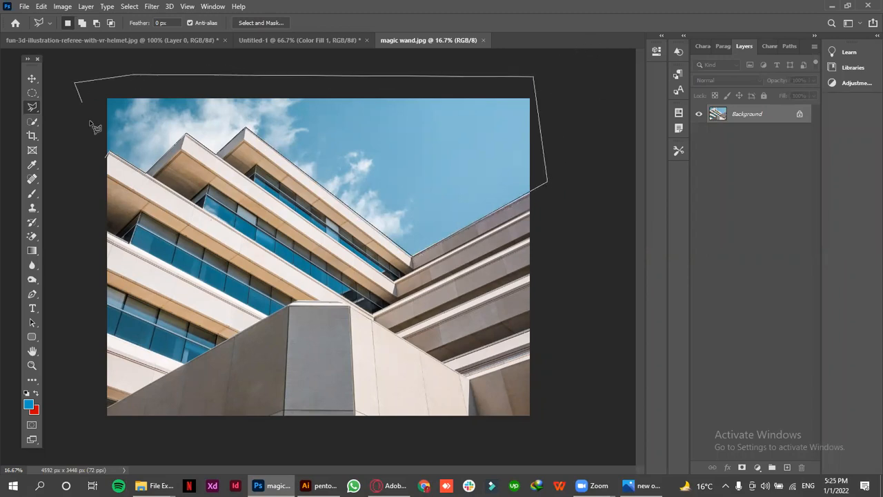
click(109, 162)
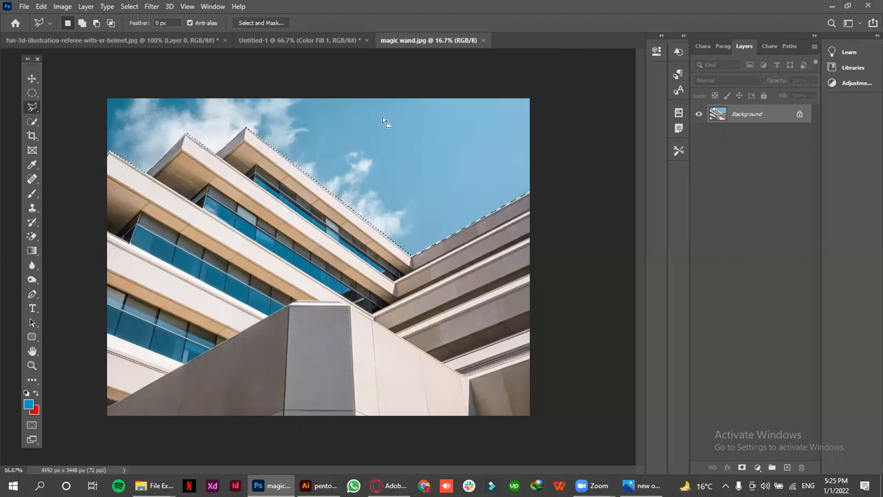
key(i)
key(shift+F5)
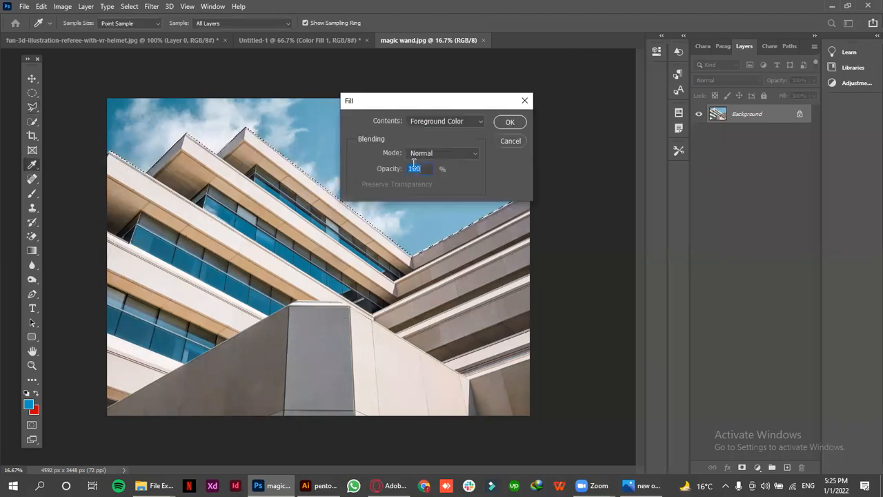
click(509, 141)
Unlock the Background layer, delete the selected sky from it, and clear the selection
click(800, 115)
key(Delete)
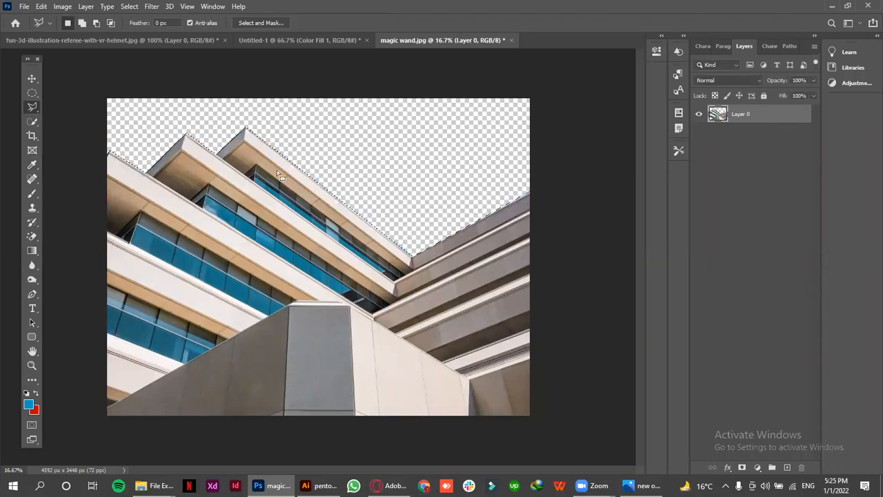
click(41, 76)
key(ctrl+d)
click(483, 199)
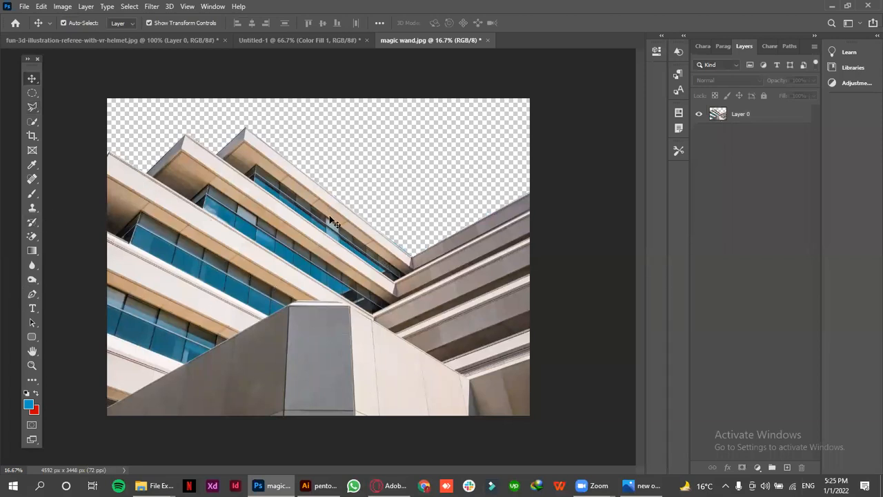
click(290, 311)
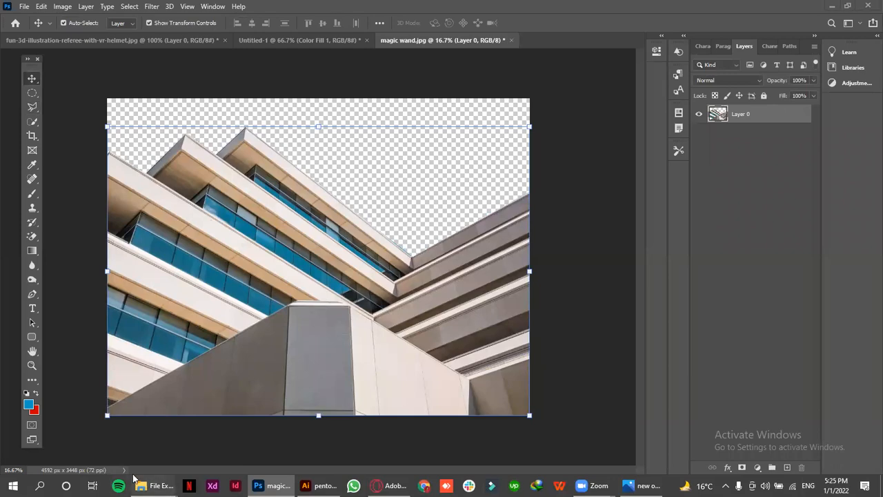
Place magic.jpg from the wep folder into the building document as a new layer
mouse_move(151, 485)
click(58, 424)
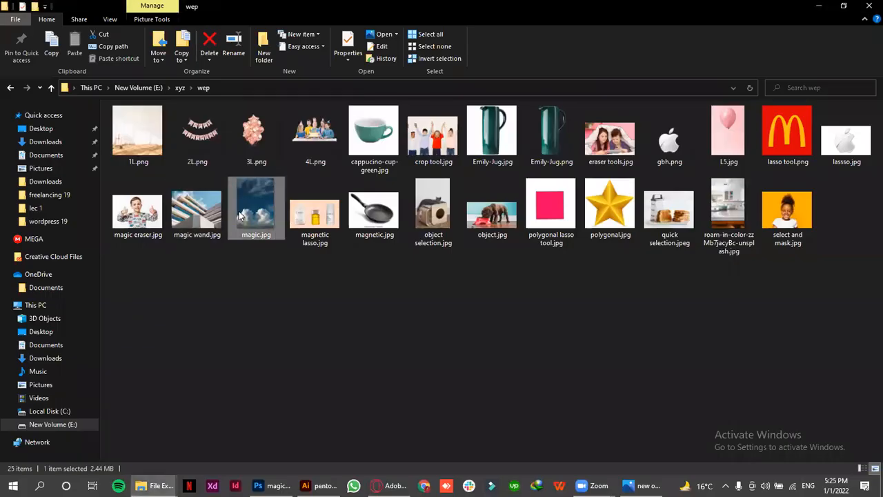
drag(254, 209, 345, 205)
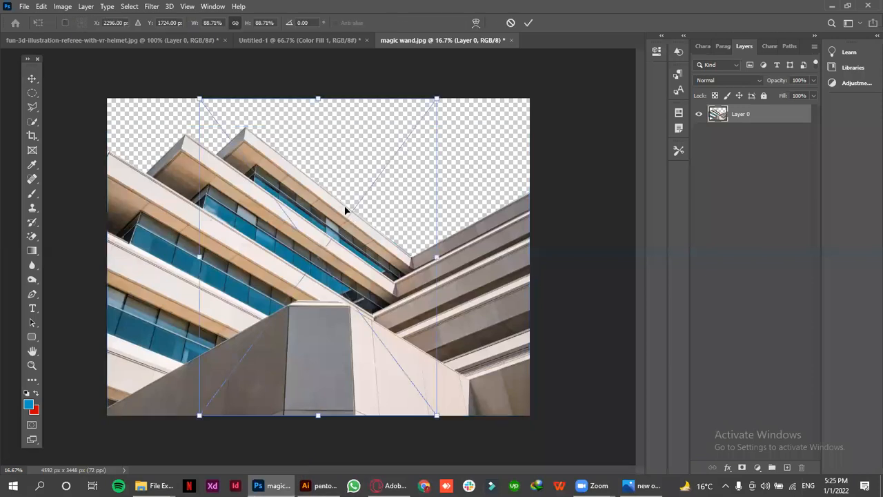
click(528, 23)
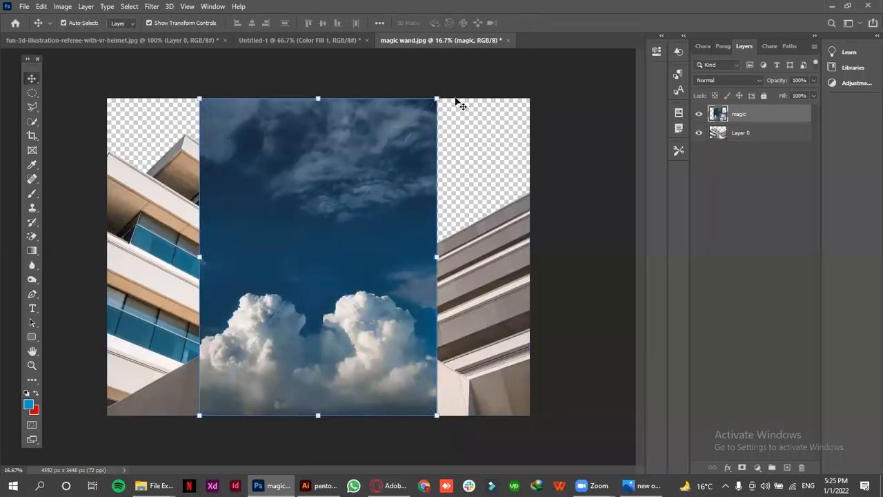
Scale the placed cloud image to about 163% so it spans the canvas width, and move it up over the sky area
drag(199, 238, 97, 237)
drag(439, 257, 543, 257)
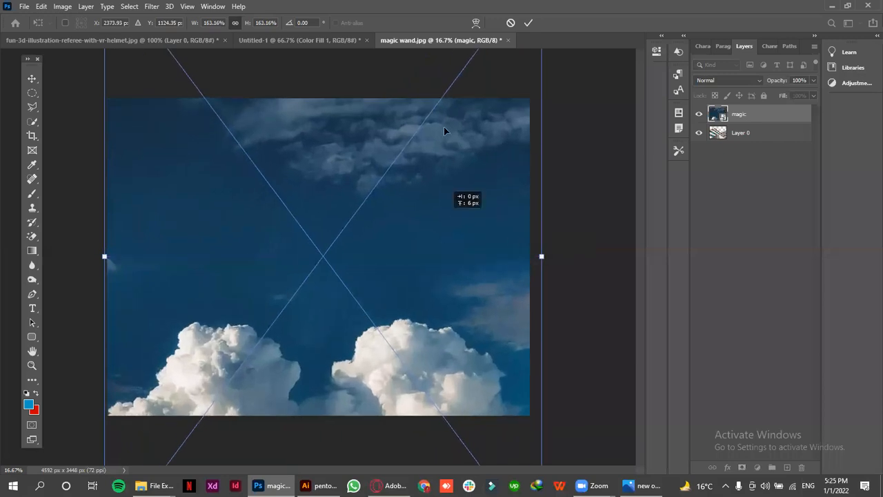
drag(442, 234, 443, 127)
drag(441, 167, 435, 103)
drag(435, 185, 438, 157)
click(527, 23)
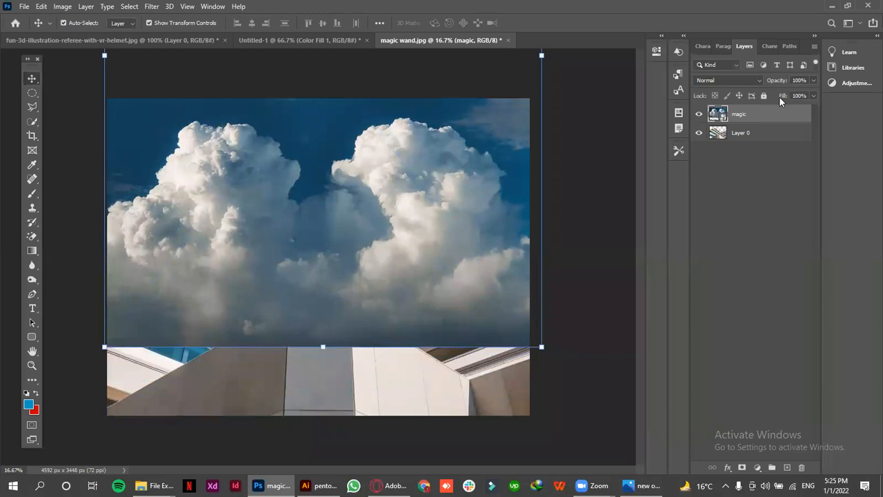
Move the magic cloud layer below Layer 0 so the building stands in front of the sky
drag(768, 117, 767, 143)
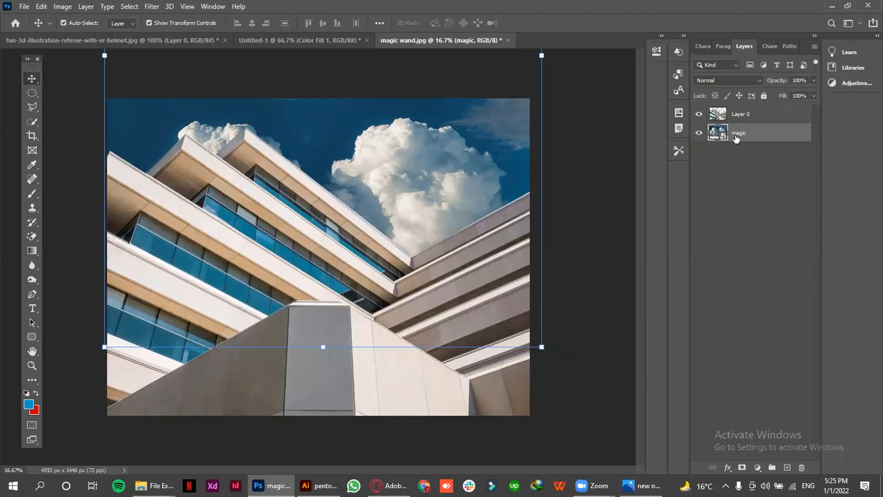
drag(549, 175, 557, 102)
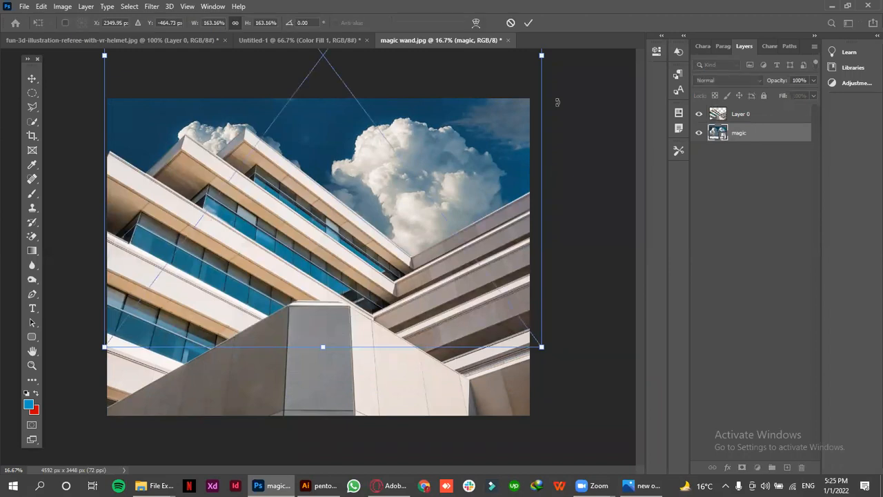
click(528, 23)
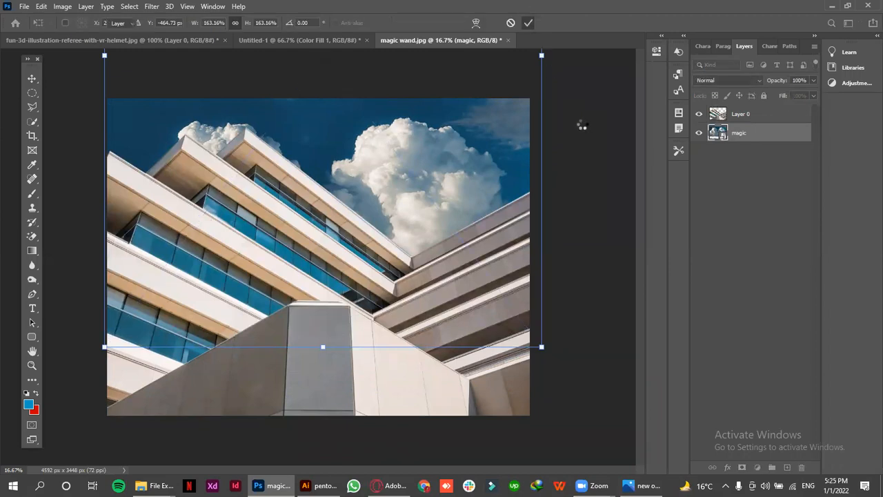
Reposition the magic cloud layer so the clouds sit in the sky gap behind the building, and hide Layer 0
drag(390, 190, 379, 138)
click(591, 285)
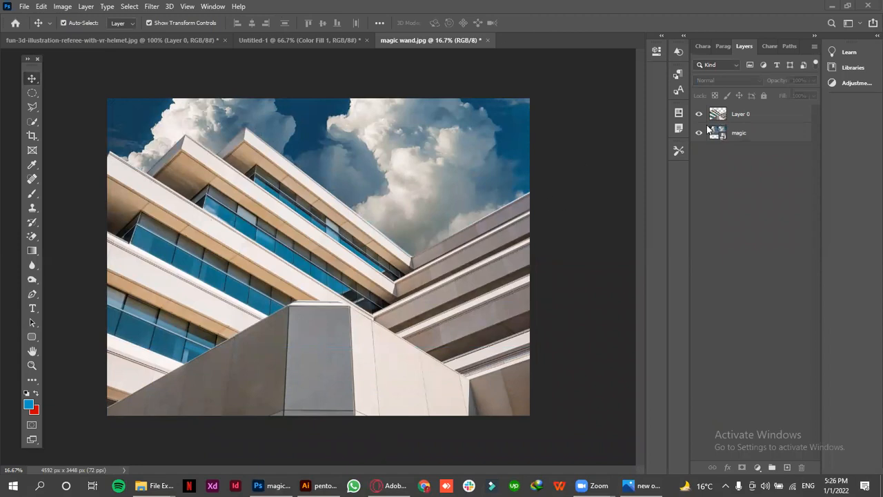
drag(501, 129, 484, 177)
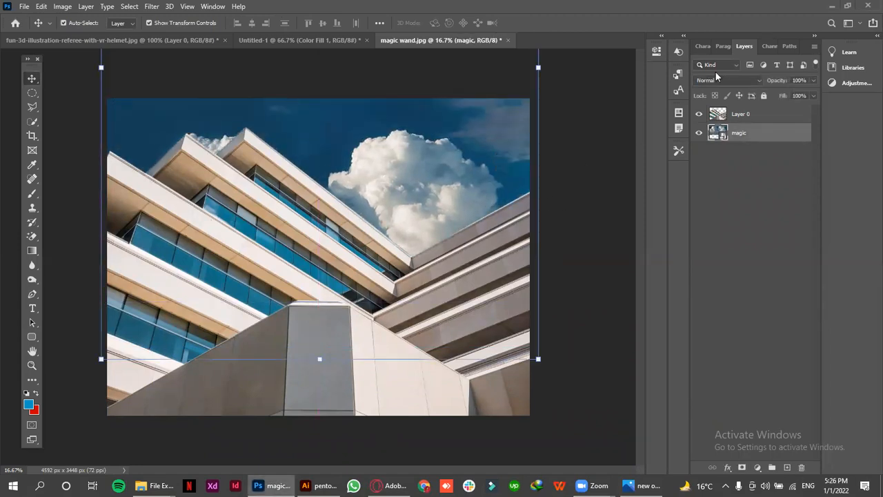
click(701, 115)
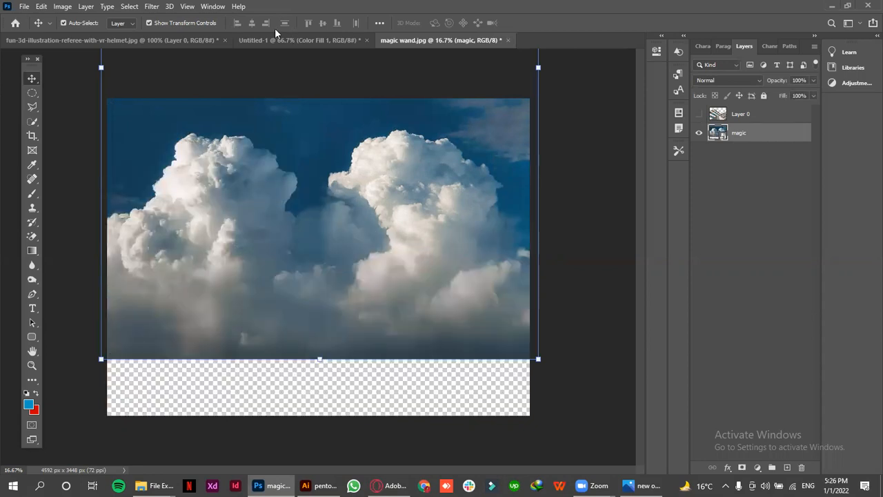
Open Emily-Jug.jpg from the wep folder as a separate document
click(32, 108)
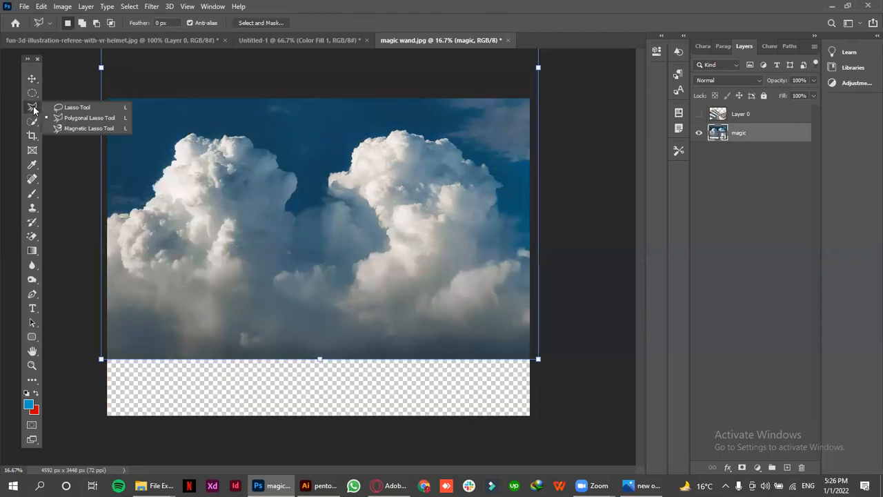
click(245, 40)
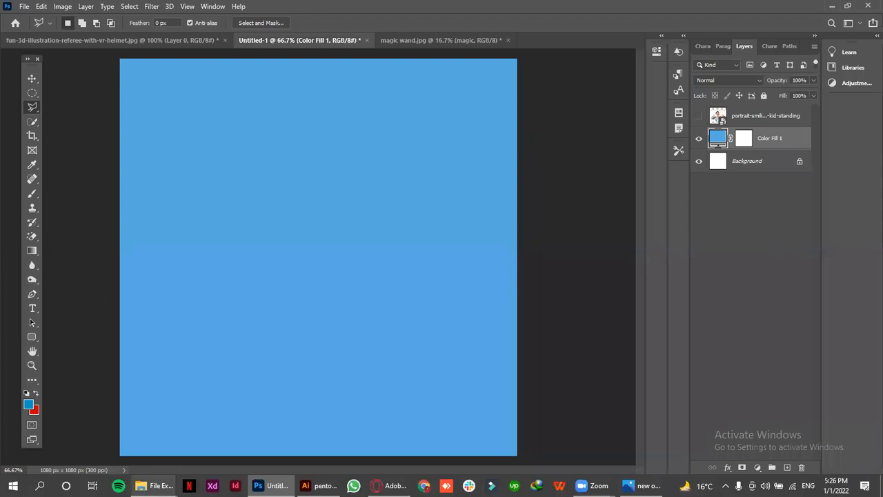
mouse_move(154, 484)
click(108, 454)
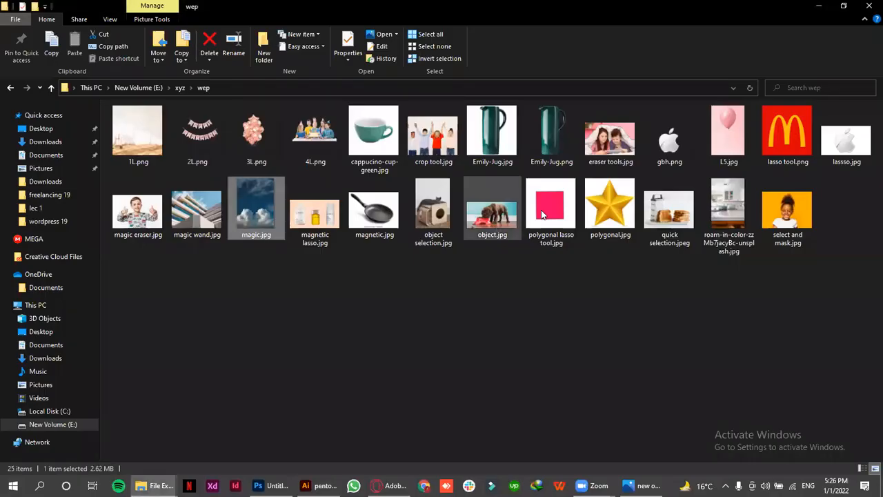
drag(480, 135, 537, 40)
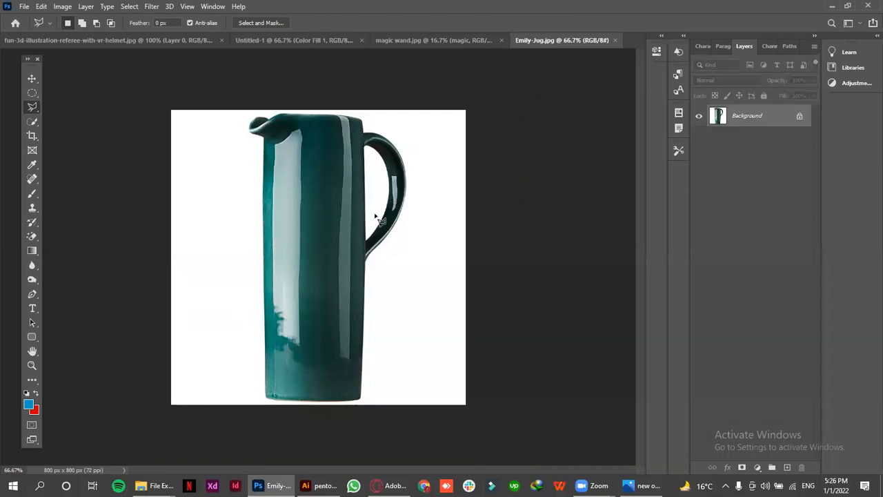
Trace the outer edge of the jug and its handle with the Magnetic Lasso, removing stray anchor points, and close the selection
right_click(32, 109)
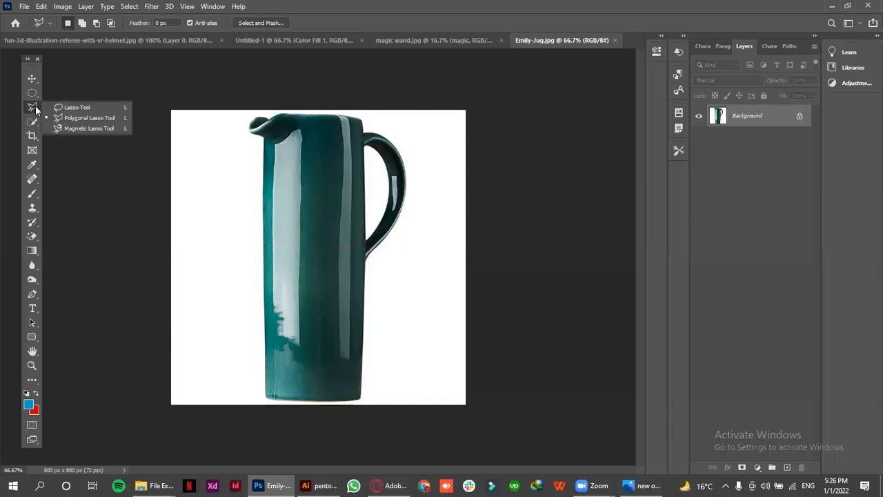
click(80, 125)
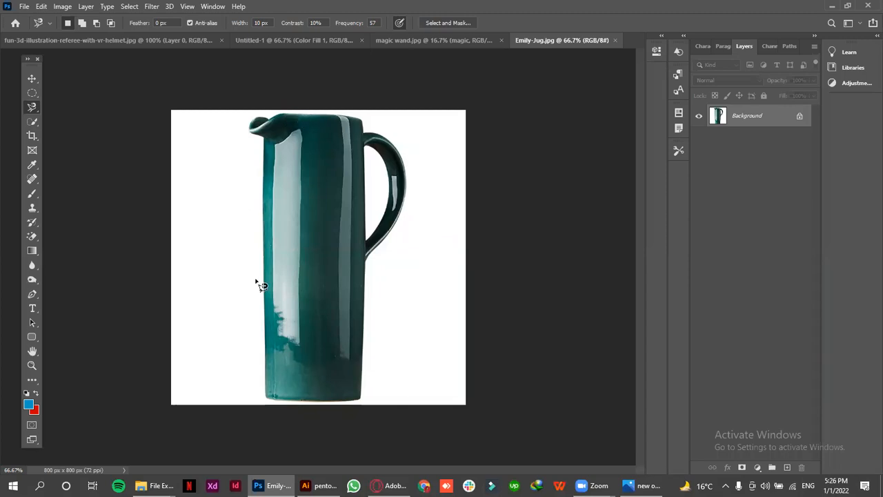
click(360, 393)
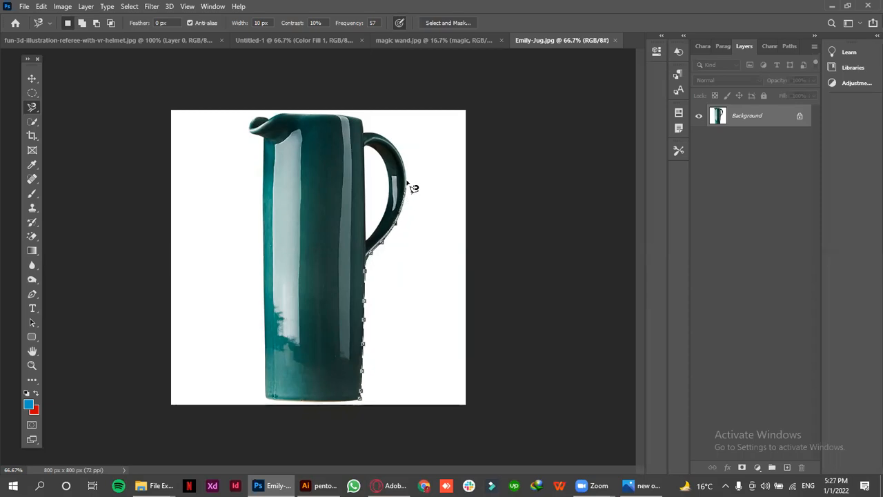
click(441, 306)
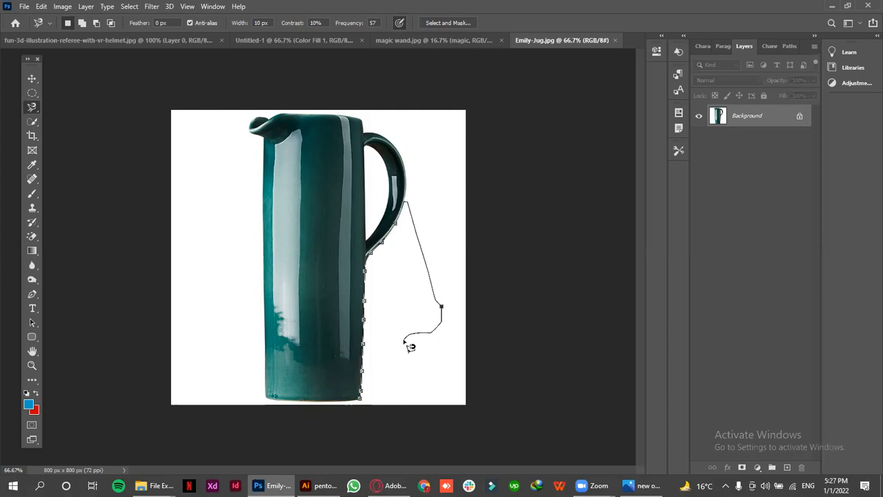
key(BackSpace)
key(BackSpace)
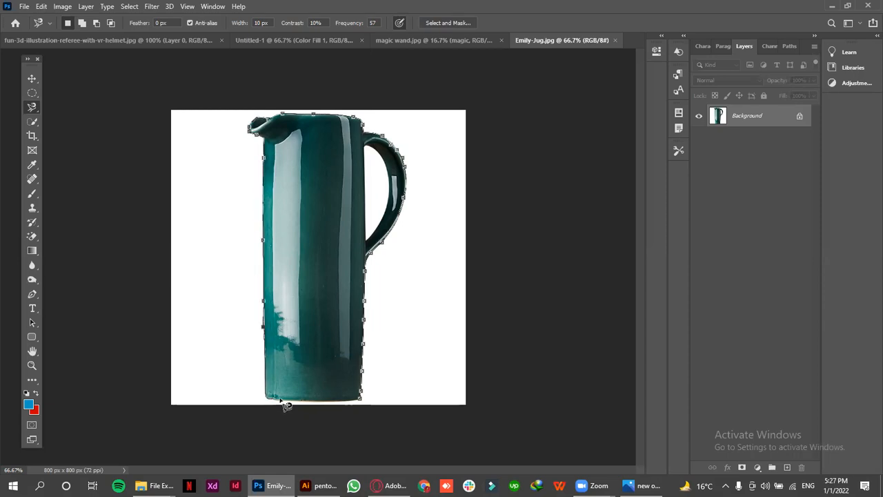
double_click(369, 406)
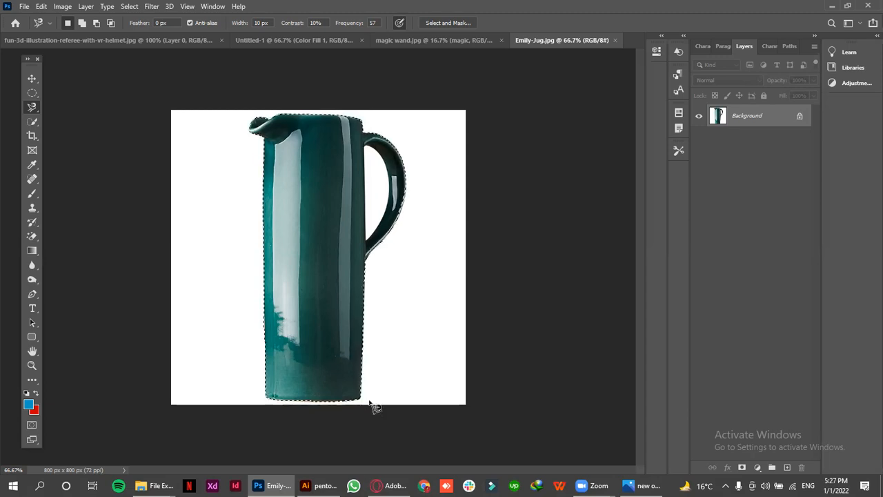
Copy the selected jug to a new layer and hide the Background layer
key(ctrl+j)
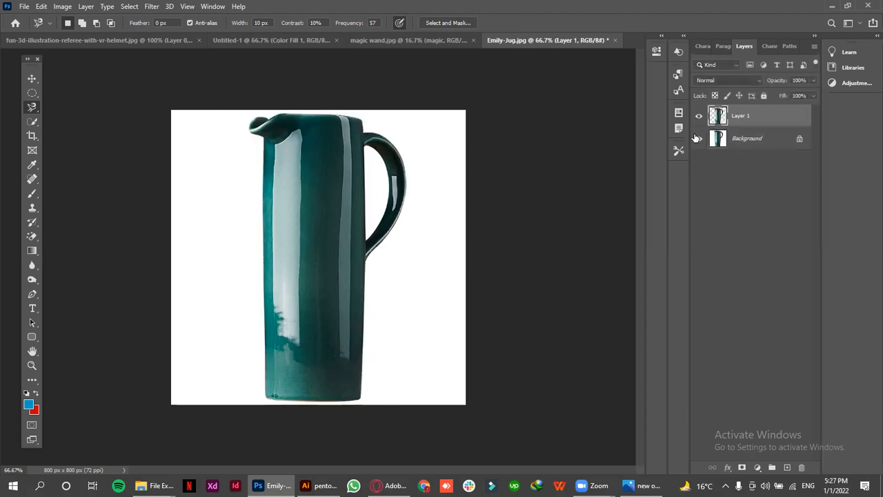
click(698, 138)
click(32, 79)
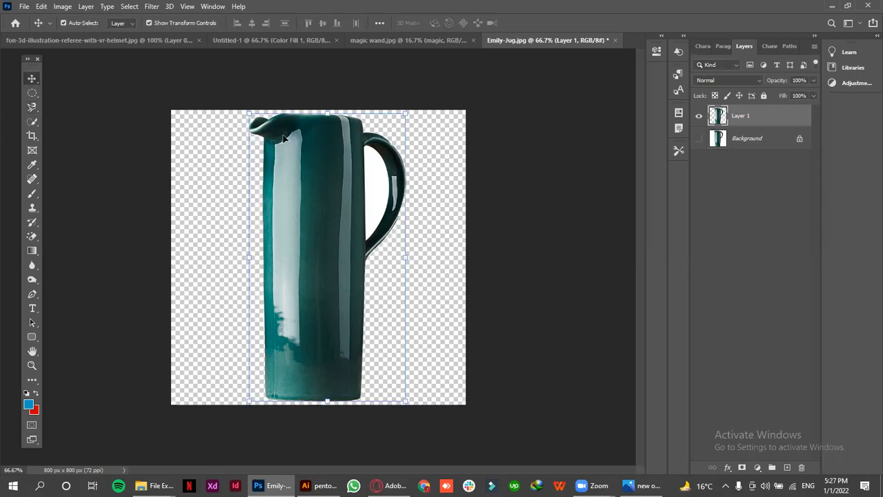
Delete the white area inside the jug's handle using a Magnetic Lasso selection, and nudge the cut-out jug slightly up and left
key(ctrl+space)
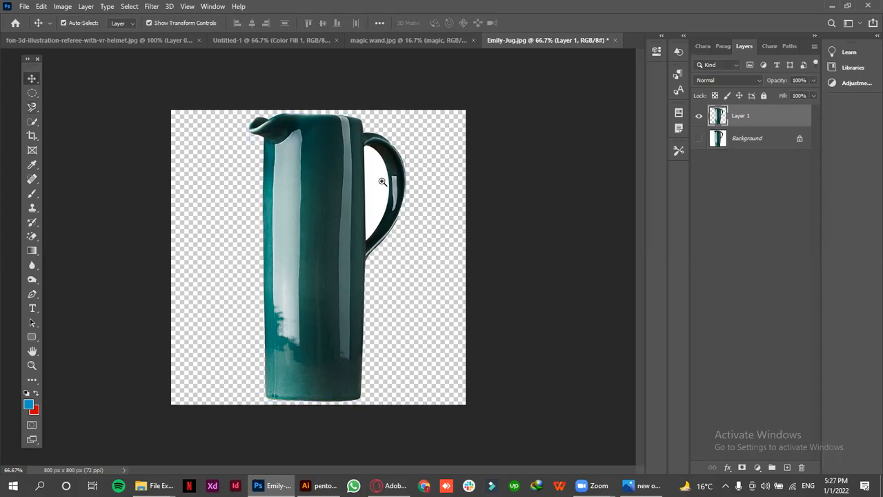
ctrl+click(382, 181)
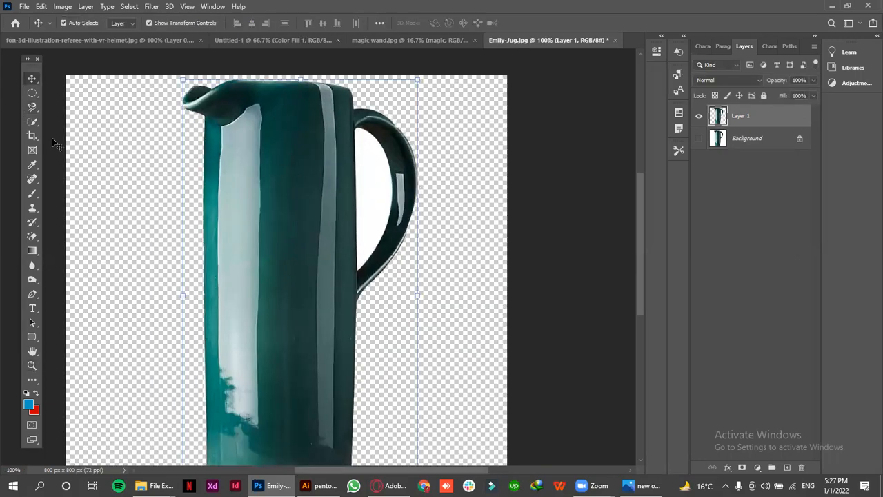
click(31, 107)
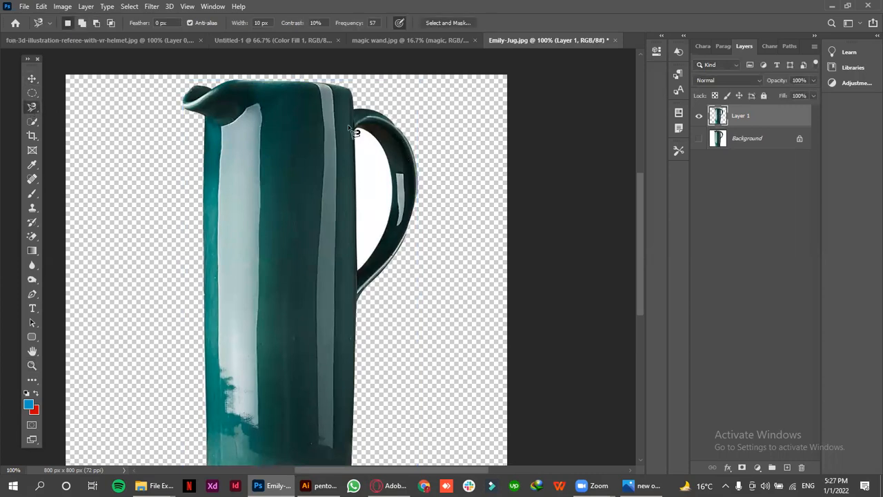
click(359, 130)
click(360, 130)
key(Delete)
key(ctrl+d)
key(z)
alt+click(232, 361)
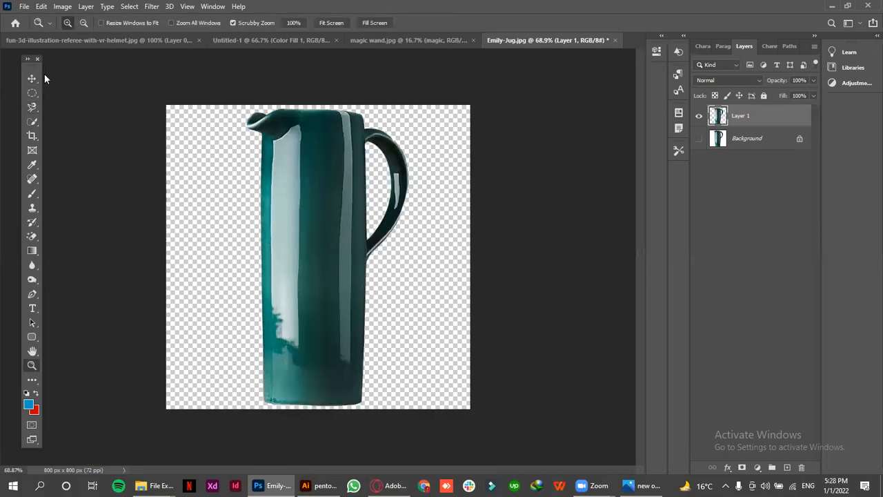
click(33, 78)
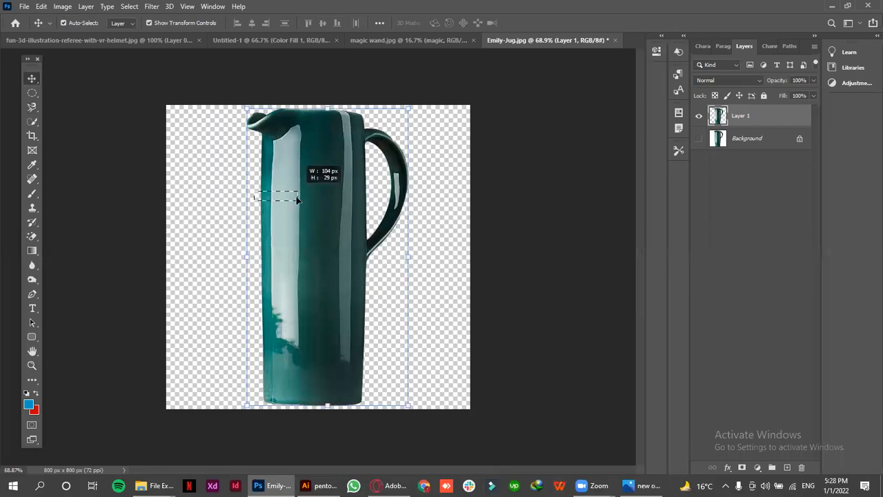
drag(282, 198, 278, 197)
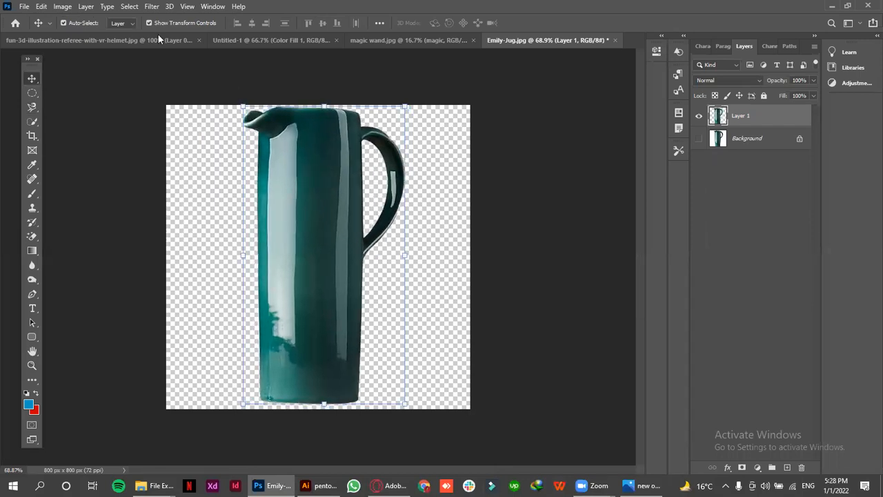
Review the available export options and compare the jug cutout with and without its white Background layer
click(23, 5)
mouse_move(144, 168)
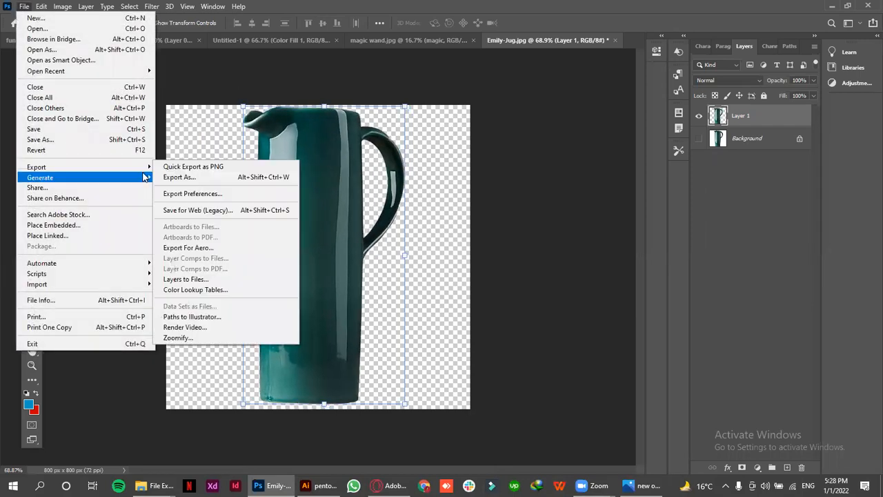
click(190, 144)
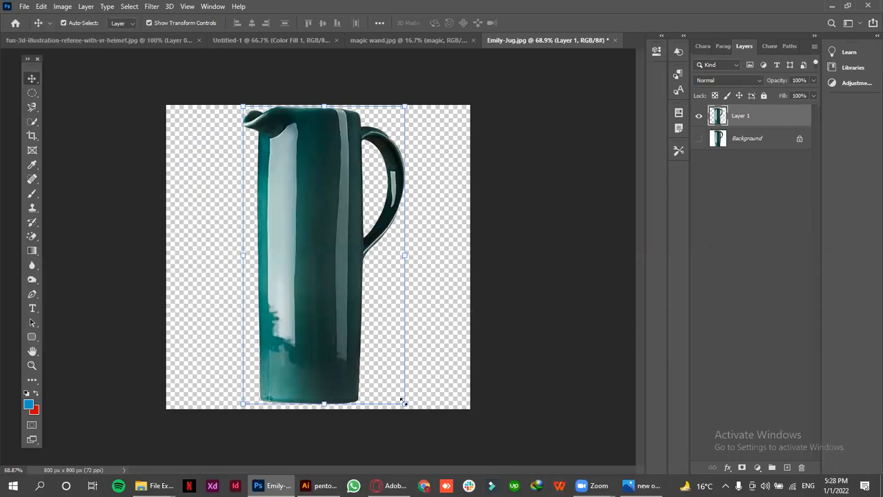
click(222, 370)
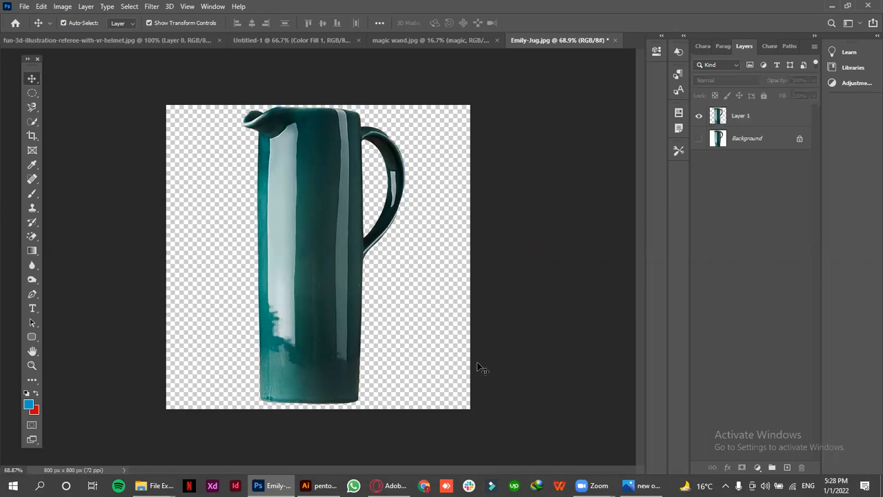
click(698, 138)
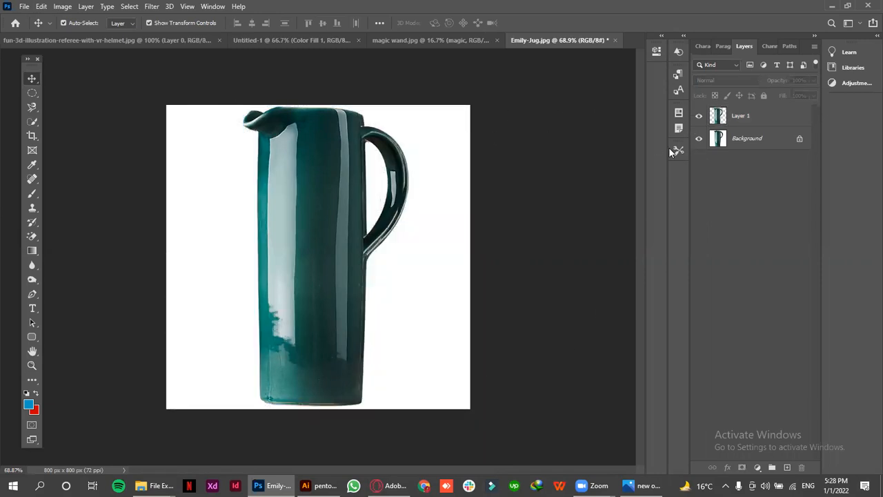
click(698, 138)
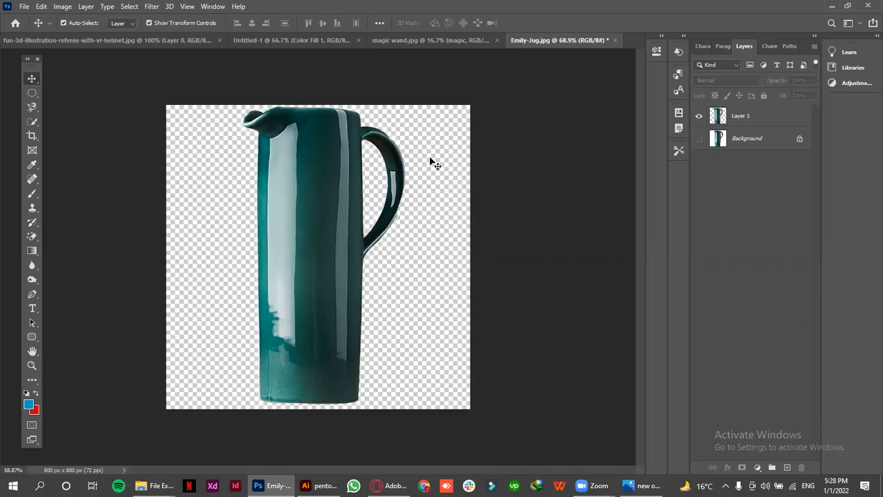
click(23, 8)
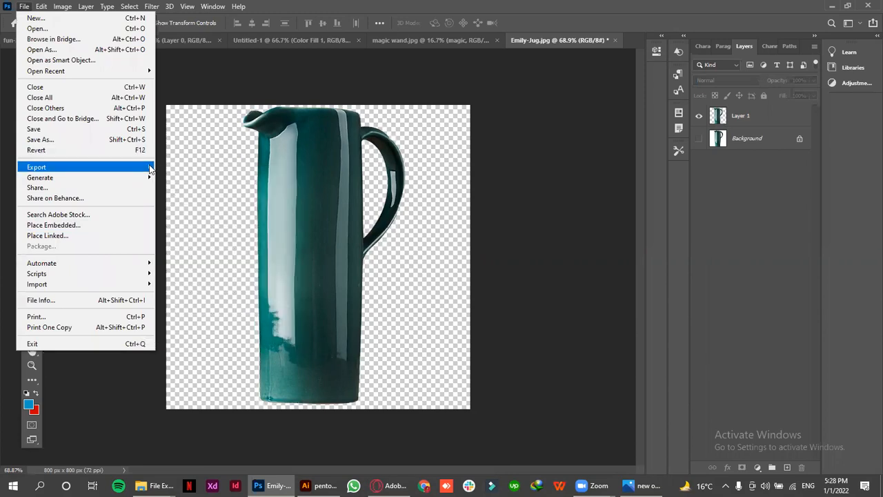
mouse_move(147, 169)
click(195, 113)
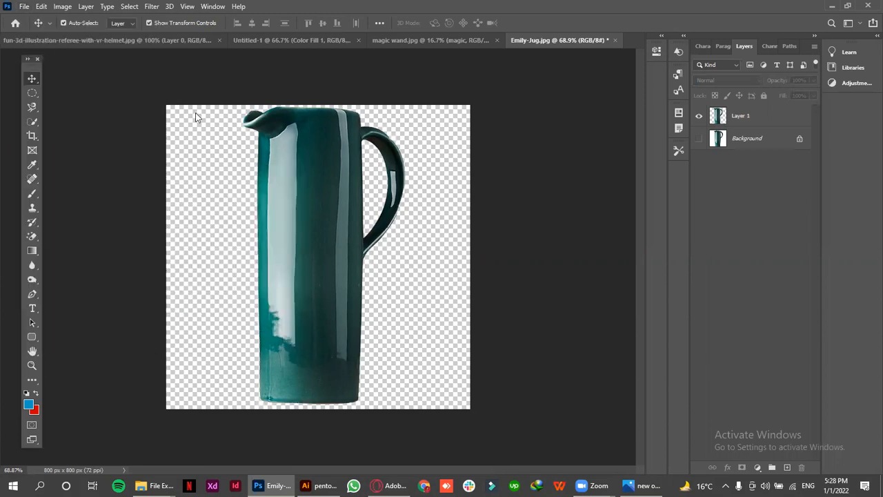
Show the Background layer and hide Layer 1 so only the original jug image is displayed
click(308, 200)
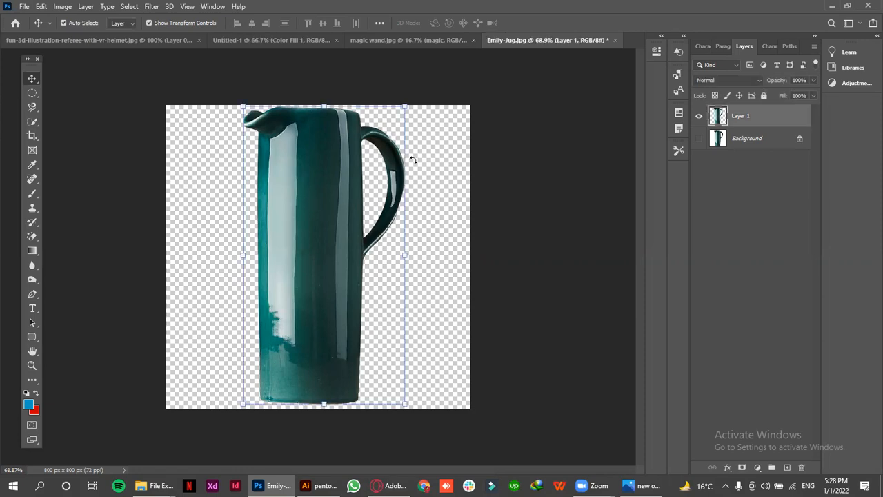
click(699, 139)
click(699, 116)
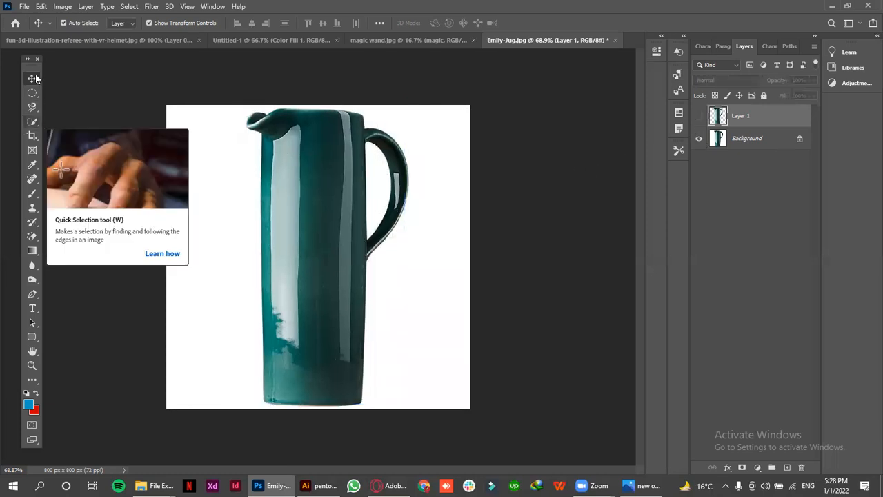
drag(32, 122, 55, 123)
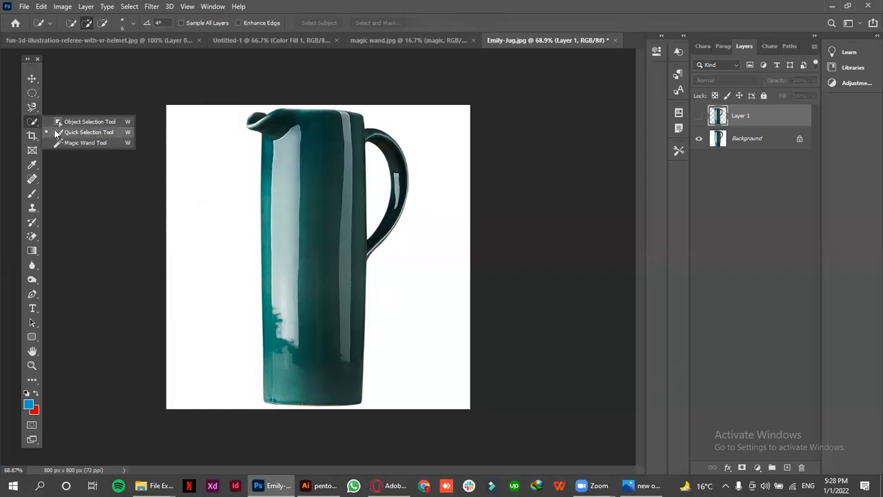
key(v)
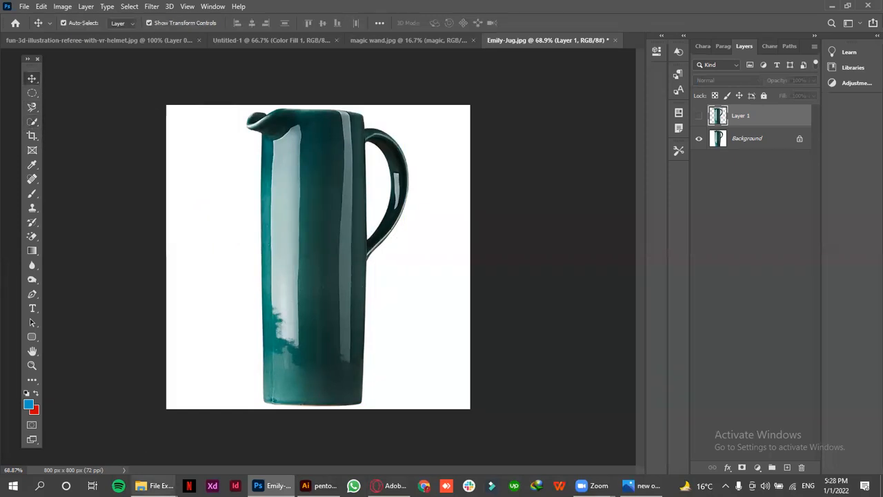
Open polygonal.jpg from the wep folder as a separate document
mouse_move(155, 484)
click(88, 446)
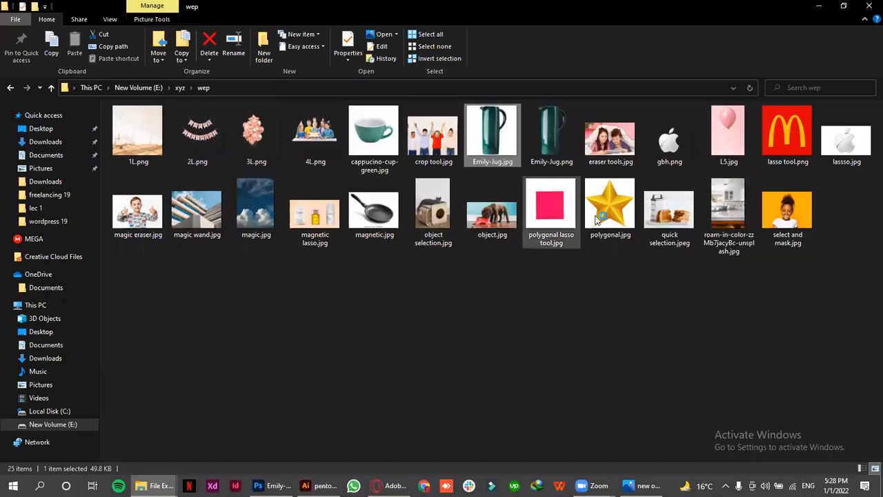
drag(602, 250, 631, 42)
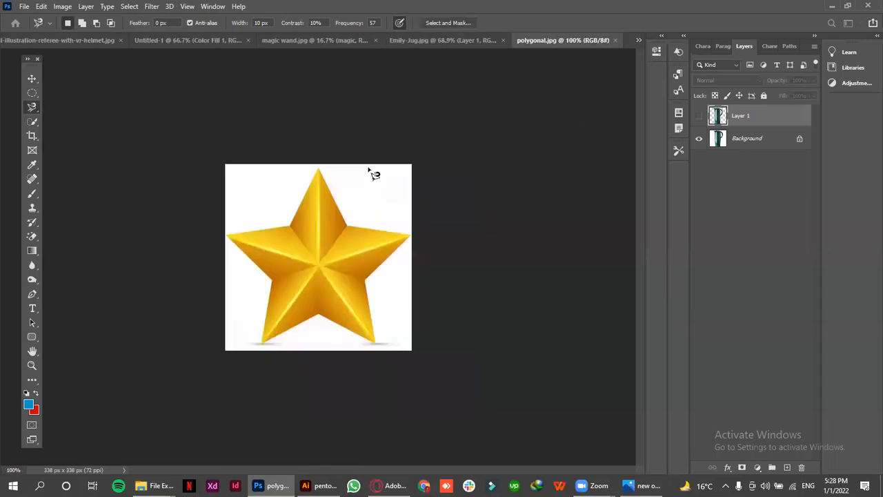
click(31, 78)
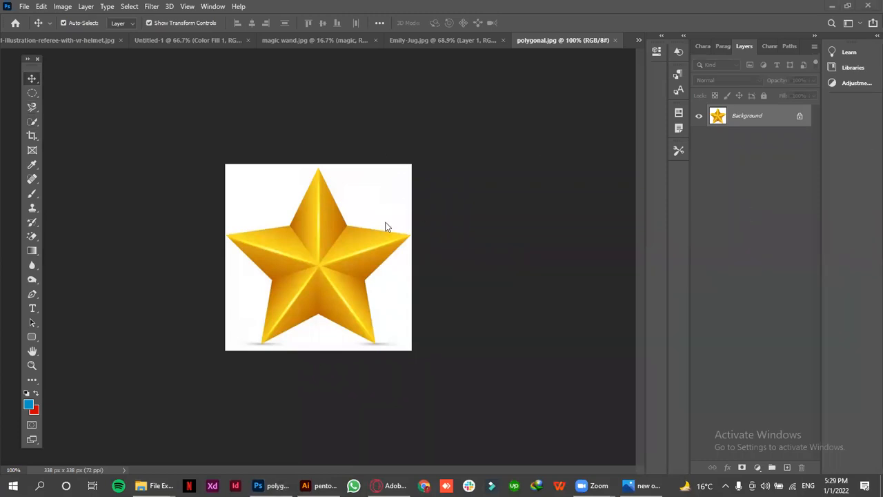
key(z)
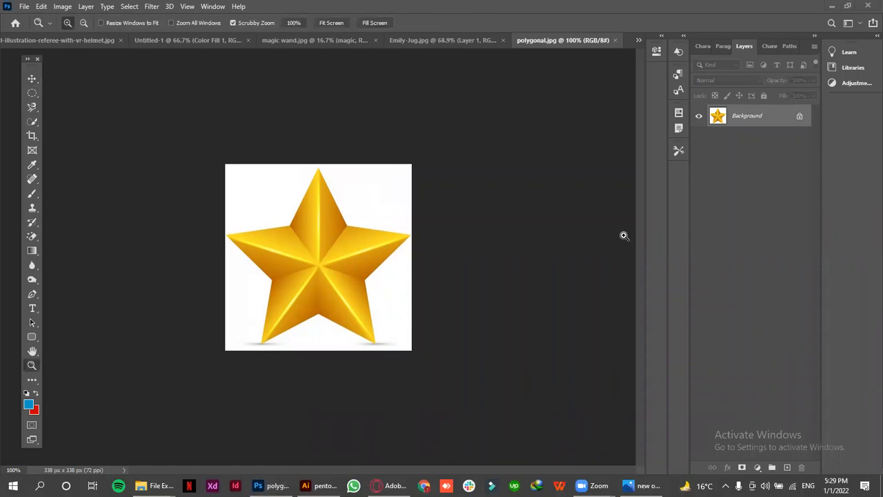
Select the gold star with a rectangular Object Selection around the whole image and copy it to a new layer
click(30, 79)
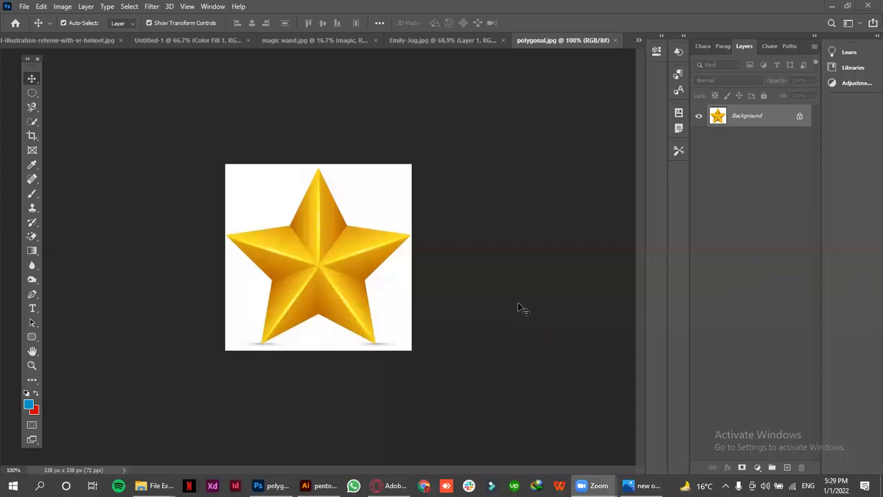
click(25, 123)
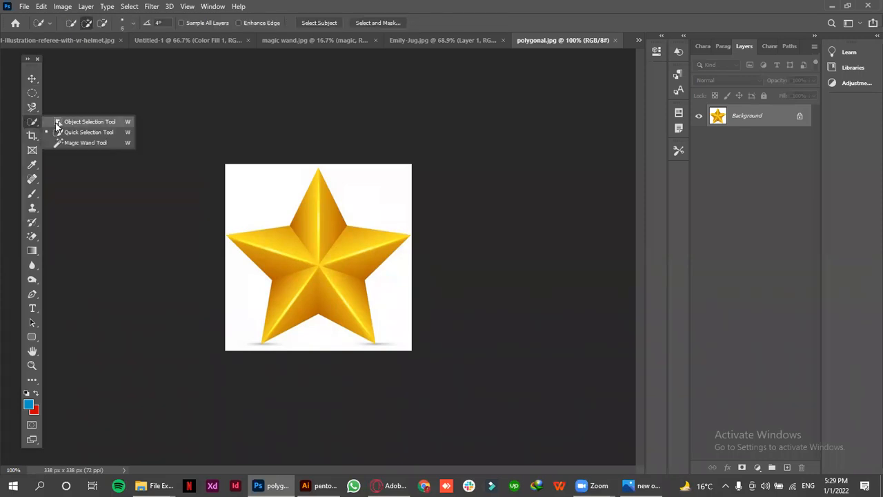
click(56, 125)
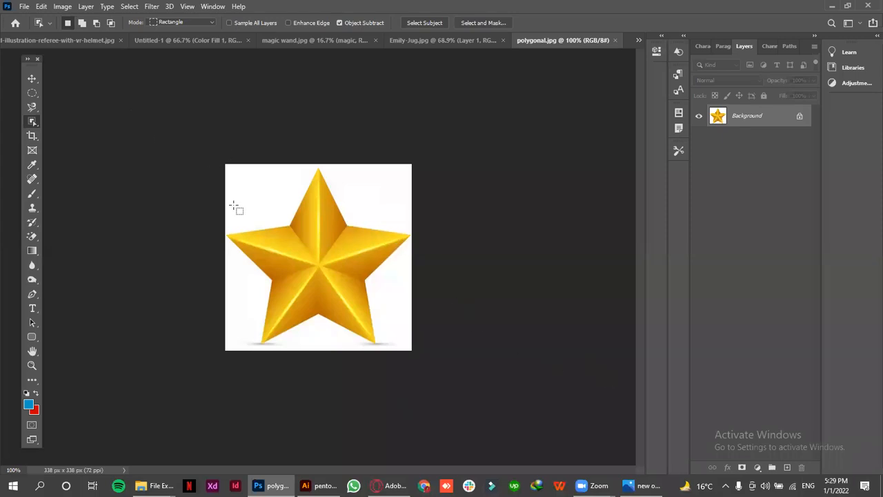
drag(215, 161, 415, 356)
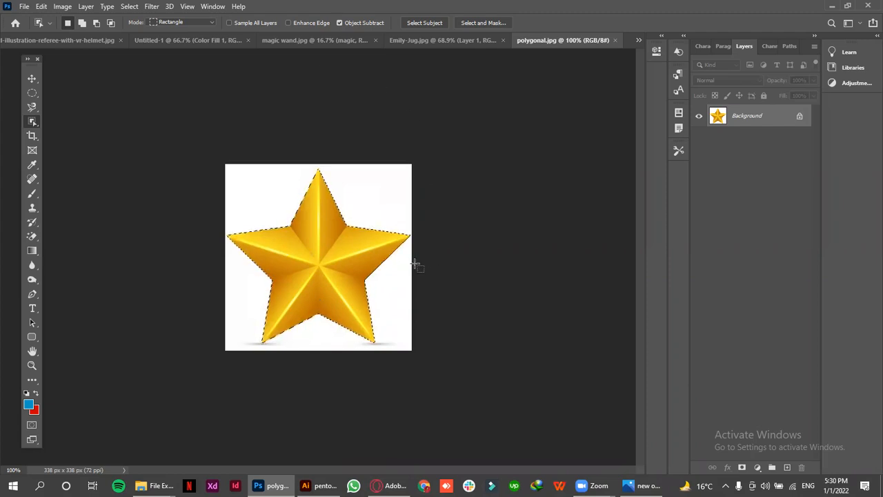
key(ctrl+j)
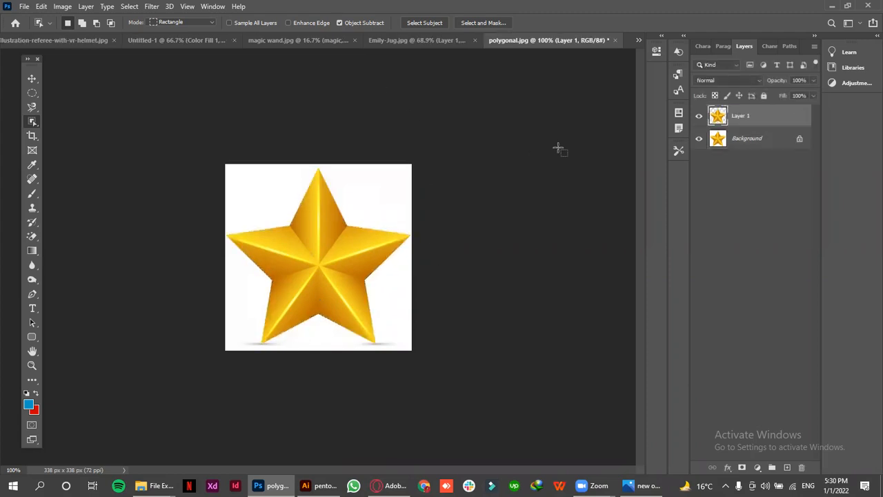
Hide the Background layer to preview the star cutout on transparency, and undo the hiding
click(699, 139)
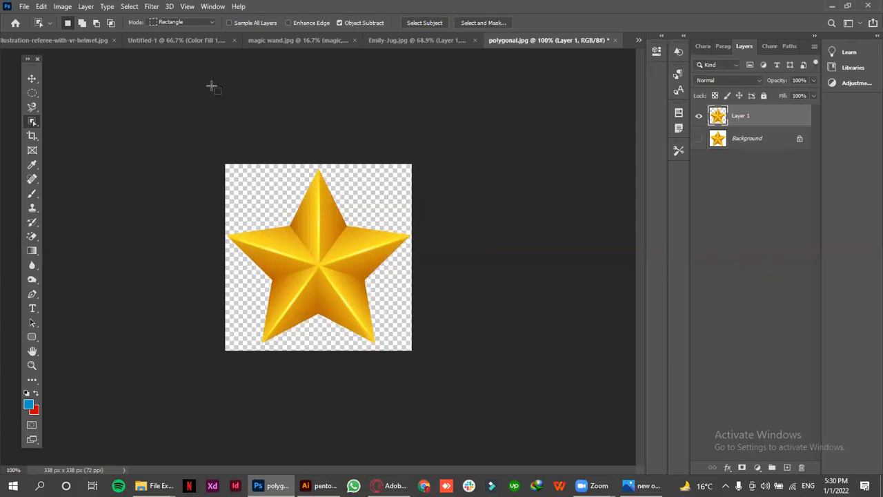
right_click(34, 124)
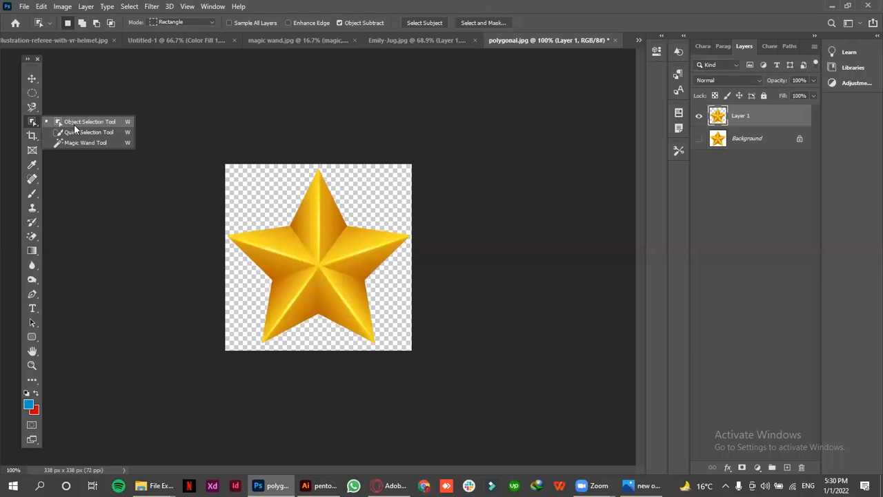
click(29, 123)
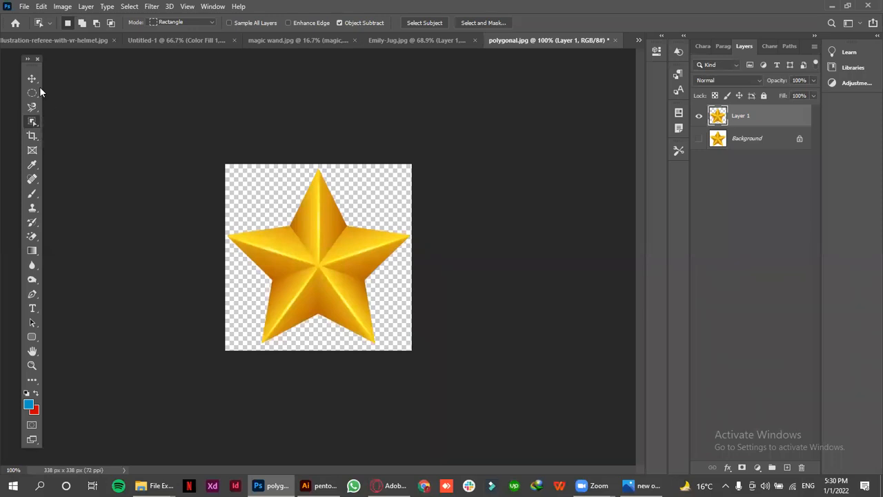
key(ctrl+z)
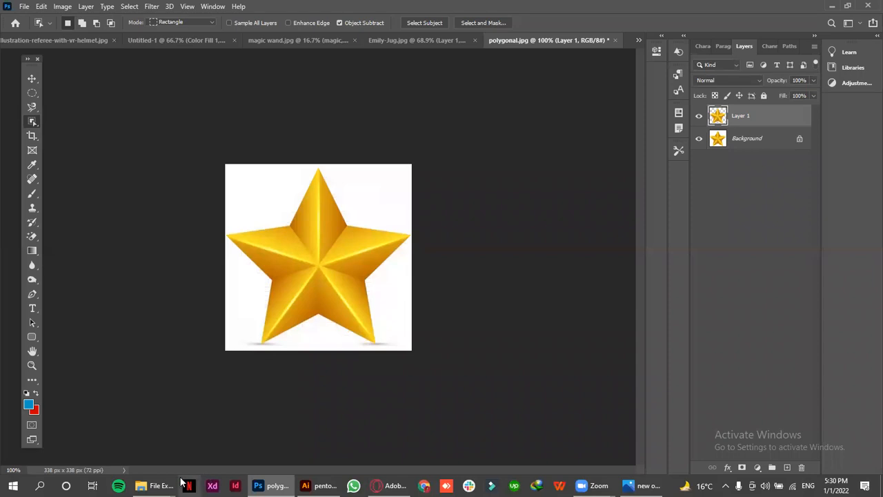
Open cappucino-cup-green.jpg from the wep folder as a separate document
mouse_move(155, 486)
click(58, 435)
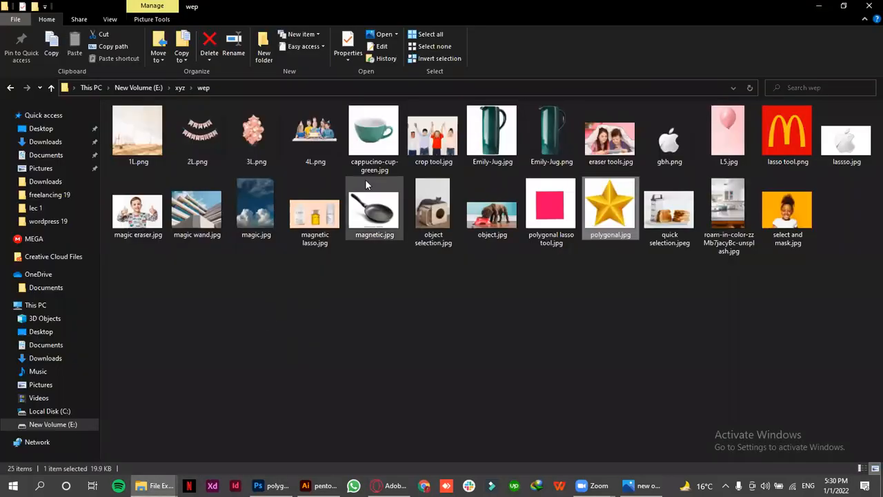
drag(379, 138, 322, 391)
drag(628, 61, 628, 35)
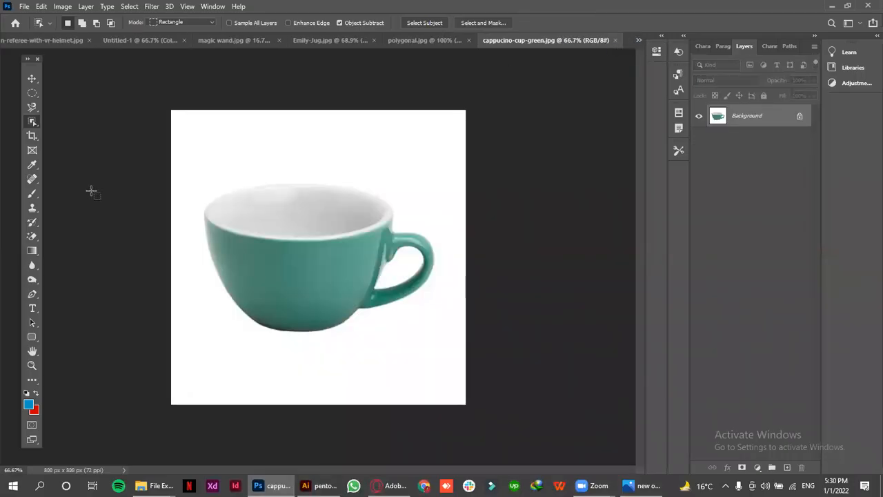
Try selecting the cup automatically with Select Subject in the Quick Selection tool, and clear the selection
click(31, 135)
right_click(32, 122)
click(83, 132)
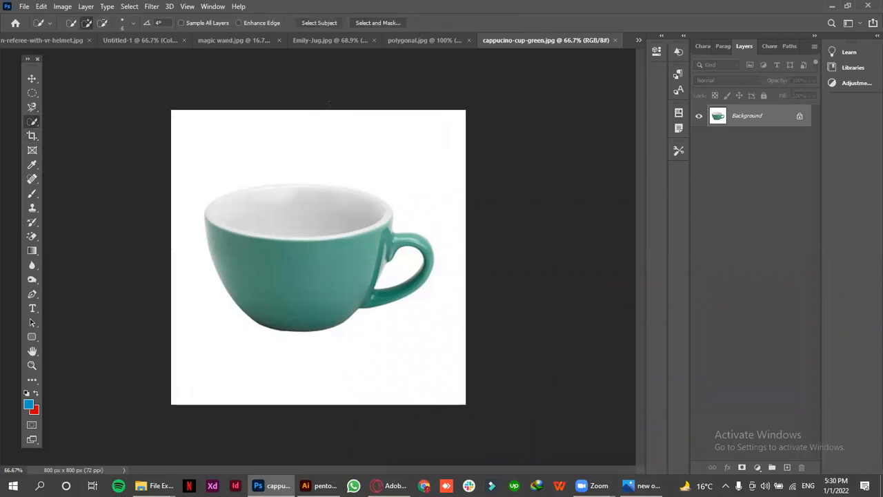
click(315, 23)
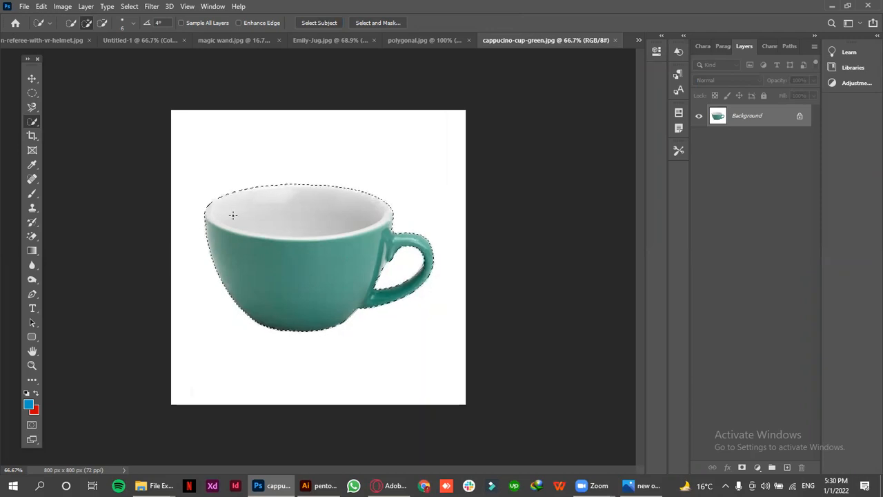
key(ctrl+d)
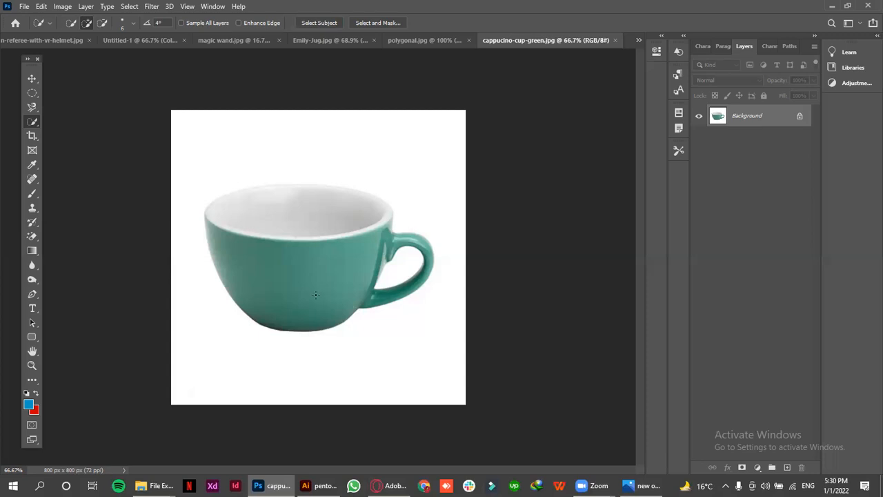
Set the Quick Selection brush size to 50 and brush over the cup to select all of it with its handle
key(bracketright)
key(bracketright)
key(bracketright)
key(bracketright)
key(bracketright)
key(bracketleft)
key(bracketleft)
key(bracketleft)
key(bracketleft)
key(bracketright)
key(bracketright)
key(bracketright)
mouse_move(295, 260)
mouse_down()
mouse_move(316, 239)
mouse_move(309, 228)
mouse_move(301, 234)
mouse_move(312, 234)
mouse_move(307, 225)
mouse_move(258, 226)
mouse_move(363, 228)
mouse_move(403, 258)
mouse_up()
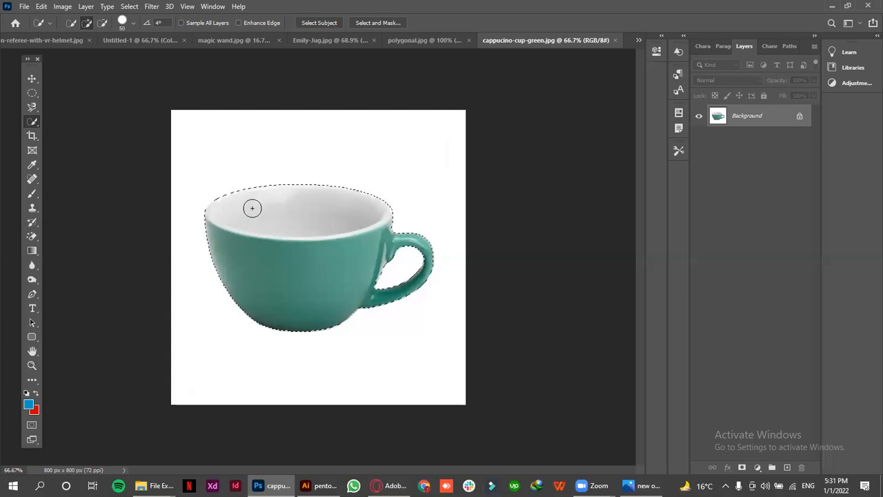
Subtract the cup's white interior and rim from the Quick Selection so only the green body and handle are selected
key(alt)
drag(252, 187, 269, 226)
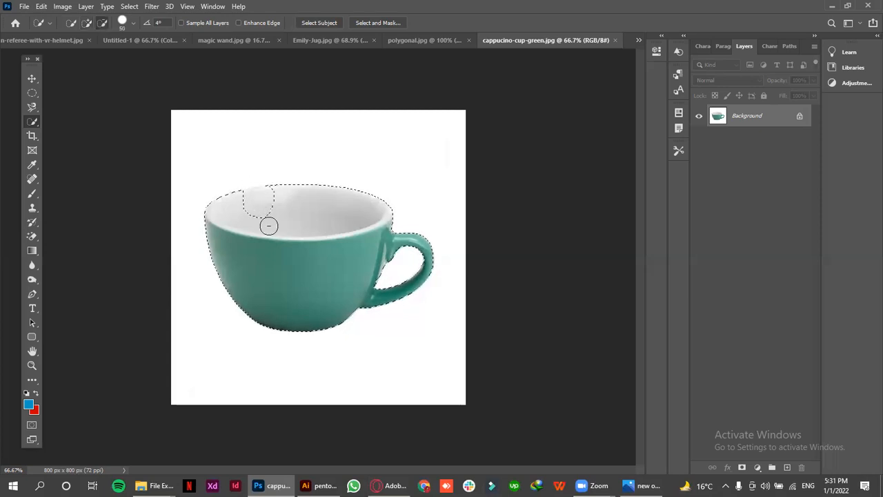
mouse_move(285, 157)
mouse_down()
mouse_move(289, 232)
mouse_move(338, 167)
mouse_up()
drag(337, 222, 371, 199)
key(alt)
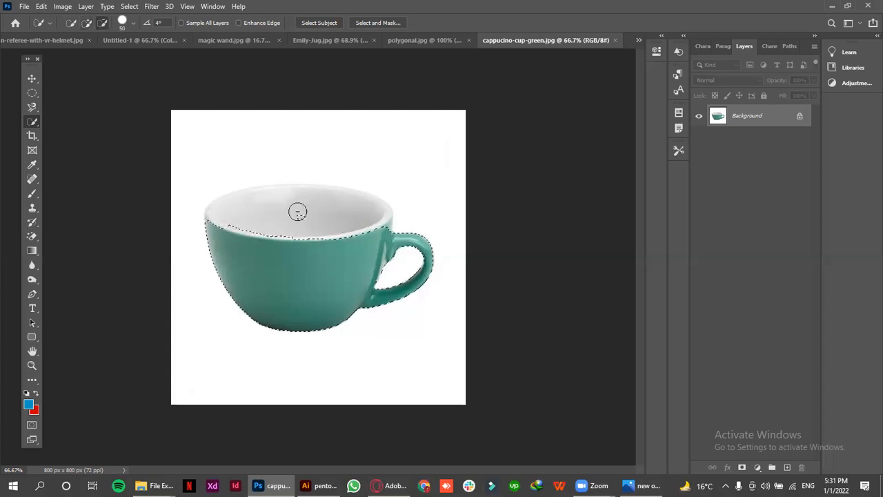
key(alt)
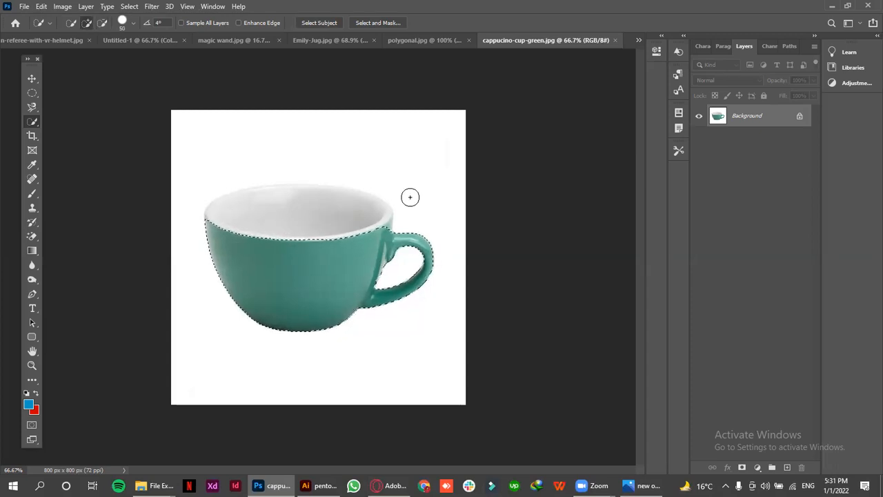
Try isolating the green cup body on a new layer with the Background hidden, then undo this and deselect
key(ctrl+j)
click(698, 139)
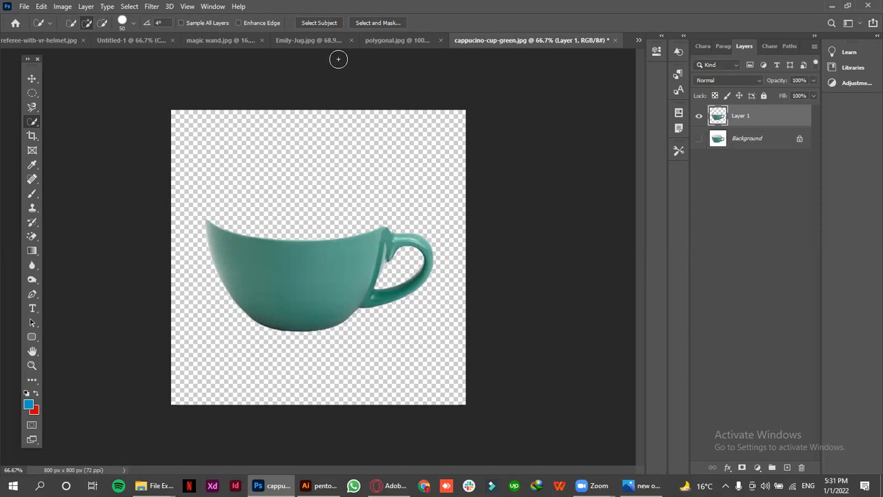
key(ctrl+z)
key(ctrl+z)
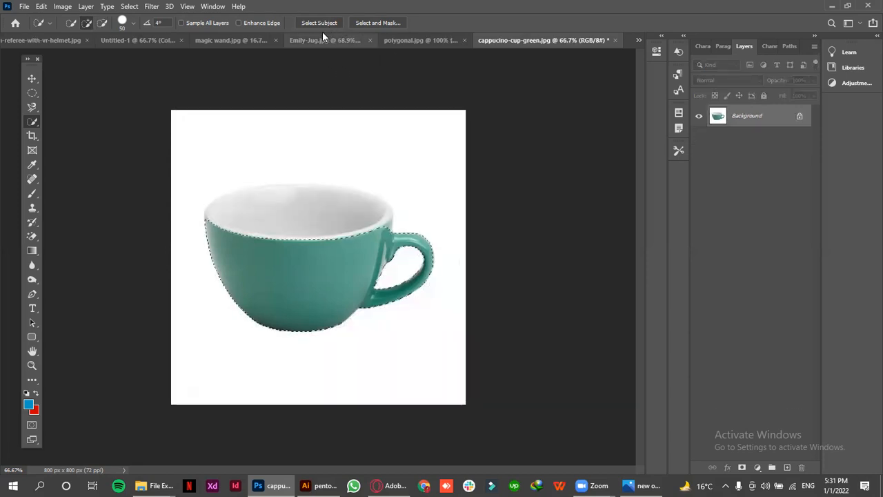
key(ctrl+d)
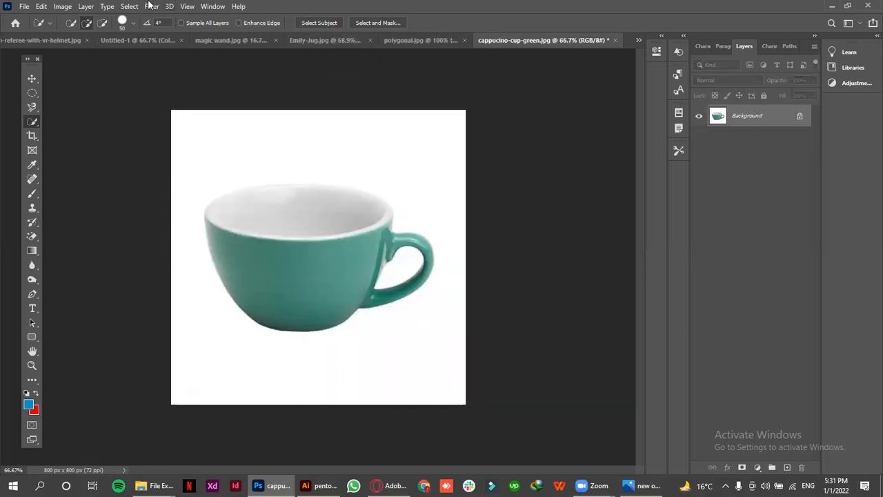
In magic wand.jpg, bring the hidden building layer back with undo and move the sky layer slightly up
right_click(25, 122)
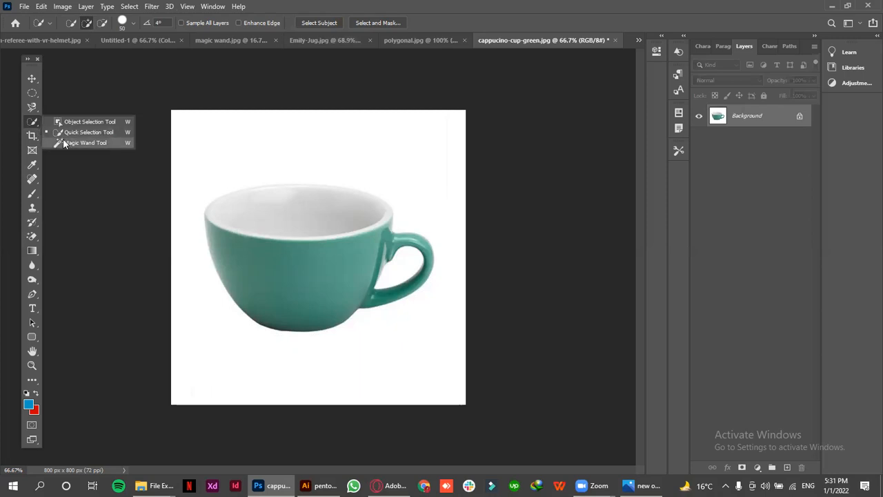
click(32, 79)
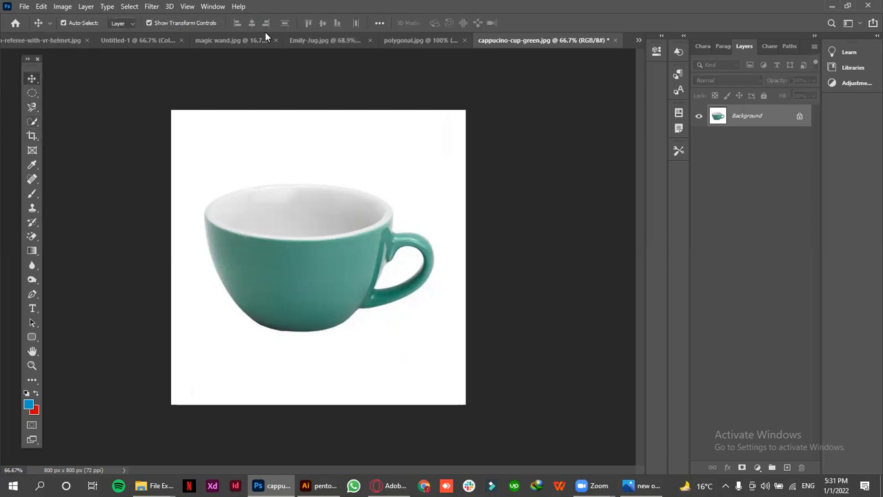
click(223, 42)
drag(299, 216, 299, 242)
click(199, 45)
click(340, 44)
key(ctrl)
key(ctrl+z)
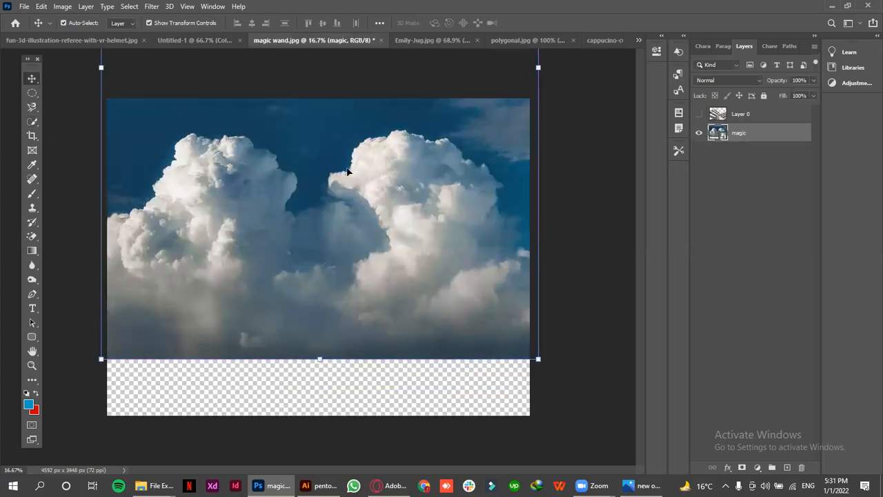
key(ctrl+z)
drag(358, 167, 358, 165)
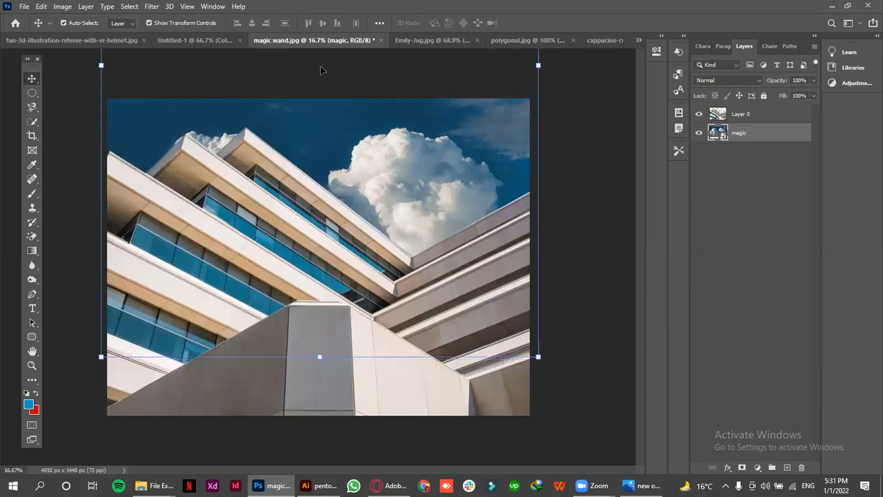
Try deleting the dark blue sky from the magic layer using a Magic Wand selection with tolerance 32, and deselect
click(32, 122)
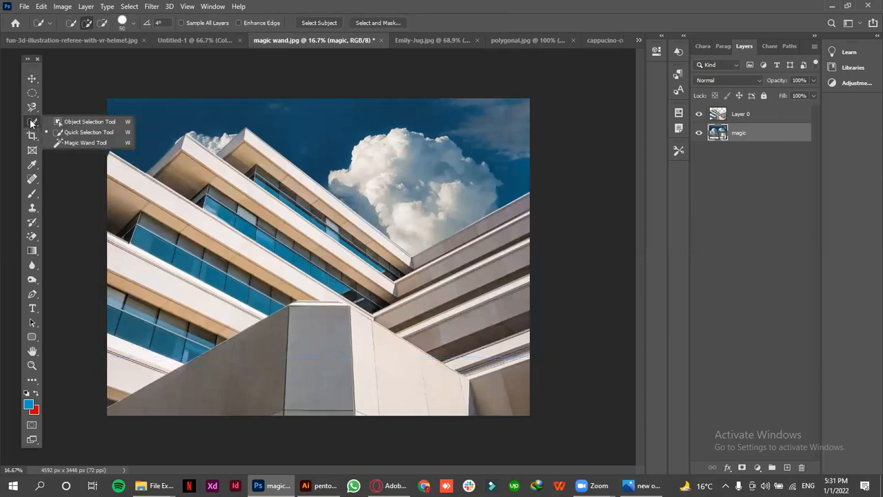
click(82, 146)
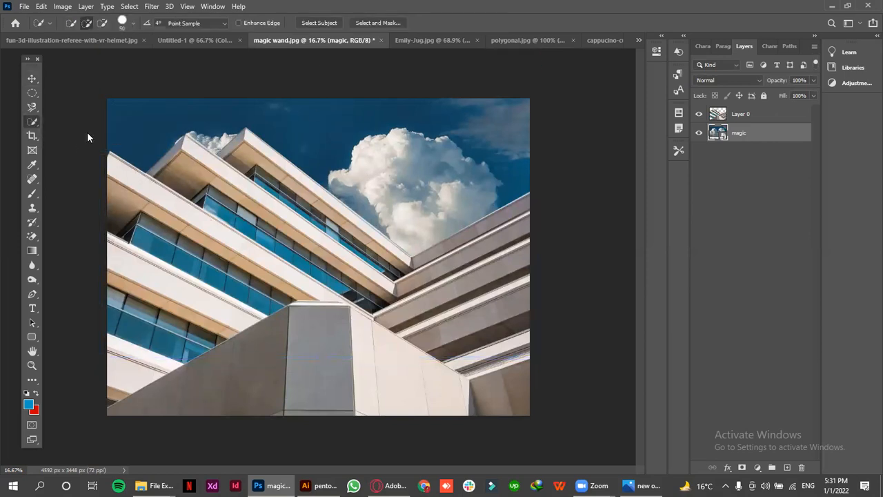
click(320, 134)
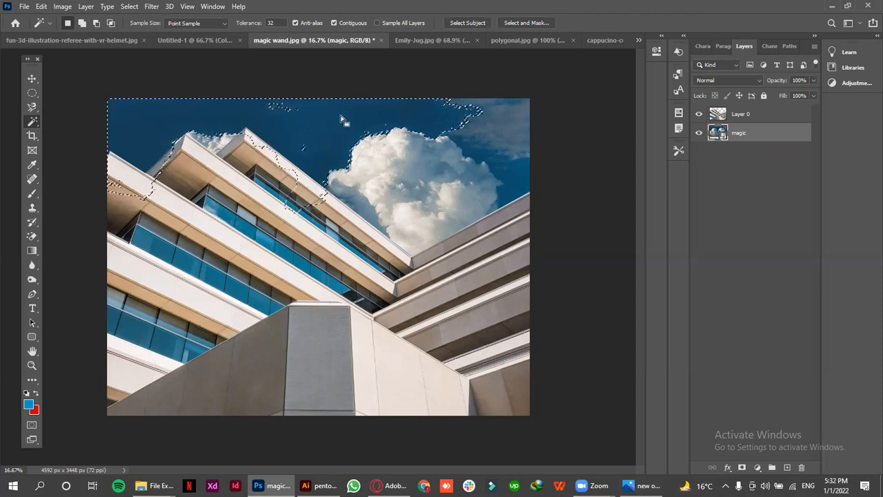
key(Delete)
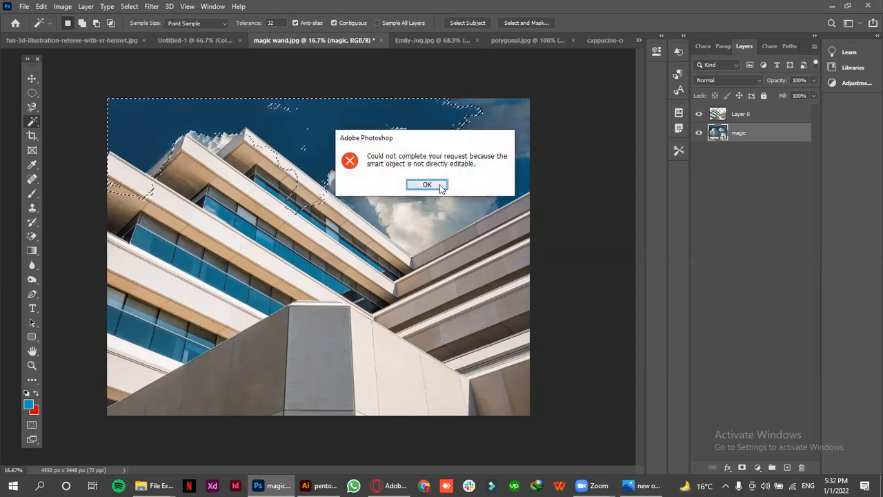
click(420, 182)
click(447, 174)
click(387, 175)
key(ctrl+d)
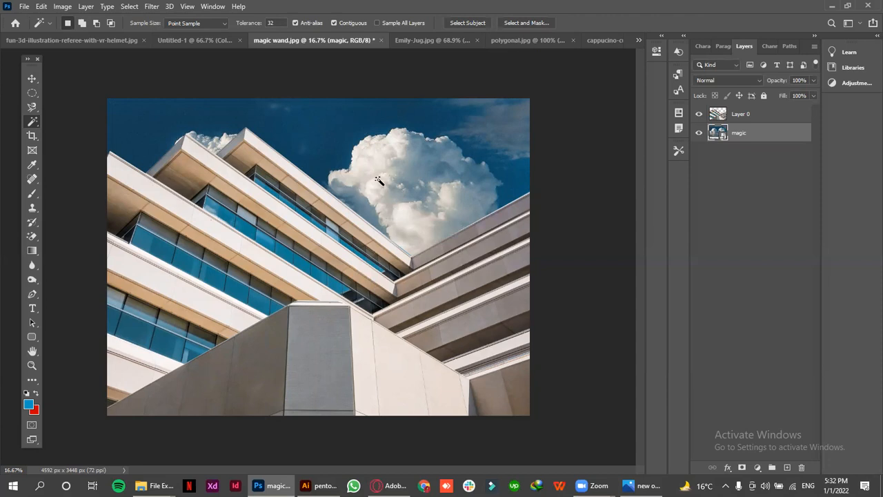
Try selecting parts of the large white cloud with the Magic Wand, and clear the selection
click(378, 168)
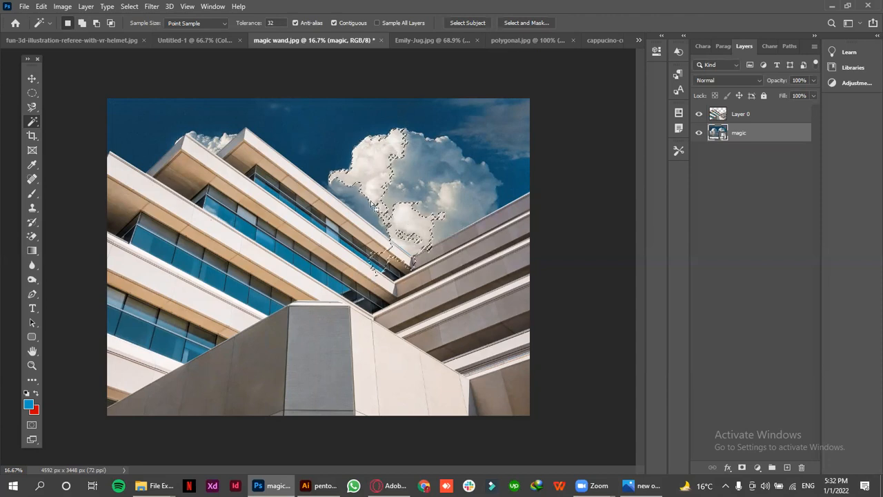
click(358, 200)
key(ctrl+d)
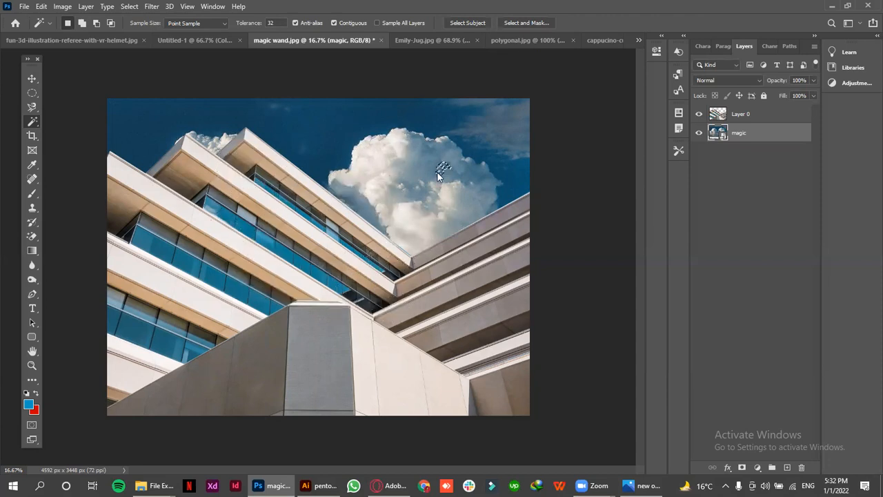
Select the wispy cloud in the sky's upper-right corner with the Magic Wand and try to delete it from the magic layer
click(471, 178)
click(490, 114)
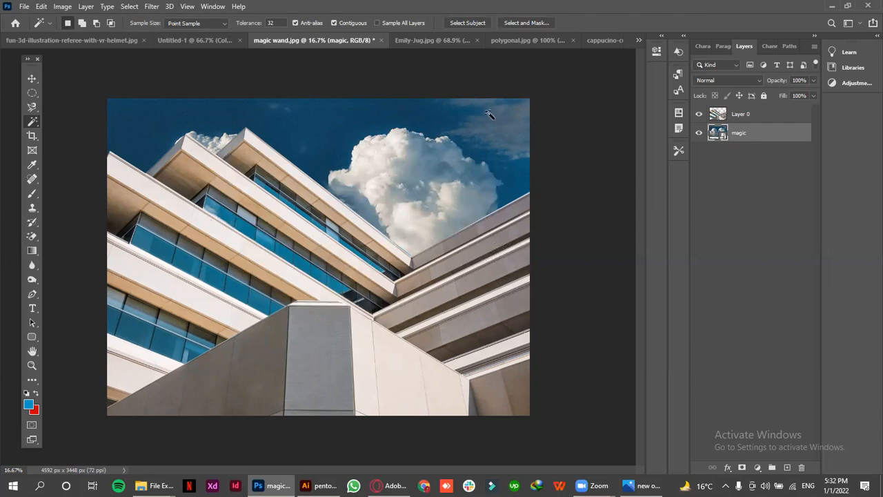
click(519, 132)
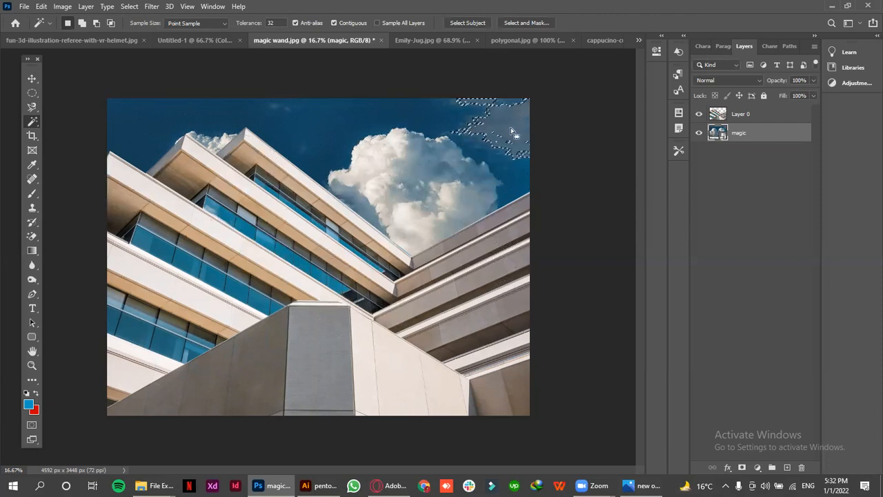
key(Delete)
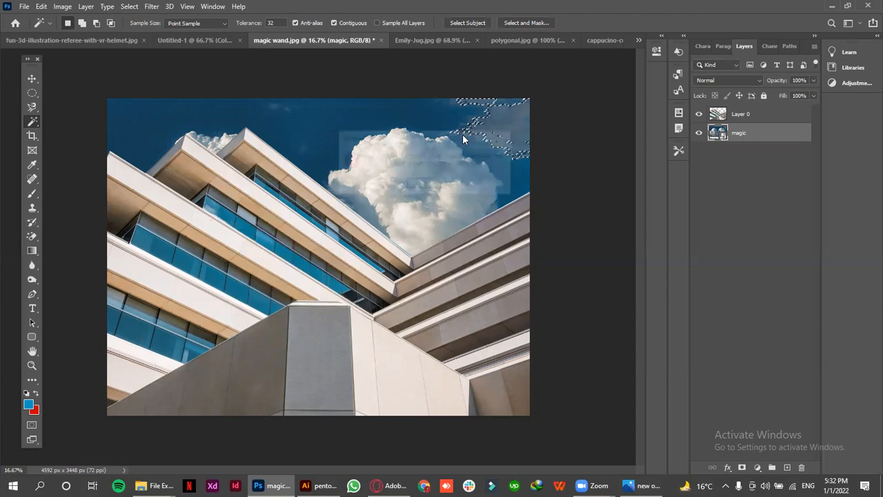
Rasterize the magic layer, delete the selected wispy cloud from it, and deselect
click(427, 185)
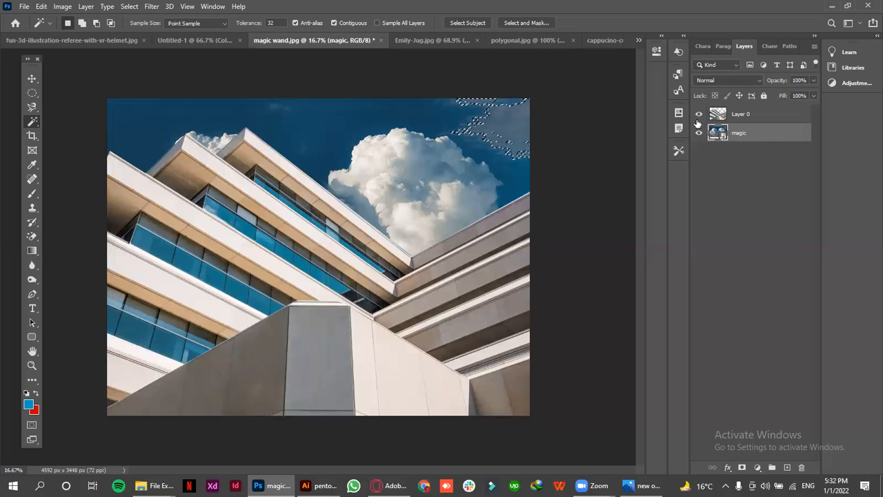
right_click(754, 136)
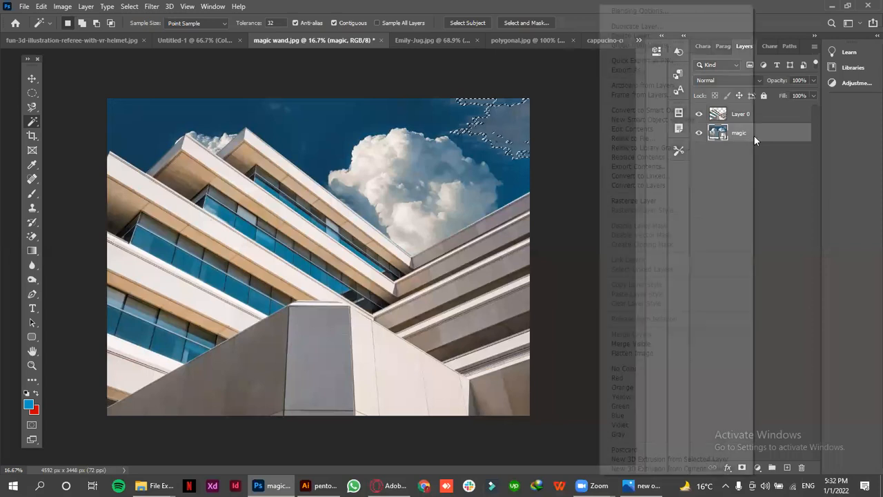
click(666, 201)
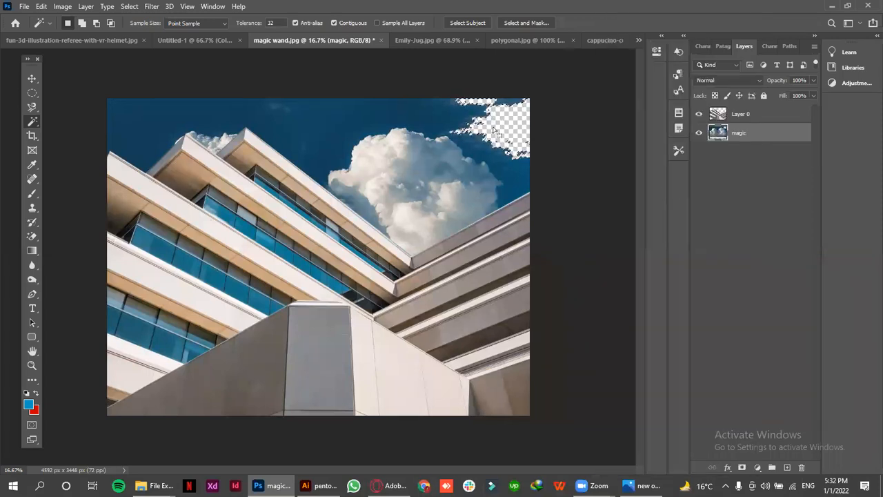
click(32, 78)
key(ctrl+d)
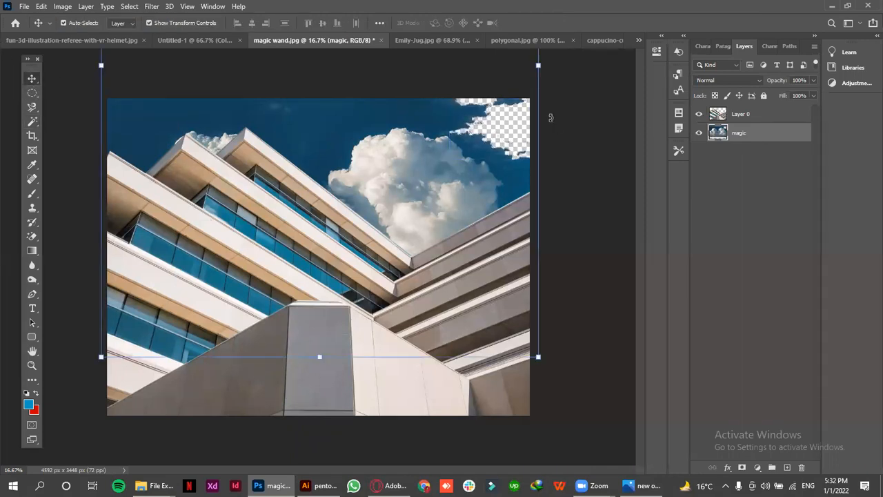
key(ctrl+t)
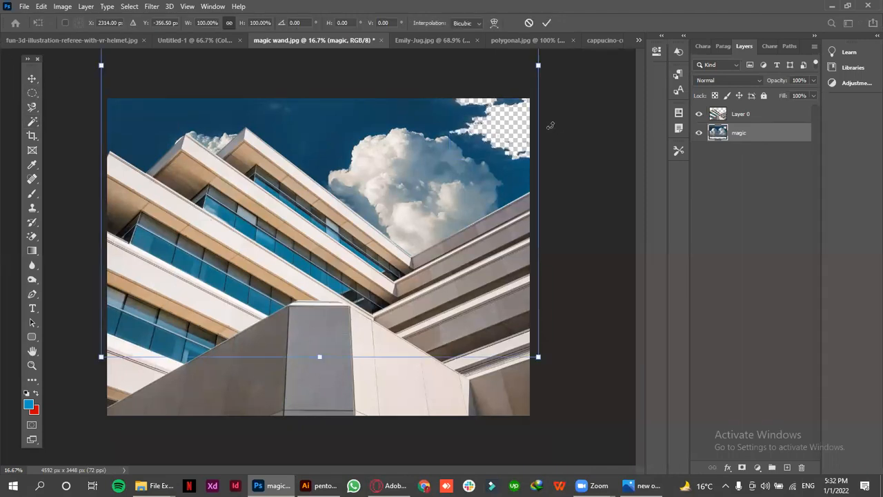
click(546, 23)
click(480, 131)
Crop away part of the image along its left and upper sides, leaving about 3548 × 2632 px
right_click(32, 122)
click(76, 130)
click(32, 136)
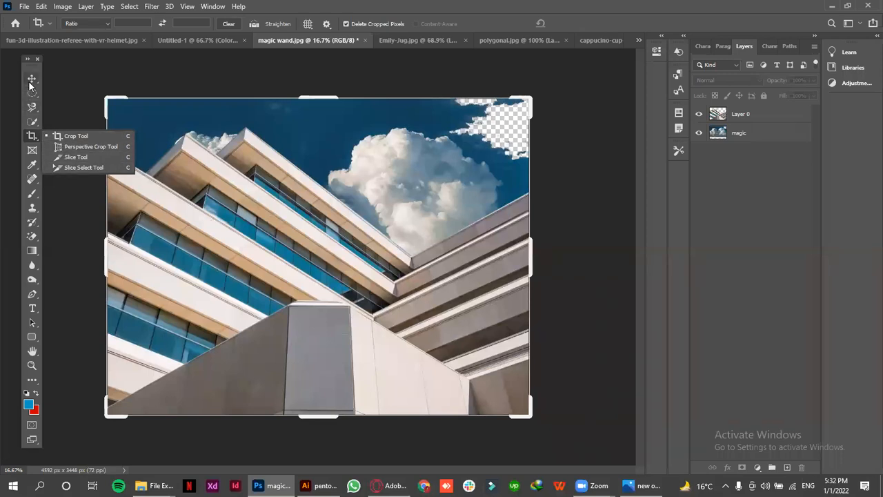
click(31, 78)
click(32, 136)
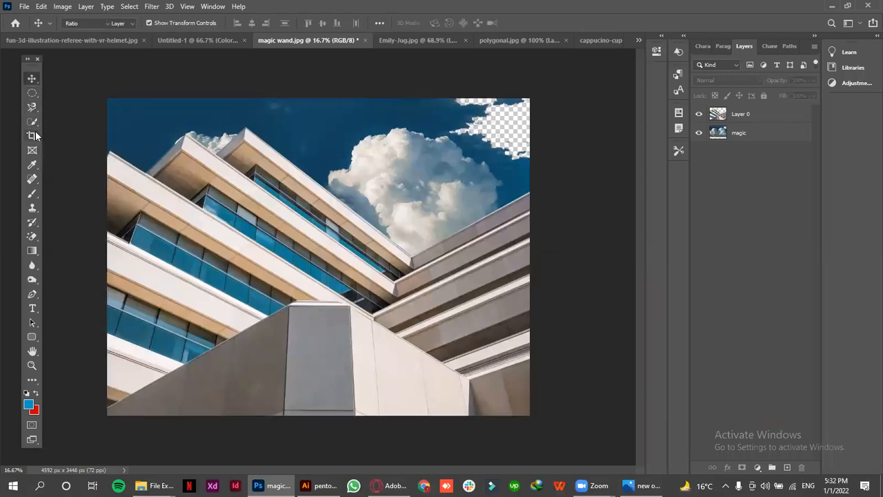
drag(102, 246, 200, 249)
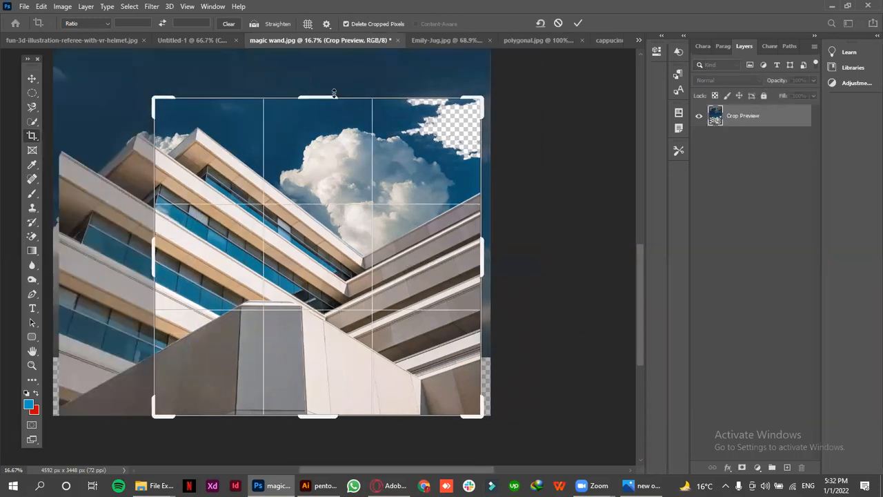
drag(334, 93, 333, 134)
click(578, 23)
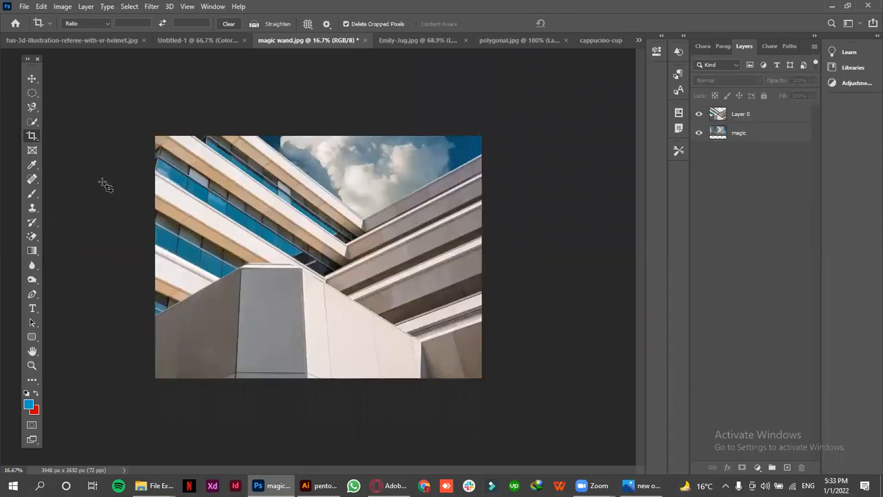
Make a rectangular marquee selection over the middle of the cropped building image
right_click(23, 137)
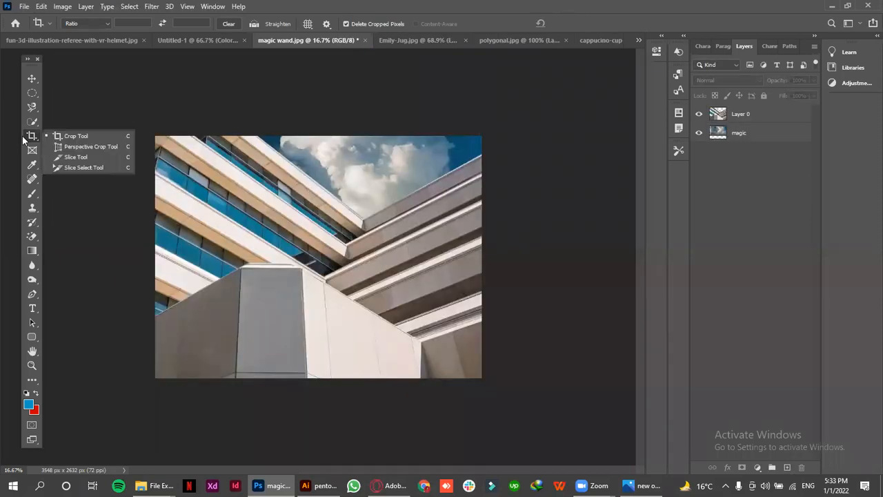
click(76, 138)
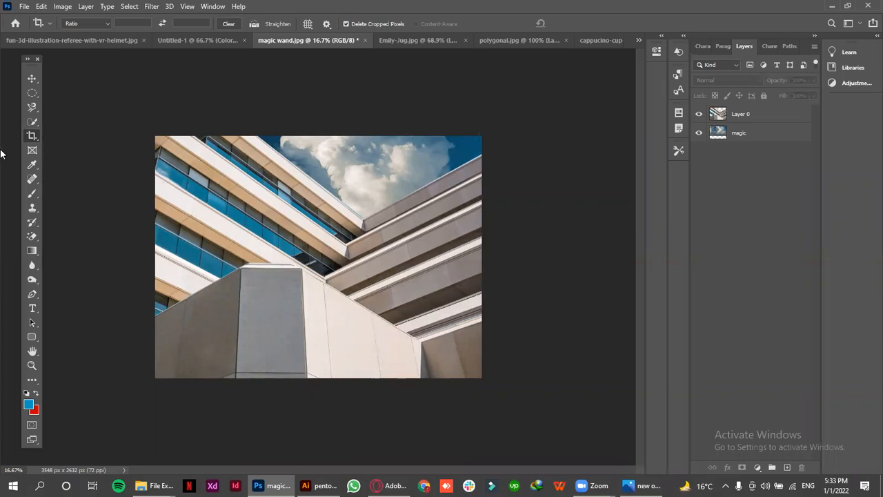
right_click(32, 93)
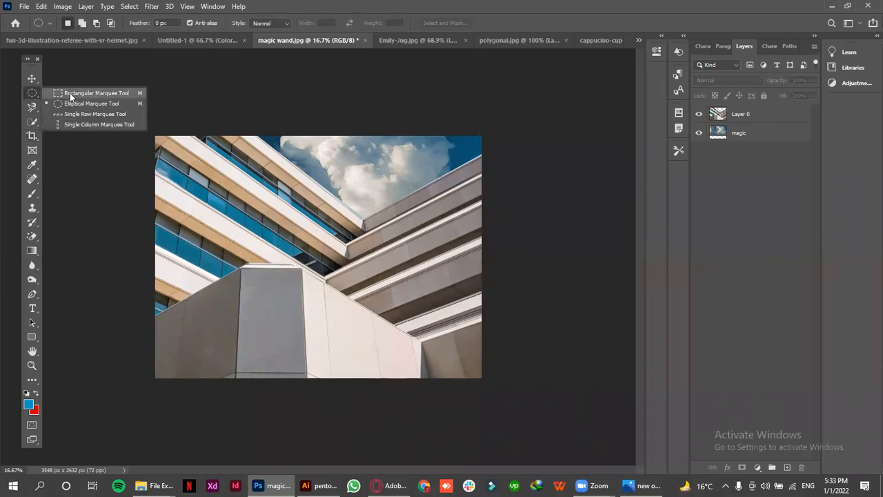
click(70, 94)
drag(209, 170, 367, 295)
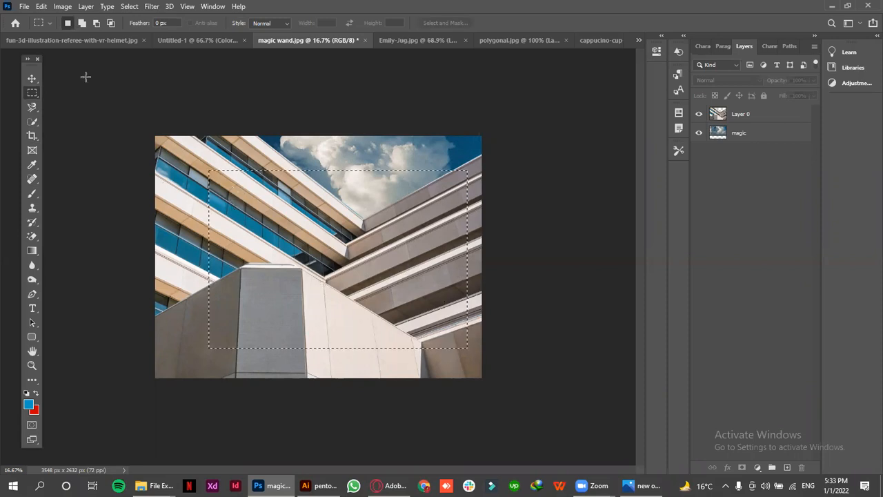
Review the Move, Eyedropper, healing brush and brush tools and the variants grouped with them
right_click(32, 79)
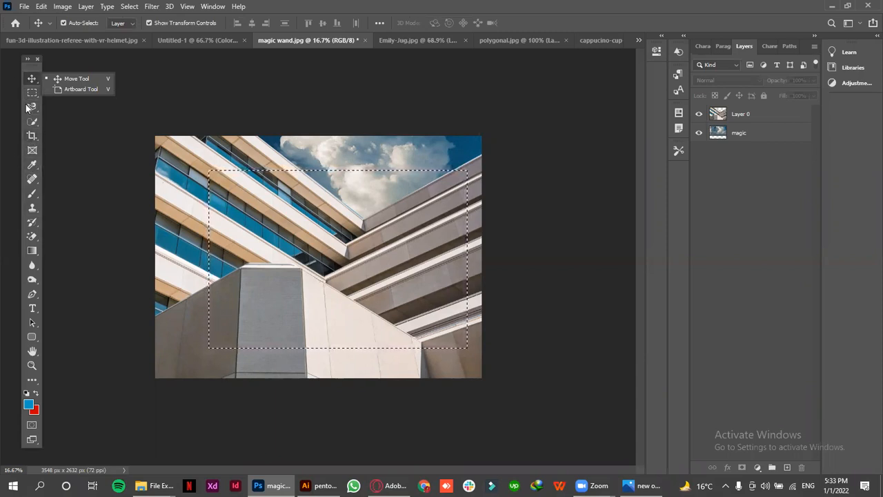
click(31, 82)
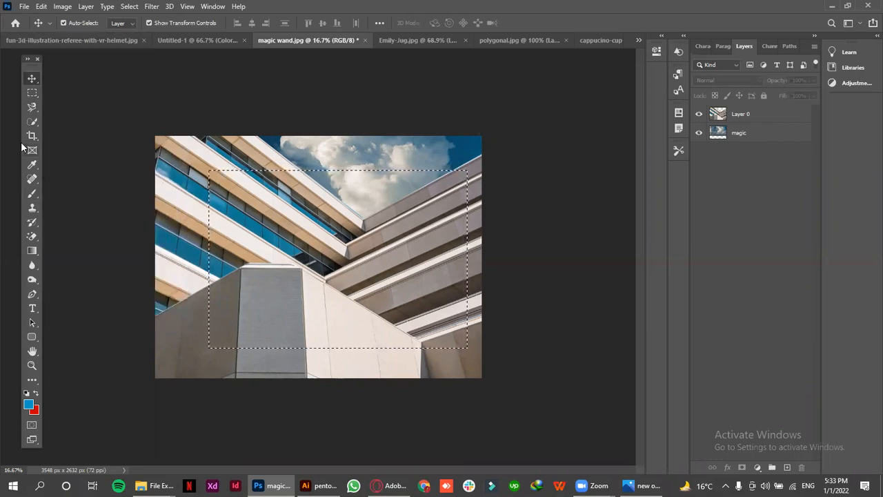
click(29, 168)
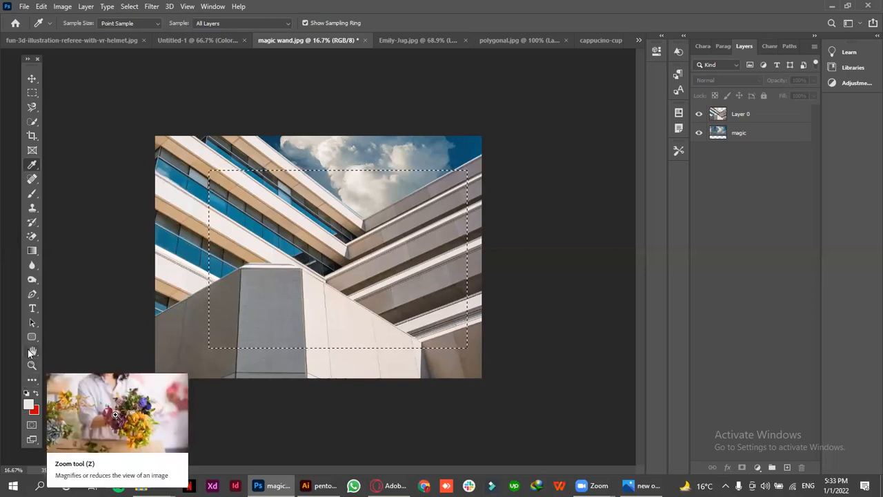
click(32, 179)
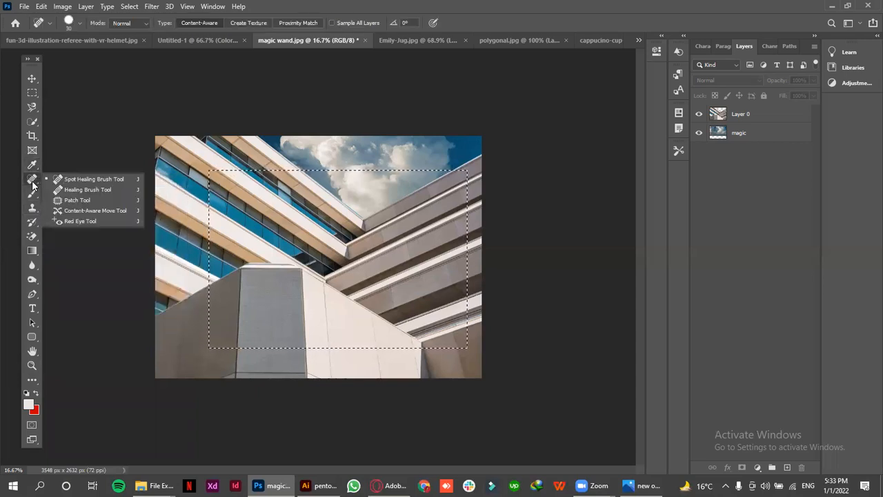
click(37, 179)
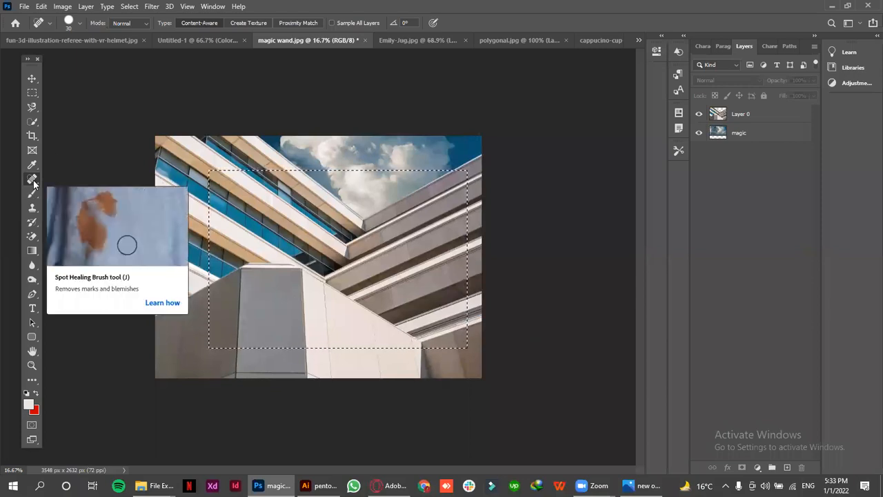
right_click(34, 183)
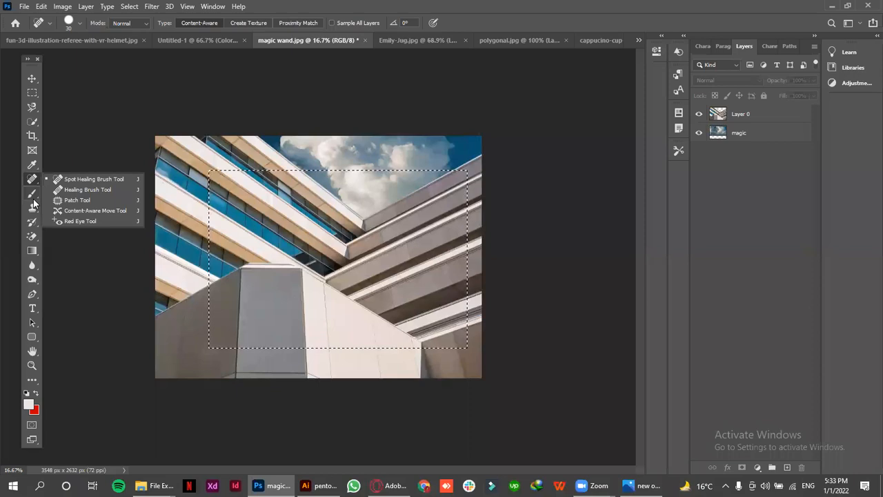
click(33, 200)
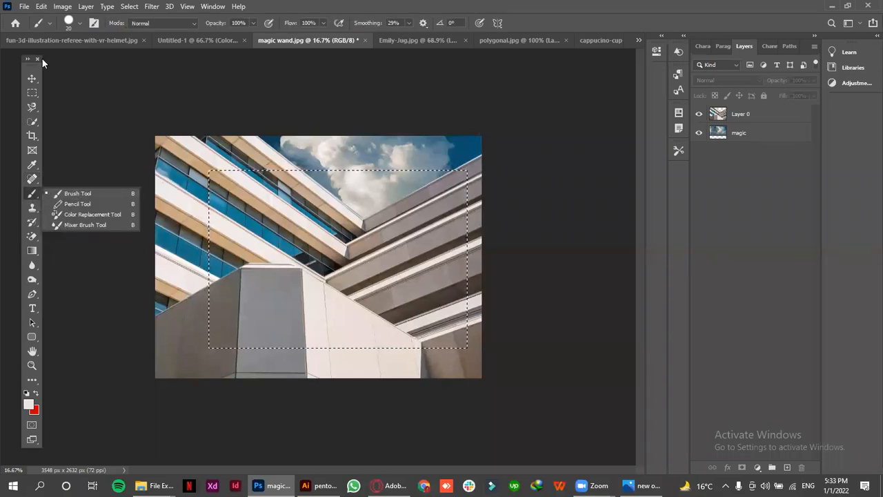
click(37, 77)
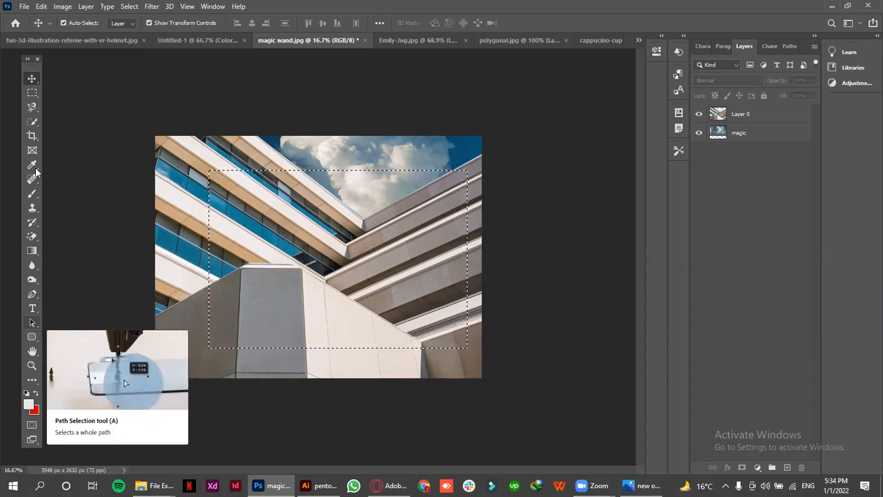
Draw a custom shape from the Boats set, the second one, about 2338 × 1170 px across the middle of the building image
click(32, 336)
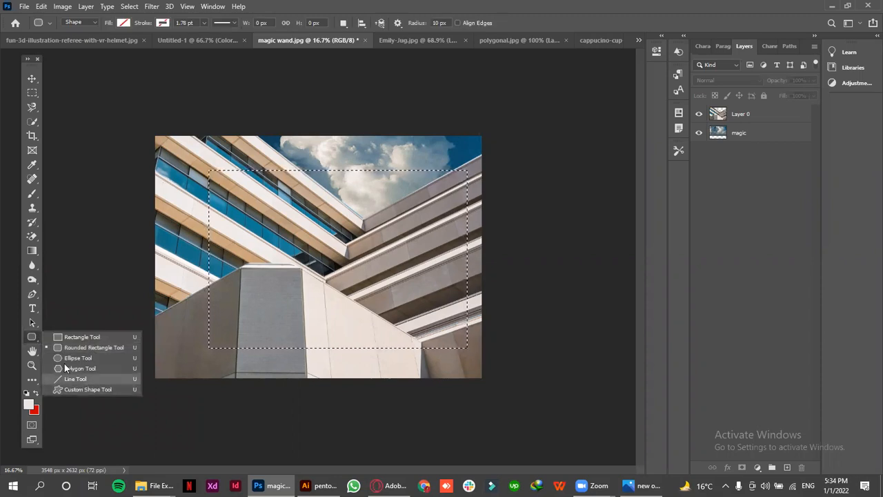
click(101, 391)
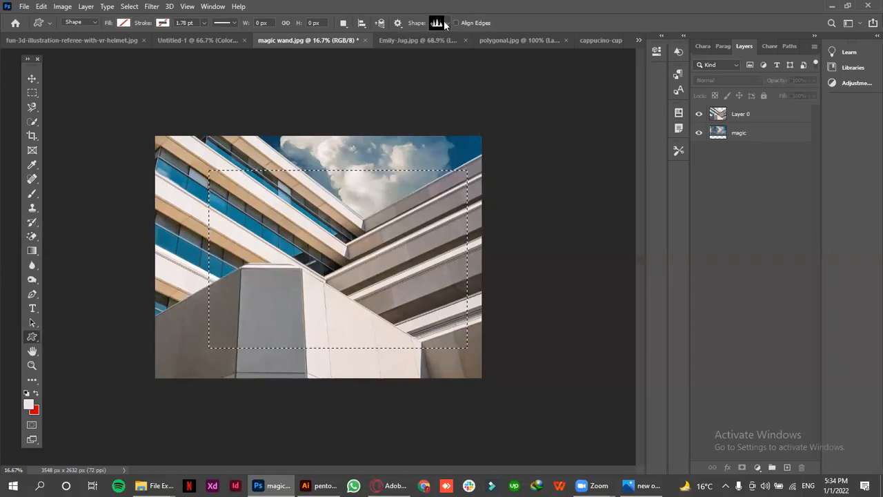
click(444, 25)
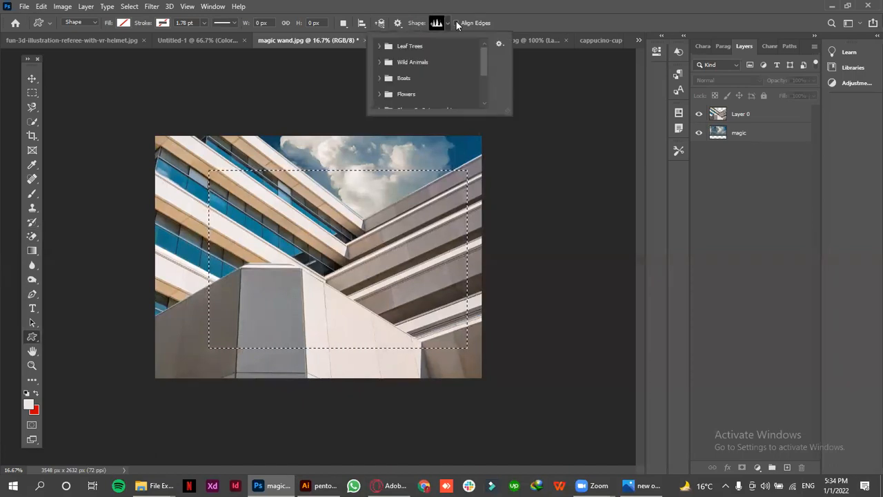
click(380, 78)
click(411, 95)
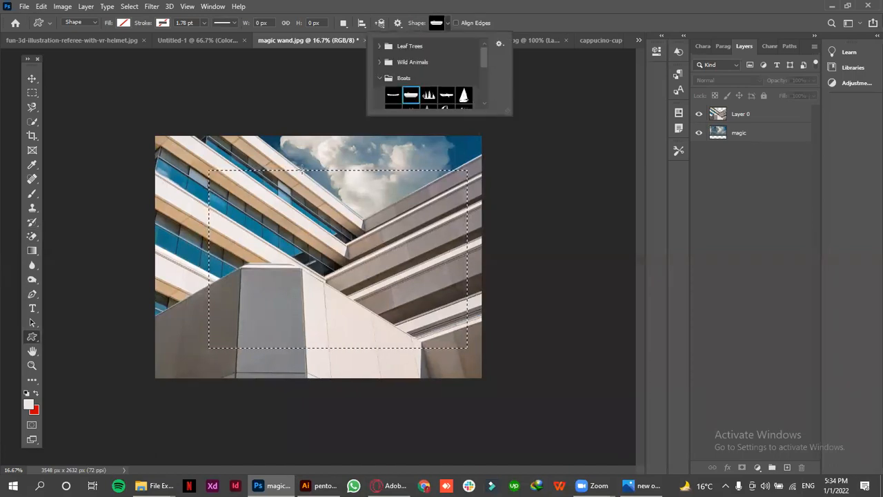
drag(202, 196, 288, 253)
drag(429, 302, 429, 302)
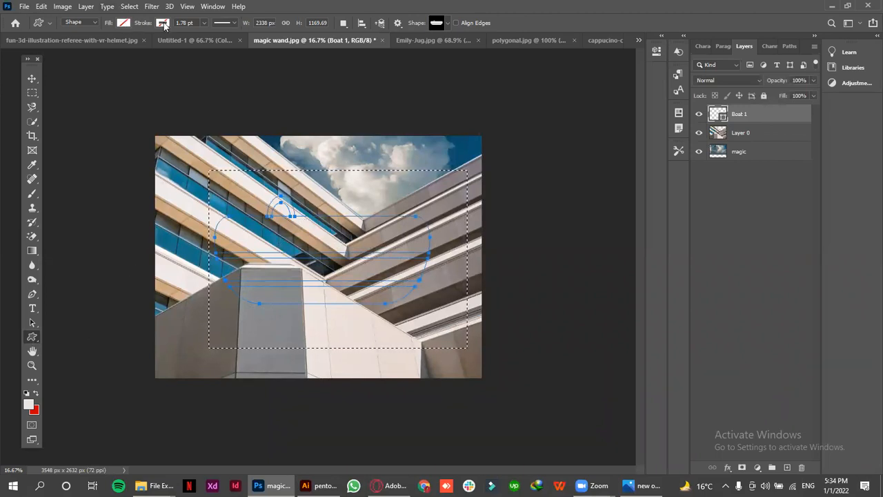
Fill the boat shape with orange from the recently used colors
click(32, 78)
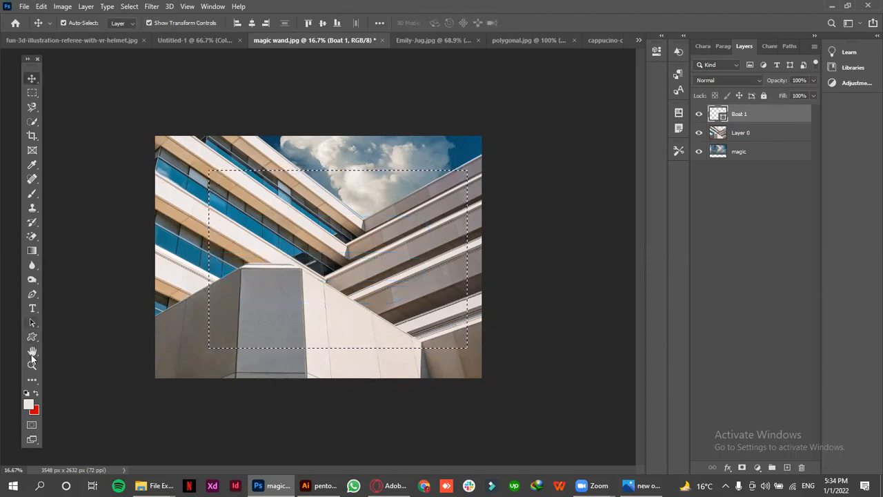
click(32, 337)
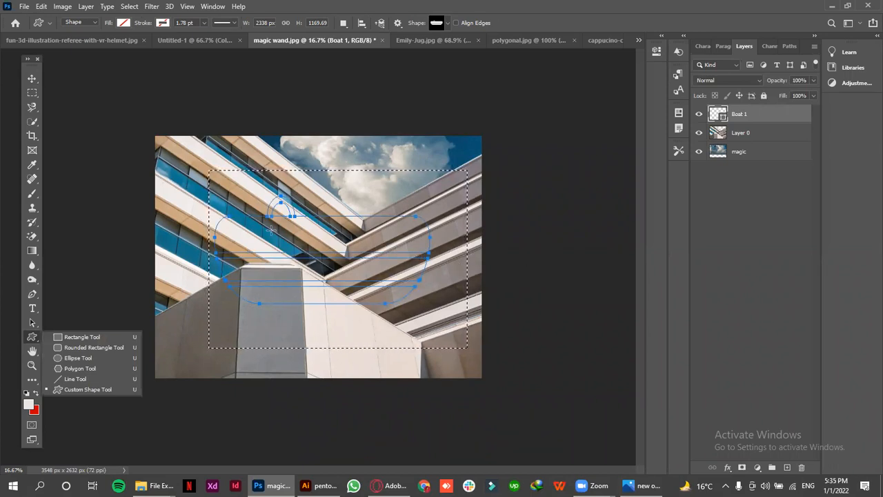
click(123, 23)
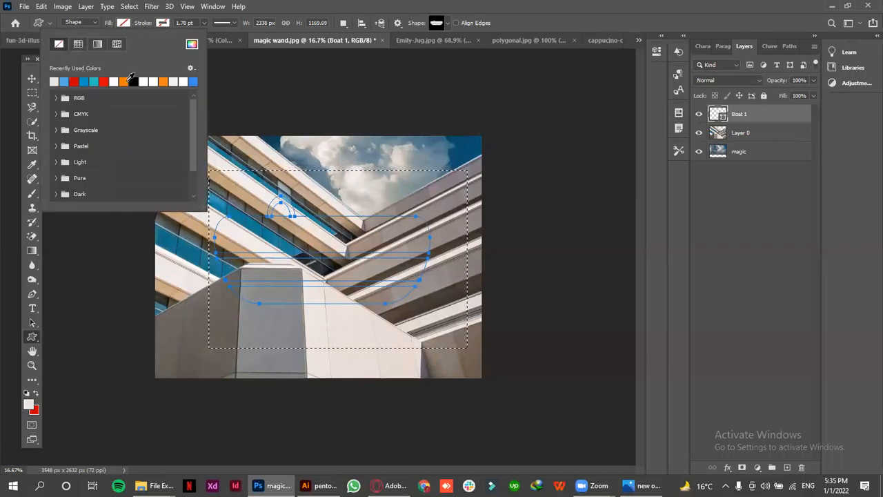
click(122, 81)
click(124, 23)
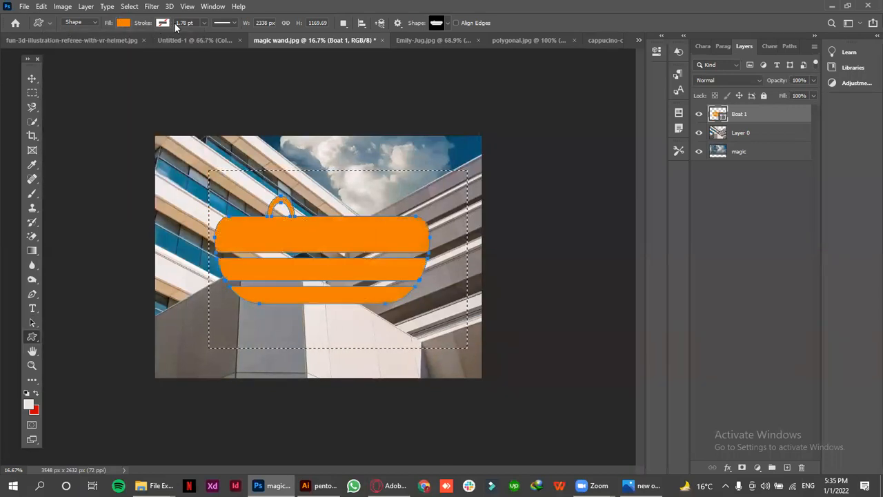
Select all three layers together on the canvas with the Move tool and clear the rectangular marquee selection
click(32, 351)
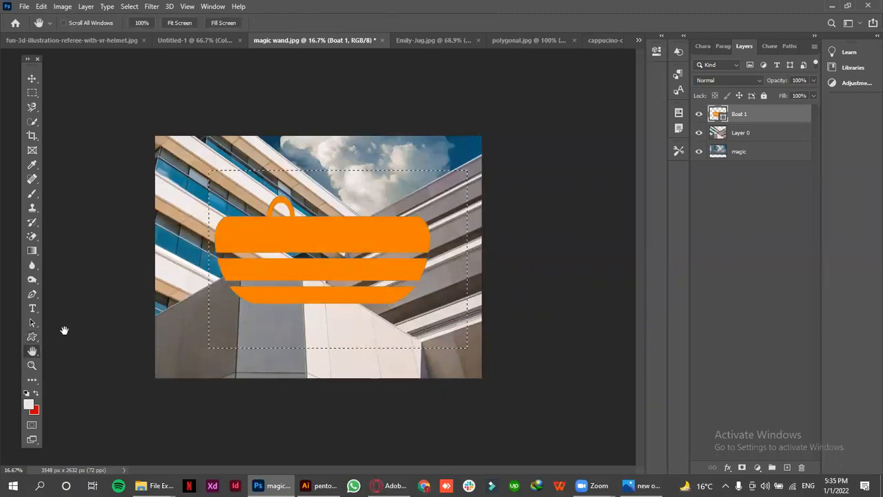
click(32, 365)
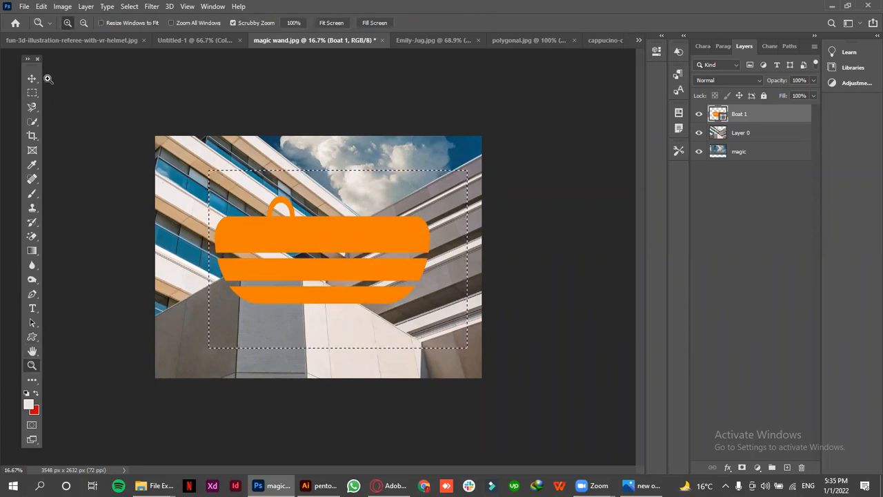
key(v)
drag(153, 118, 488, 436)
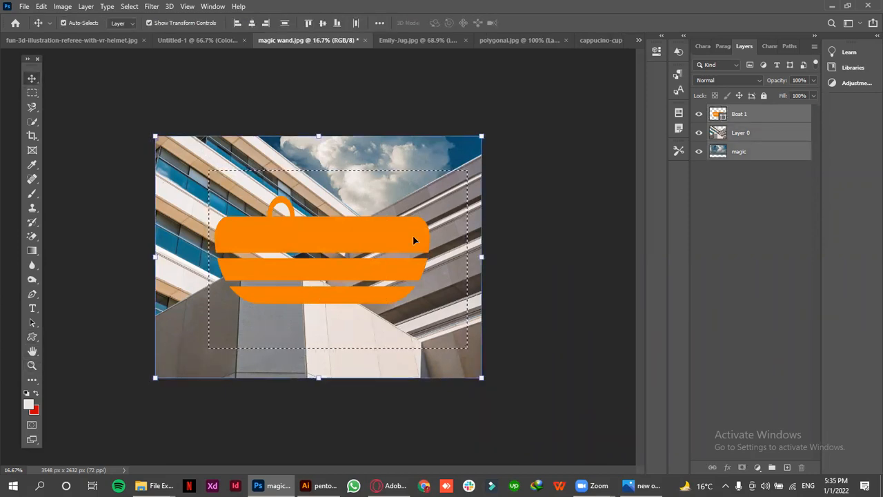
key(ctrl+d)
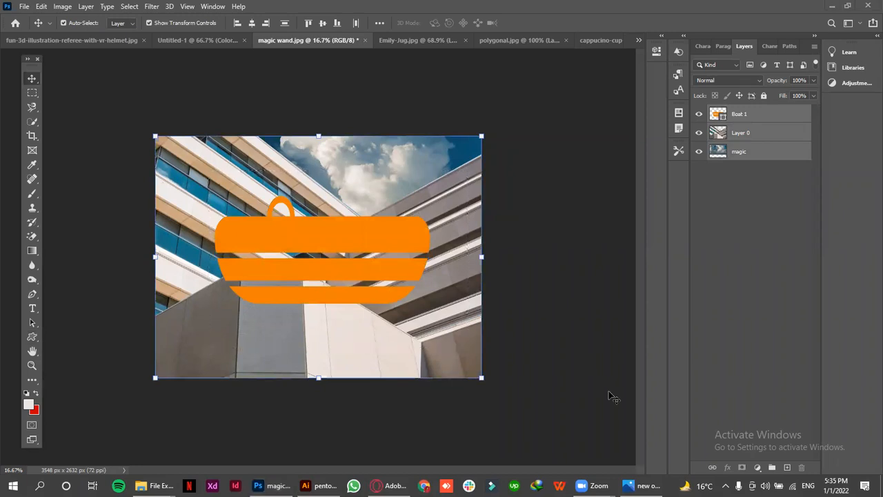
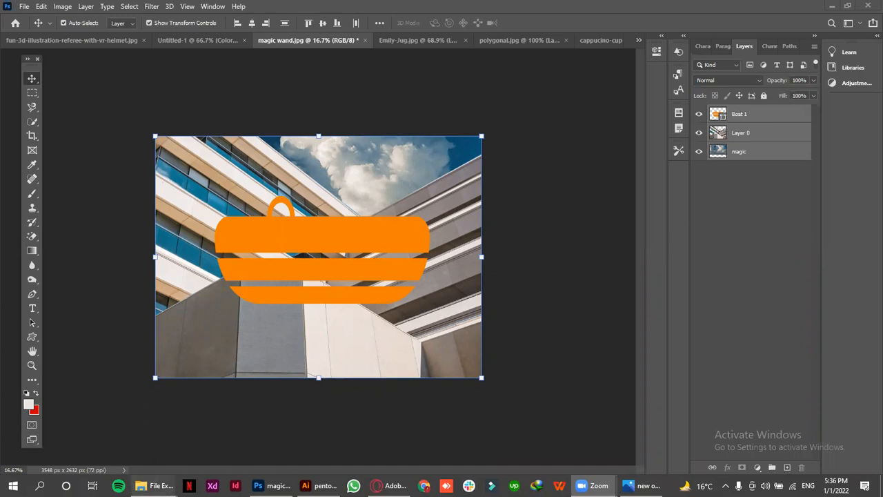
Switch to File Explorer and open the lec 4 folder inside the xyz folder
mouse_move(155, 485)
click(99, 440)
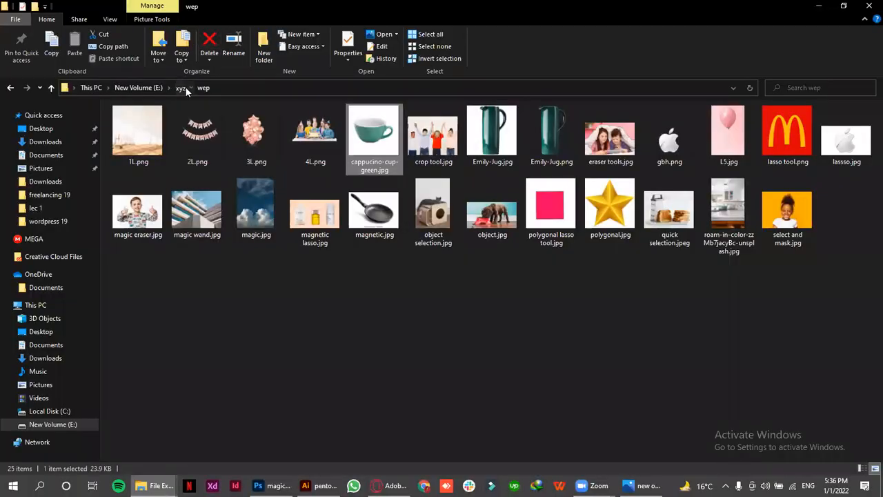
click(183, 87)
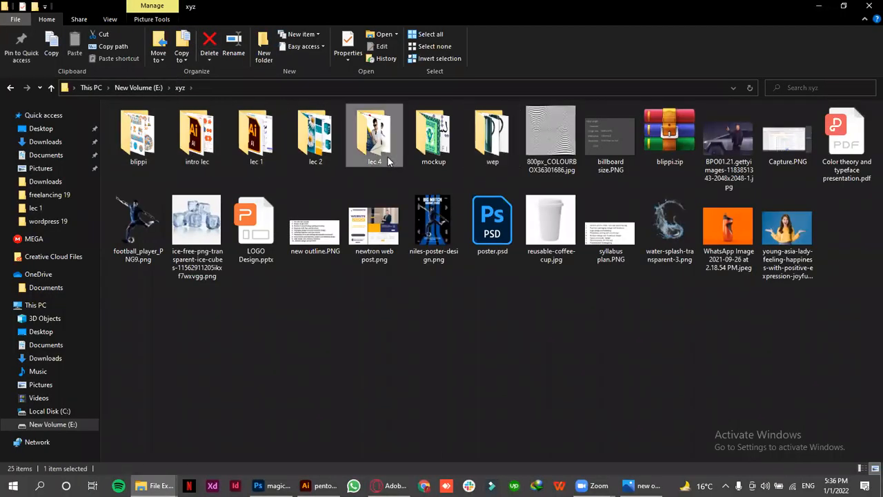
double_click(385, 153)
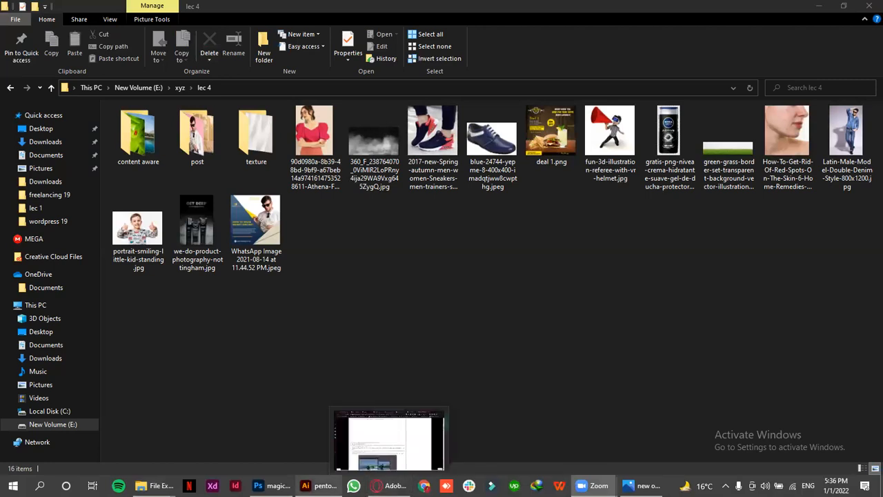
Place the white silk background texture image from lec 4's texture folder into the Untitled-1 Photoshop document, above the blue fill layer
mouse_move(389, 485)
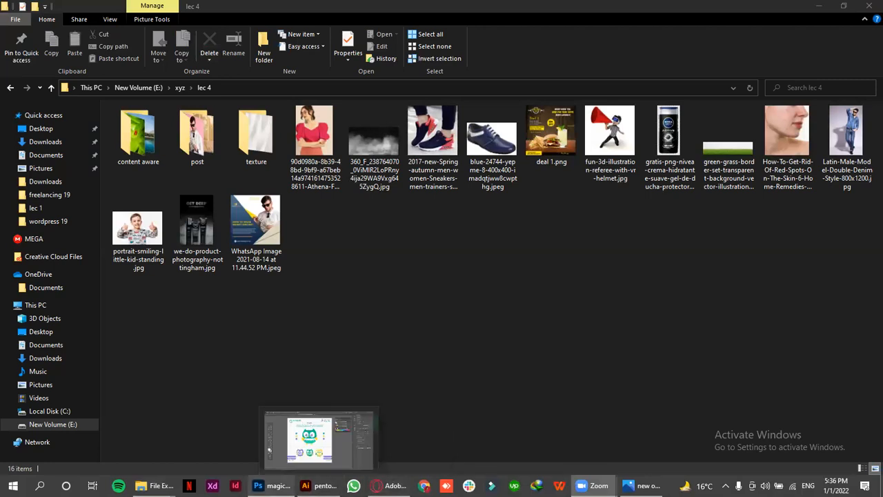
click(273, 485)
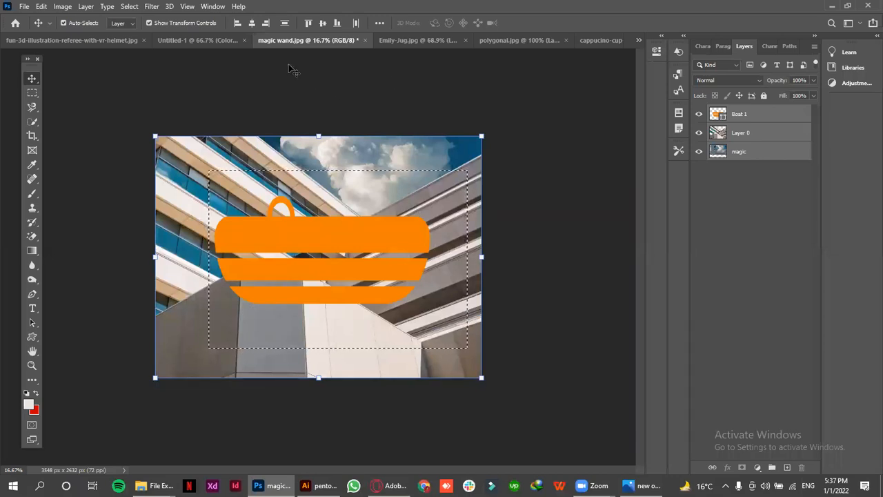
click(177, 42)
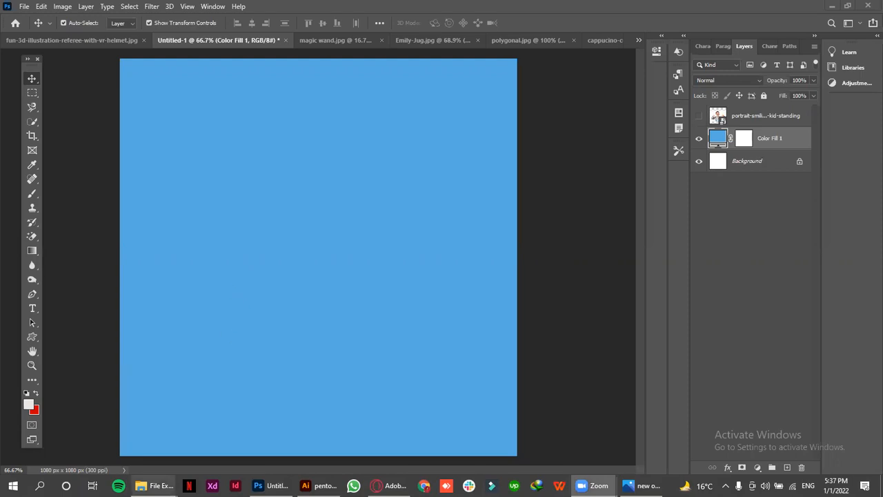
mouse_move(155, 485)
click(54, 419)
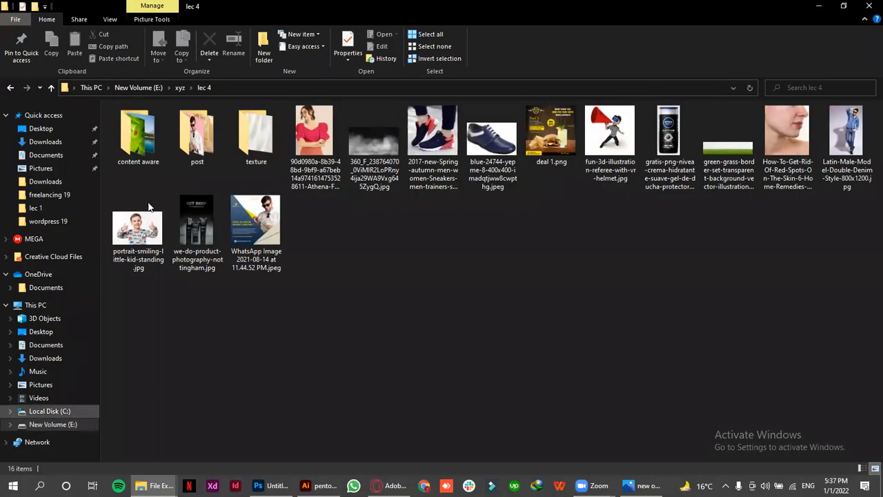
double_click(256, 134)
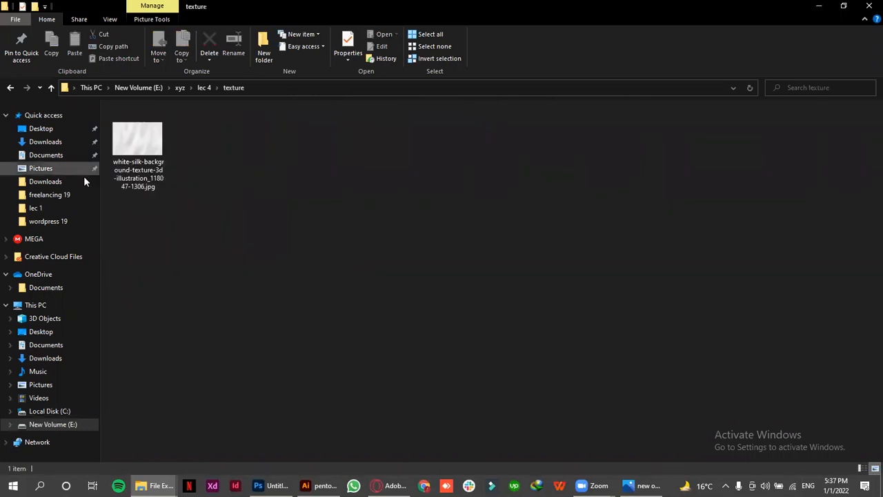
drag(142, 172, 457, 256)
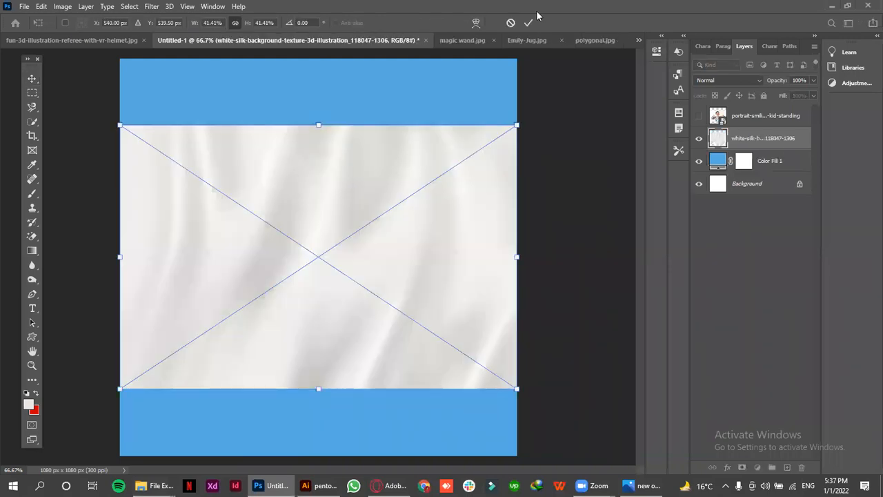
click(527, 23)
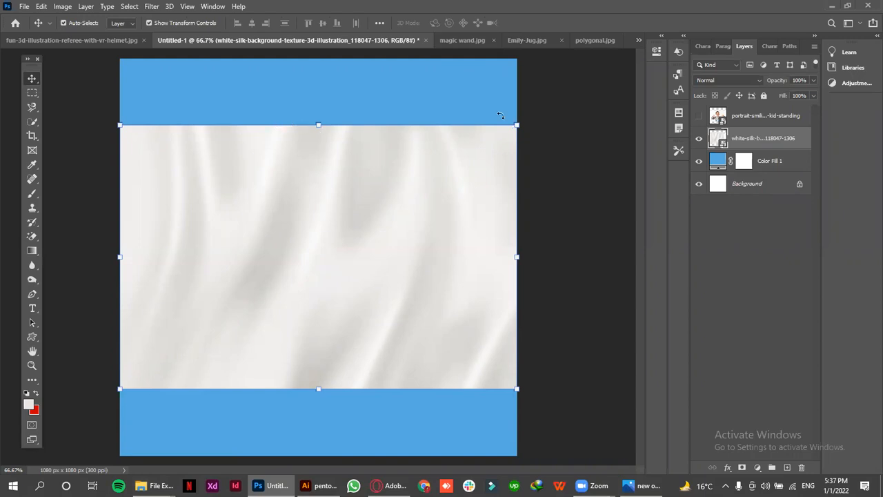
Scale the silk texture proportionally to about 64.74% so it covers the whole square canvas
drag(315, 93, 317, 48)
drag(317, 394, 317, 459)
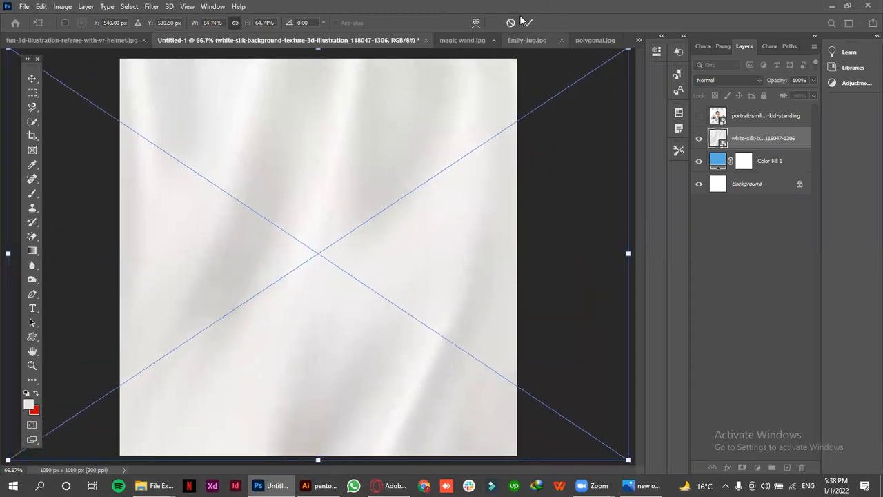
click(527, 23)
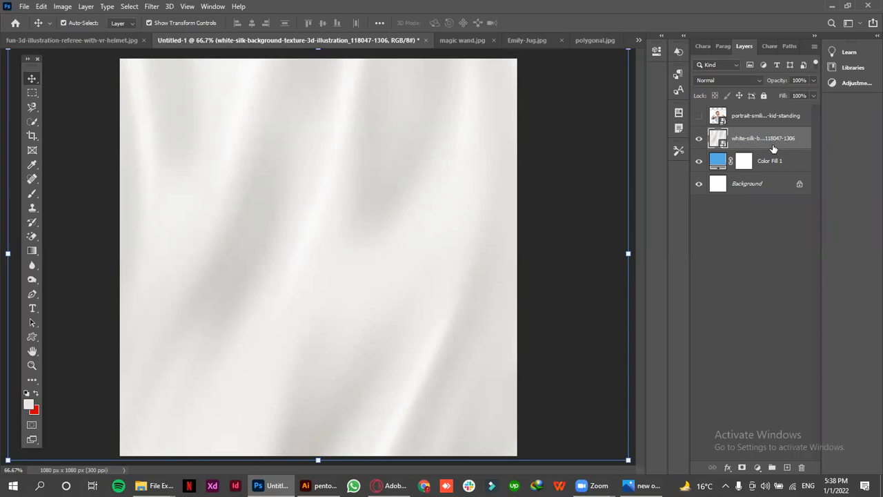
Try the Multiply blend mode on the silk texture layer, and set it to Linear Burn
click(703, 81)
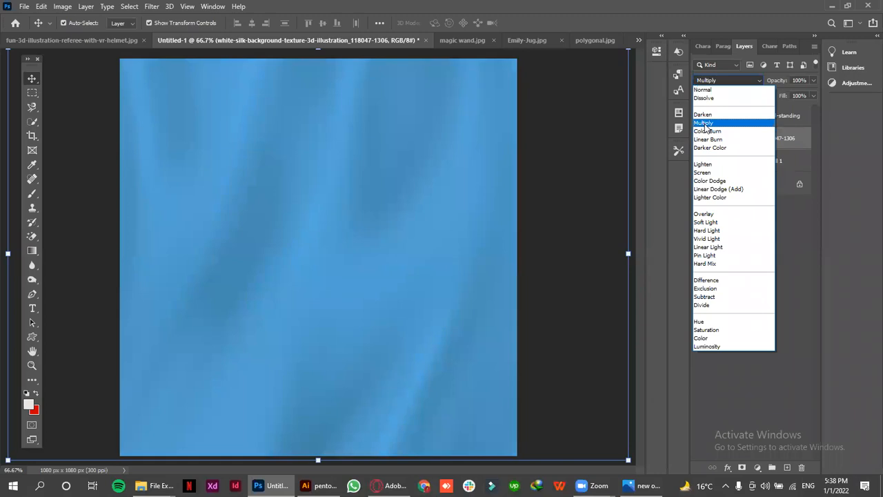
click(704, 123)
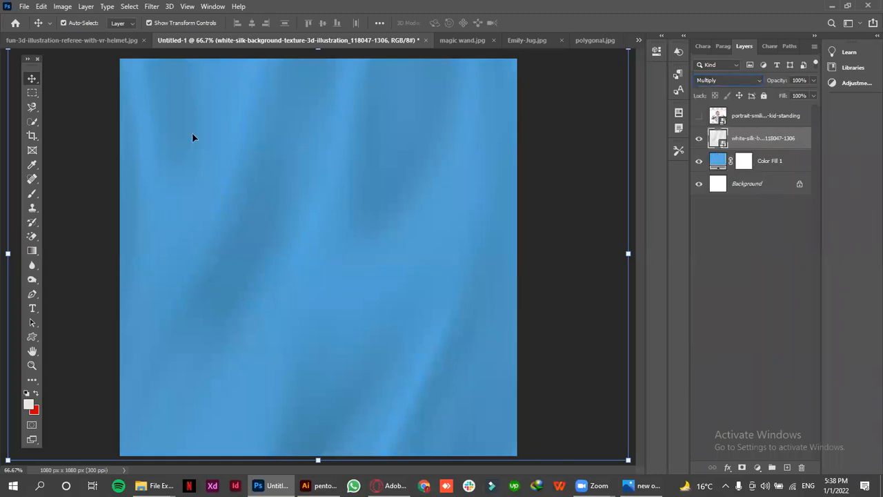
click(743, 85)
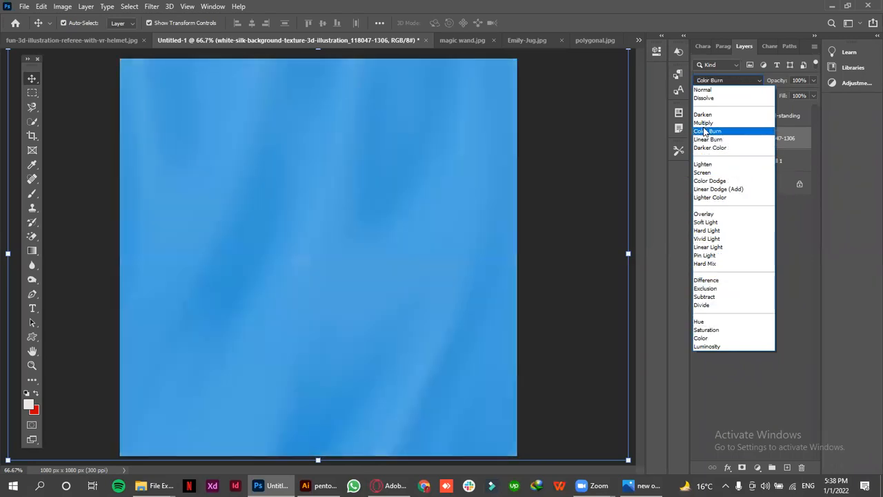
click(706, 142)
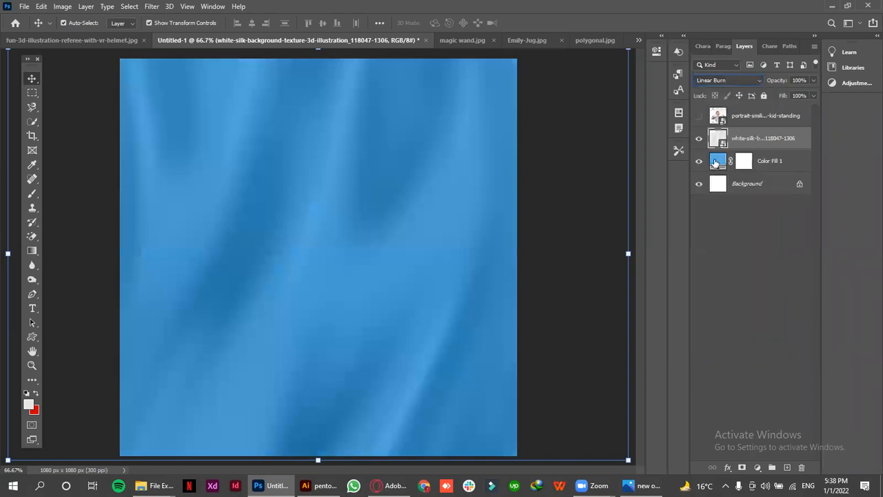
Change the Color Fill 1 layer's color to a dark navy blue
double_click(716, 164)
mouse_move(618, 129)
mouse_down()
mouse_move(680, 187)
mouse_move(707, 191)
mouse_up()
click(815, 92)
key(v)
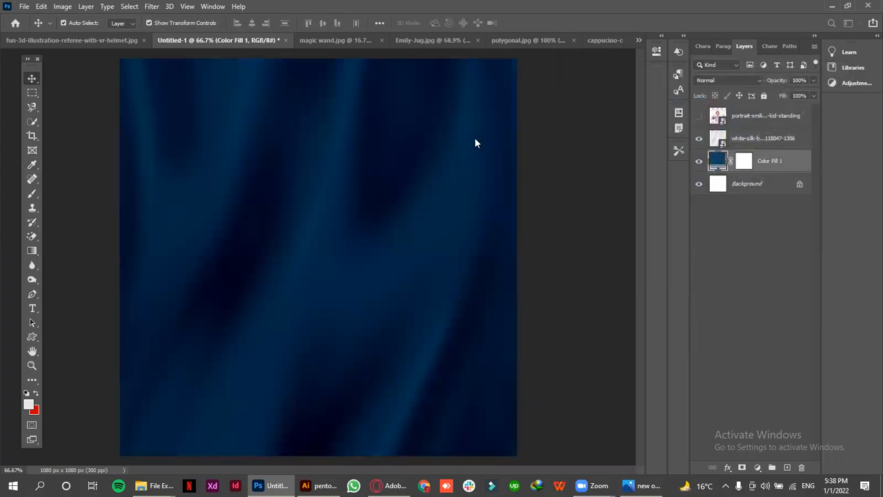
Compare the darkening blend modes on the silk texture layer and keep Linear Burn
click(416, 214)
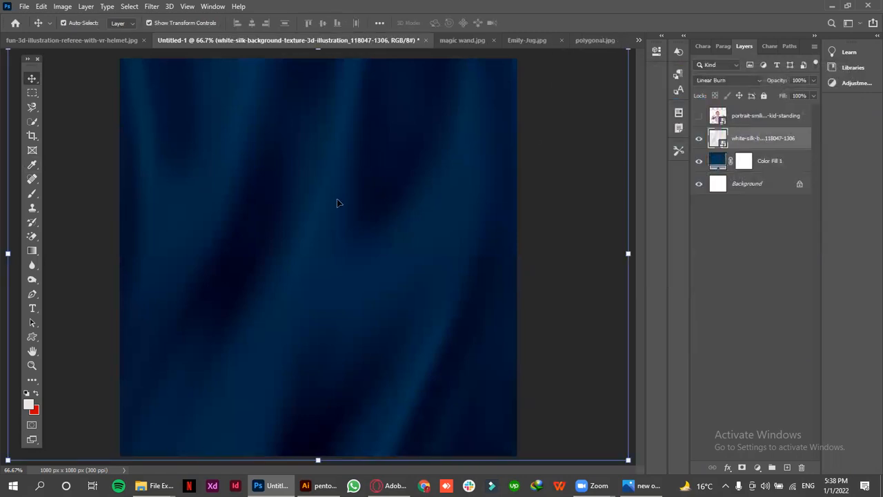
click(696, 79)
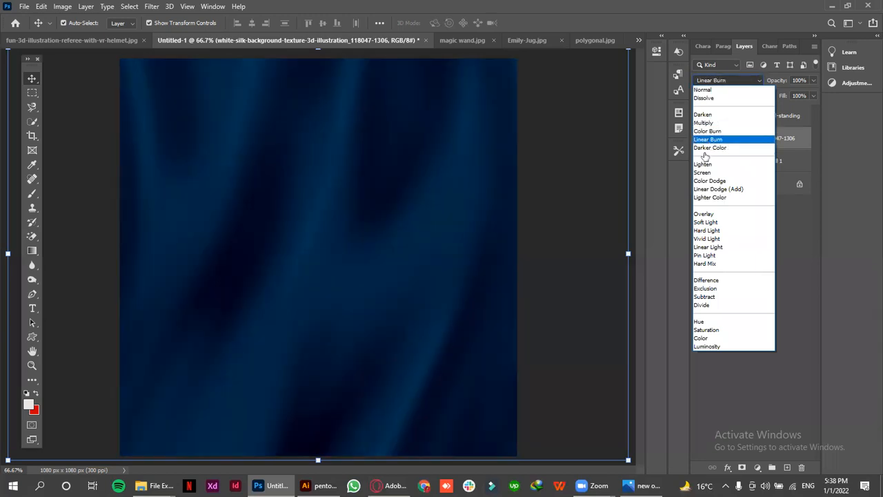
click(706, 140)
Change the Color Fill 1 layer's color to dark red, #580a1c
double_click(720, 161)
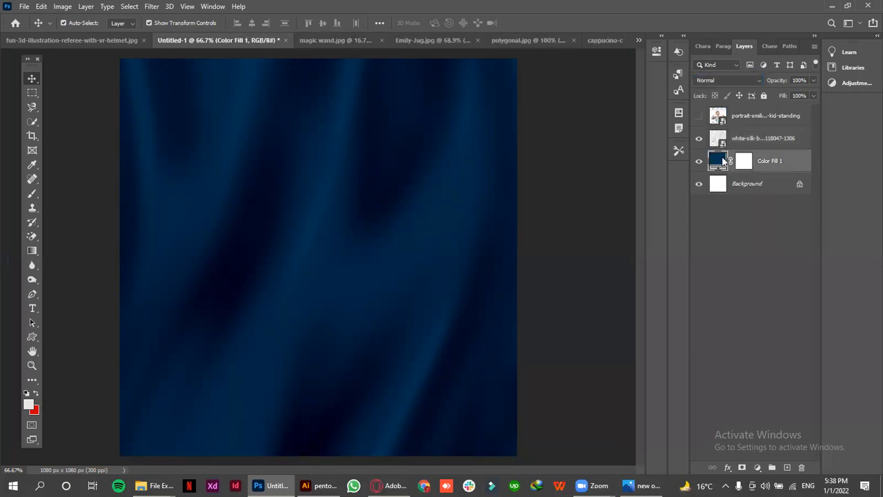
click(682, 165)
drag(682, 164, 691, 192)
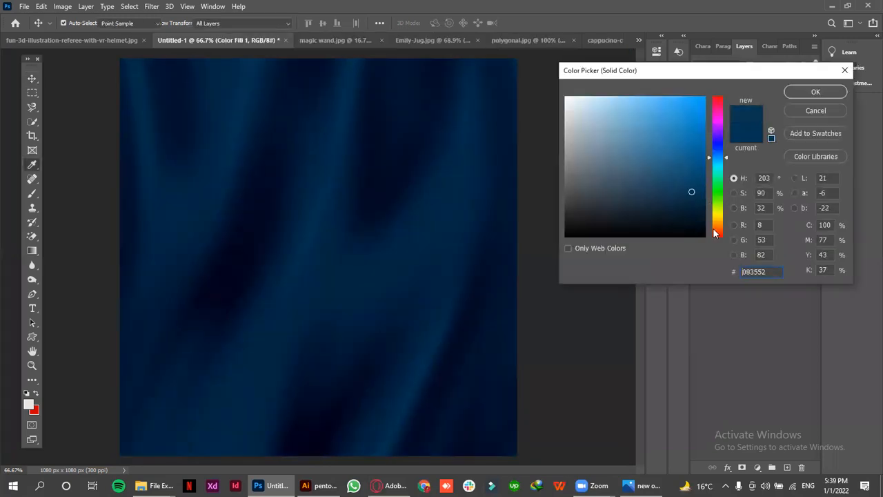
drag(716, 233, 716, 242)
mouse_move(675, 184)
mouse_down()
mouse_move(684, 118)
mouse_move(689, 189)
mouse_move(718, 187)
mouse_move(715, 101)
mouse_up()
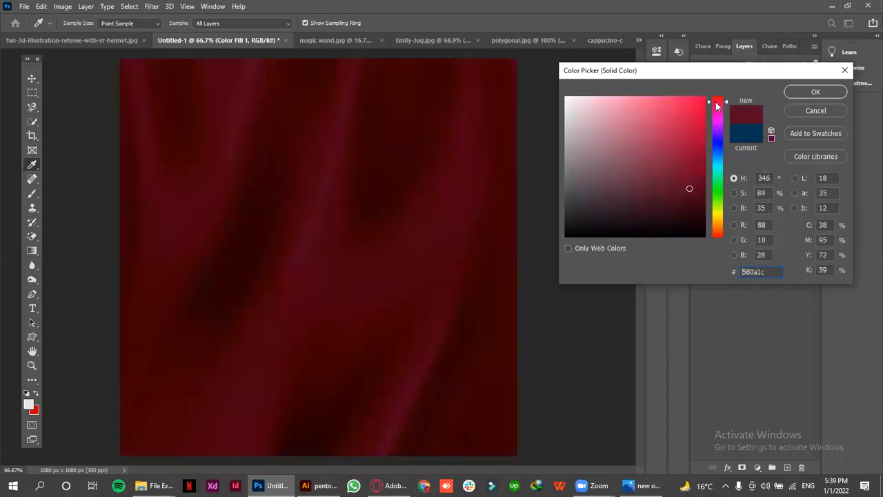
click(814, 92)
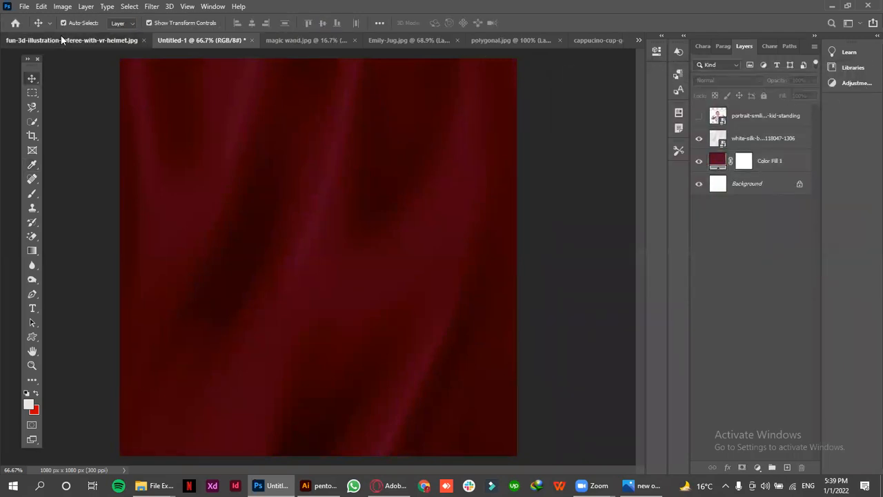
Close the magic wand, polygonal, cappucino-cup-green and Emily-Jug documents without saving their changes
click(118, 40)
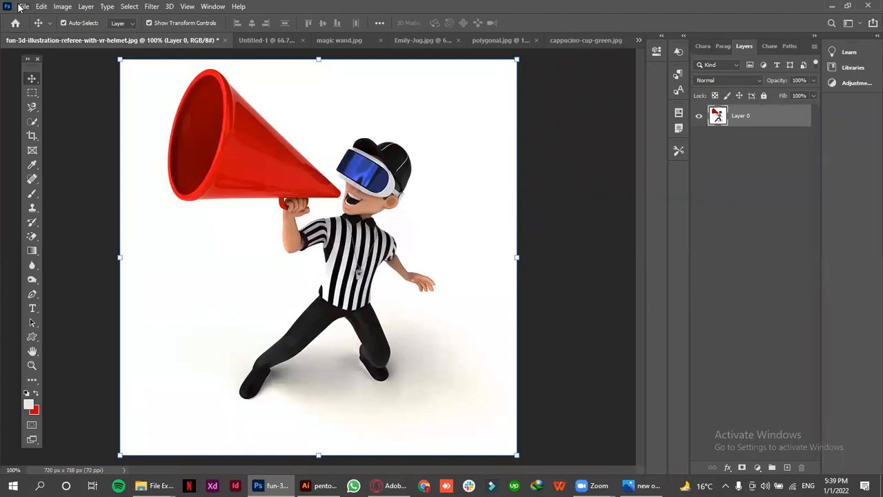
click(377, 41)
key(ctrl+w)
key(n)
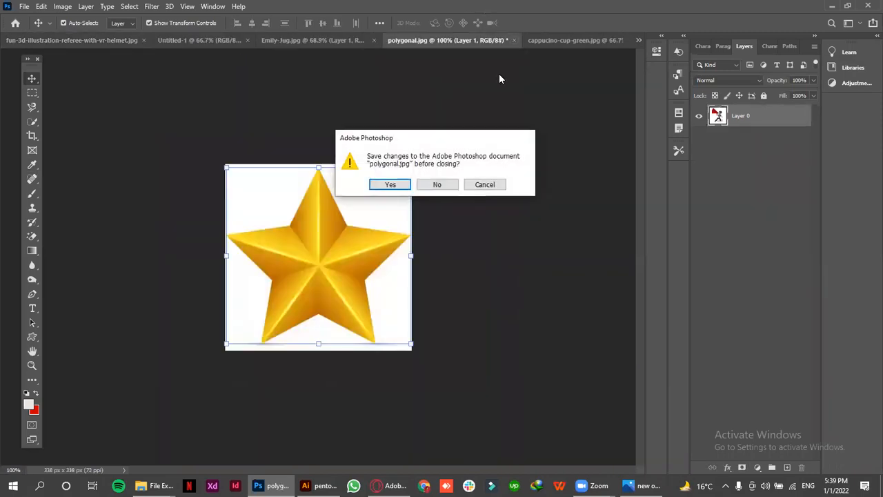
click(433, 183)
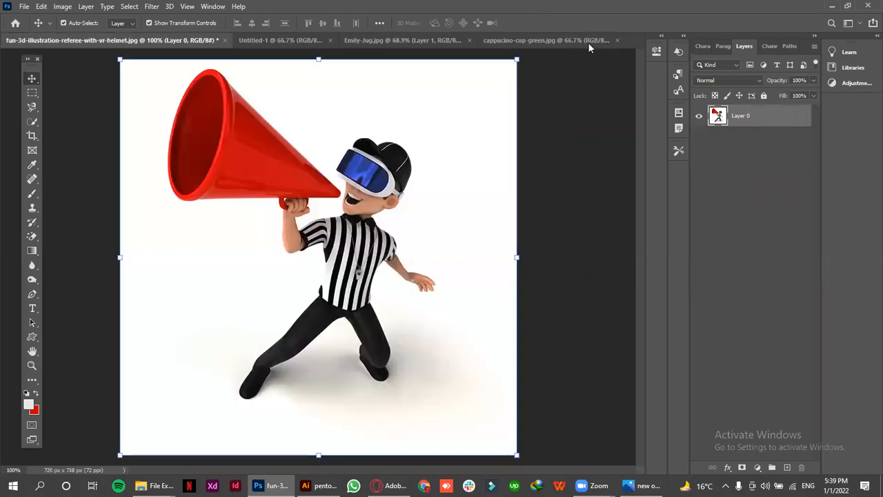
click(615, 40)
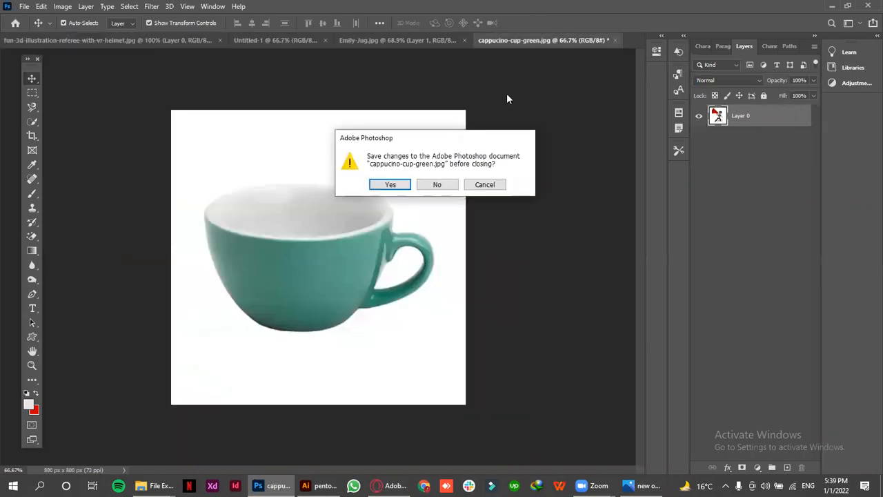
click(437, 184)
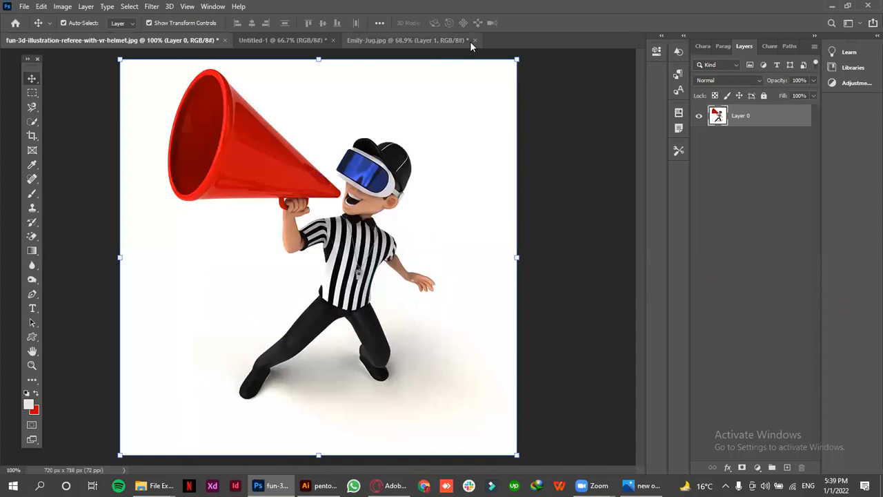
click(474, 40)
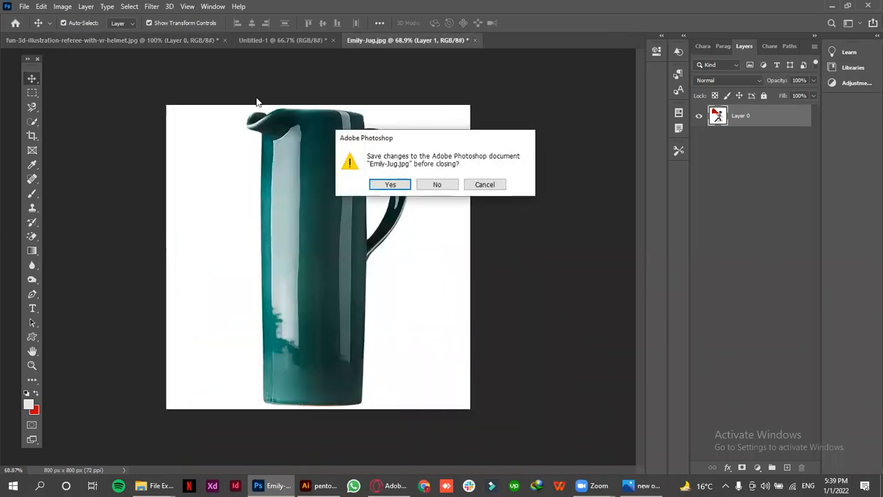
click(437, 185)
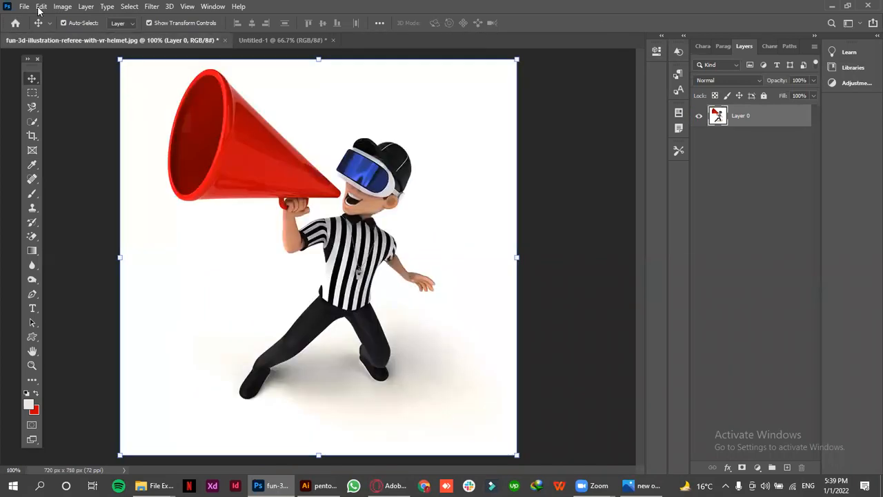
Start the Export As command for the referee with VR helmet image
click(26, 7)
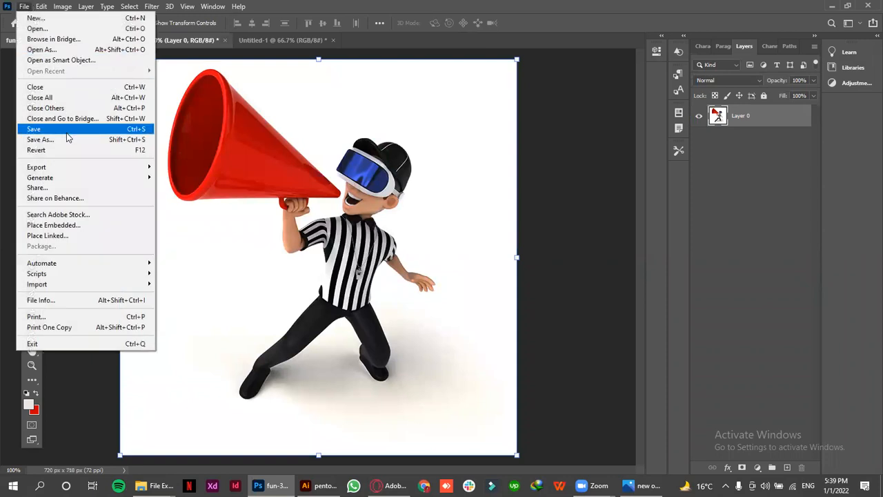
mouse_move(83, 167)
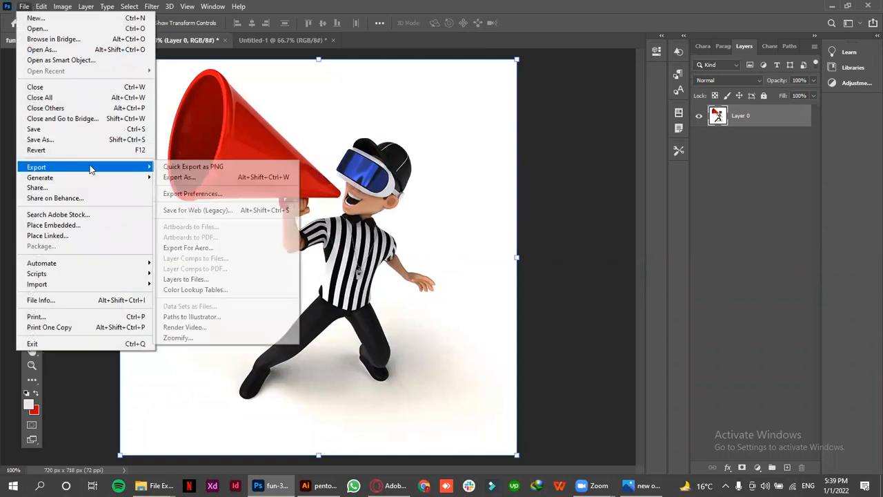
click(179, 177)
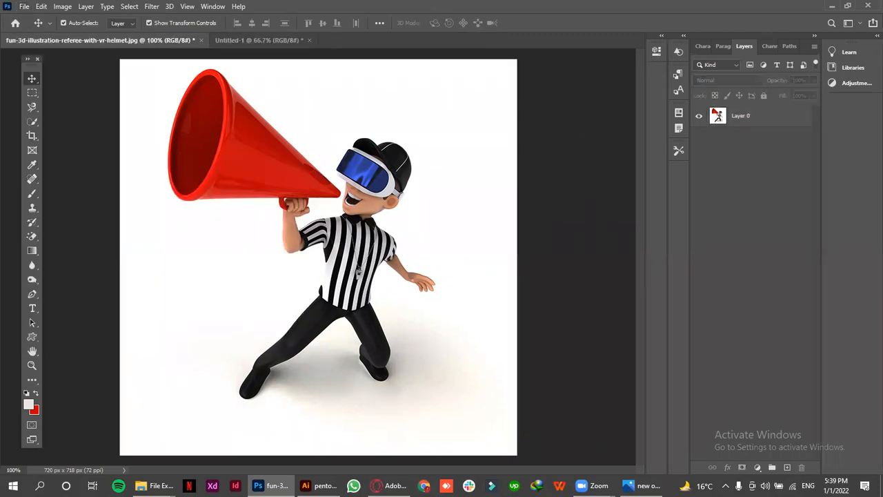
Switch to File Explorer and go from the texture folder back up to lec 4
mouse_move(155, 486)
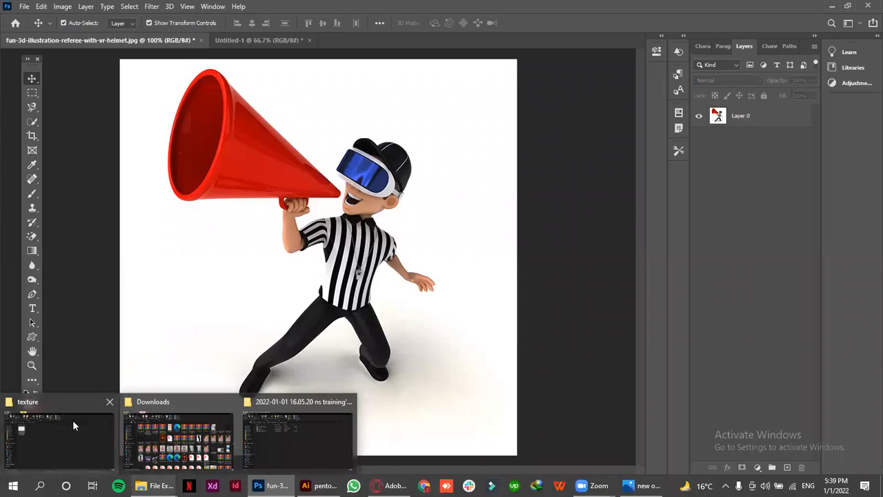
click(65, 423)
click(209, 88)
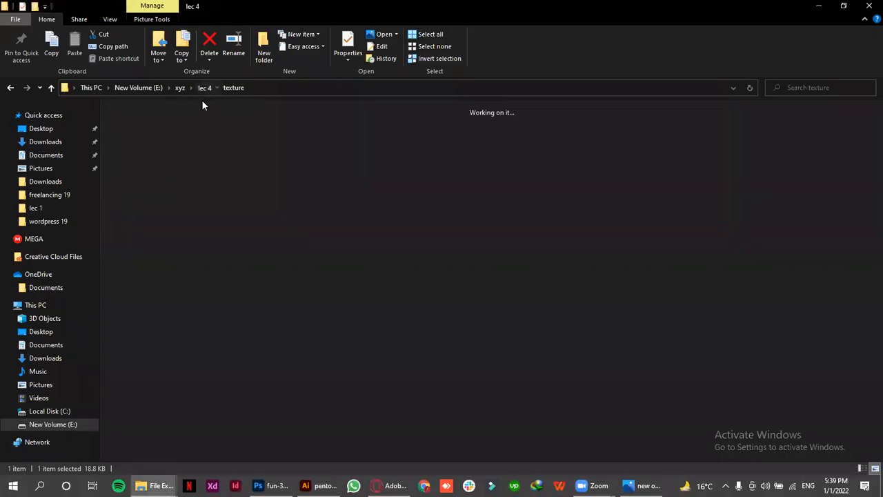
Open the hot-air balloon lake image from the content aware folder in Photoshop as its own document and unlock its Background layer
double_click(138, 136)
drag(209, 140, 345, 54)
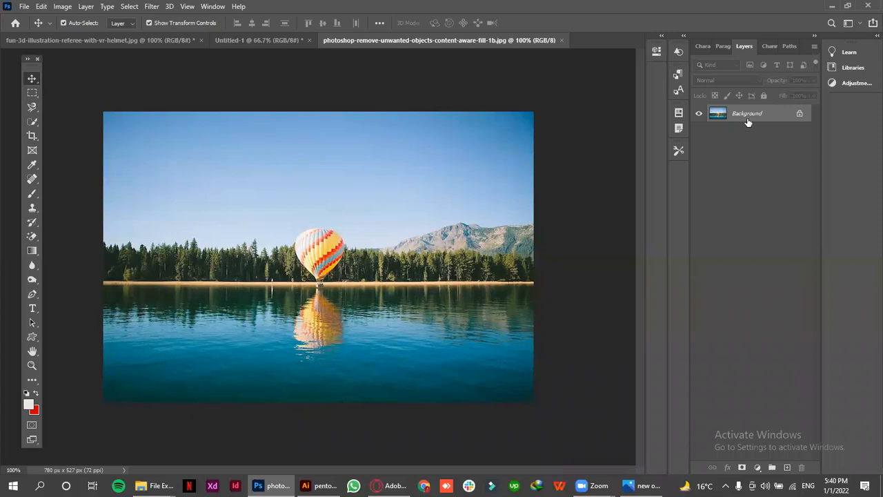
click(799, 115)
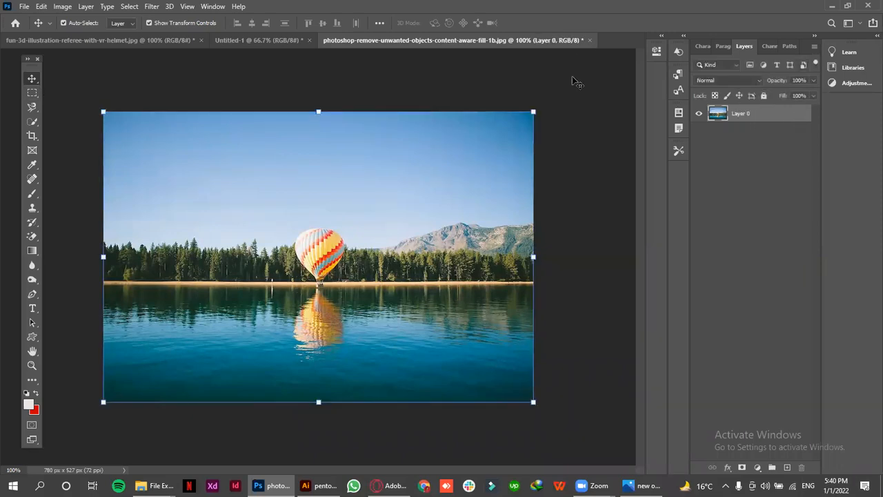
Select the balloon and its reflection with a rectangular marquee and start Content-Aware Fill on that selection
click(32, 95)
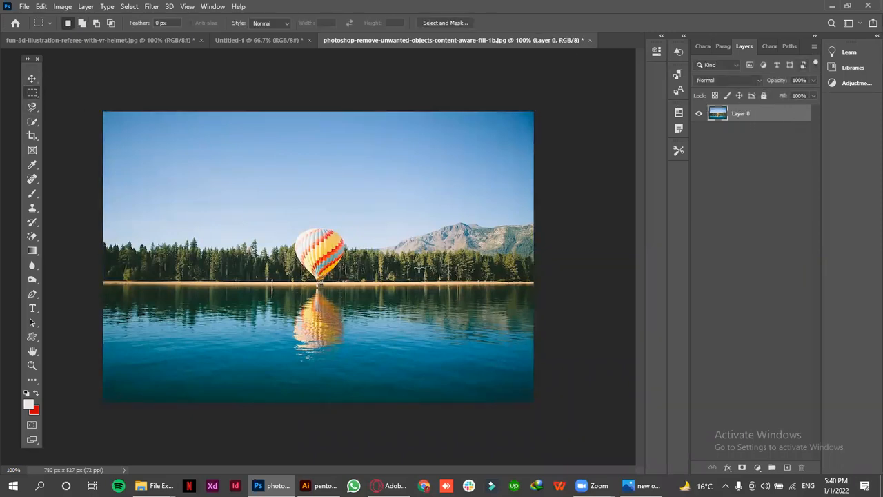
drag(279, 214, 364, 369)
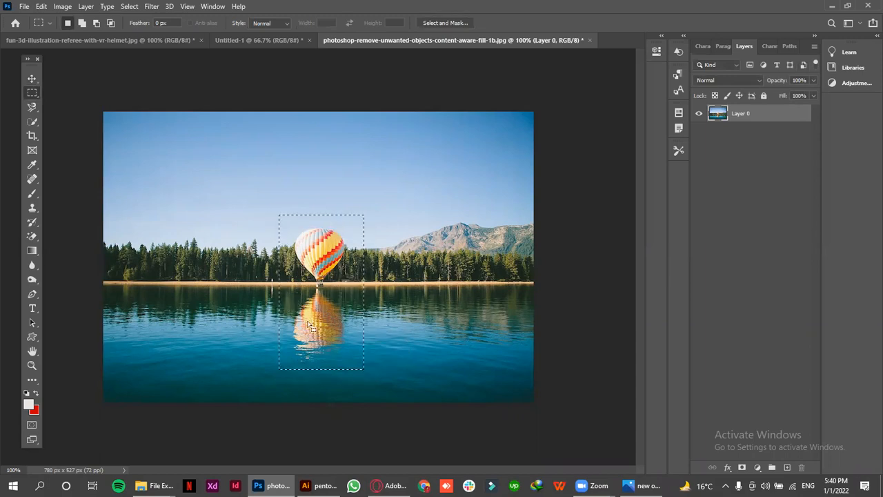
click(62, 7)
click(42, 6)
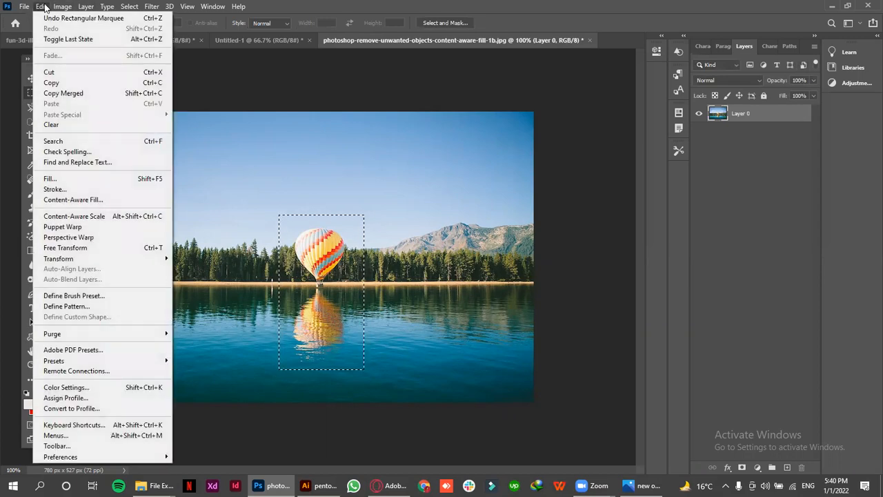
click(73, 199)
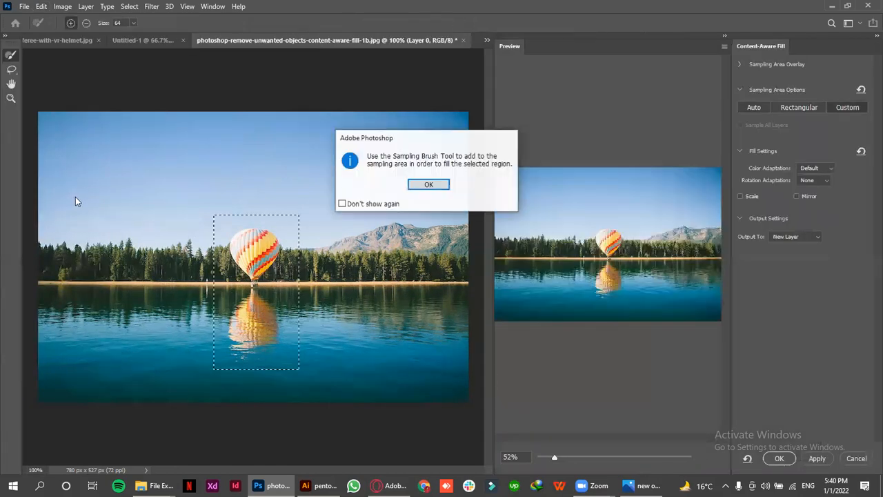
click(429, 184)
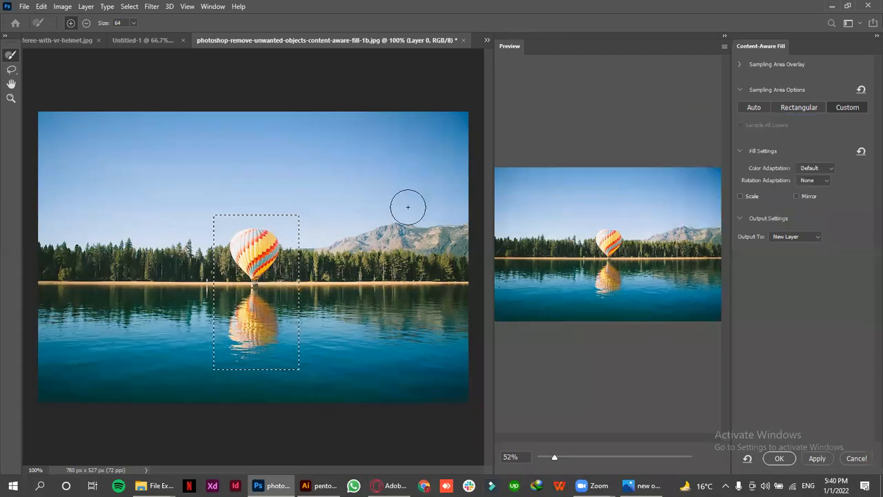
Paint custom sampling areas with the Sampling Brush over the trees, sky and water beside the balloon
click(399, 263)
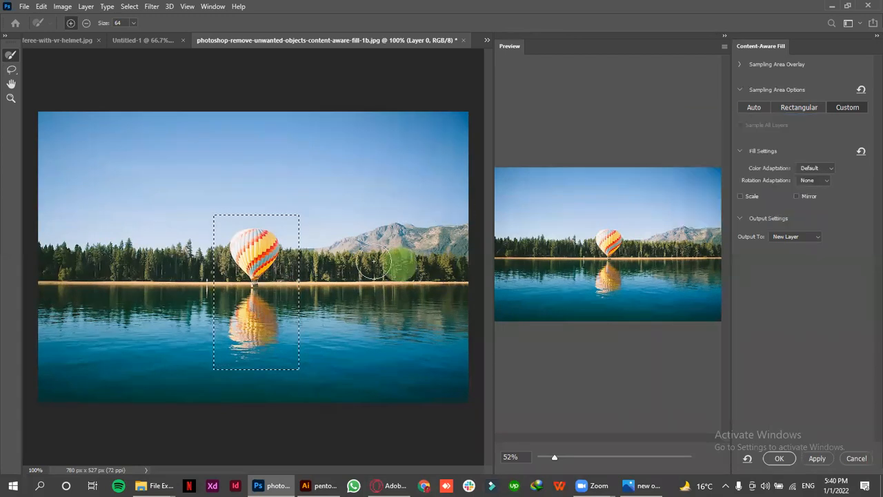
drag(373, 263, 447, 264)
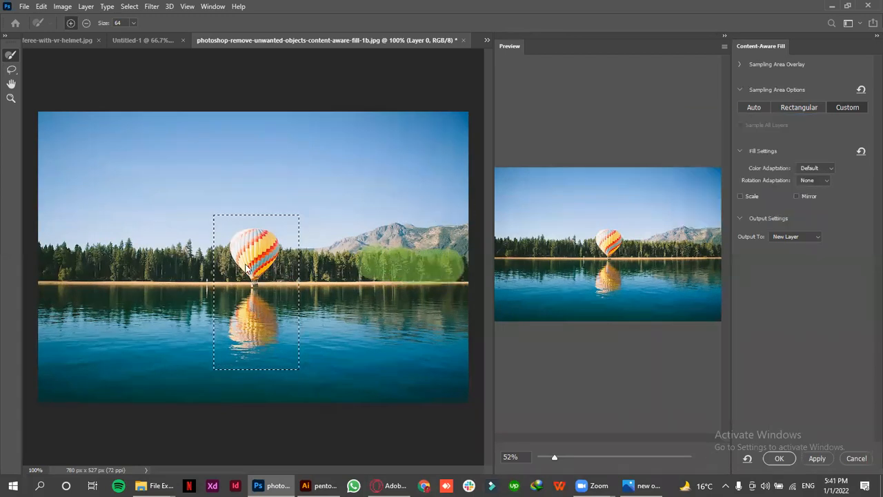
mouse_move(369, 266)
mouse_down()
mouse_move(322, 258)
mouse_move(321, 172)
mouse_move(345, 314)
mouse_up()
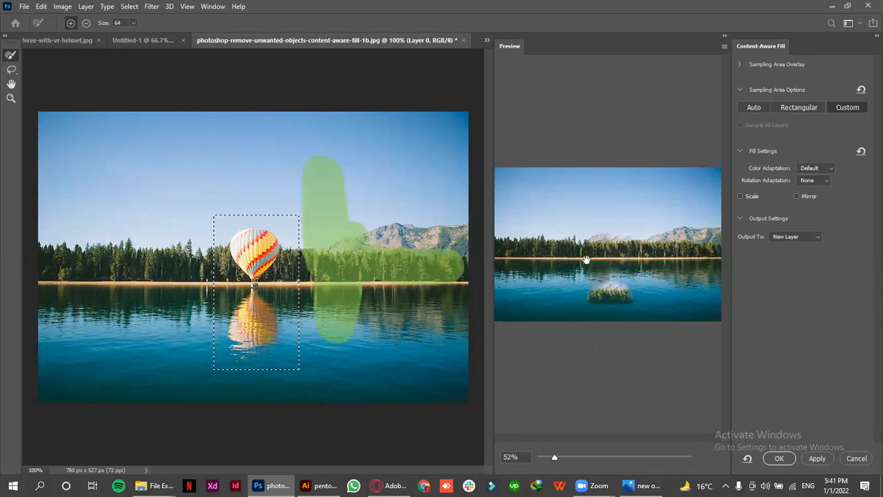
drag(337, 301, 437, 301)
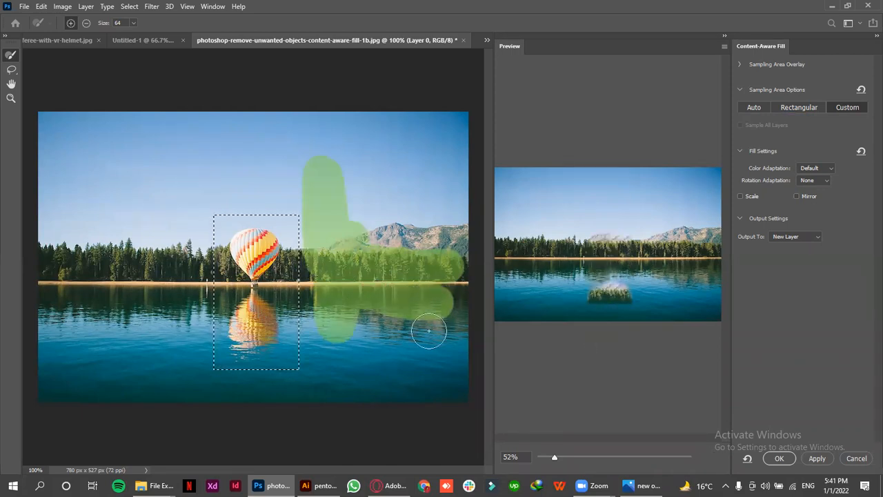
Subtract the painted sampling areas from the water, trees and sky, and dismiss the resulting message
mouse_move(410, 327)
mouse_down()
mouse_move(414, 280)
mouse_move(441, 316)
mouse_move(447, 297)
mouse_move(411, 281)
mouse_up()
mouse_move(331, 330)
mouse_down()
mouse_move(349, 307)
mouse_move(436, 265)
mouse_move(323, 291)
mouse_move(338, 274)
mouse_move(279, 270)
mouse_move(392, 276)
mouse_up()
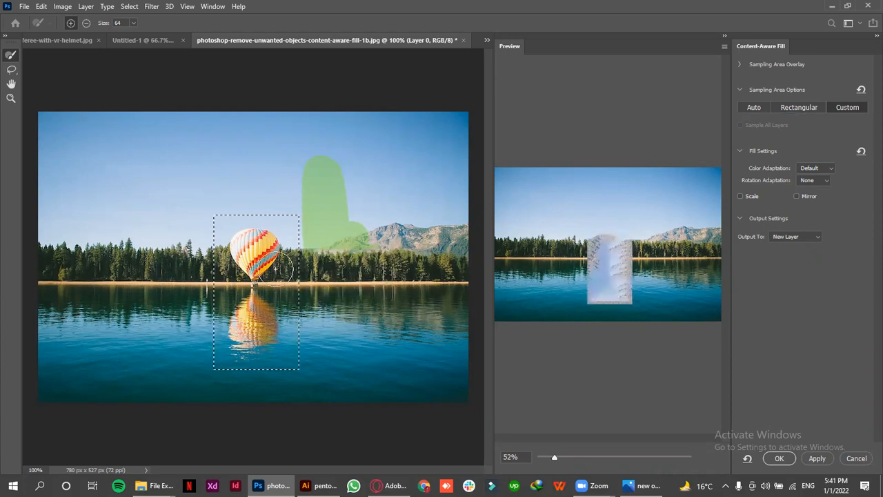
mouse_move(304, 162)
mouse_down()
mouse_move(331, 200)
mouse_move(310, 158)
mouse_move(321, 225)
mouse_move(292, 134)
mouse_move(344, 247)
mouse_move(329, 148)
mouse_move(348, 226)
mouse_up()
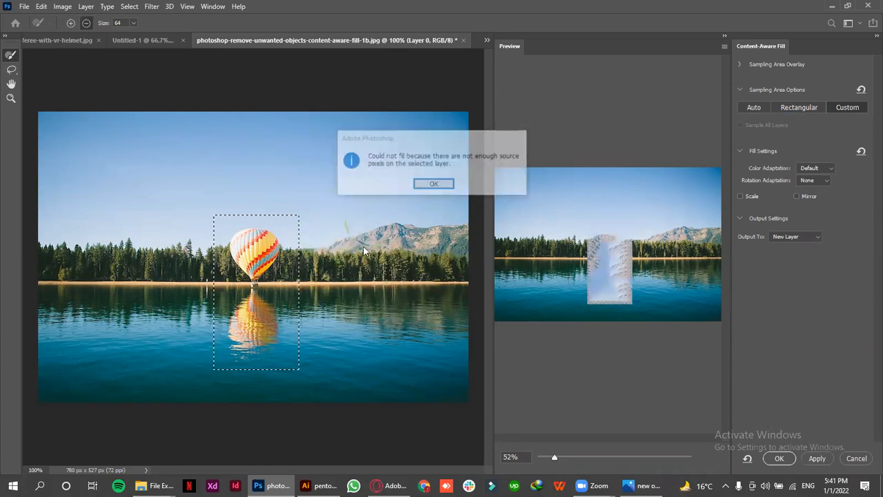
click(432, 184)
Try the Rectangular sampling area, switch it to Auto, and apply the content-aware fill to a new layer
click(759, 109)
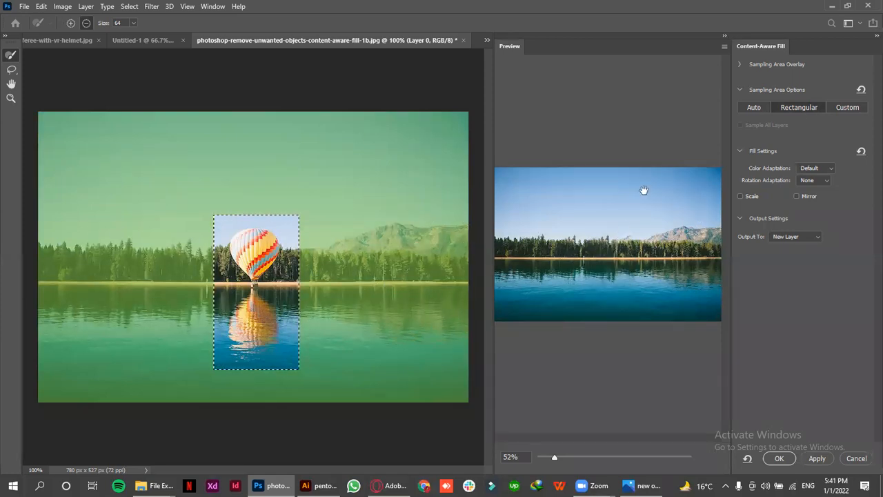
click(756, 107)
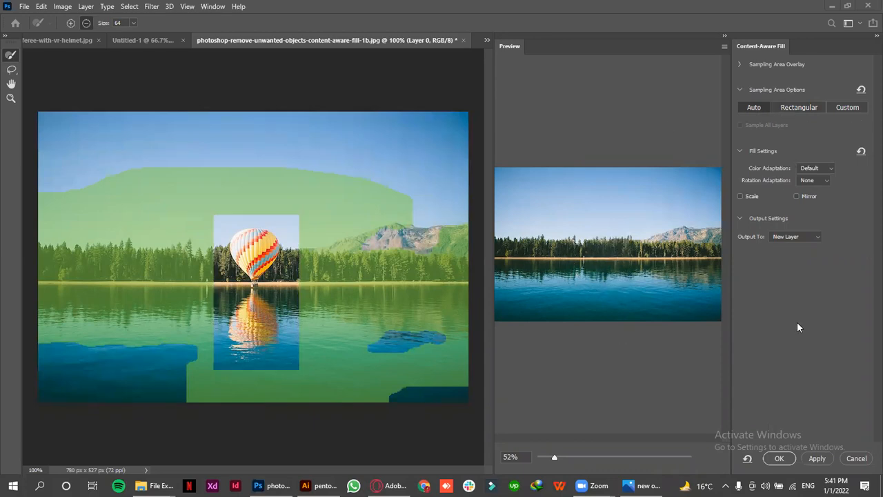
click(775, 458)
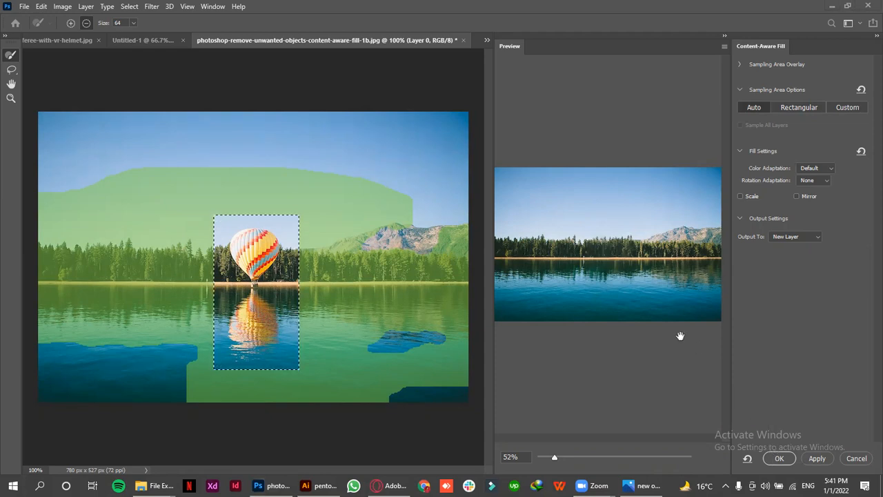
click(780, 458)
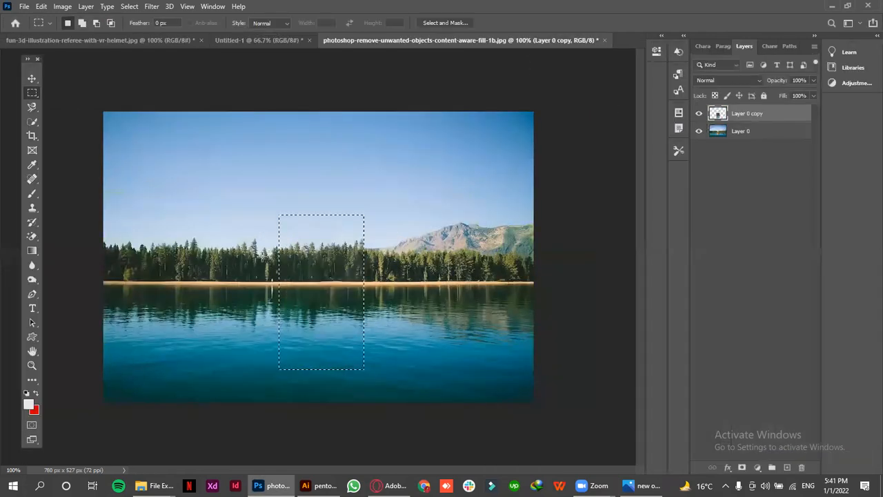
Switch to the Move tool, clear the marquee selection, and deselect the filled patch's layer
click(30, 78)
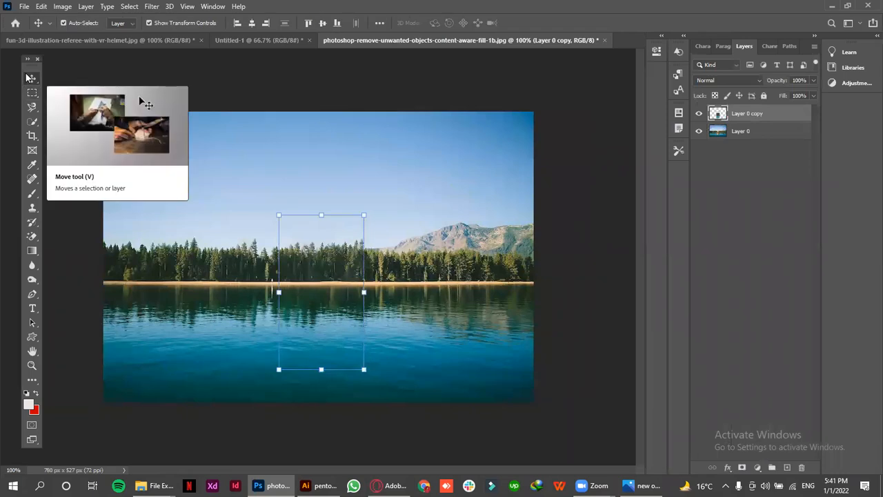
key(ctrl)
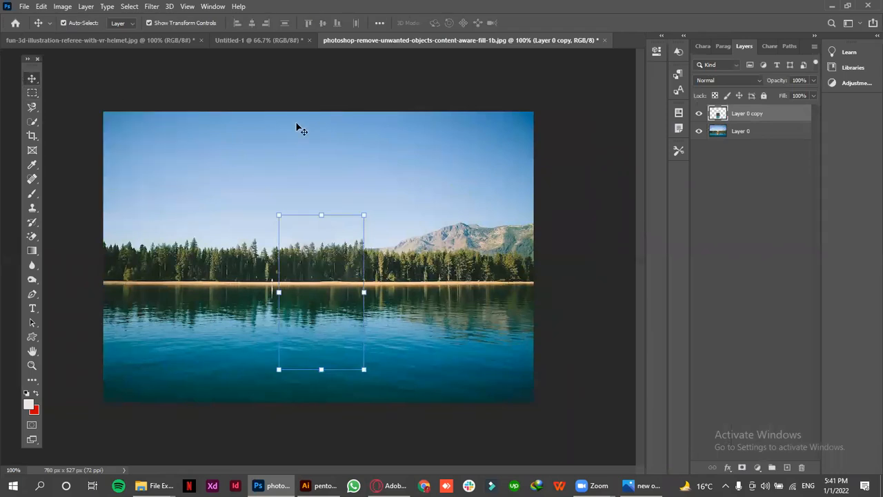
click(290, 87)
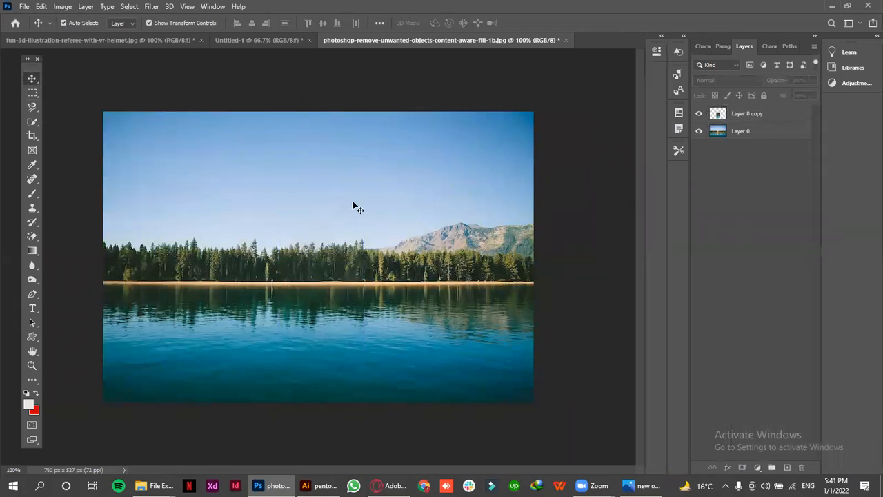
Move the filled patch off the balloon toward the mountains, and undo the move
click(353, 271)
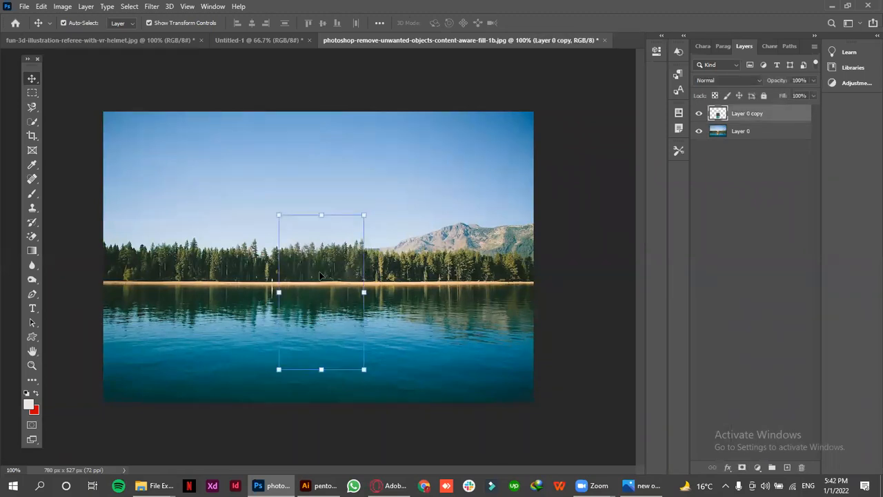
drag(321, 282, 418, 194)
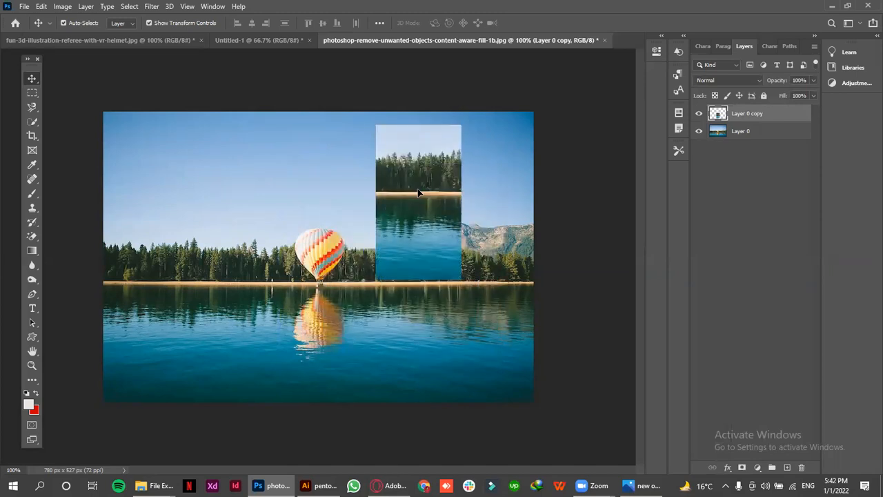
key(ctrl+z)
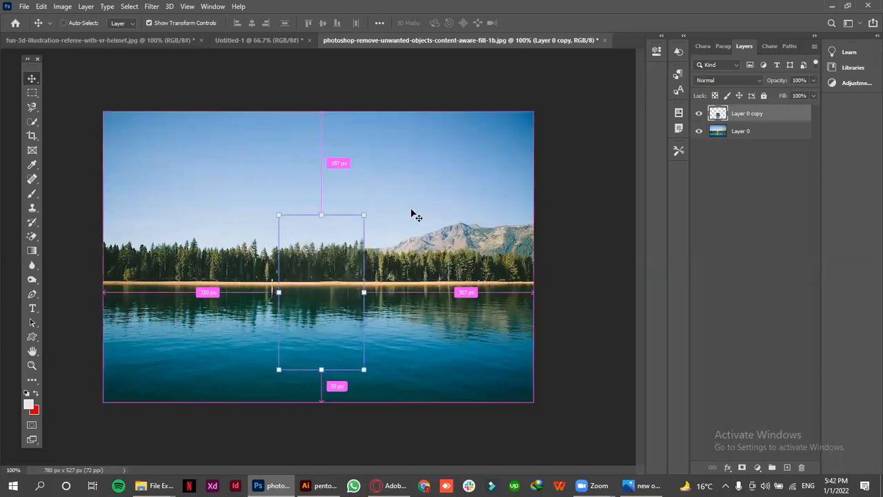
ctrl+click(413, 216)
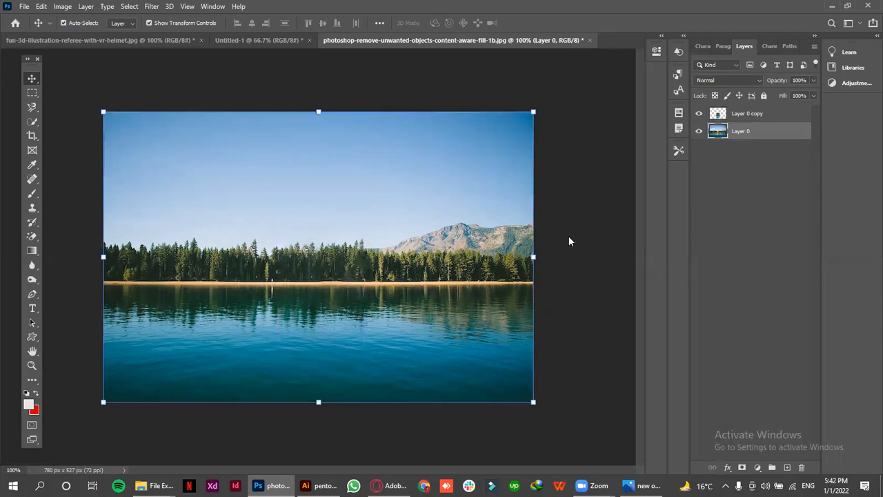
click(345, 281)
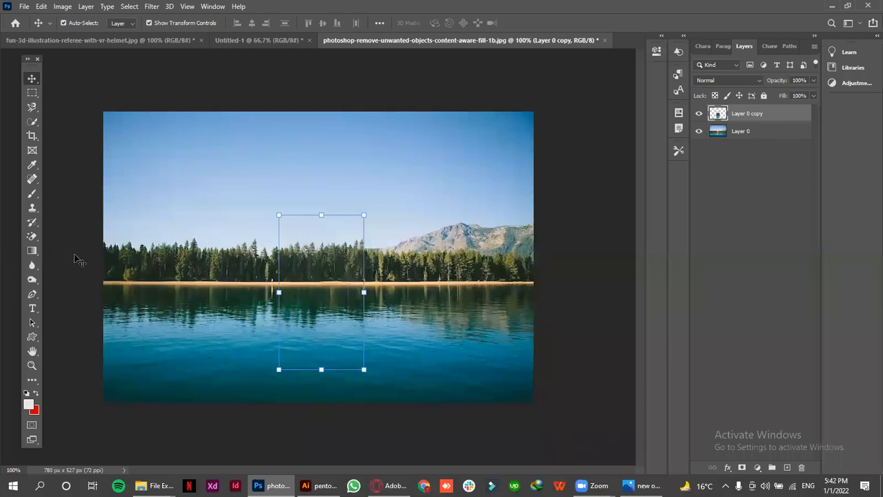
click(39, 202)
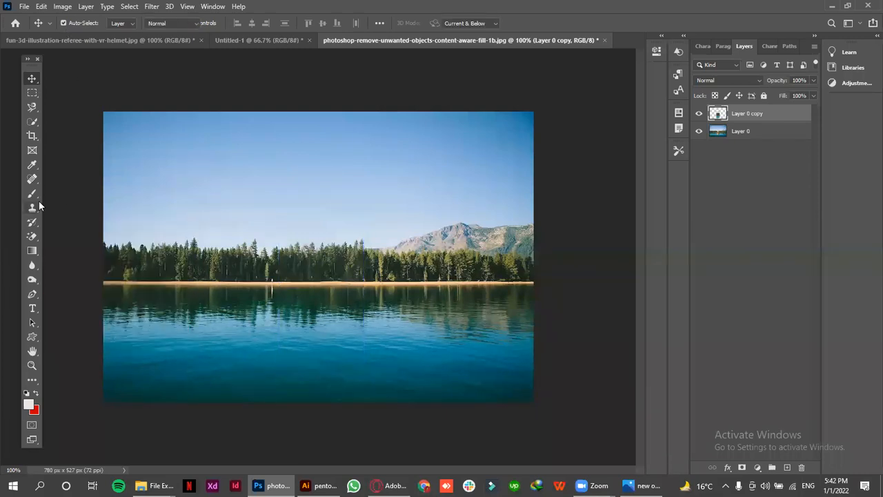
click(32, 79)
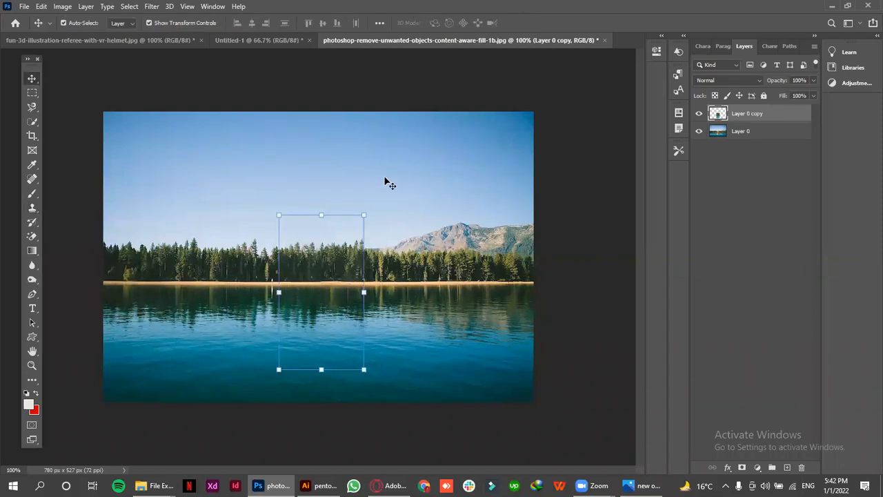
Hide Layer 0 copy and Layer 0, and close the balloon document without saving its changes
click(699, 114)
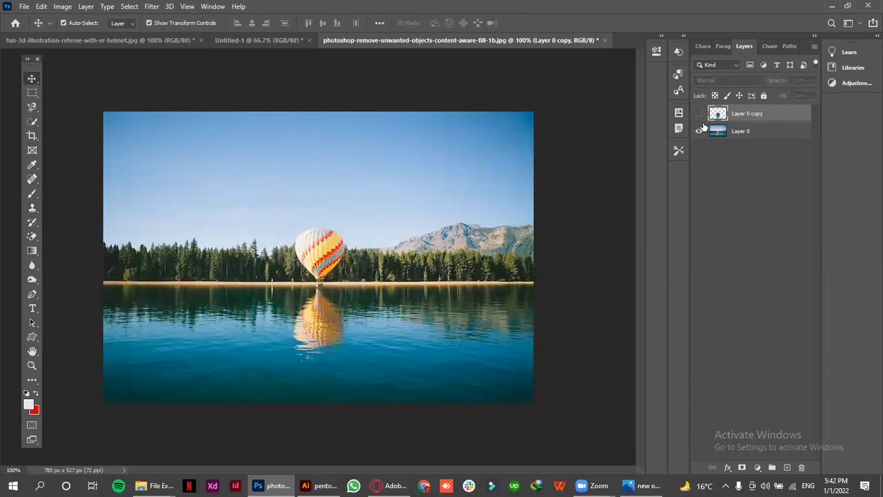
click(700, 130)
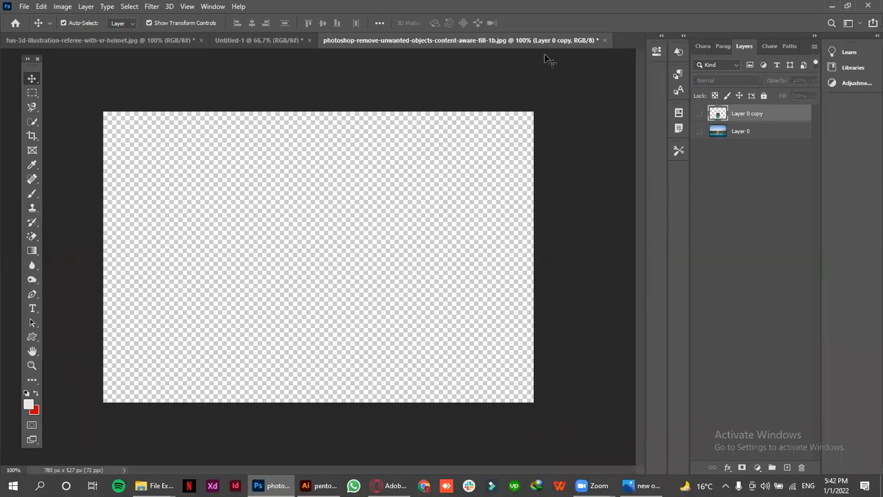
click(604, 40)
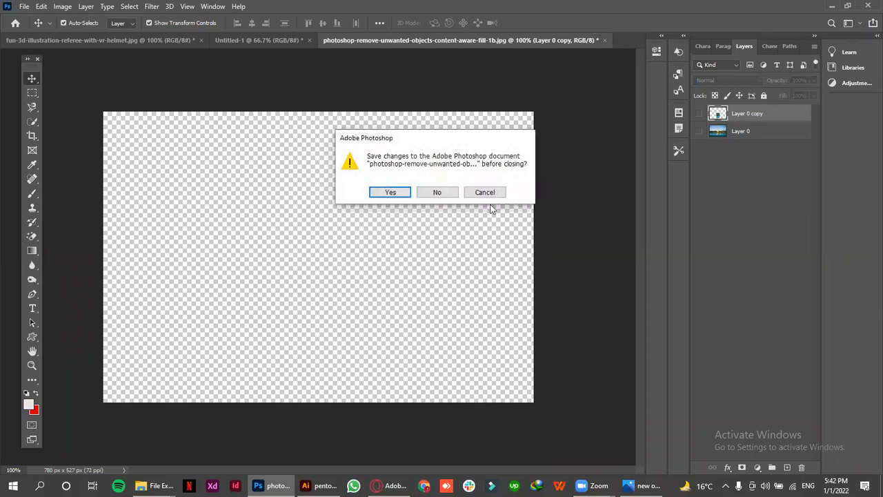
click(453, 193)
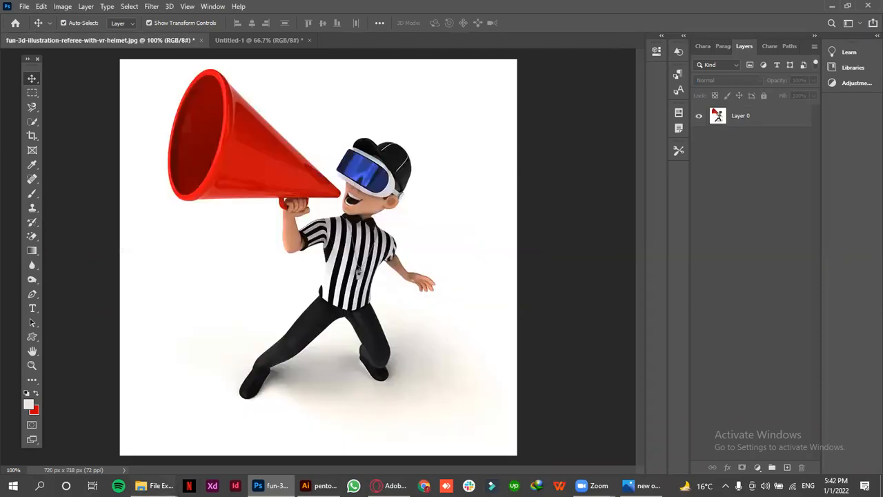
Open the green-grass-border image from the lec 4 folder as a new Photoshop document and unlock its Background layer
click(156, 485)
click(59, 434)
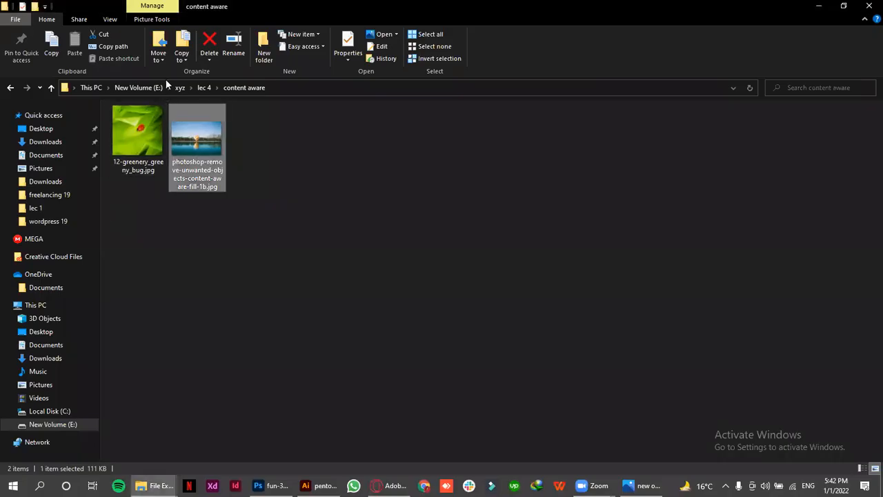
click(203, 88)
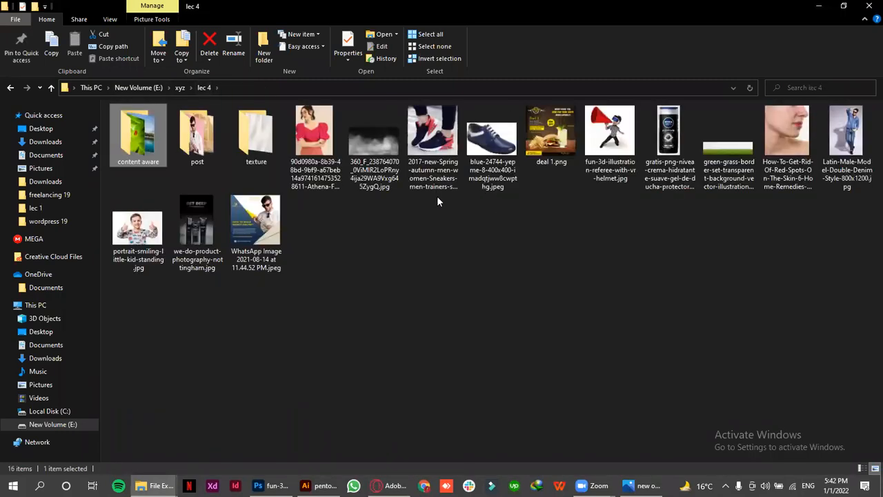
drag(728, 145, 334, 42)
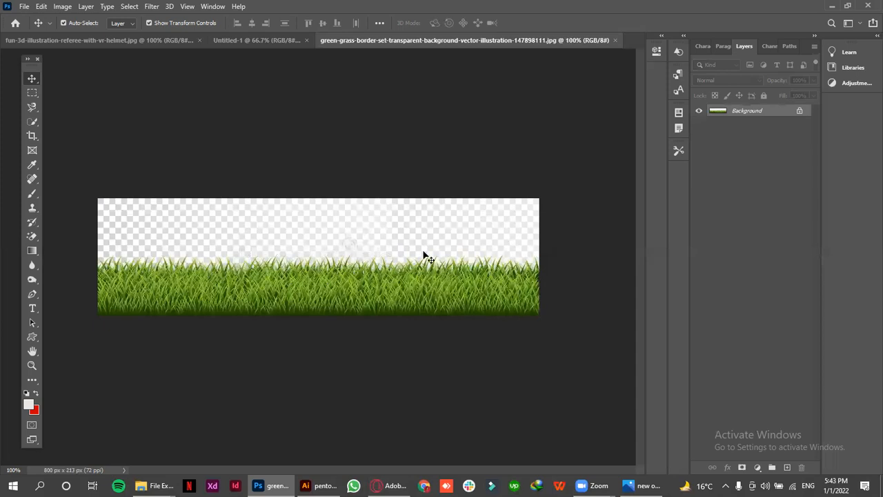
click(799, 110)
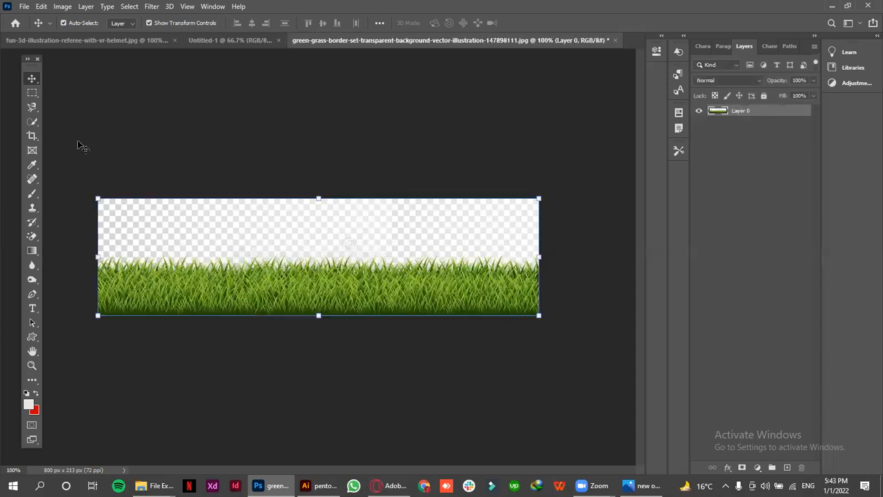
Clone grass upward with the Clone Stamp tool to raise the grass line at the image's left end
click(35, 215)
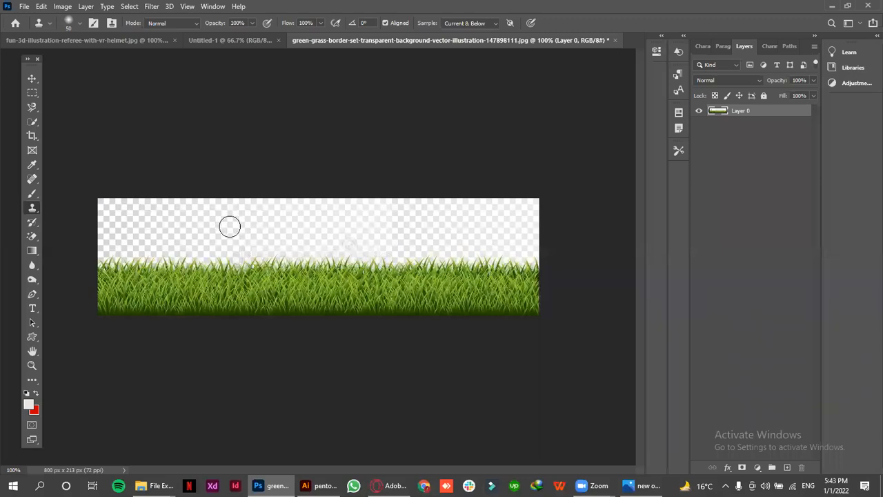
key(bracketleft)
key(bracketright)
mouse_move(112, 274)
mouse_down()
mouse_move(116, 251)
mouse_move(131, 244)
mouse_up()
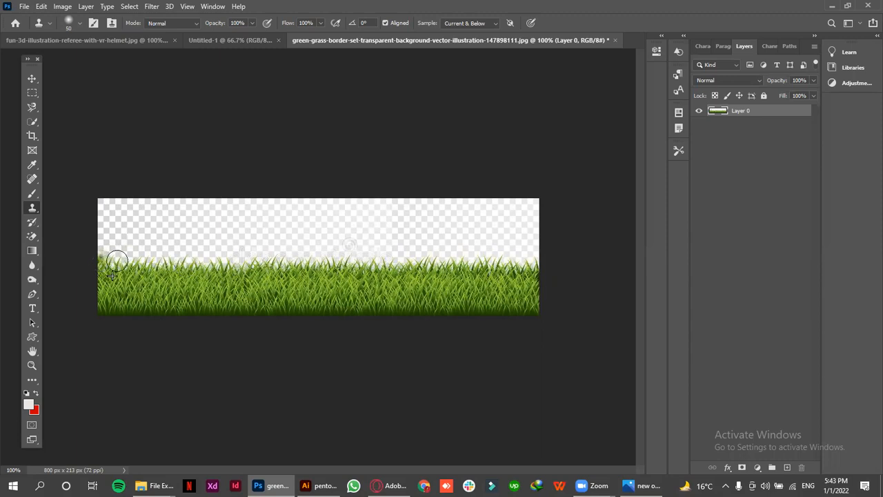
click(110, 259)
click(112, 258)
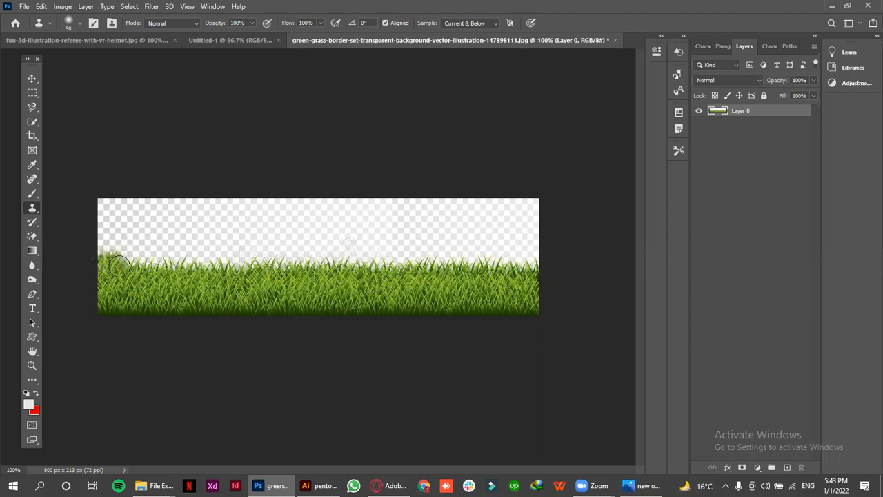
click(130, 259)
drag(131, 258, 147, 287)
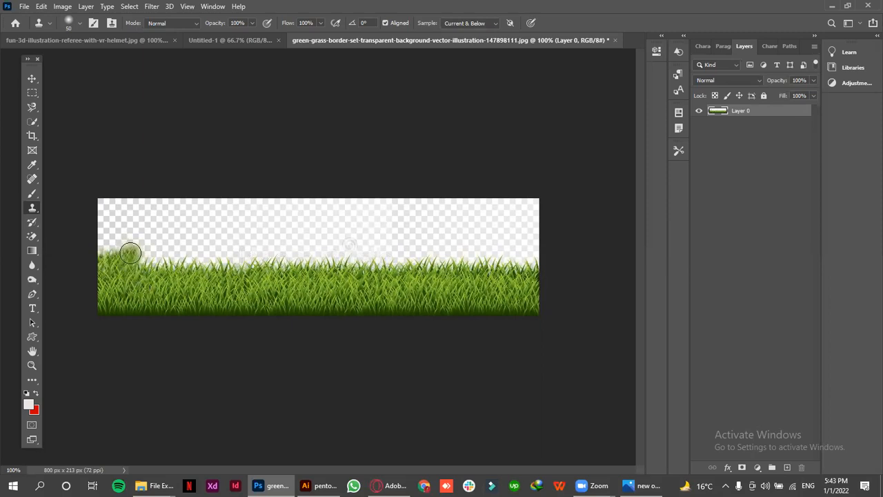
Continue raising the grass line with short cloned dabs from the left end to about a quarter of the image width
drag(131, 253, 158, 303)
alt+click(158, 304)
click(137, 257)
alt+click(158, 286)
click(141, 259)
alt+click(154, 283)
click(149, 261)
click(155, 264)
alt+click(171, 280)
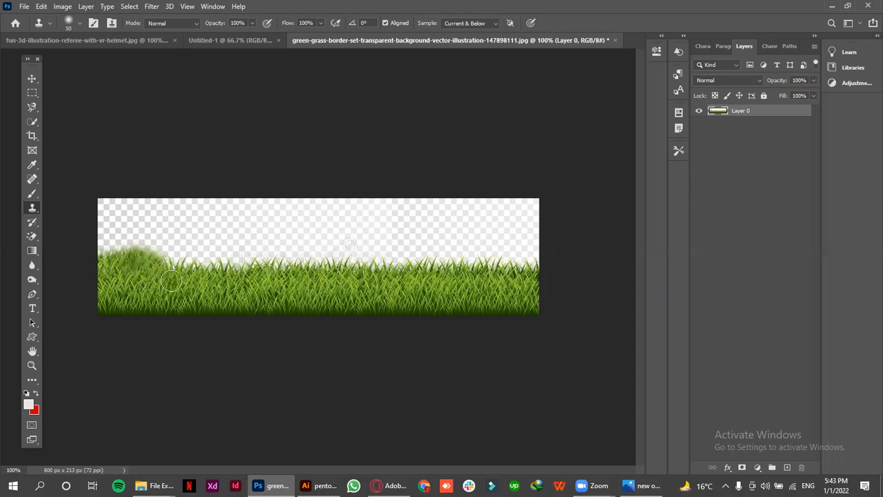
click(164, 259)
alt+click(176, 280)
click(173, 264)
alt+click(182, 277)
click(179, 264)
alt+click(190, 274)
click(188, 264)
Extend the cloned grass across the full image width, build it up in the right corner, and add a second, higher row
mouse_move(183, 262)
mouse_down()
mouse_move(550, 262)
mouse_move(527, 248)
mouse_move(536, 275)
mouse_move(539, 247)
mouse_move(495, 255)
mouse_move(507, 276)
mouse_move(530, 264)
mouse_move(534, 194)
mouse_up()
alt+click(519, 260)
drag(517, 239, 522, 222)
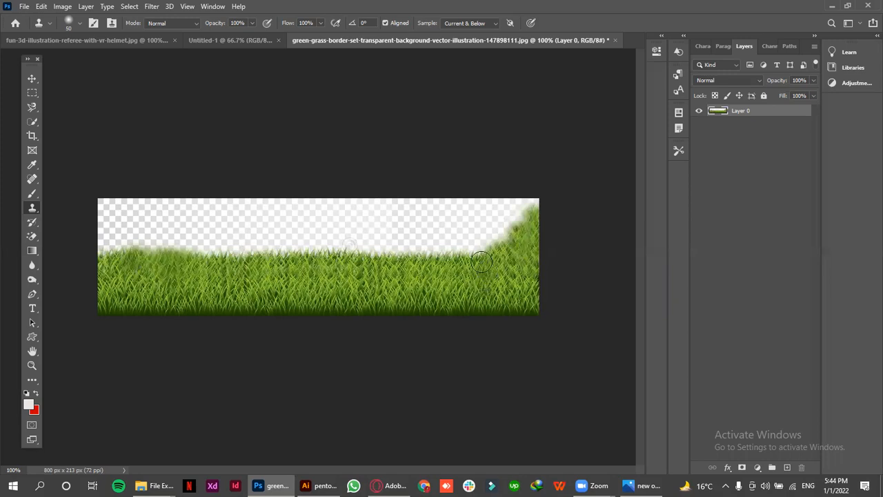
mouse_move(476, 258)
mouse_down()
mouse_move(96, 249)
mouse_move(108, 232)
mouse_move(101, 192)
mouse_move(108, 249)
mouse_move(124, 240)
mouse_move(522, 247)
mouse_up()
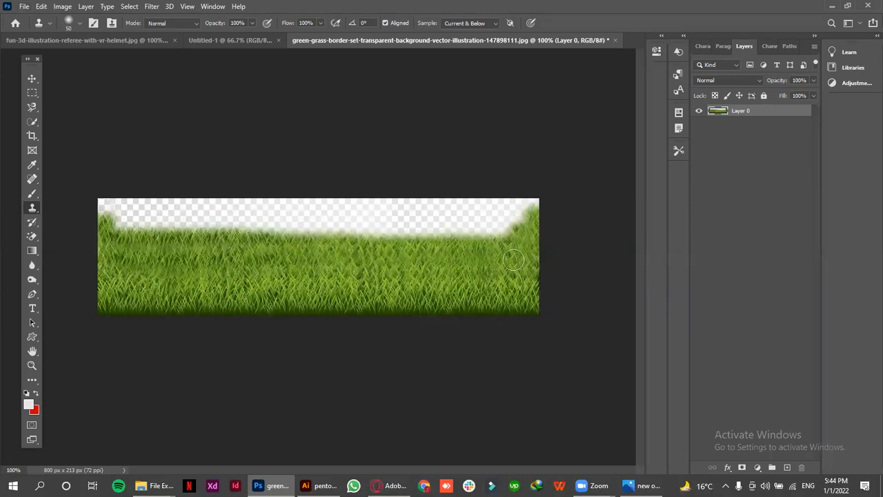
Clone grass along the image's top edge, covering both upper corners and most of the remaining transparent area
click(524, 203)
mouse_move(525, 203)
mouse_down()
mouse_move(521, 269)
mouse_move(522, 205)
mouse_move(497, 239)
mouse_move(491, 273)
mouse_move(494, 233)
mouse_move(86, 223)
mouse_move(167, 213)
mouse_up()
alt+click(126, 263)
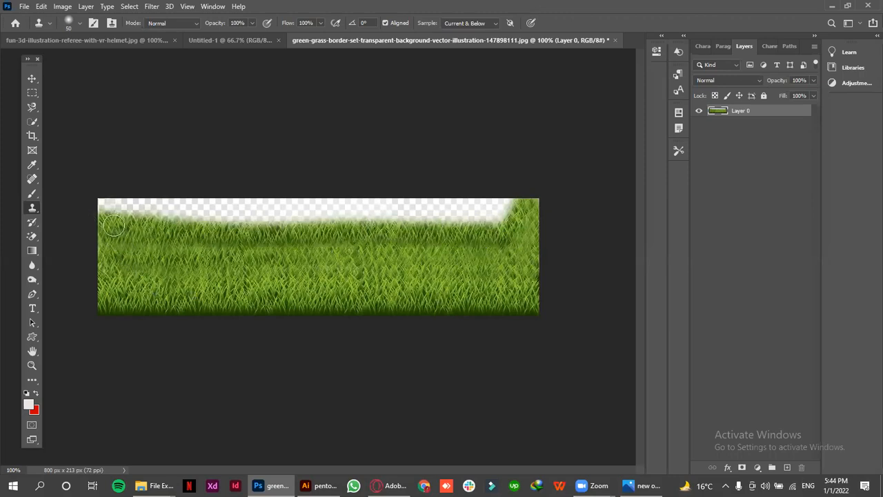
drag(97, 196, 101, 206)
drag(179, 207, 532, 191)
alt+click(513, 260)
drag(500, 211, 376, 211)
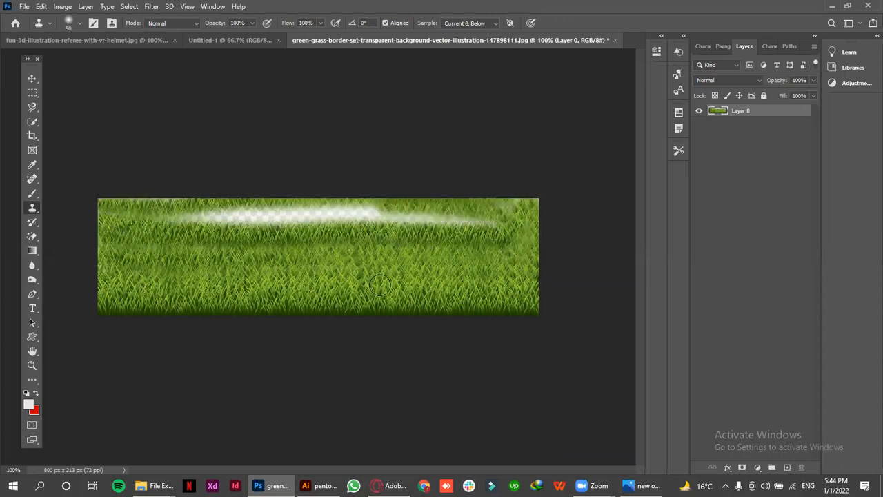
Cover the remaining transparent strip near the image's top with grass cloned from lower in the picture
alt+click(219, 234)
mouse_move(165, 219)
mouse_down()
mouse_move(191, 216)
mouse_move(177, 217)
mouse_move(178, 207)
mouse_move(210, 212)
mouse_up()
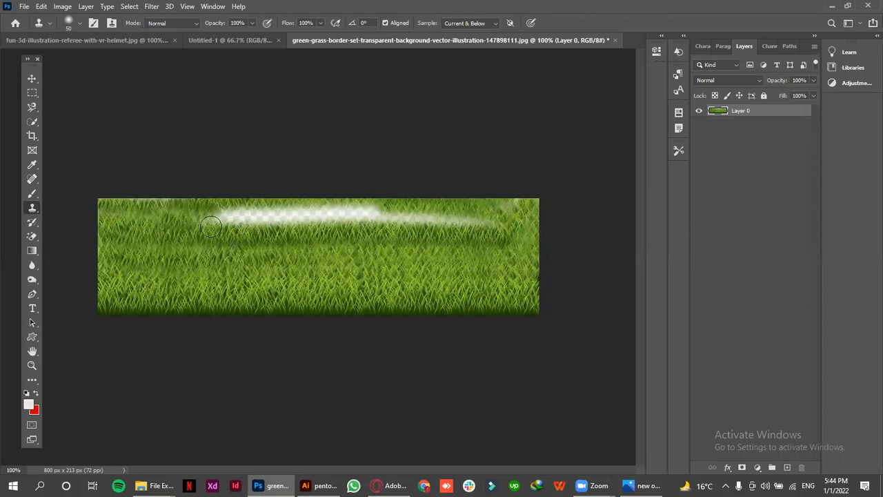
mouse_move(203, 212)
mouse_down()
mouse_move(270, 210)
mouse_move(249, 238)
mouse_move(224, 193)
mouse_move(231, 213)
mouse_move(292, 211)
mouse_up()
drag(242, 222, 312, 221)
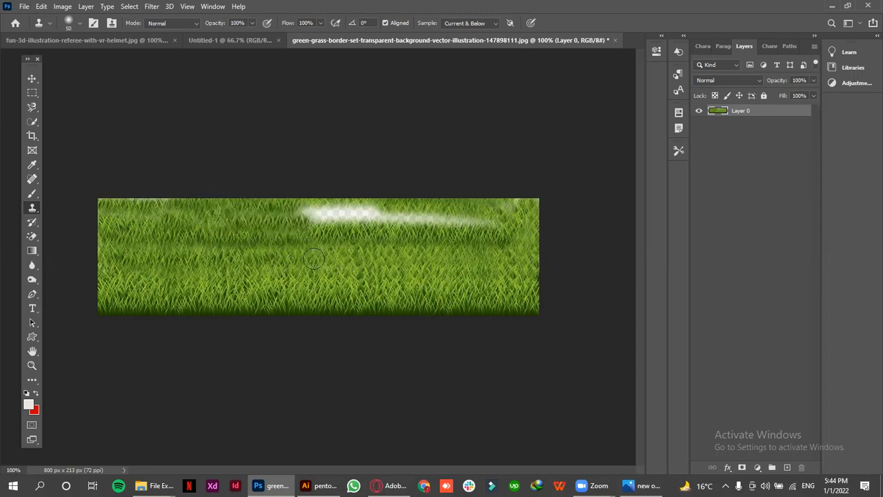
mouse_move(250, 216)
mouse_down()
mouse_move(379, 199)
mouse_move(411, 206)
mouse_up()
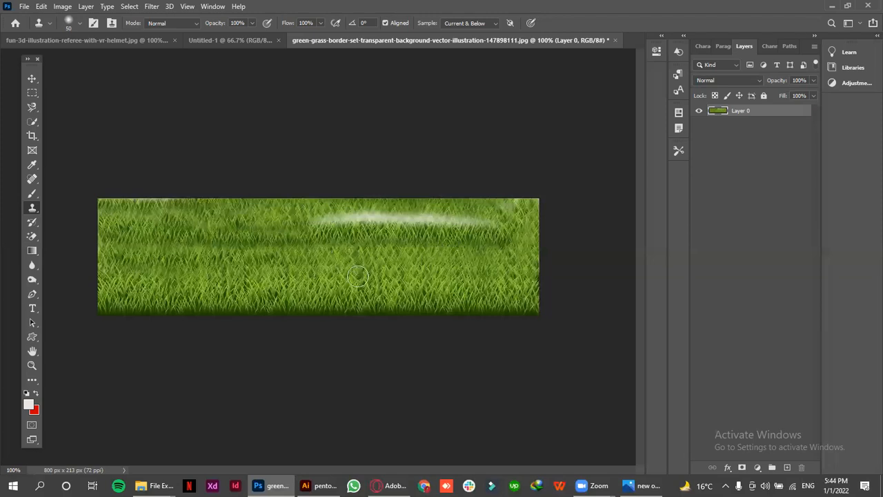
drag(318, 225, 492, 217)
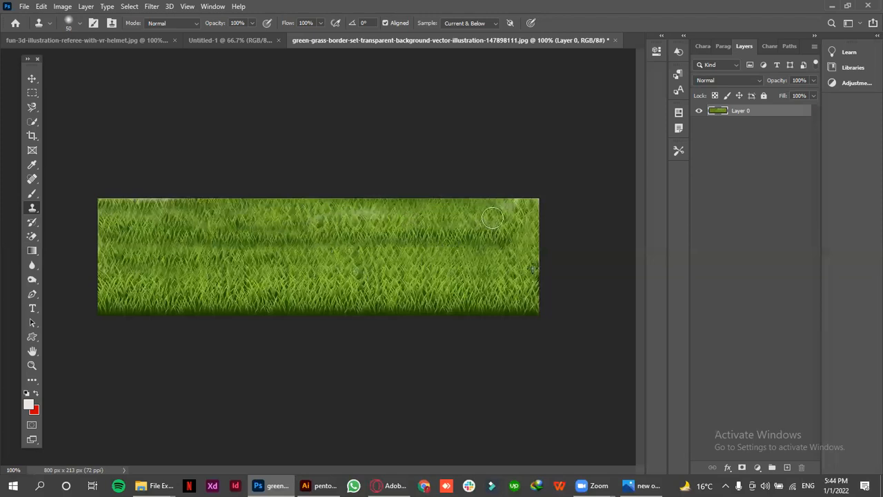
drag(340, 214, 414, 213)
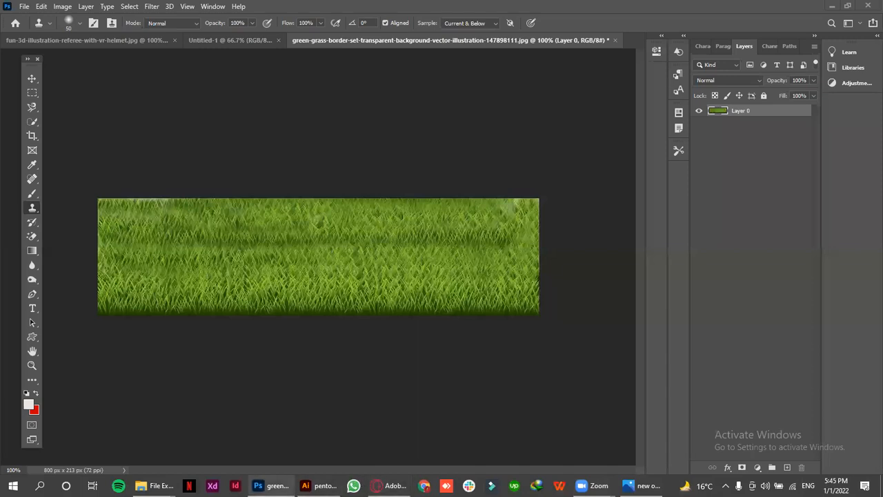
Close the green-grass-border document without saving its changes and switch to the Move tool
click(615, 39)
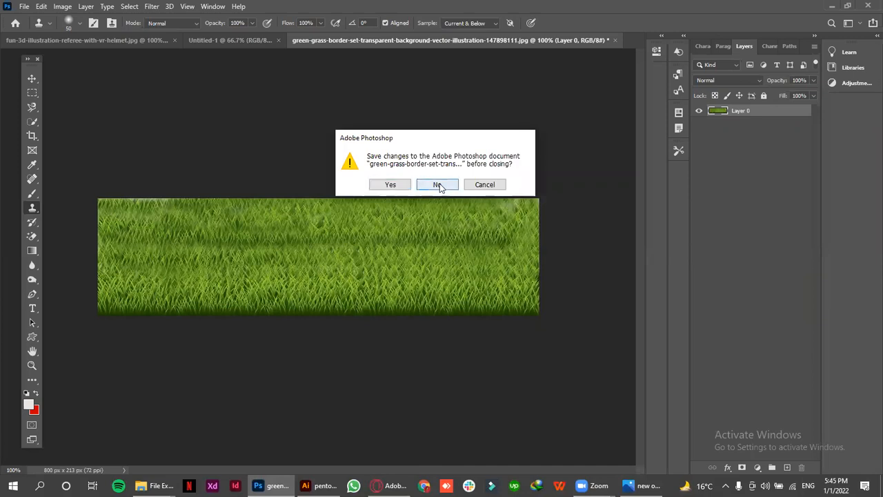
click(438, 185)
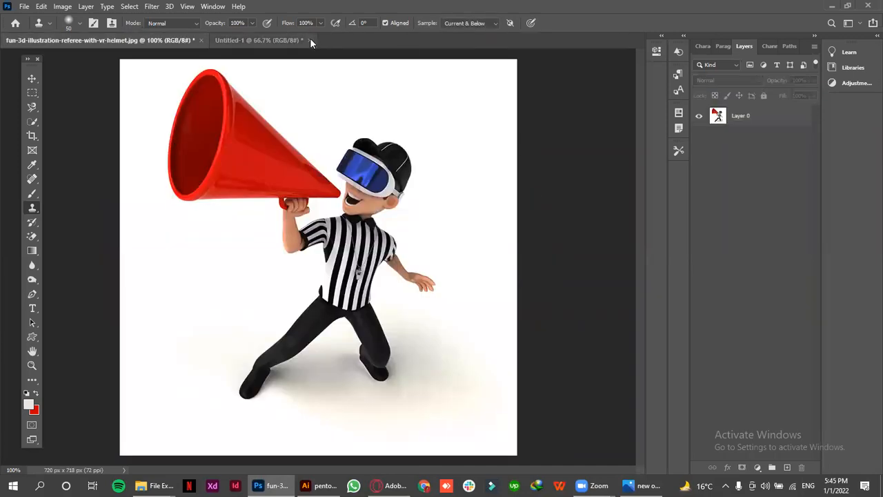
click(31, 78)
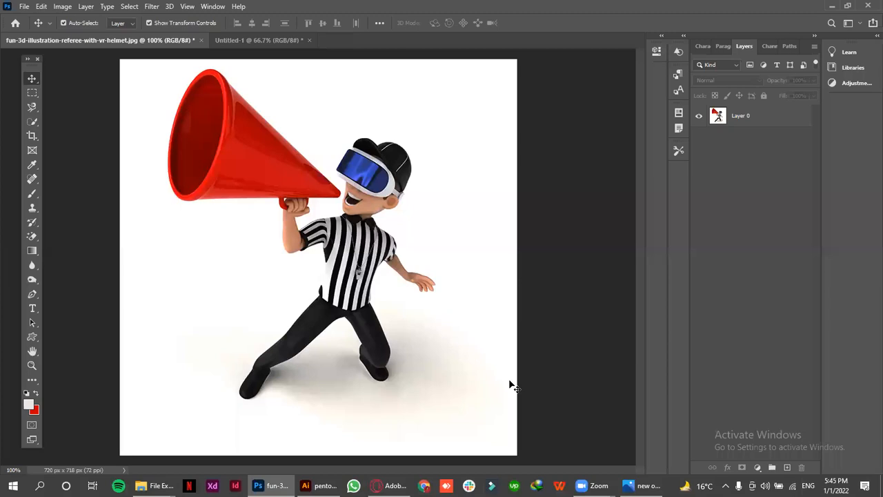
Open the portrait of the woman in the pink top from the lec 4 folder as a new Photoshop document
key(alt+Tab)
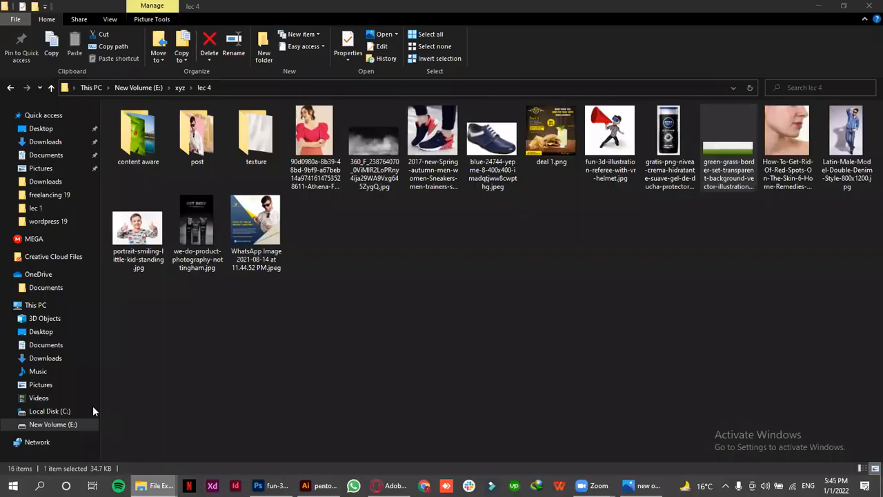
drag(314, 141, 369, 52)
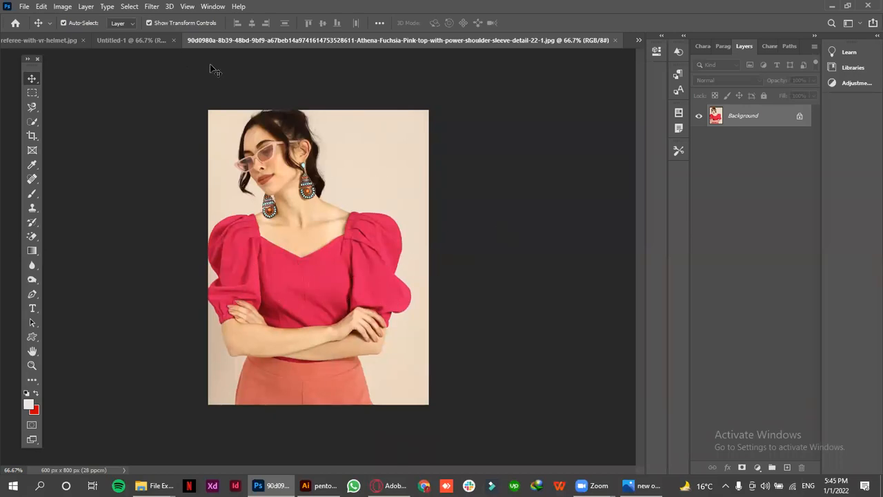
Select the pink top with the Quick Selection tool, adding the thin strip below the crossed arms with a size 10 brush
drag(30, 123, 69, 130)
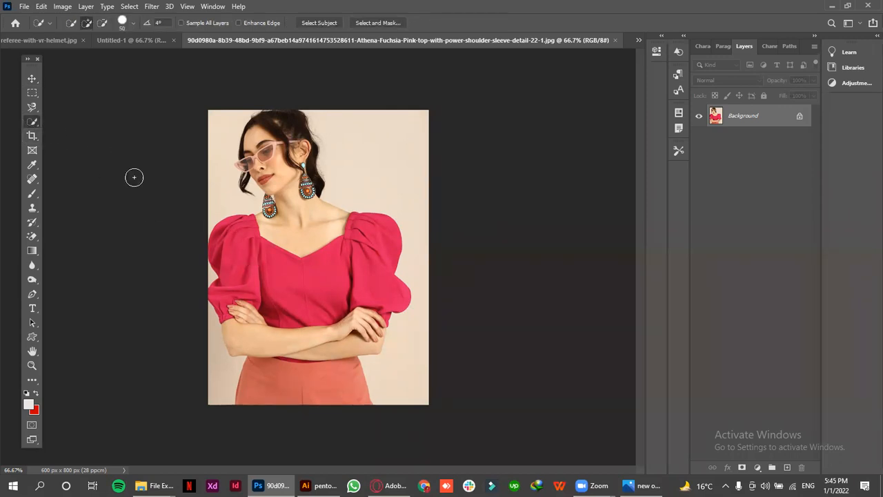
mouse_move(242, 250)
mouse_down()
mouse_move(233, 235)
mouse_move(306, 300)
mouse_move(296, 297)
mouse_move(361, 256)
mouse_up()
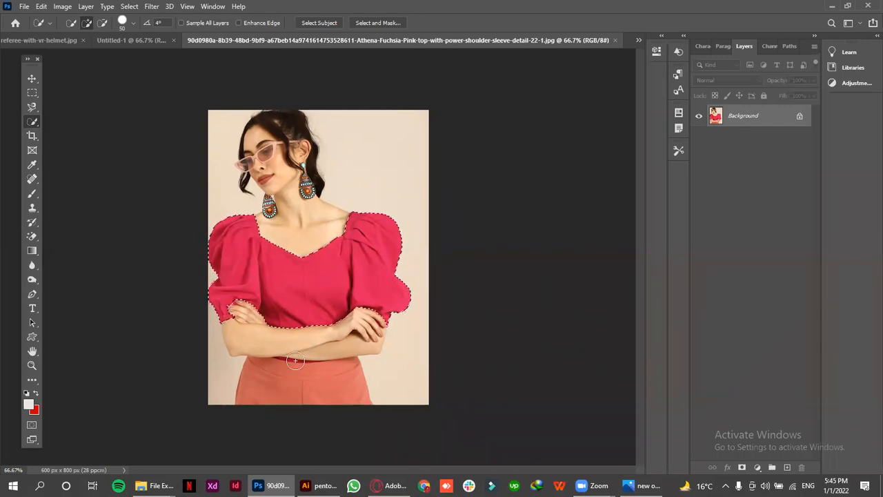
key(bracketleft)
key(bracketleft)
key(bracketleft)
key(bracketleft)
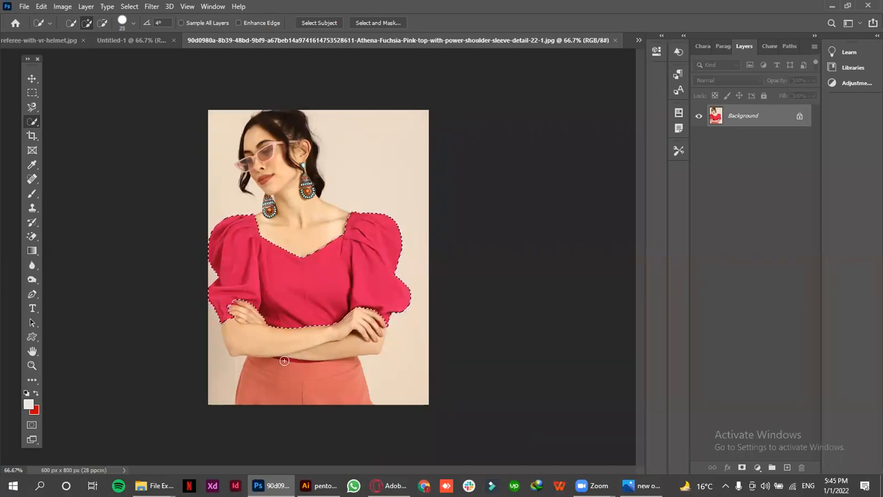
drag(291, 357, 292, 353)
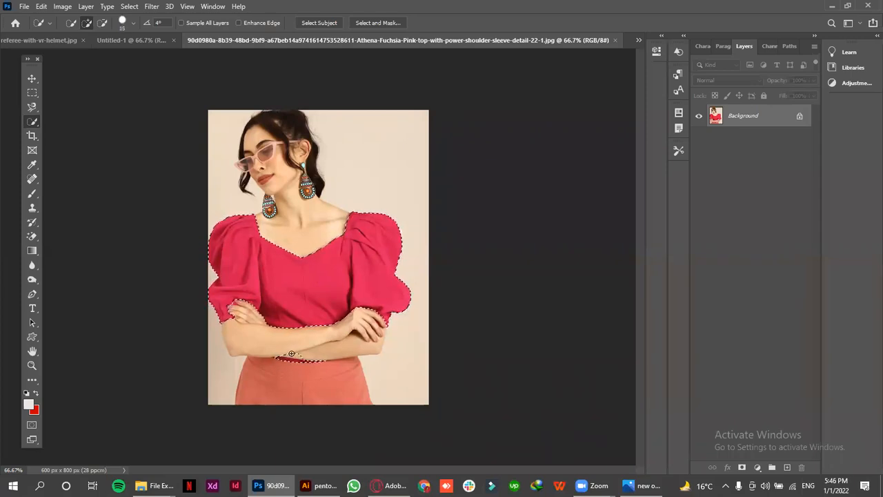
key(ctrl+z)
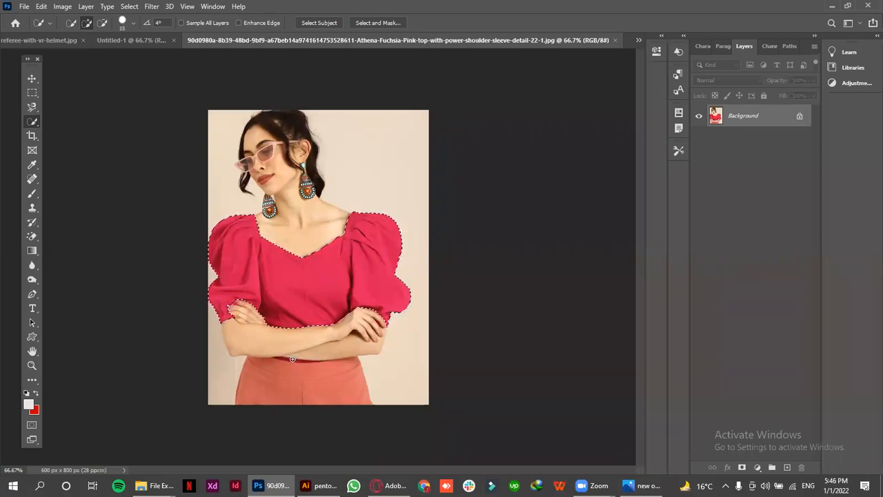
key(bracketleft)
drag(287, 360, 324, 360)
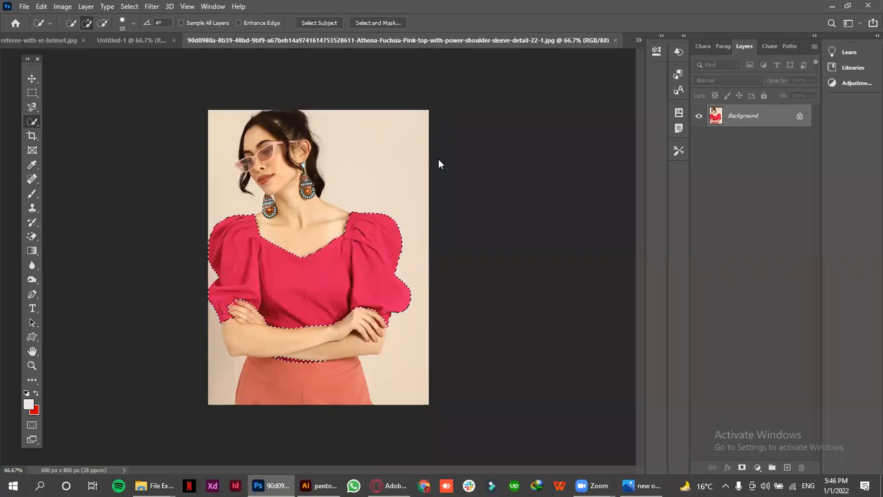
key(ctrl+d)
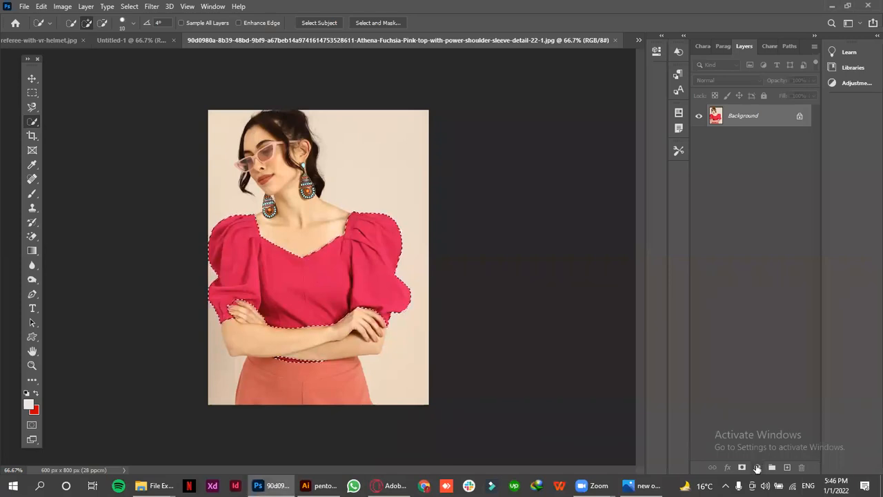
Add a Hue/Saturation adjustment layer masked to the selected top and make its adjustment active rather than its mask
click(757, 467)
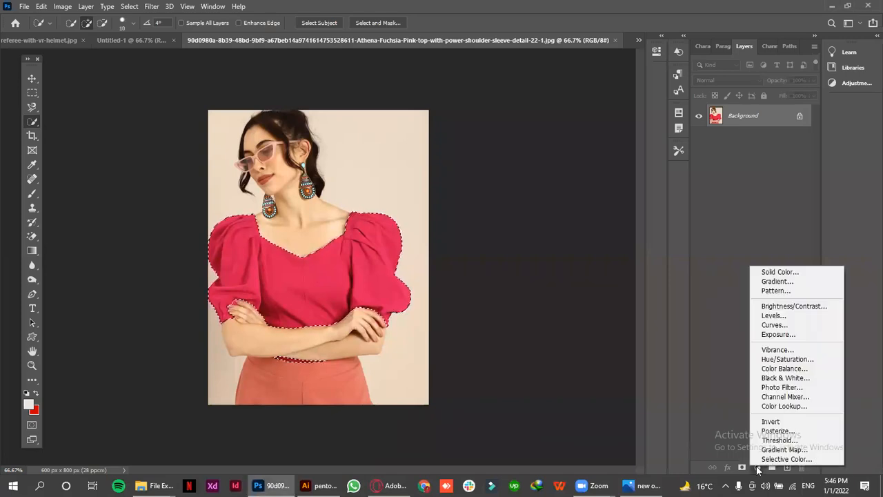
click(768, 361)
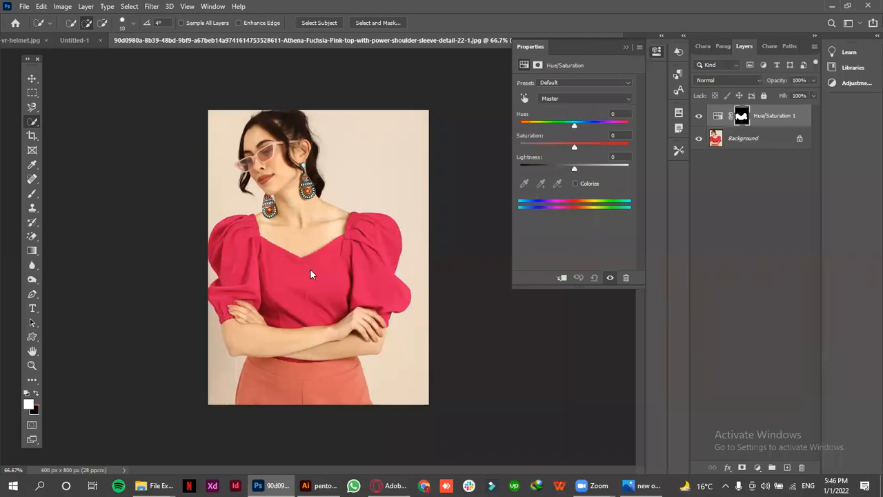
click(717, 116)
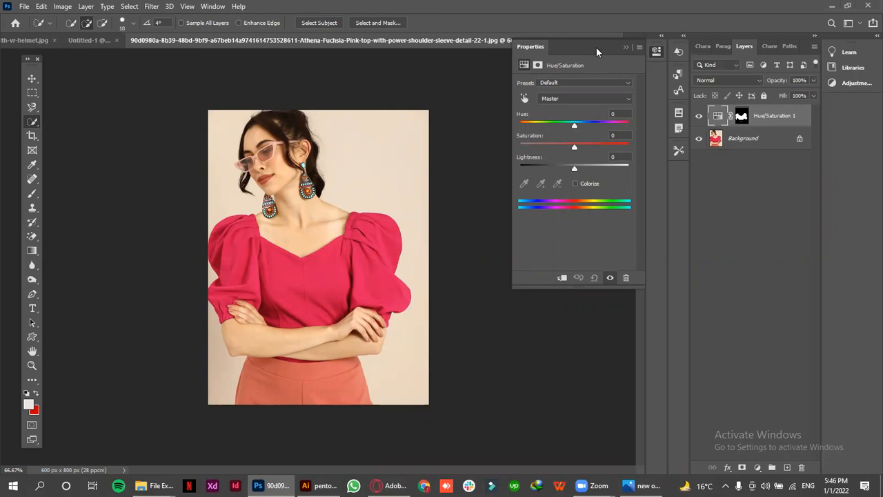
Float the adjustment's properties beside the portrait and recolor the top blue with Hue -115, Saturation -28 and Lightness -7
drag(588, 40, 553, 67)
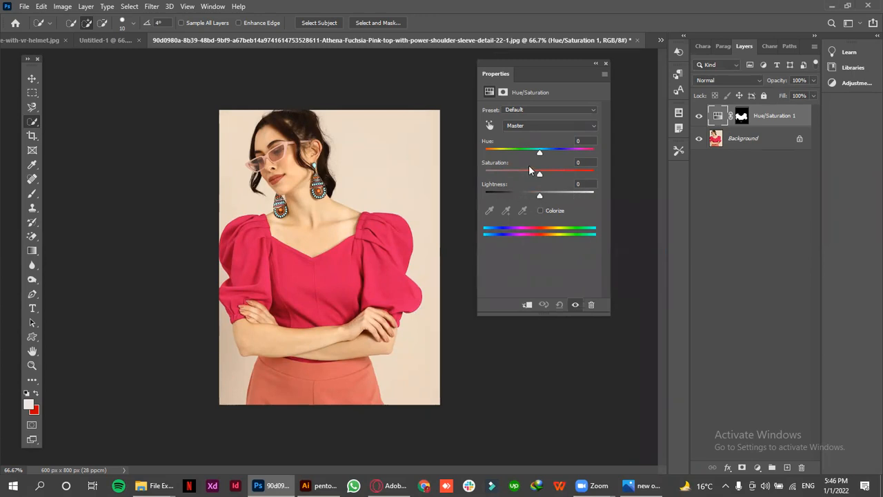
drag(536, 158, 523, 173)
drag(582, 152, 500, 157)
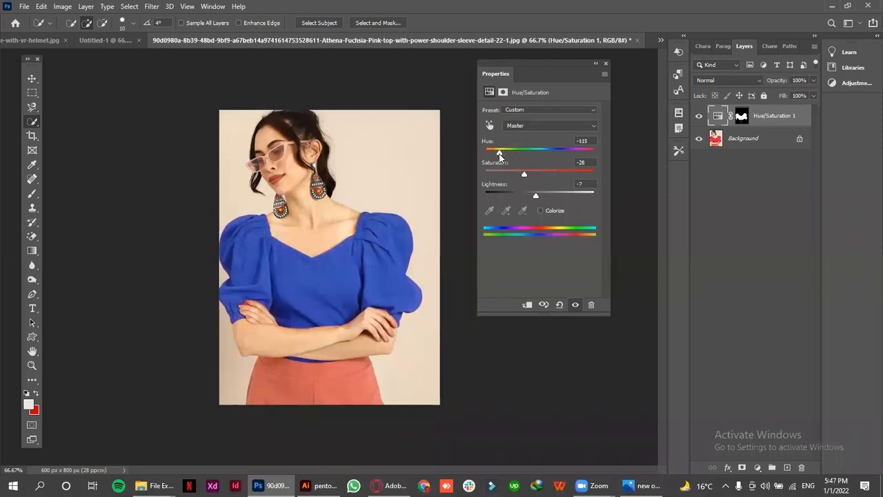
Switch to the Move tool and deselect the Hue/Saturation adjustment layer
click(33, 79)
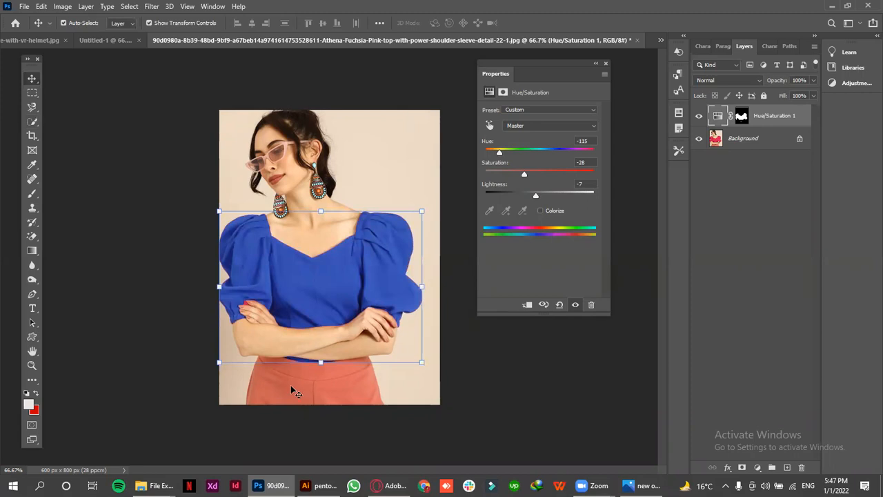
click(183, 366)
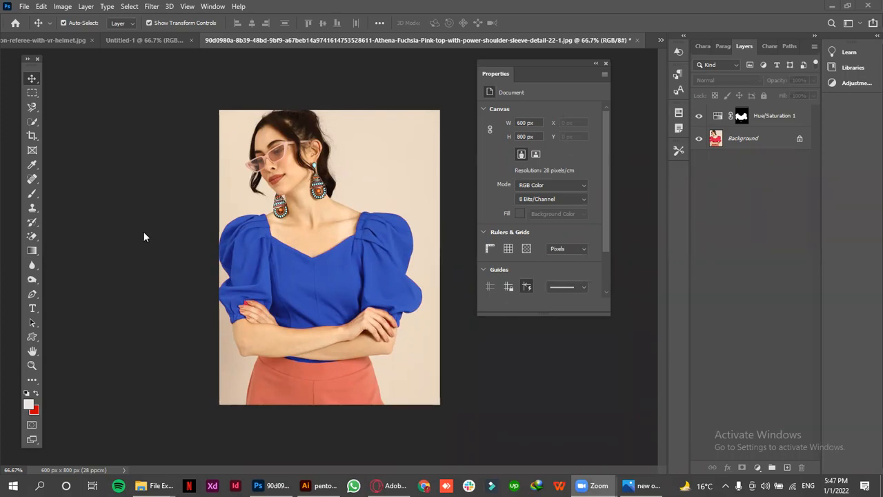
click(33, 79)
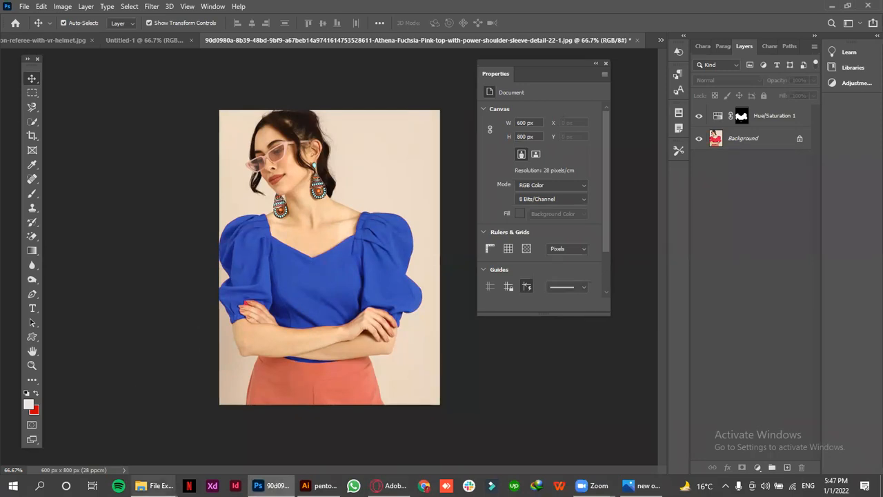
Open the blue shoe image from the lec 4 folder as a separate Photoshop document
mouse_move(156, 485)
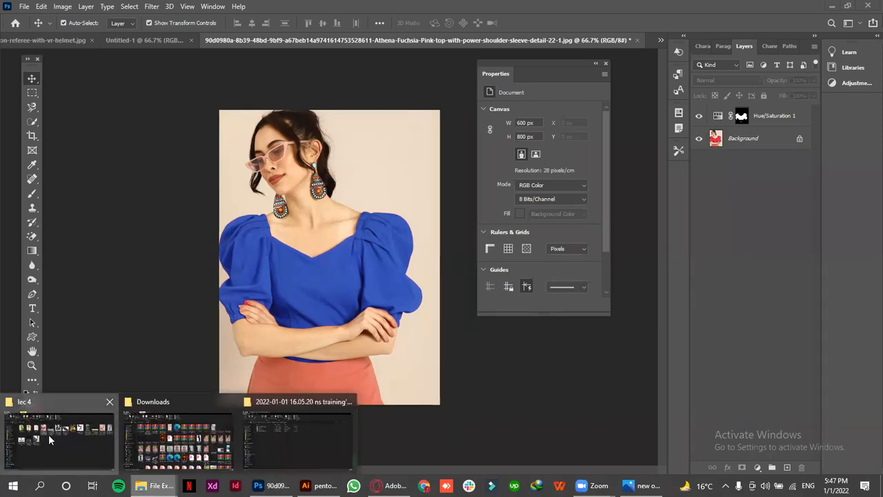
click(52, 441)
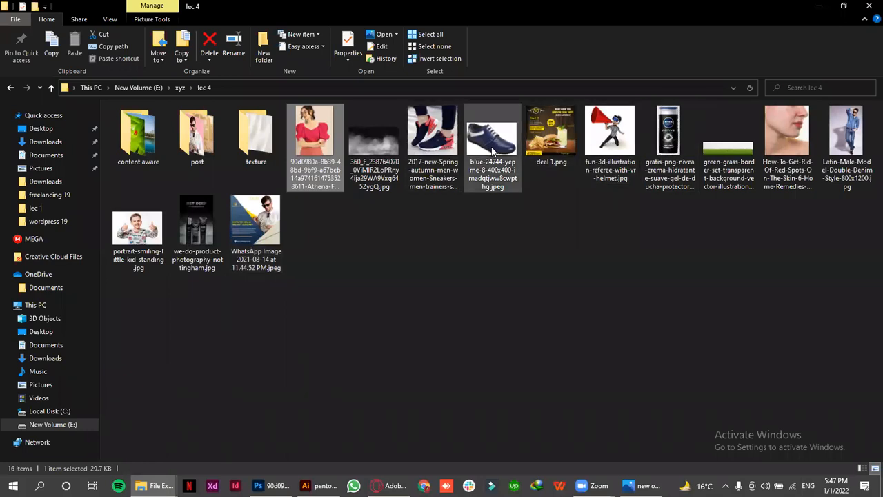
drag(488, 136, 653, 42)
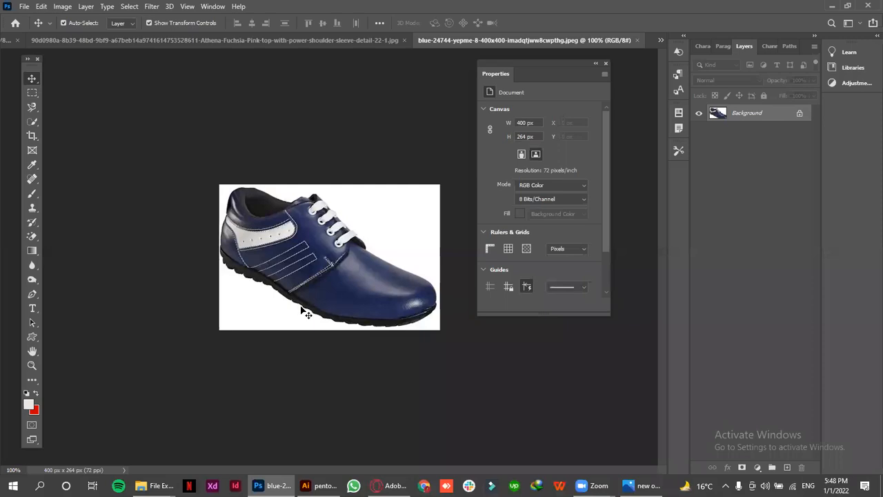
Try the Eraser with a size 30 brush on the white area below the shoe, and undo the strokes
key(ctrl+space)
click(307, 259)
click(307, 259)
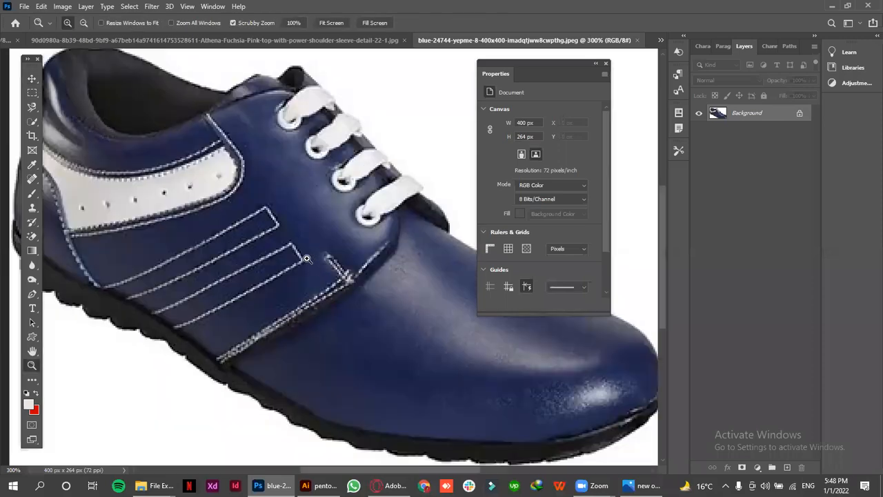
key(ctrl+space)
scroll(307, 262, down, 2)
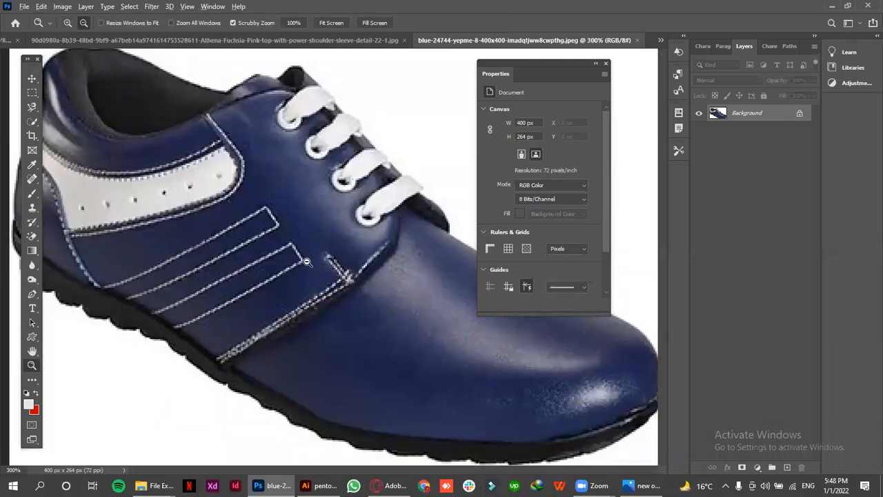
scroll(307, 263, down, 2)
scroll(293, 265, down, 2)
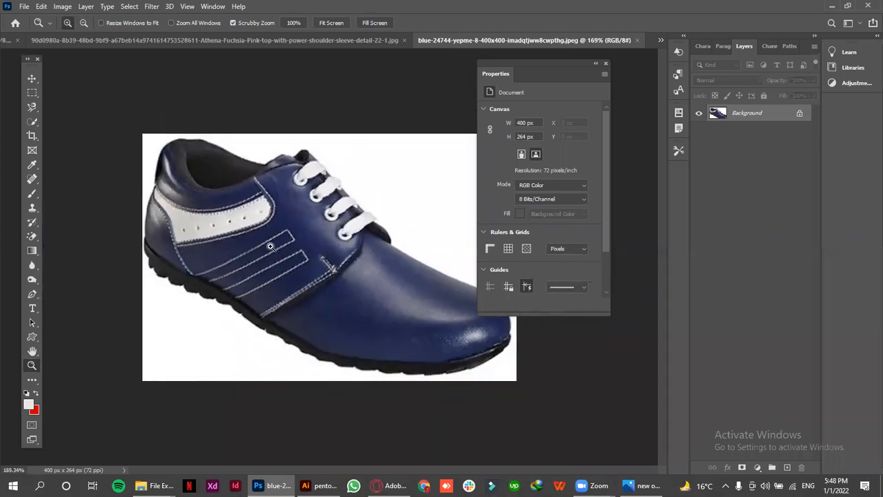
click(29, 237)
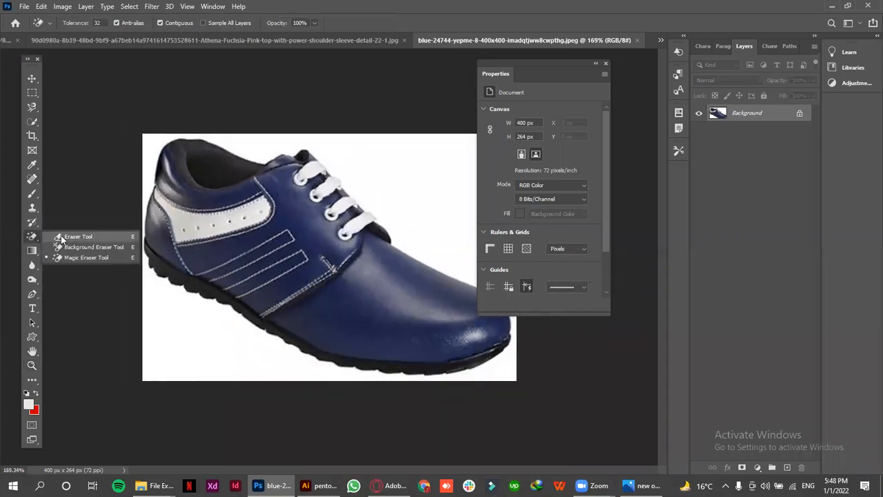
click(61, 237)
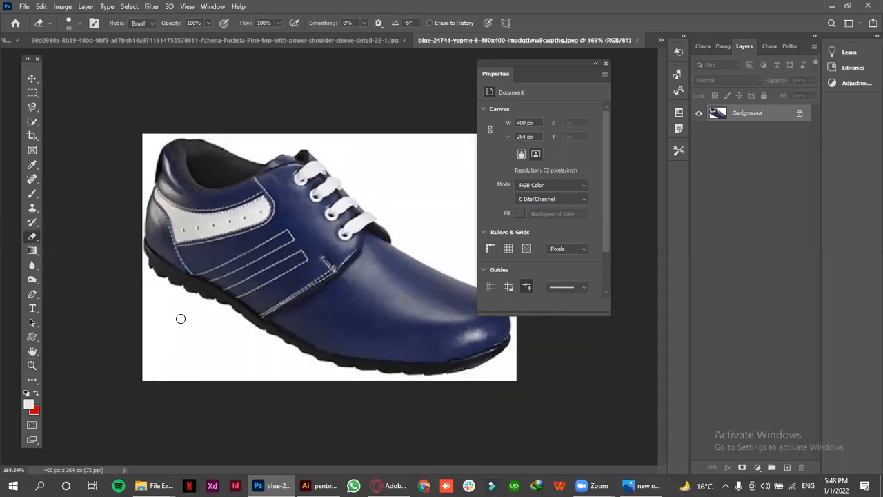
key(bracketright)
key(bracketright)
click(145, 297)
mouse_move(236, 401)
mouse_down()
mouse_move(145, 311)
mouse_move(166, 316)
mouse_up()
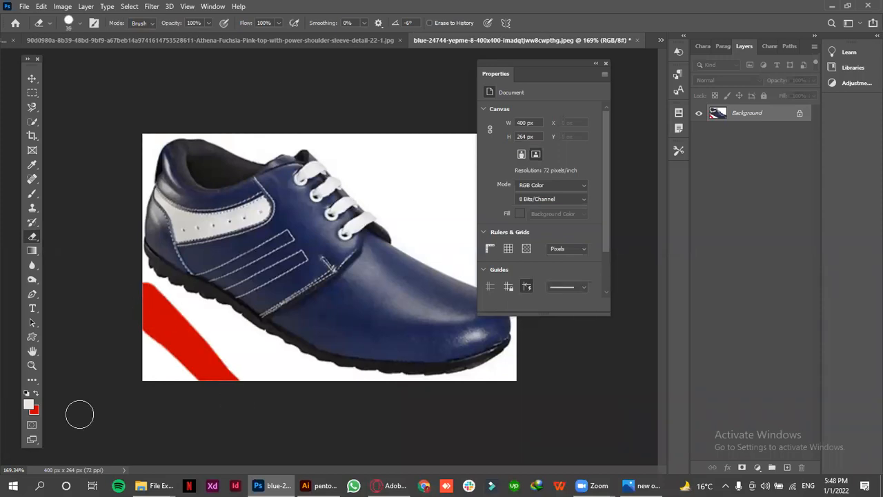
key(ctrl+z)
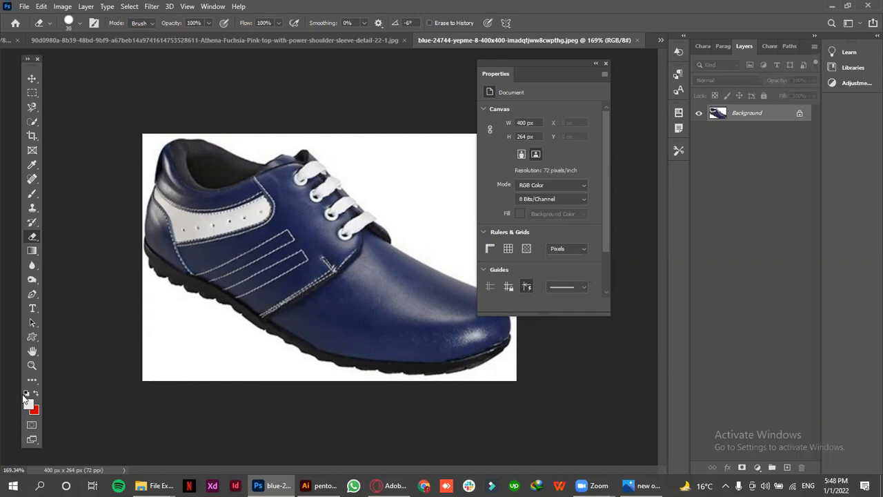
Reset the colors to default, unlock the Background layer, and try erasing the white area under the shoe before undoing it
click(27, 390)
click(799, 113)
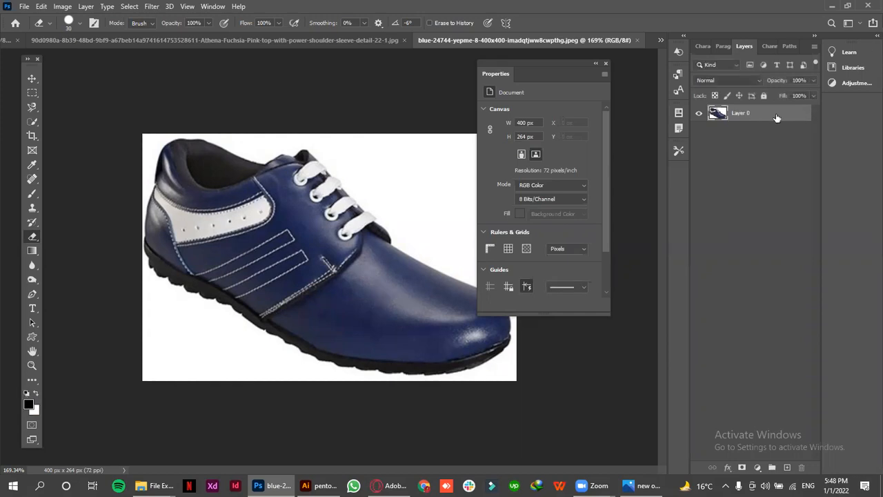
mouse_move(133, 358)
mouse_down()
mouse_move(183, 412)
mouse_move(137, 292)
mouse_move(141, 304)
mouse_move(123, 279)
mouse_move(189, 395)
mouse_move(152, 301)
mouse_move(137, 284)
mouse_move(171, 311)
mouse_move(211, 381)
mouse_move(133, 341)
mouse_move(207, 403)
mouse_move(204, 365)
mouse_move(175, 314)
mouse_move(240, 348)
mouse_move(291, 403)
mouse_move(176, 344)
mouse_move(226, 347)
mouse_move(323, 380)
mouse_move(250, 360)
mouse_move(238, 335)
mouse_move(151, 309)
mouse_move(295, 354)
mouse_move(351, 382)
mouse_move(500, 376)
mouse_move(333, 354)
mouse_move(375, 364)
mouse_up()
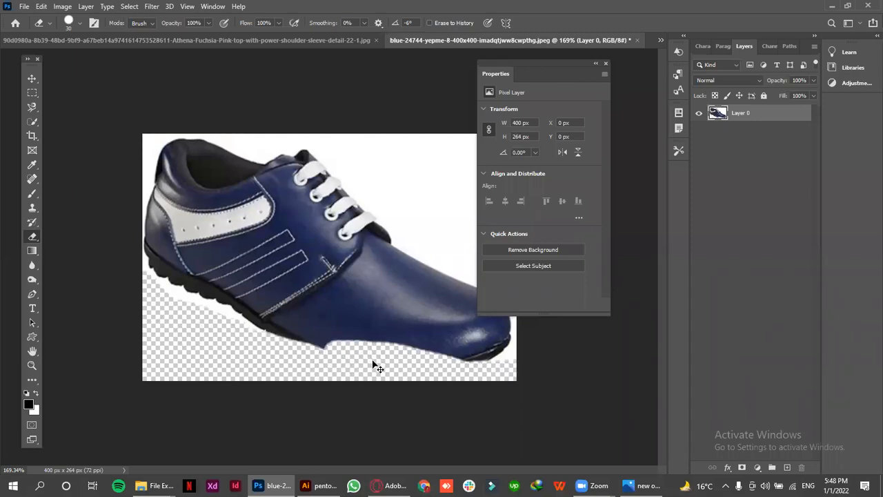
key(ctrl+z)
Remove the white backdrop around the shoe with the Magic Eraser at tolerance 32, with the Properties panel moved clear of the image
right_click(25, 237)
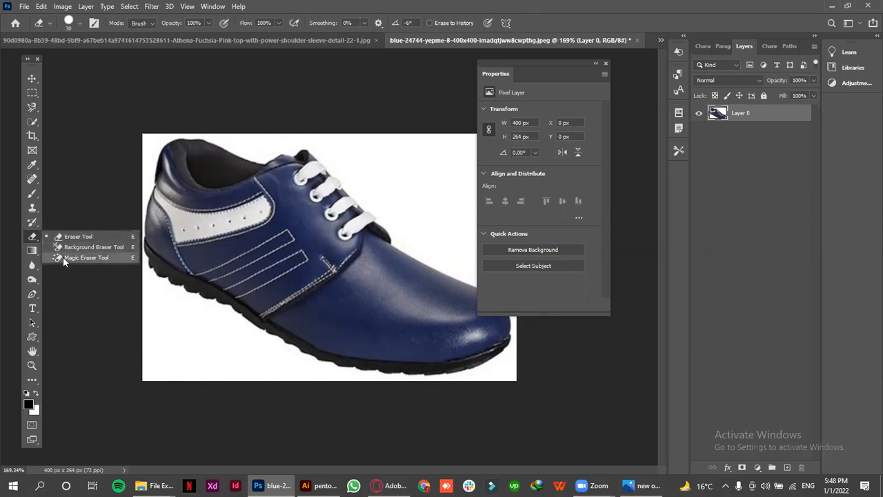
click(63, 257)
drag(545, 60, 610, 60)
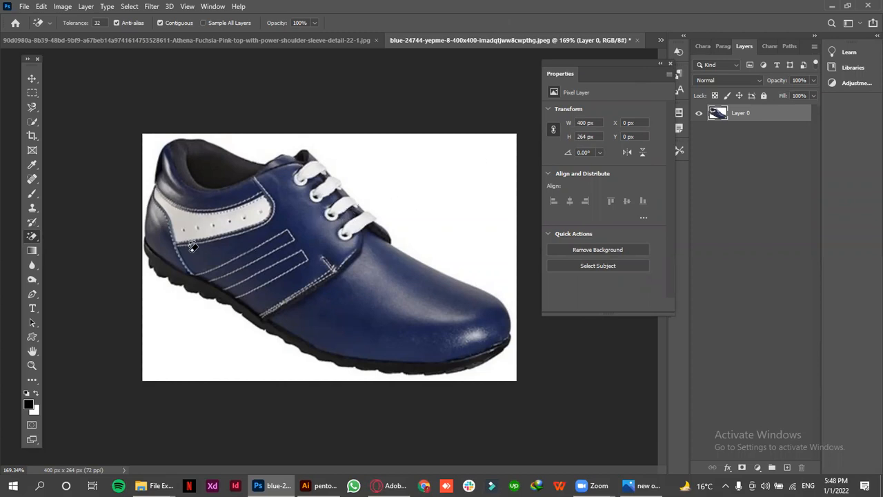
click(447, 148)
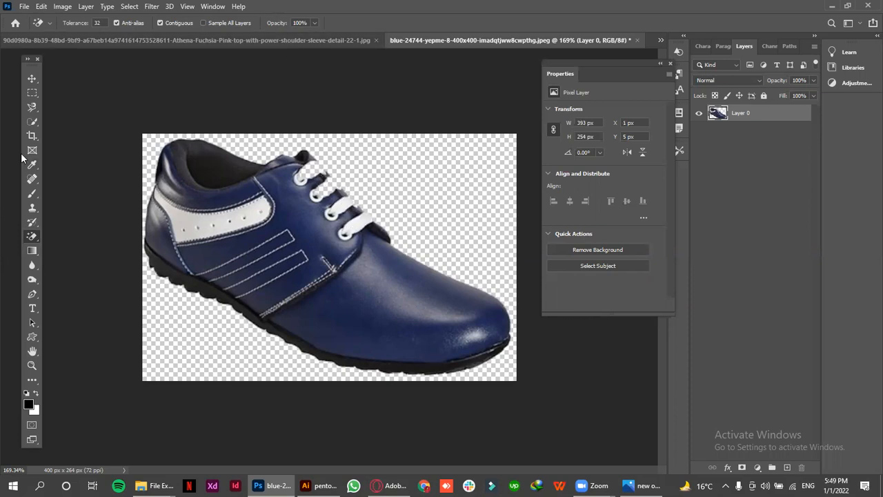
Undo the backdrop removal and close the shoe image without saving
key(ctrl+z)
click(637, 40)
click(434, 184)
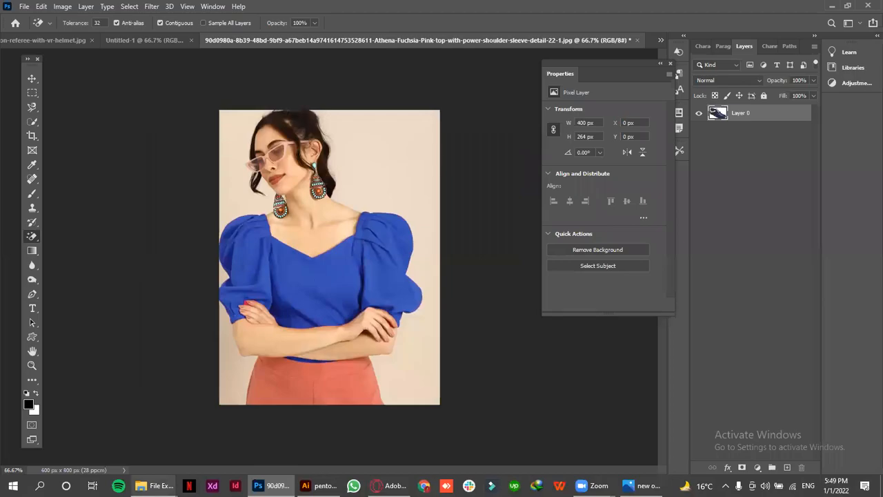
Open Emily-Jug.jpg from the wep folder inside xyz as a separate Photoshop document
click(112, 456)
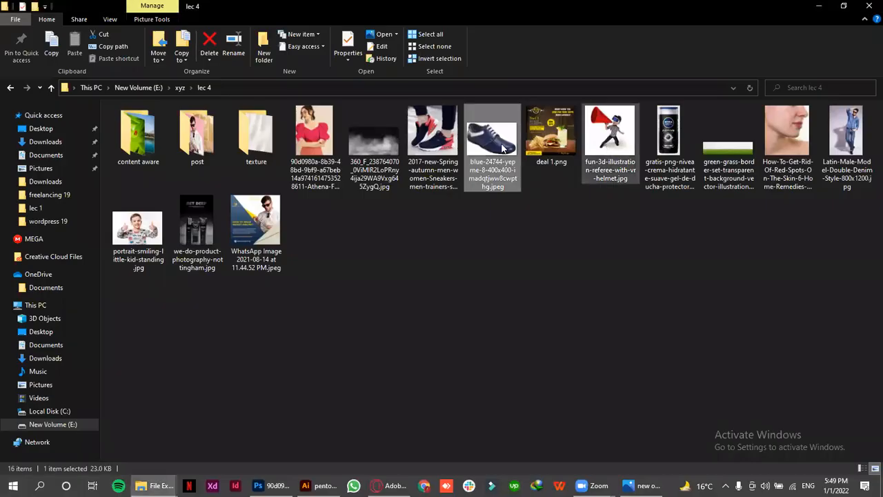
click(181, 88)
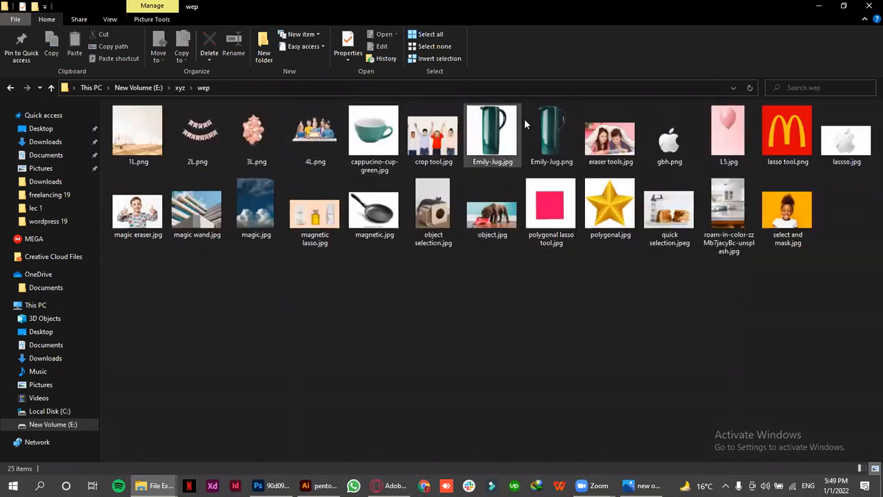
drag(481, 130, 652, 41)
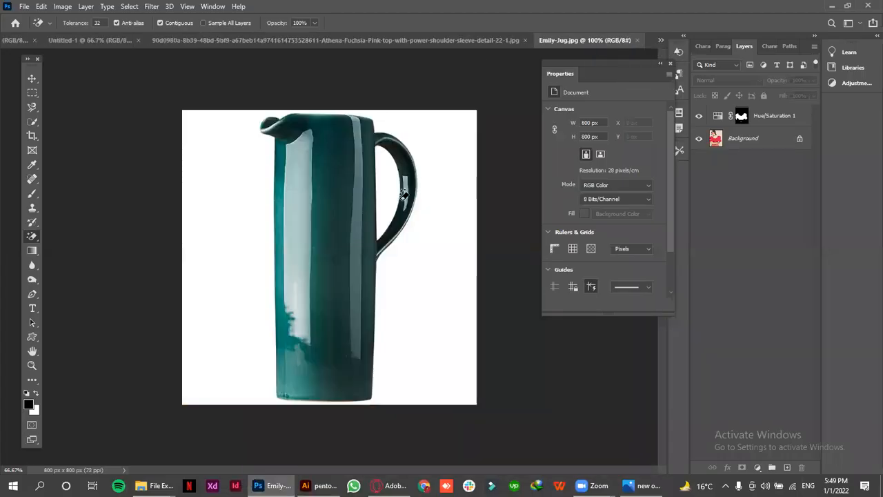
Erase the white backdrop around the jug and inside its handle with the Magic Eraser, and switch to the Move tool
click(449, 201)
click(383, 166)
click(29, 80)
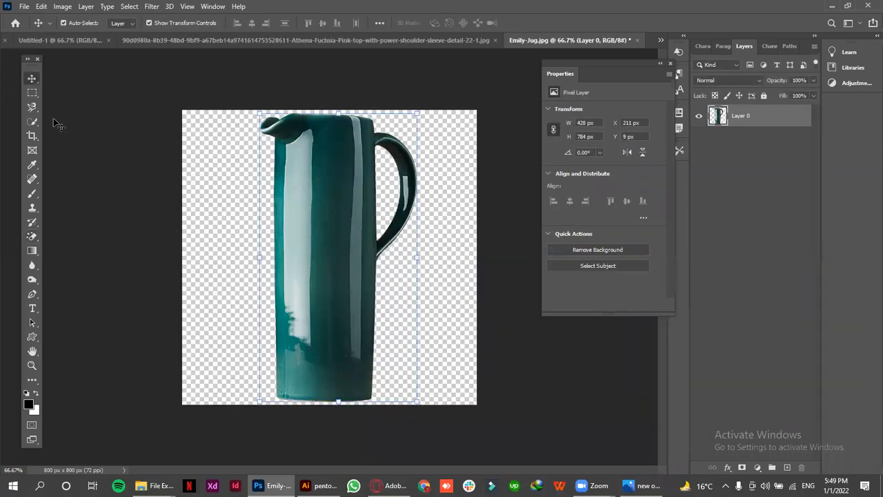
right_click(35, 108)
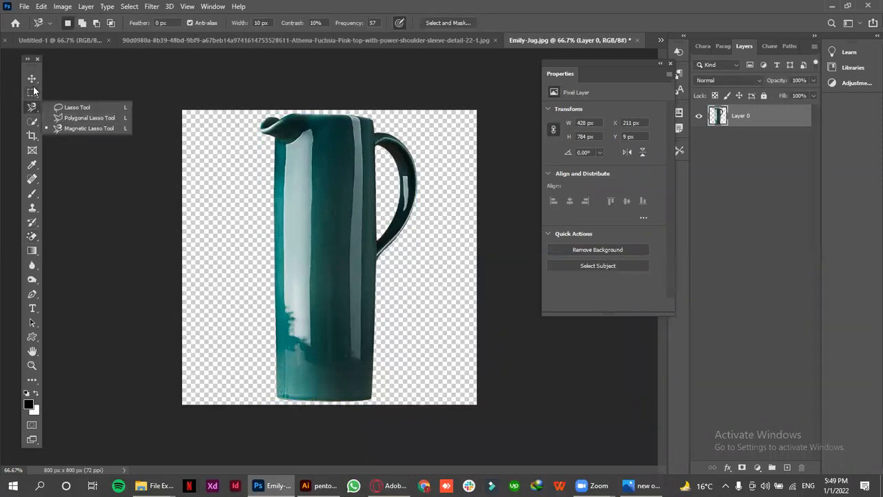
click(69, 126)
click(32, 79)
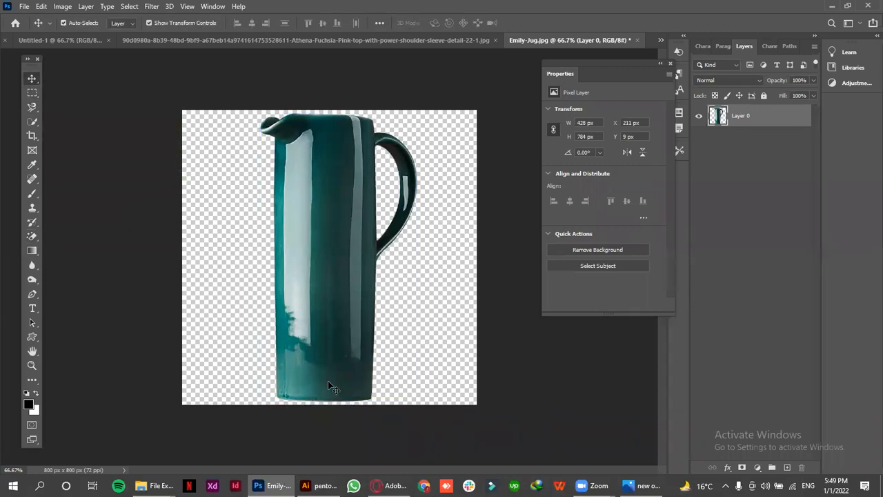
drag(316, 326, 311, 308)
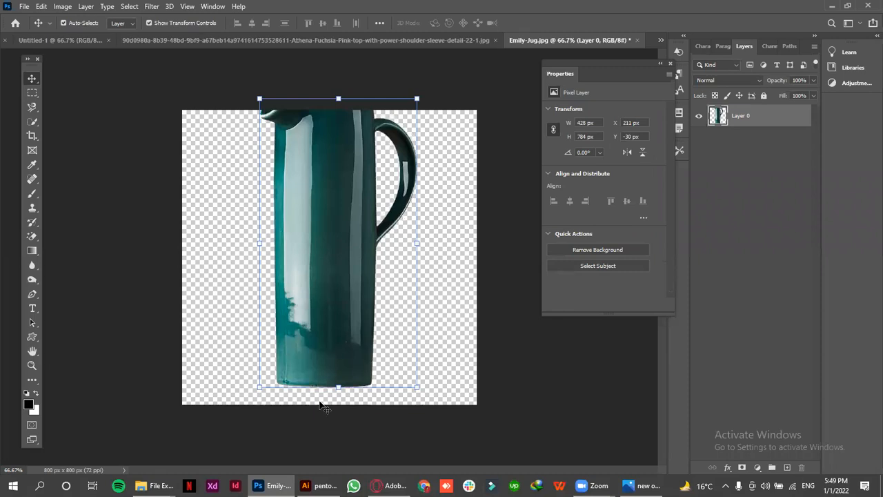
key(ctrl+z)
Deselect the jug layer and examine the cutout's edges up close along the base, sides and handle
click(432, 336)
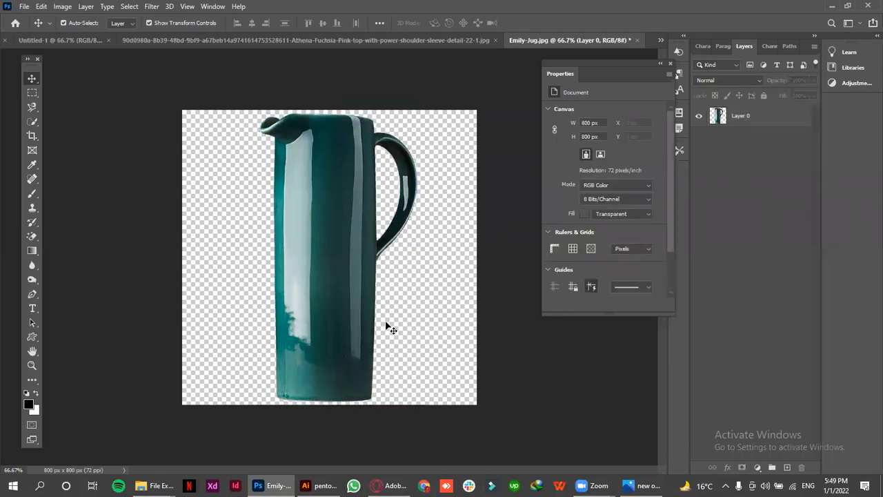
ctrl+click(355, 313)
ctrl+click(356, 313)
scroll(295, 364, down, 3)
scroll(217, 351, down, 1)
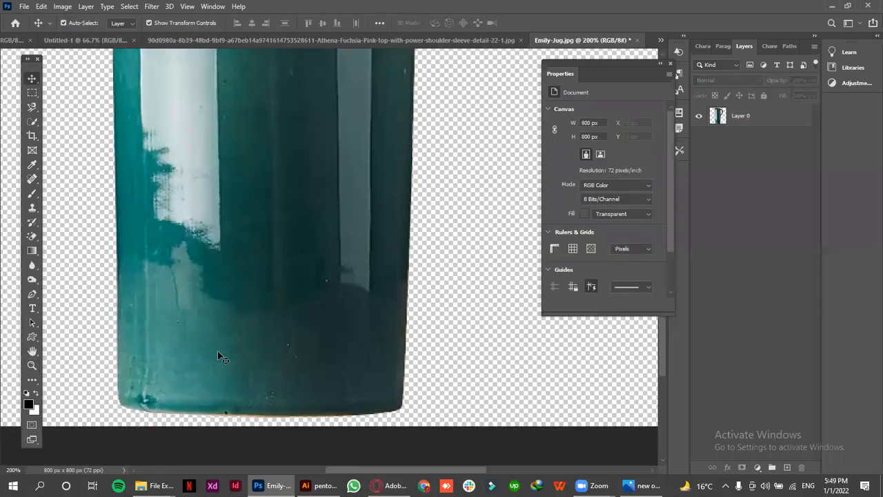
scroll(221, 342, up, 5)
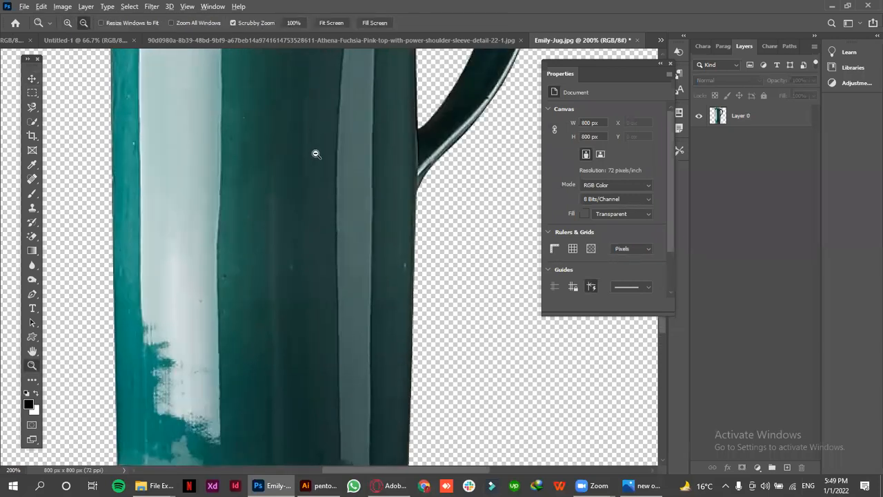
key(ctrl+0)
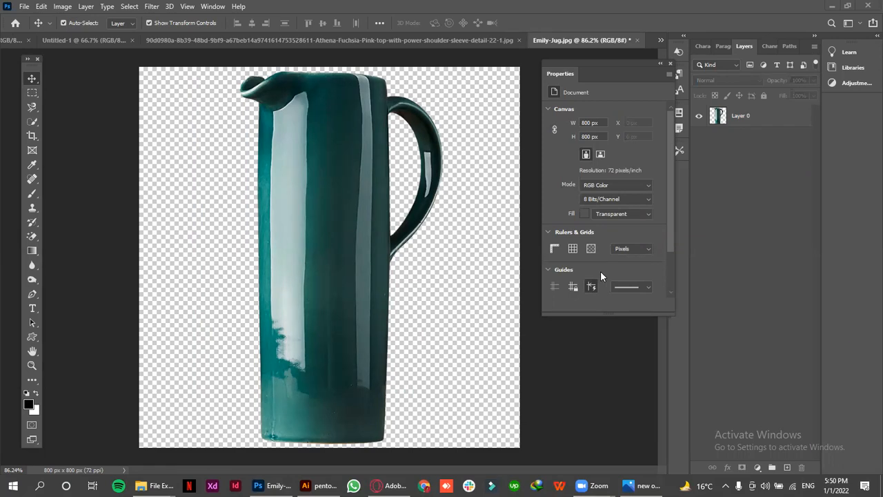
Close the jug image without saving, look through the wep folder and return to the portrait document in Photoshop
click(638, 40)
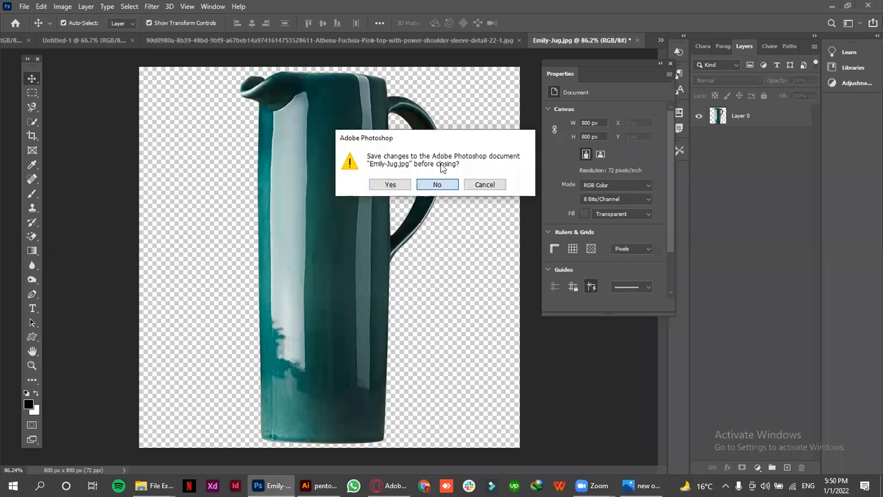
click(435, 183)
mouse_move(155, 485)
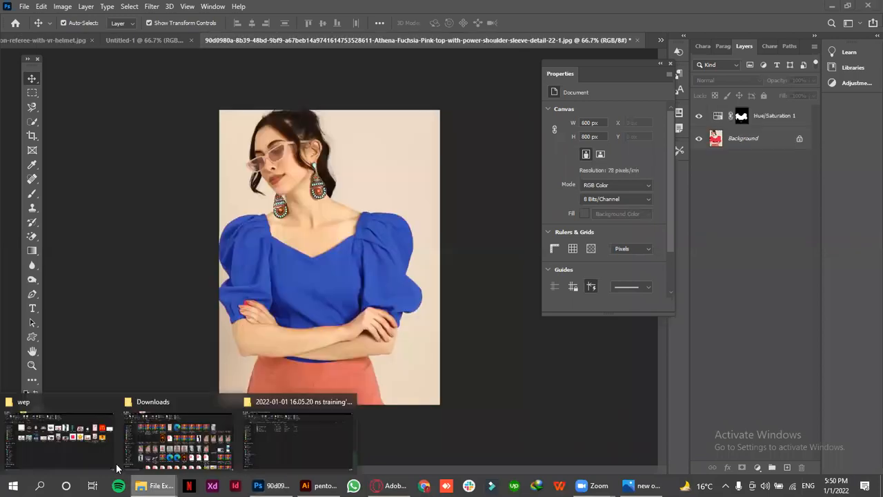
click(90, 437)
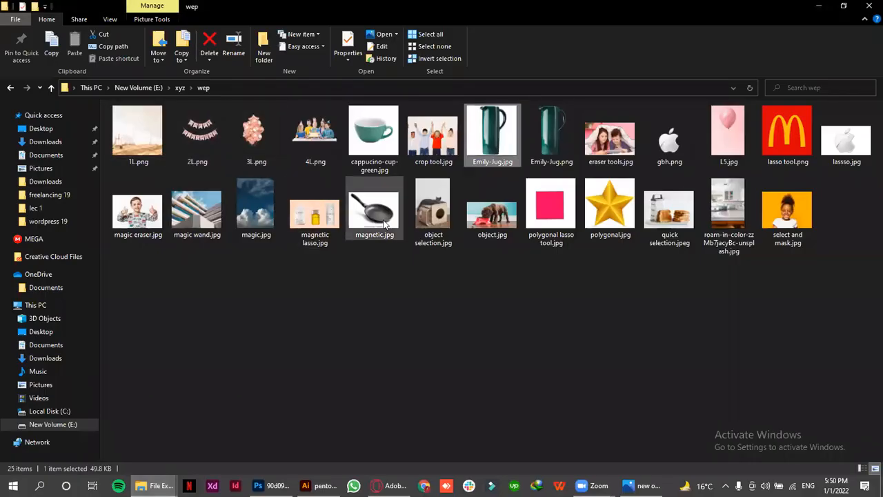
drag(481, 221, 650, 45)
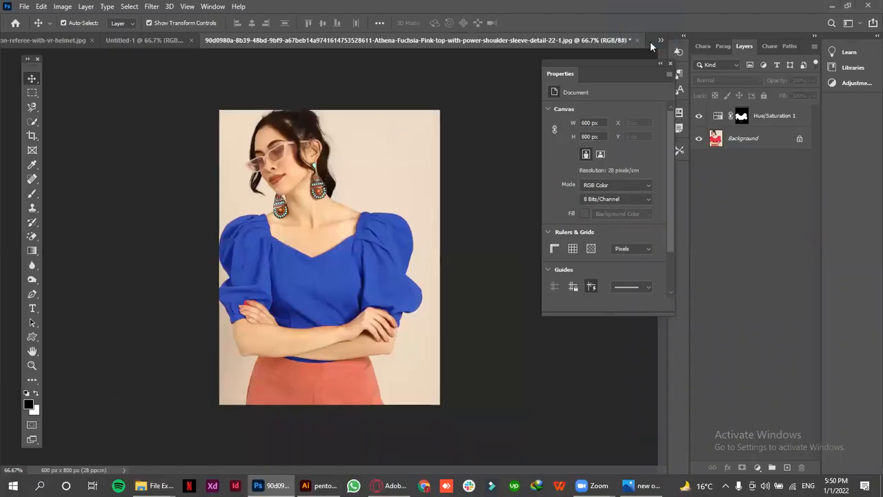
click(466, 38)
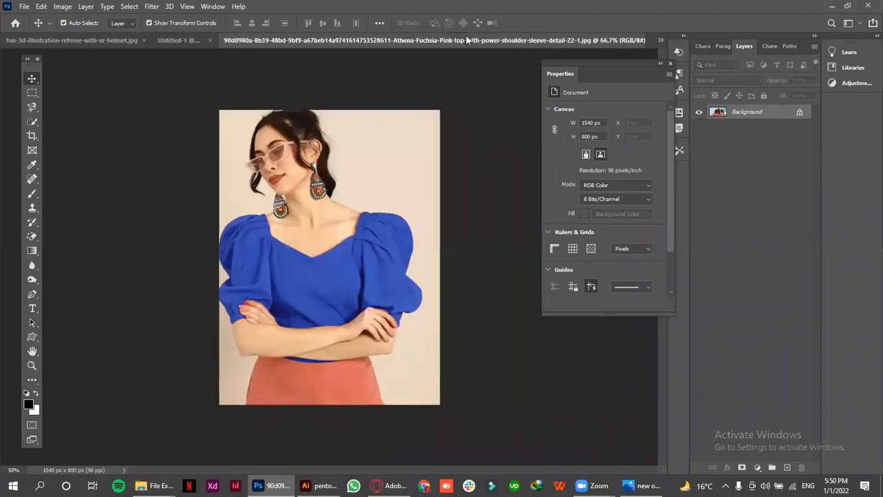
Unlock the portrait's Background layer and erase the beige backdrop on both sides of the woman with the Magic Eraser
click(31, 234)
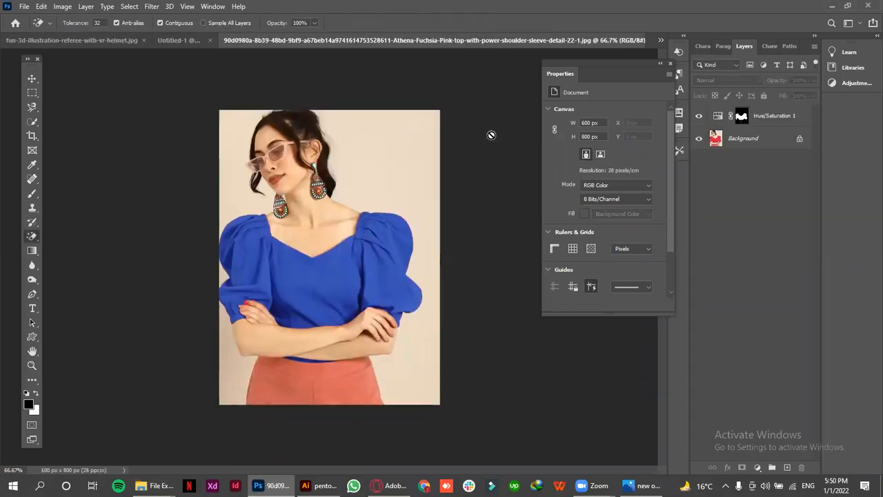
click(796, 137)
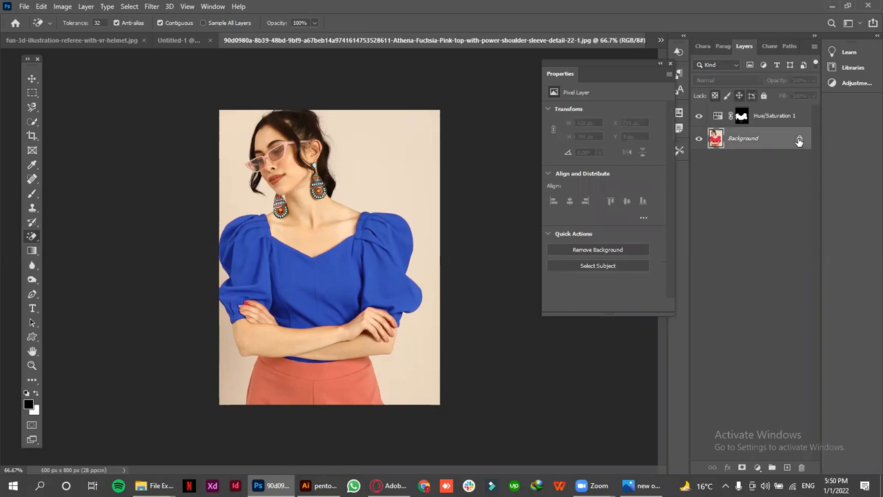
click(374, 158)
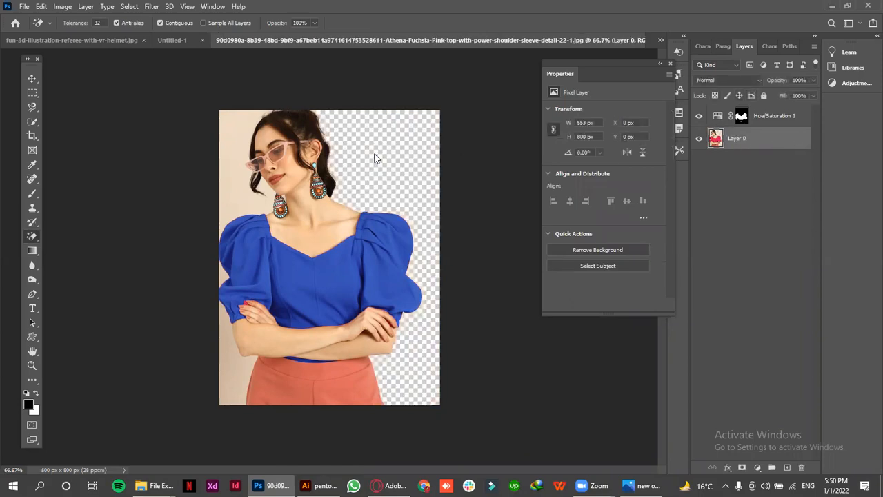
click(232, 353)
click(245, 184)
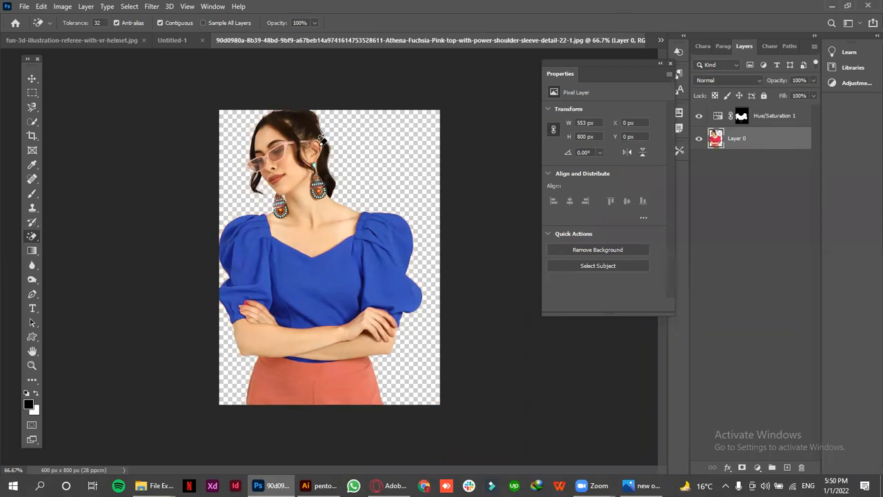
Switch to the object.jpg document and erase the blue wall behind the puppy with the Magic Eraser
click(659, 40)
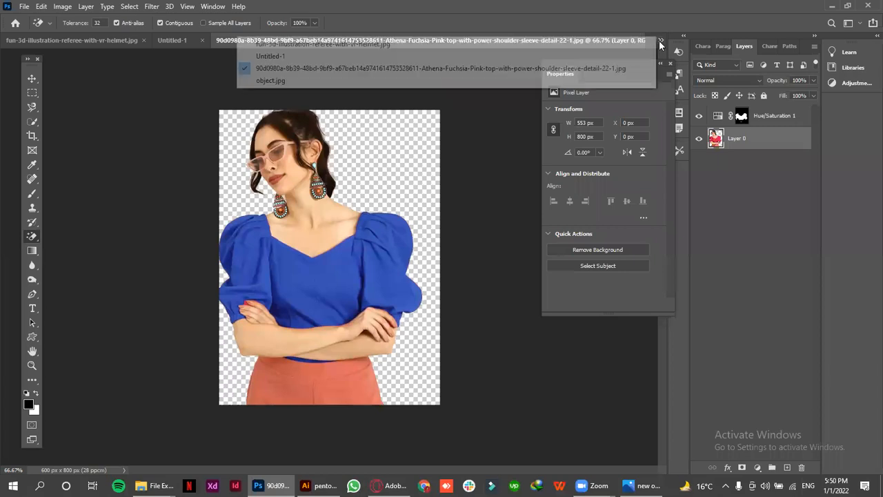
click(488, 83)
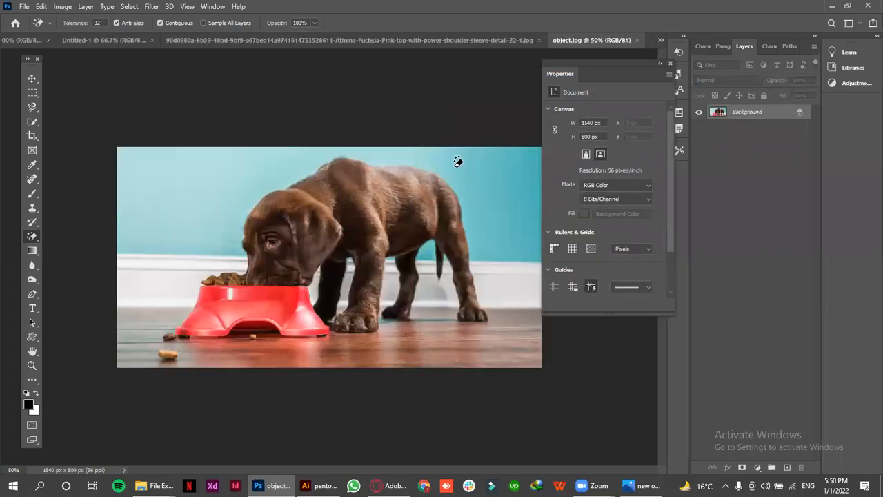
click(469, 162)
click(527, 171)
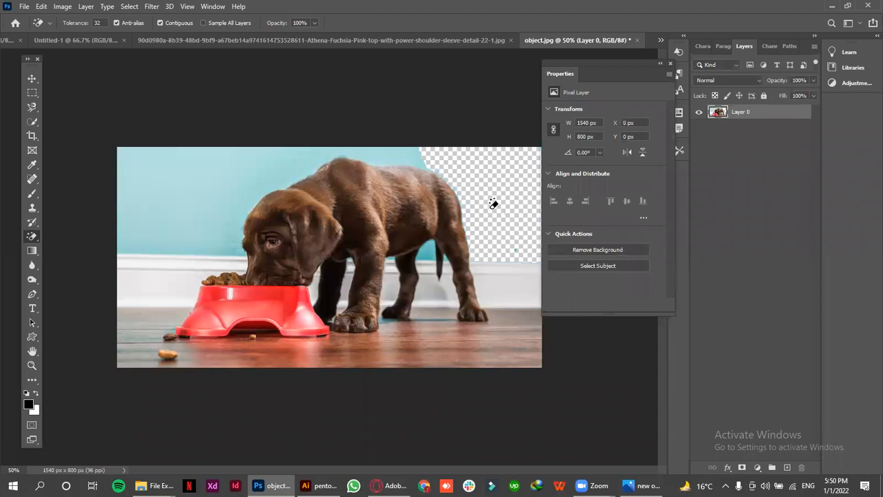
click(412, 158)
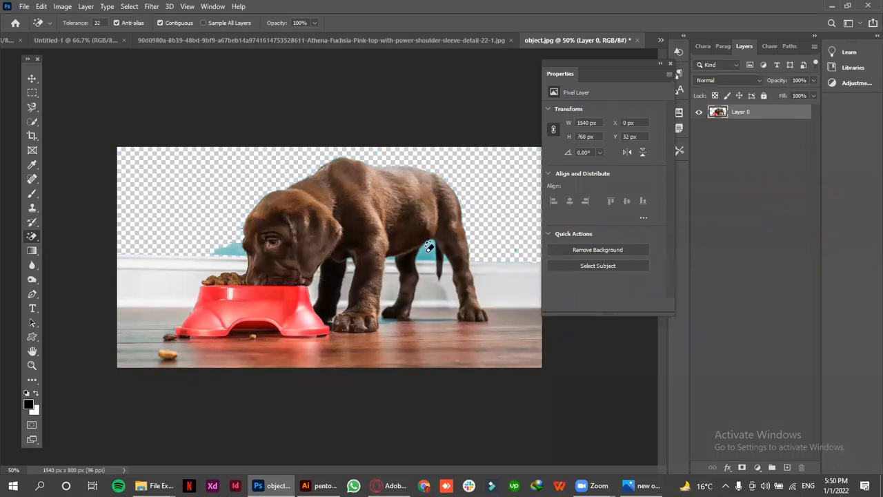
Erase the leftover blue patches, the white skirting board beside the bowl and part of the wooden floor
click(429, 249)
click(445, 252)
click(221, 246)
click(167, 283)
click(162, 324)
click(241, 351)
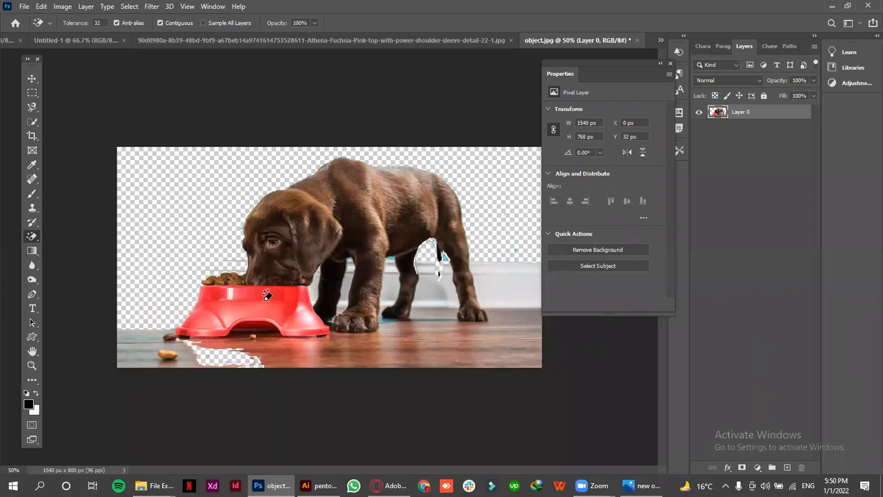
Erase areas of the red bowl and the puppy's coat with the Magic Eraser, and close object.jpg without saving
click(274, 303)
click(278, 286)
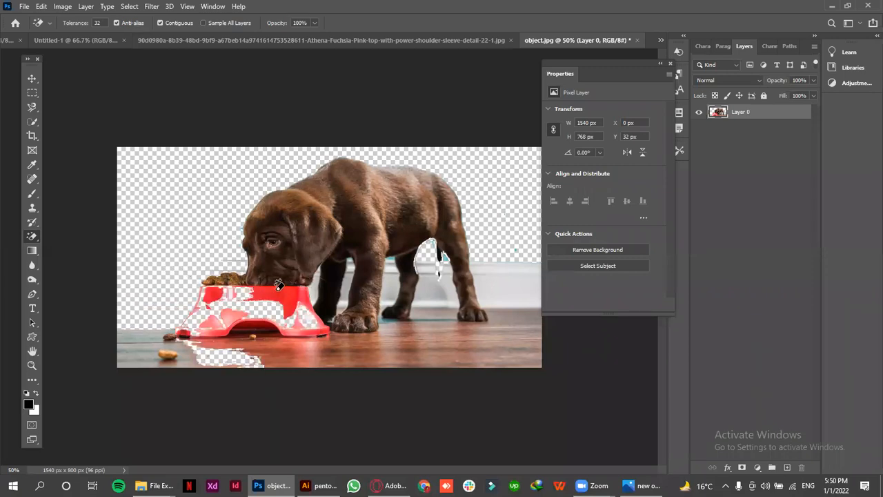
click(278, 285)
click(389, 207)
click(314, 211)
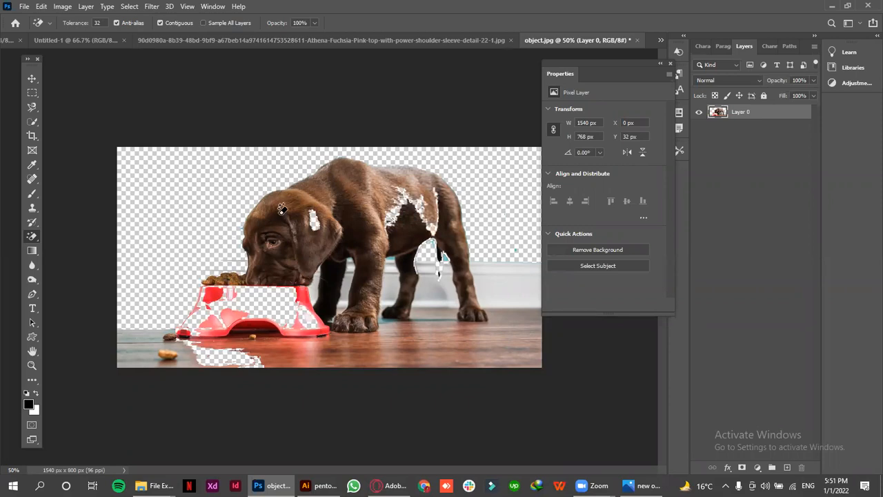
click(638, 40)
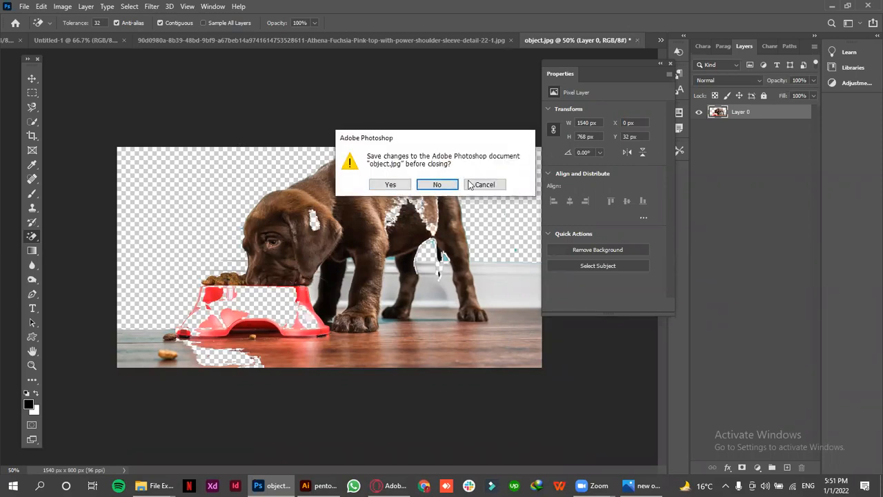
click(446, 184)
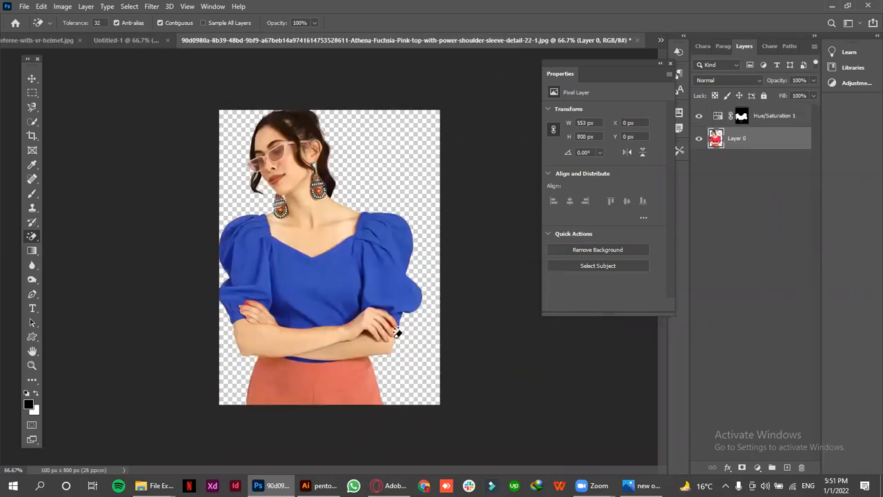
Open the How-To-Get-Rid-Of-Red-Spots image from the lec 4 folder inside xyz as a separate Photoshop document
mouse_move(156, 485)
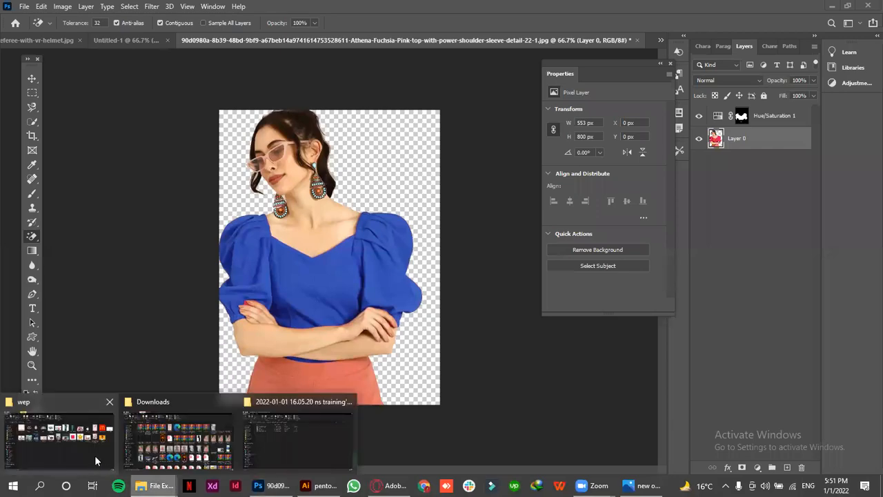
click(94, 454)
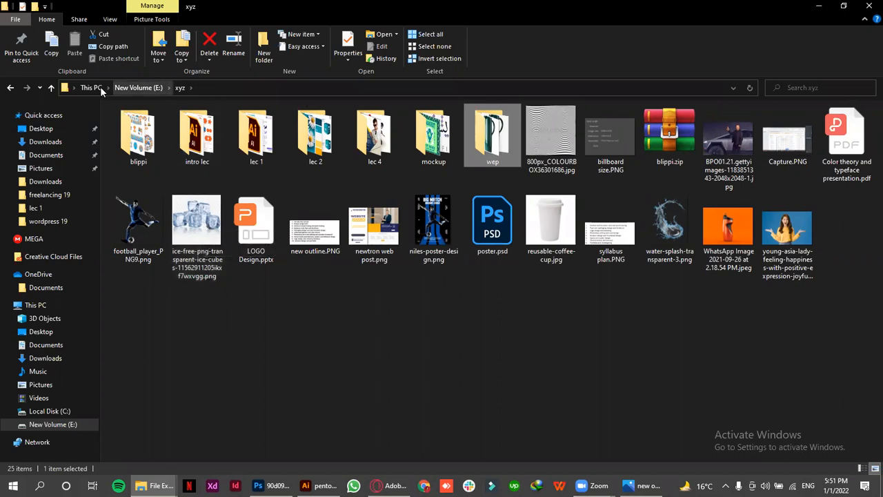
click(138, 88)
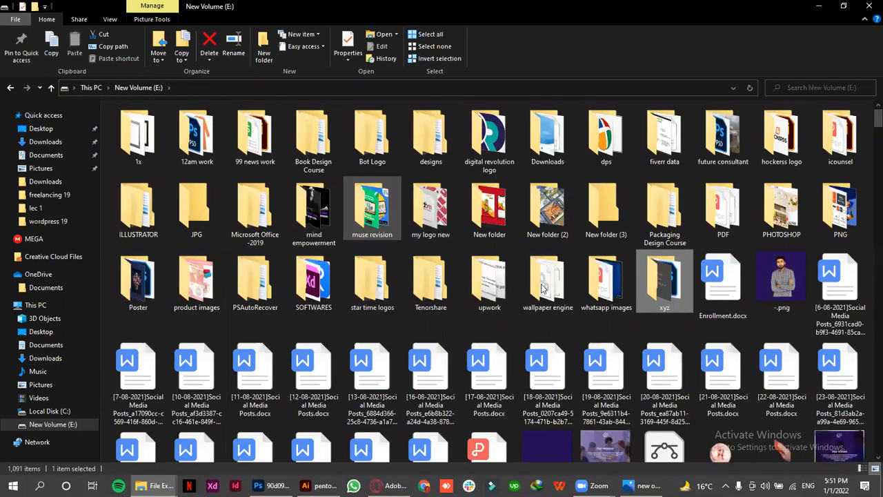
double_click(656, 280)
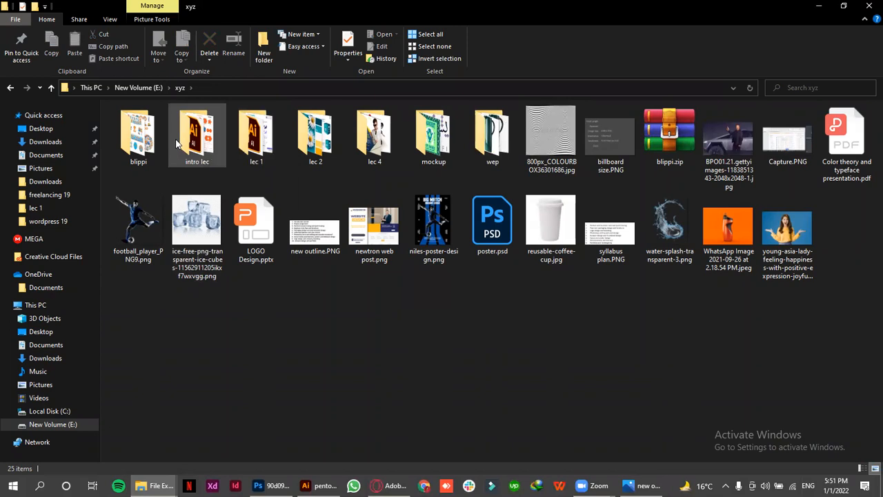
double_click(401, 156)
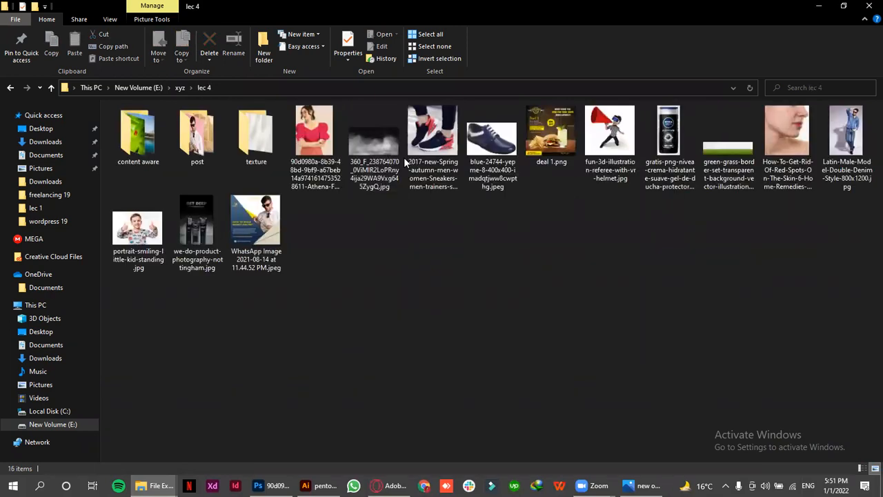
drag(793, 146, 651, 39)
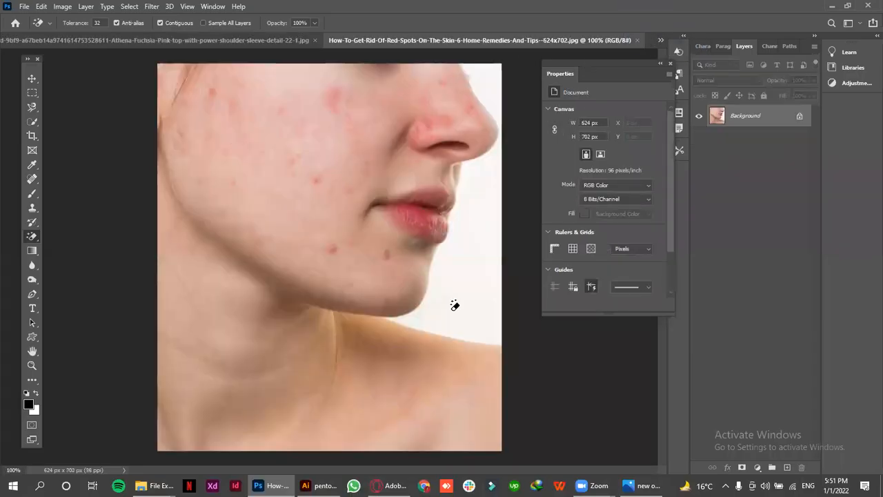
Set the Spot Healing Brush to size 25 and heal the two red spots below the corner of the mouth
click(35, 180)
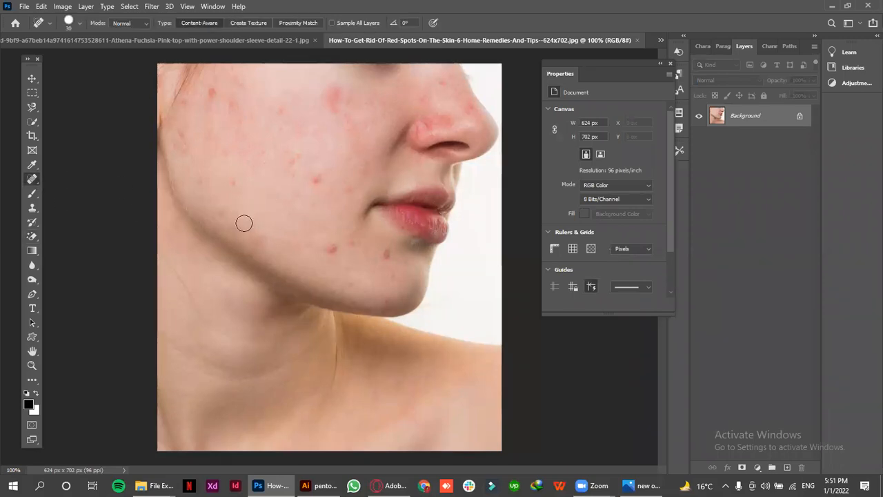
key(bracketright)
key(bracketleft)
key(bracketleft)
click(332, 247)
click(389, 255)
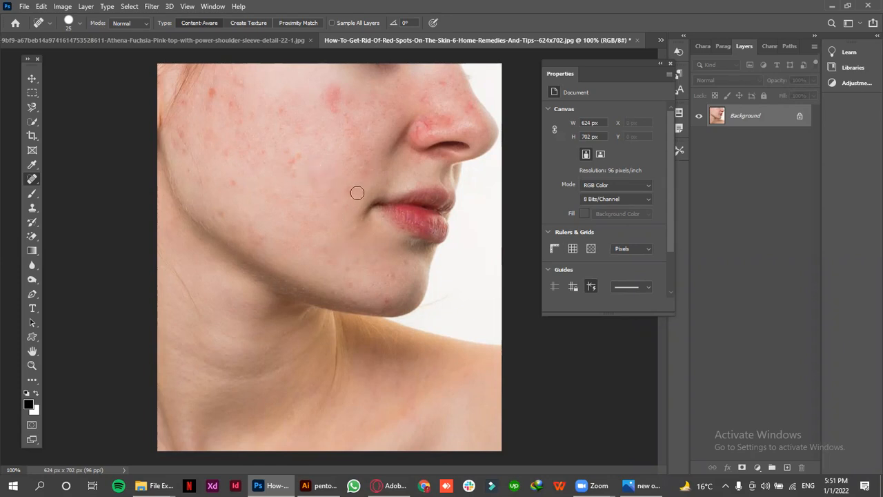
Try long healing strokes across the cheek and neck, and heal the individual spots on the middle and lower cheek
mouse_move(239, 63)
mouse_down()
mouse_move(258, 181)
mouse_move(313, 316)
mouse_move(254, 180)
mouse_move(231, 352)
mouse_move(190, 69)
mouse_move(351, 115)
mouse_move(352, 66)
mouse_up()
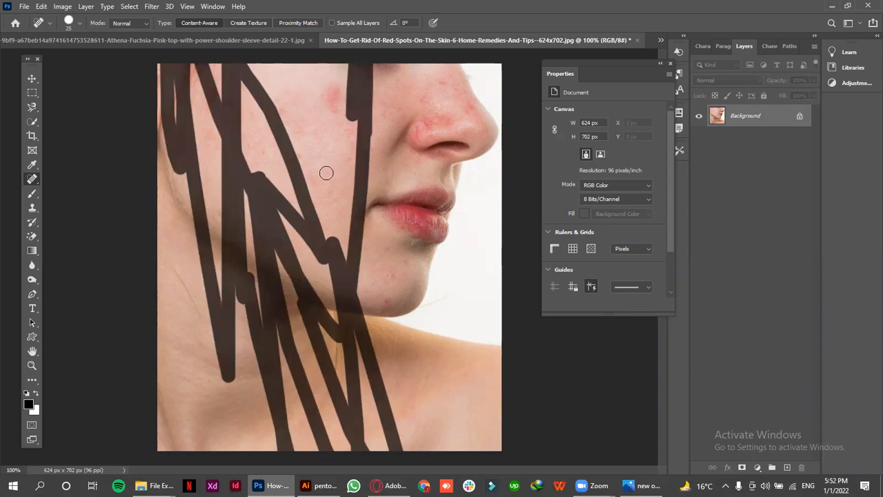
drag(327, 192, 370, 194)
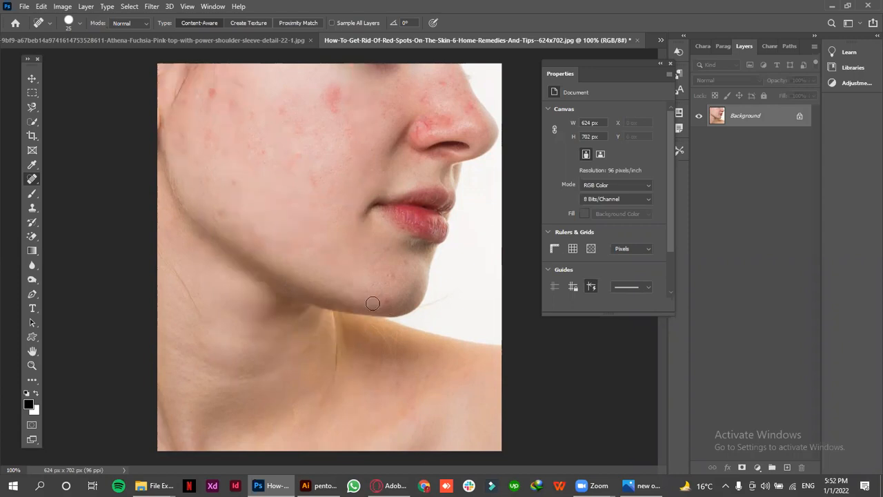
click(290, 148)
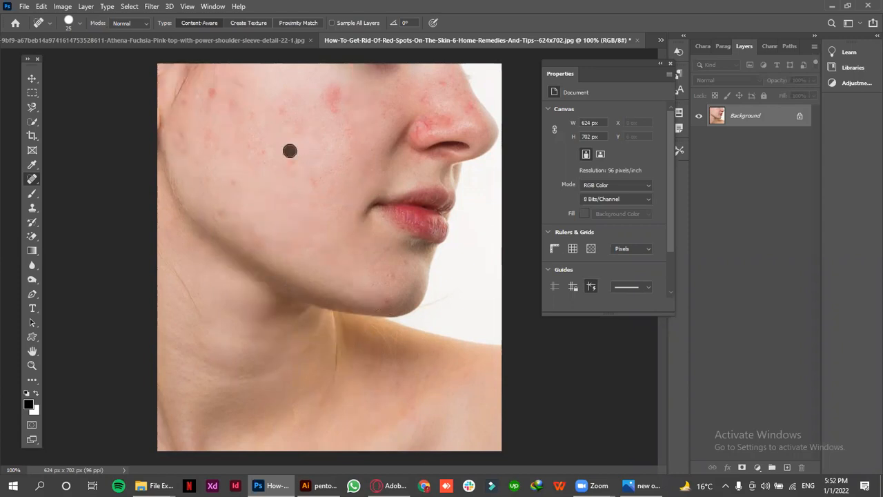
click(231, 179)
click(265, 240)
click(297, 162)
Heal the red patch on the upper cheek beside the nose with single Spot Healing Brush dabs
click(278, 105)
click(332, 85)
click(324, 105)
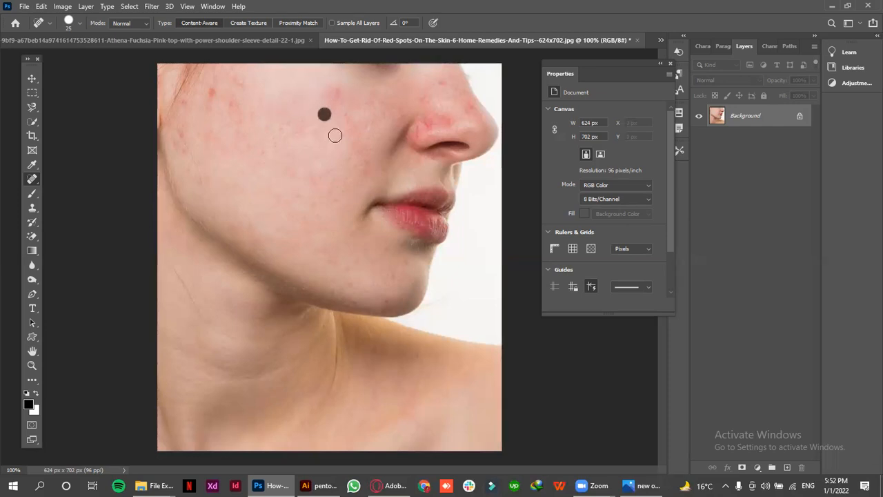
click(319, 94)
click(334, 93)
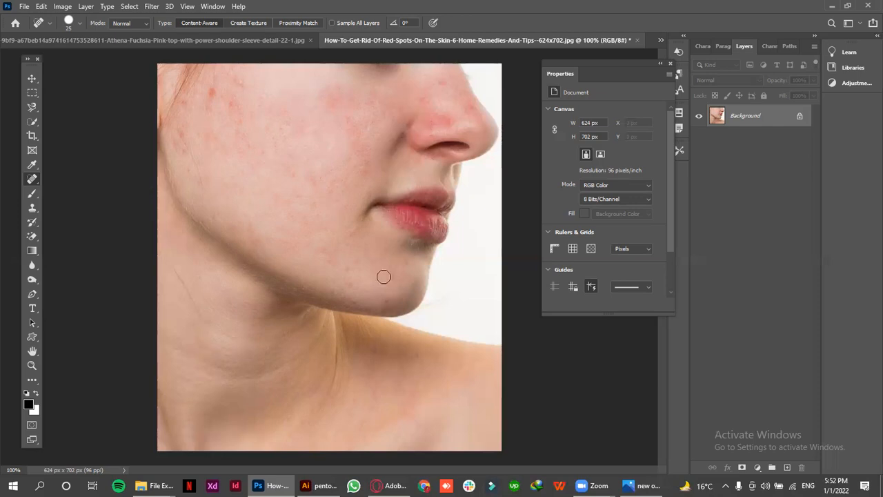
Heal the small marks on the chin and mid cheek, and go over the upper-cheek redness again
click(346, 268)
click(388, 269)
click(316, 196)
click(312, 182)
click(301, 166)
click(323, 101)
click(331, 90)
click(340, 87)
click(323, 105)
click(325, 92)
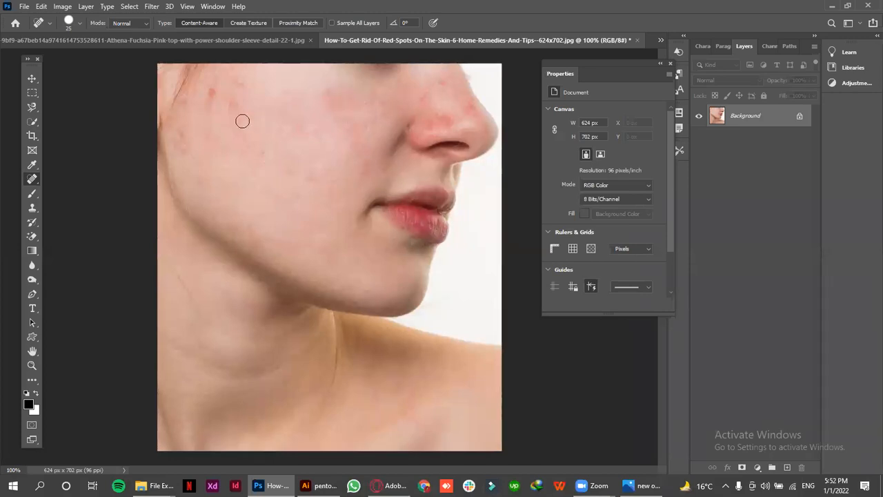
Heal the red spots on the outer cheek near the hairline and ear with the Spot Healing Brush
click(211, 90)
click(212, 120)
click(211, 97)
click(211, 118)
click(186, 132)
click(184, 133)
click(190, 172)
click(172, 136)
click(185, 162)
click(209, 200)
click(214, 173)
click(236, 83)
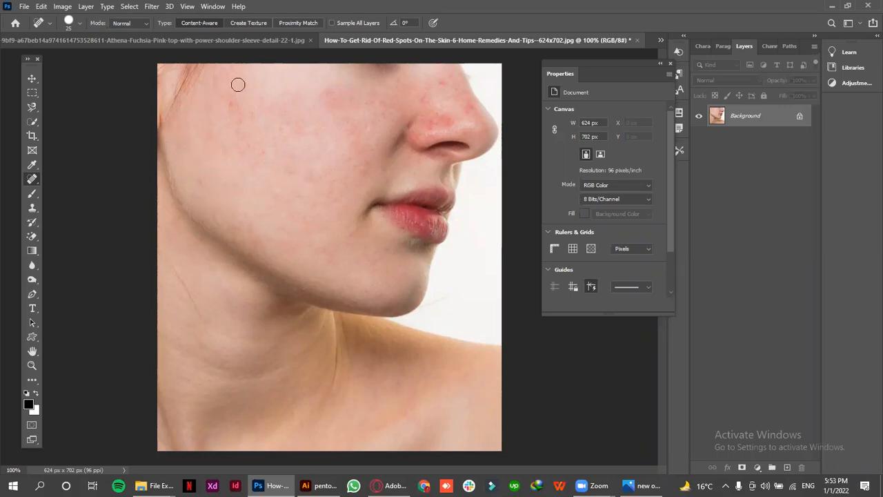
Heal the row of red marks running down the cheek just inside the hairline
click(230, 103)
click(232, 127)
click(238, 95)
click(241, 84)
click(244, 109)
click(250, 113)
click(260, 154)
click(240, 149)
Heal the faint blemishes on the lower cheek and up along the area between the mouth and nose
click(303, 194)
click(319, 224)
click(343, 262)
click(356, 196)
click(349, 155)
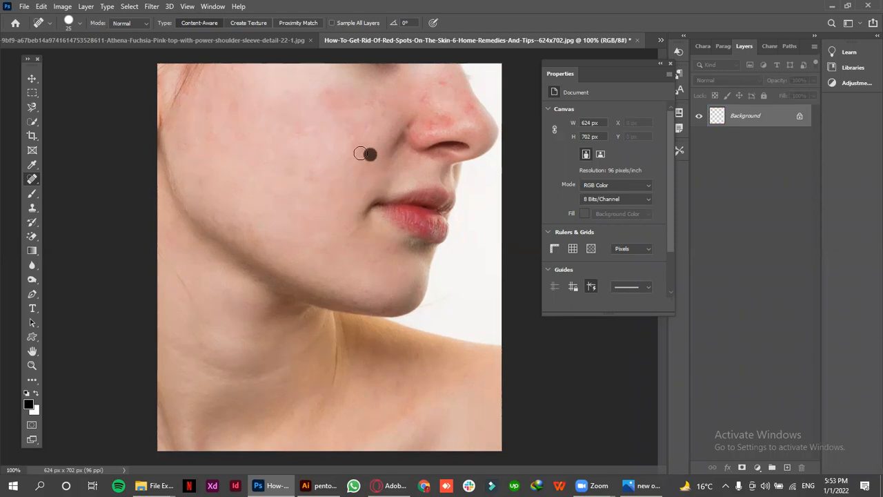
click(353, 142)
click(341, 123)
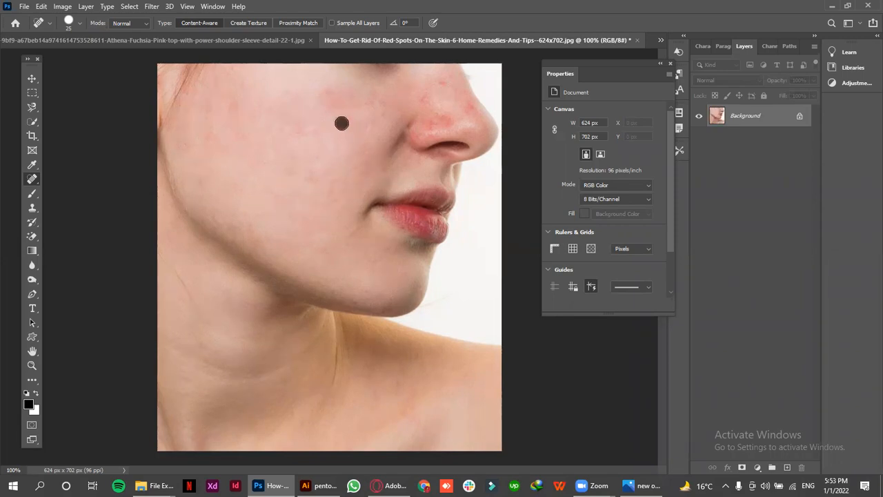
Heal the remaining redness on the upper cheek and the red spots on the nose
click(331, 83)
click(349, 87)
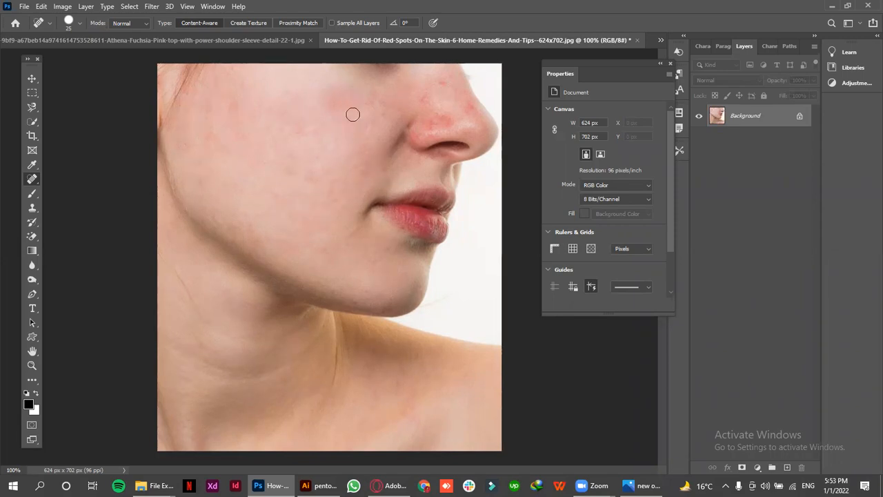
click(313, 171)
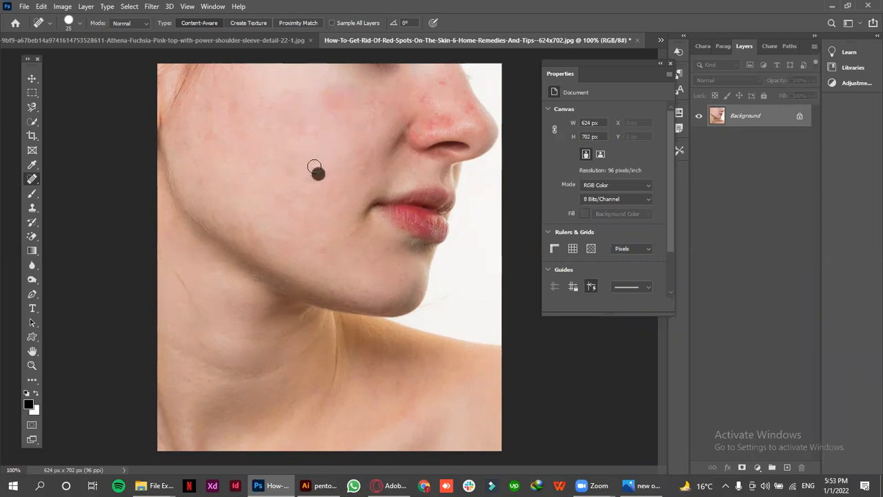
click(438, 84)
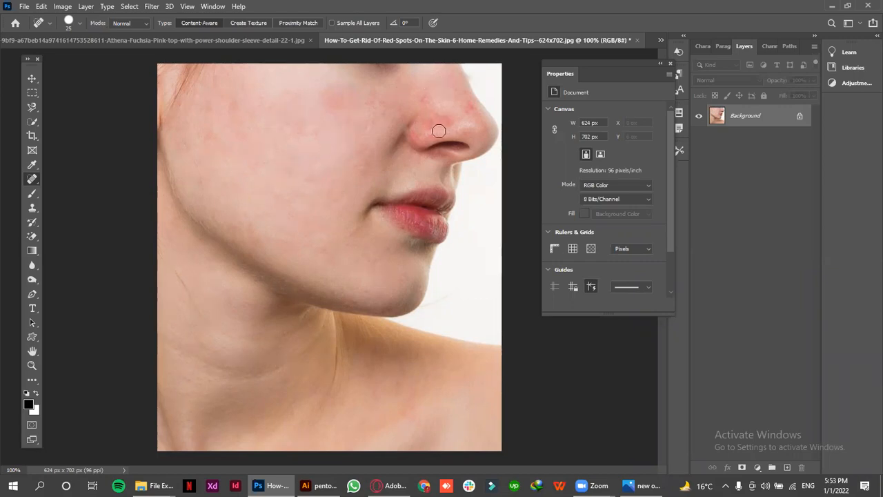
click(446, 122)
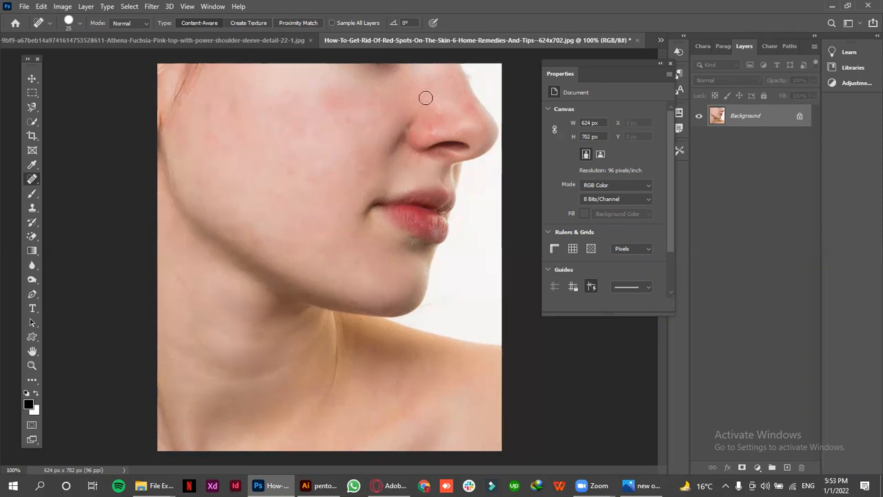
Smooth the last reddish areas of the cheek with the Spot Healing Brush and switch to the Move tool
click(368, 148)
click(293, 87)
click(314, 96)
click(336, 103)
click(332, 102)
click(340, 115)
right_click(290, 171)
click(290, 172)
click(36, 79)
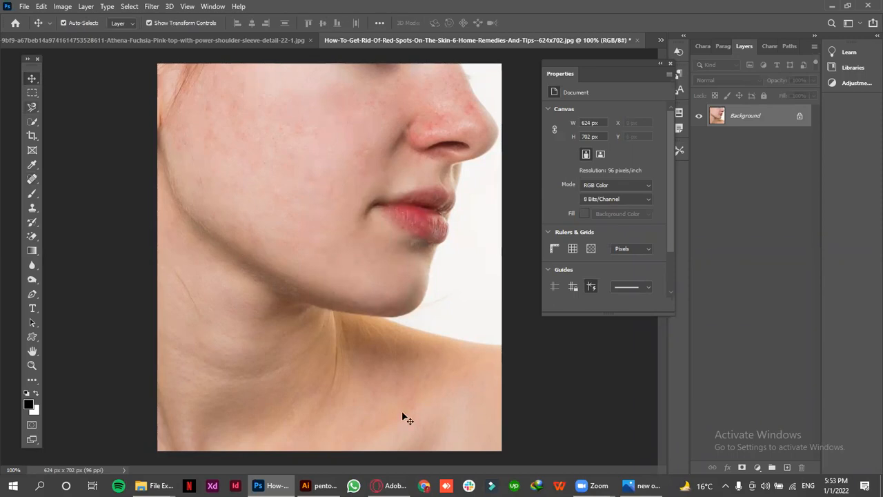
Add a Brightness/Contrast adjustment layer above the retouched face photo
mouse_move(394, 480)
click(759, 468)
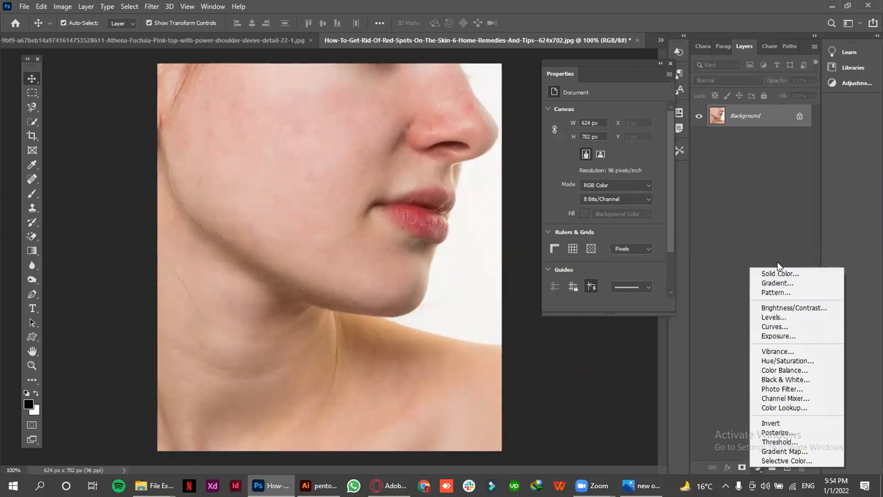
click(771, 311)
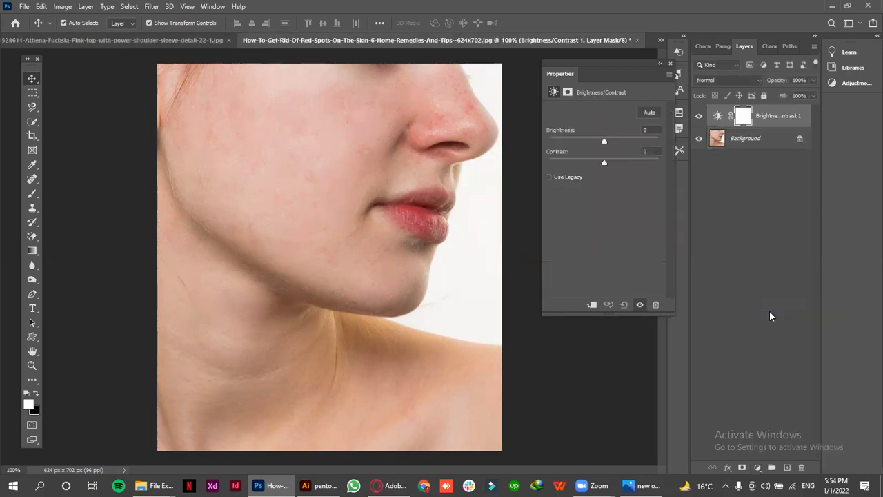
Set the Brightness/Contrast adjustment to brightness 25 and contrast -20, and deselect the layer
drag(607, 142, 581, 162)
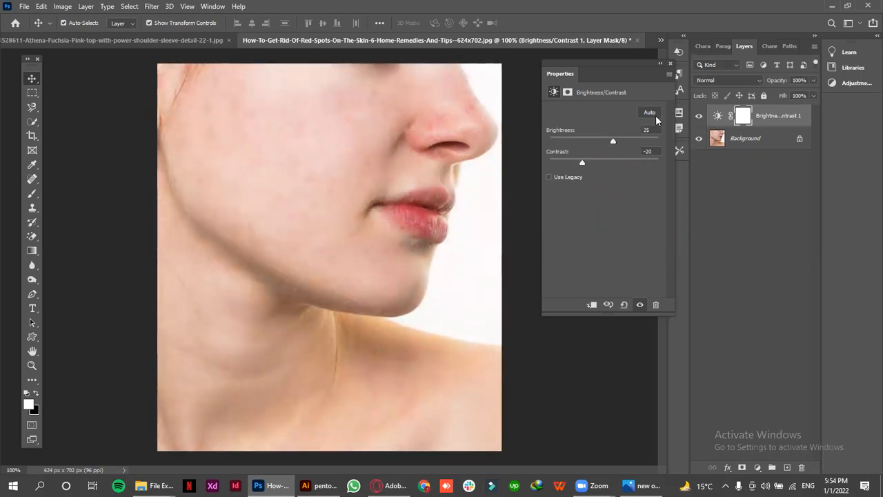
click(744, 180)
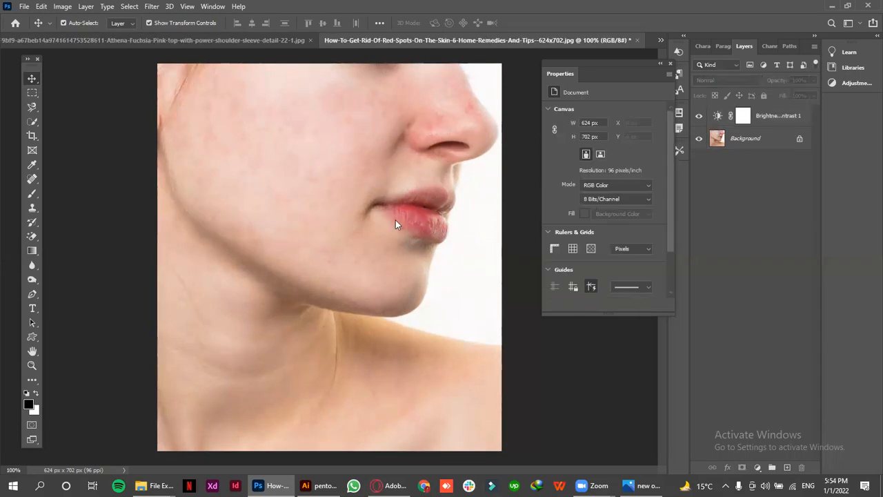
Marquee-select a rectangular area of the cheek between the jaw and the nose, and switch to the Move tool
click(32, 93)
drag(332, 166, 374, 193)
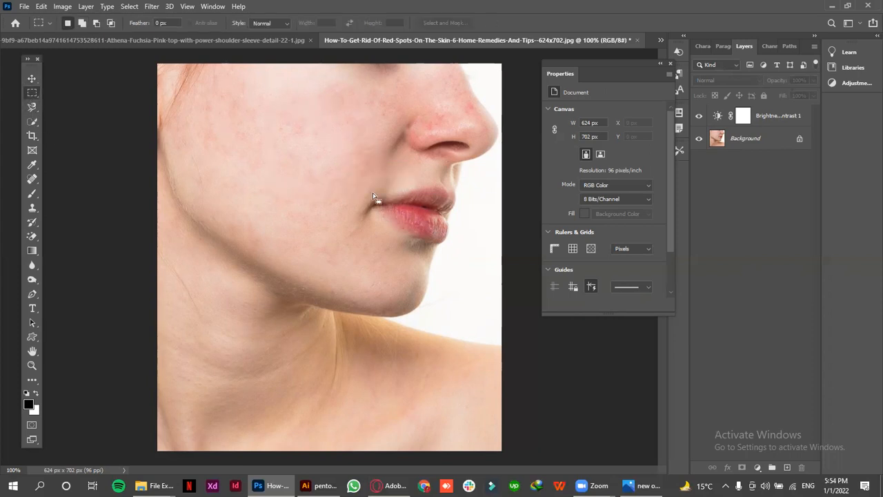
click(32, 78)
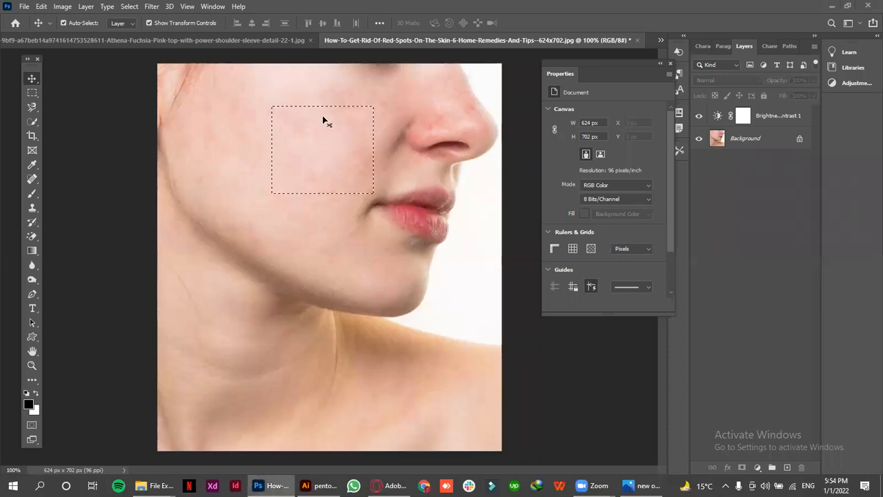
Clip the Brightness/Contrast 1 layer to the Background and release the clipping mask again
click(760, 125)
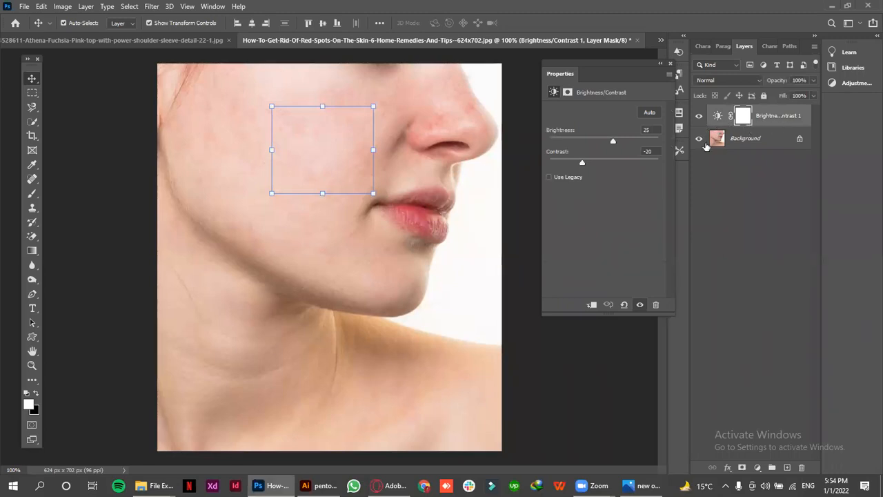
alt+click(720, 128)
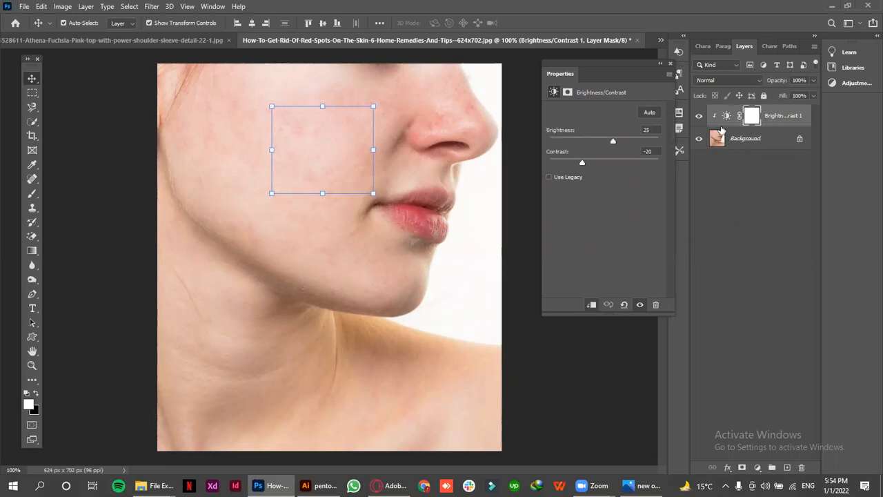
alt+click(720, 129)
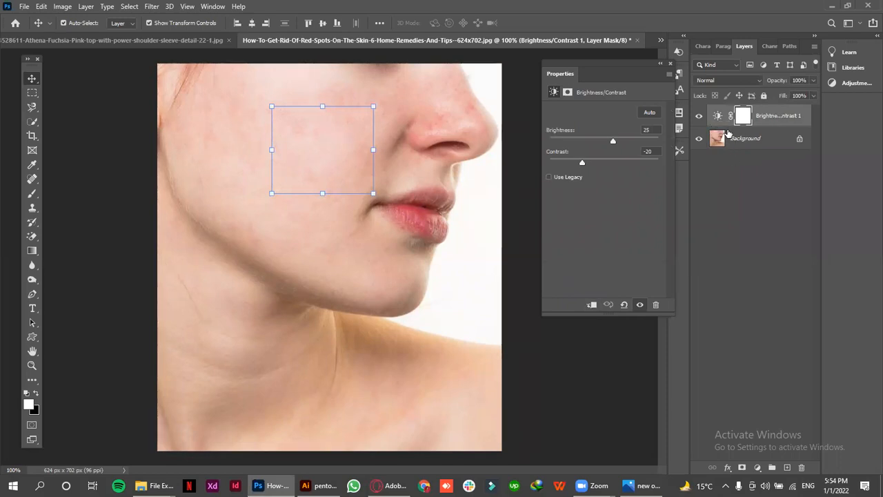
Add a Brightness/Contrast adjustment limited to the cheek selection directly above the Background, with brightness -40 and contrast -9
click(727, 133)
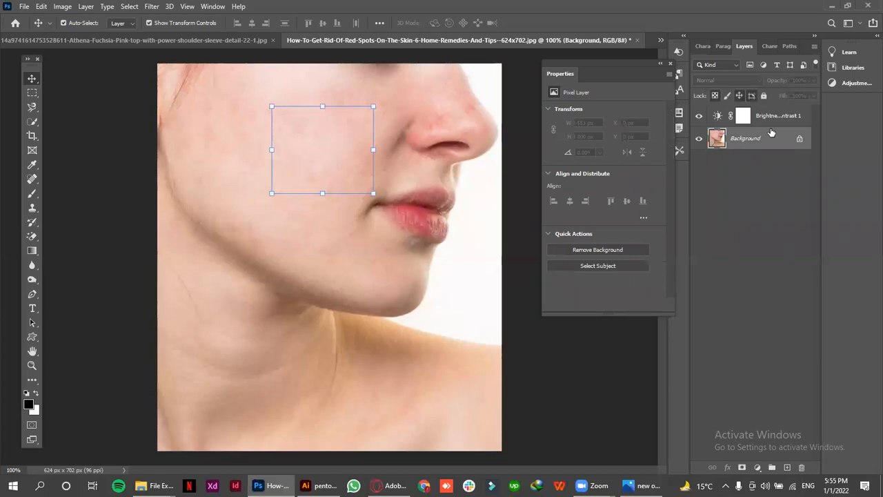
click(757, 467)
click(787, 303)
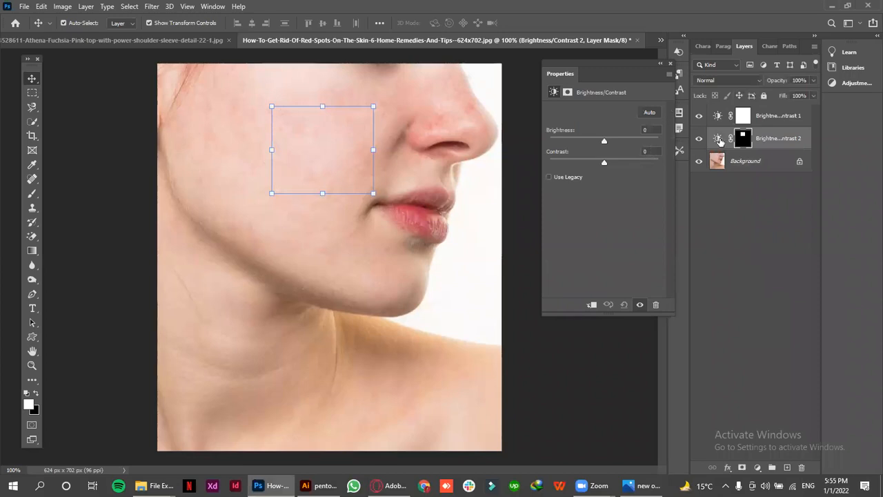
click(719, 140)
drag(605, 141, 594, 161)
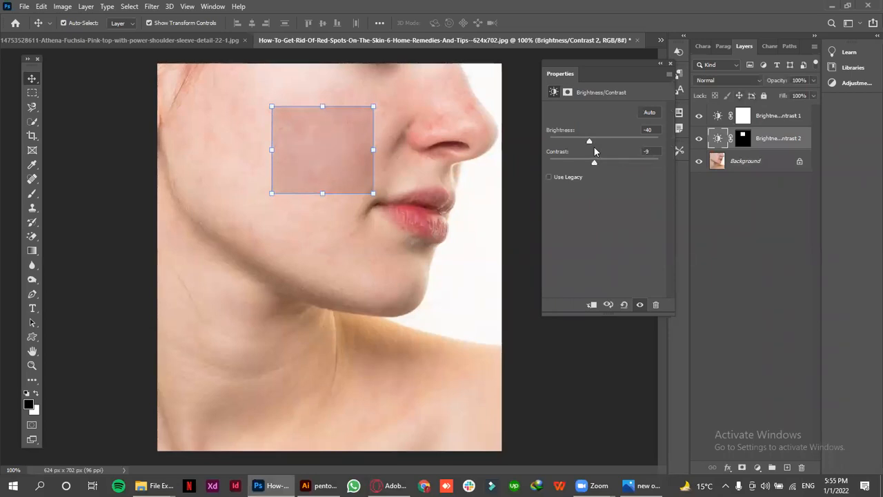
Compare the full-image and cheek-only Brightness/Contrast layers, and hide both of them
click(781, 121)
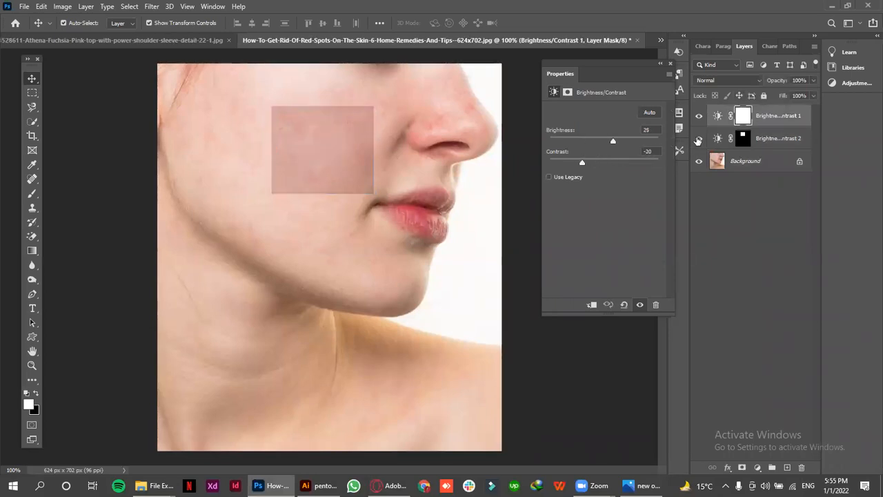
click(758, 143)
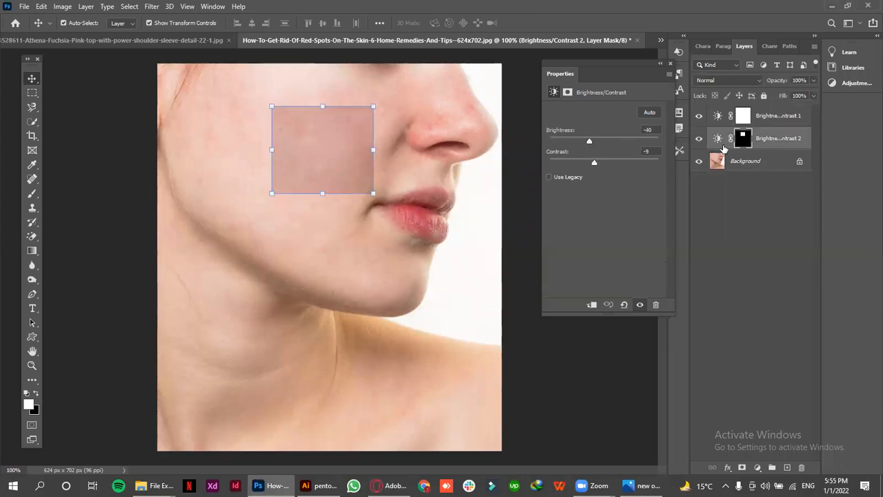
click(743, 205)
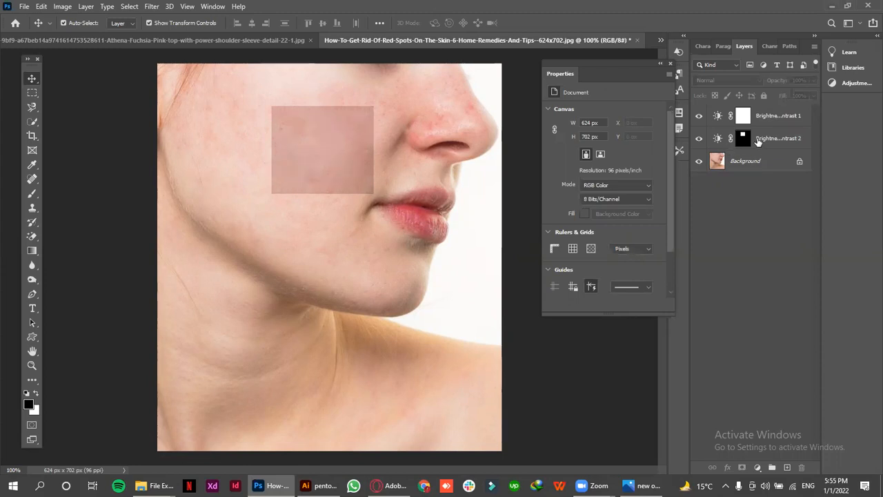
click(721, 138)
click(699, 139)
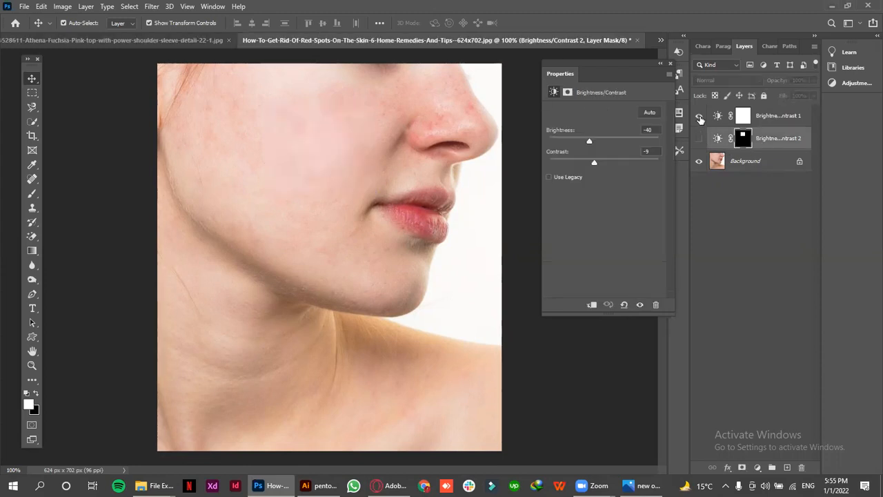
click(699, 118)
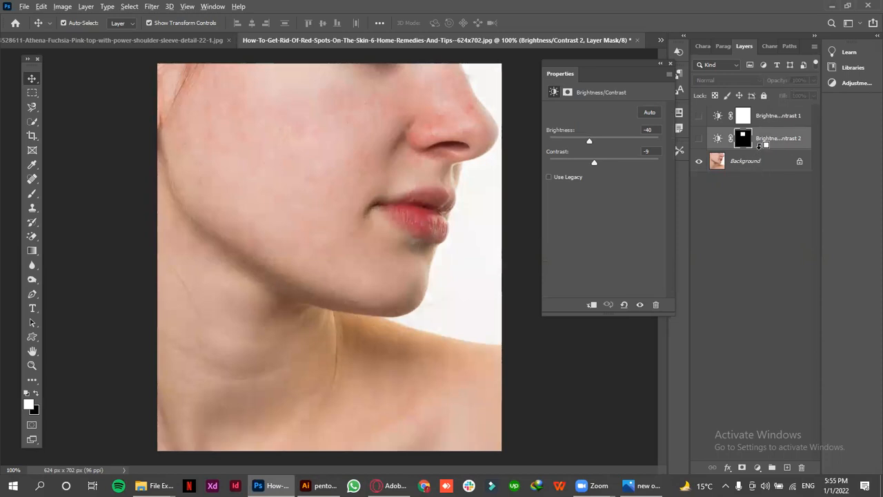
Clip the hidden Brightness/Contrast 2 layer to the Background and undo the clipping
alt+click(759, 145)
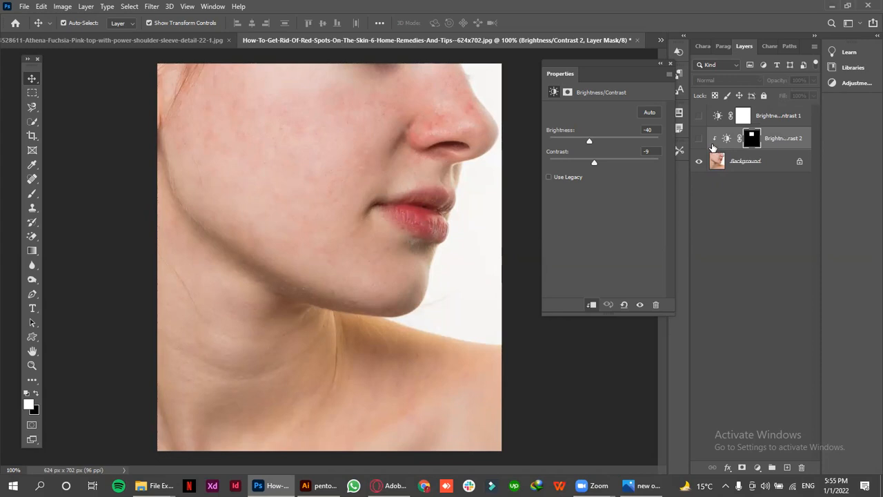
key(ctrl+z)
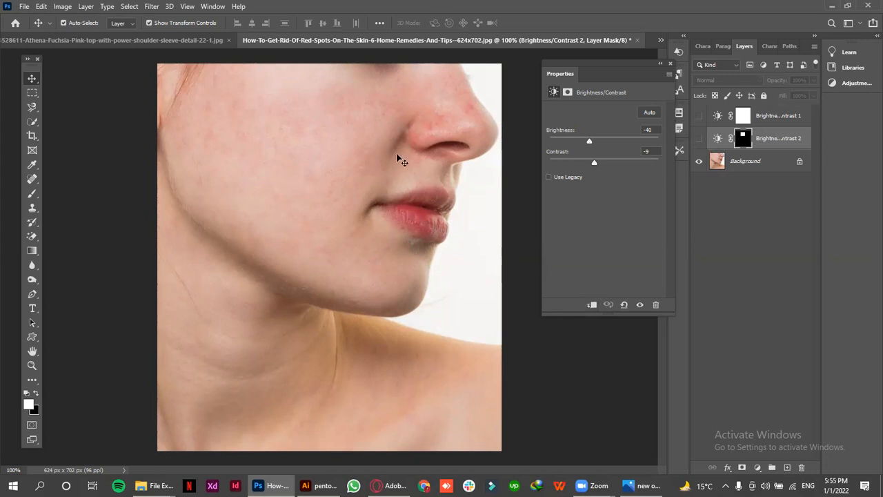
Draw a rounded rectangle about 233 × 249 px over the cheek and jaw and fill it with red
click(32, 336)
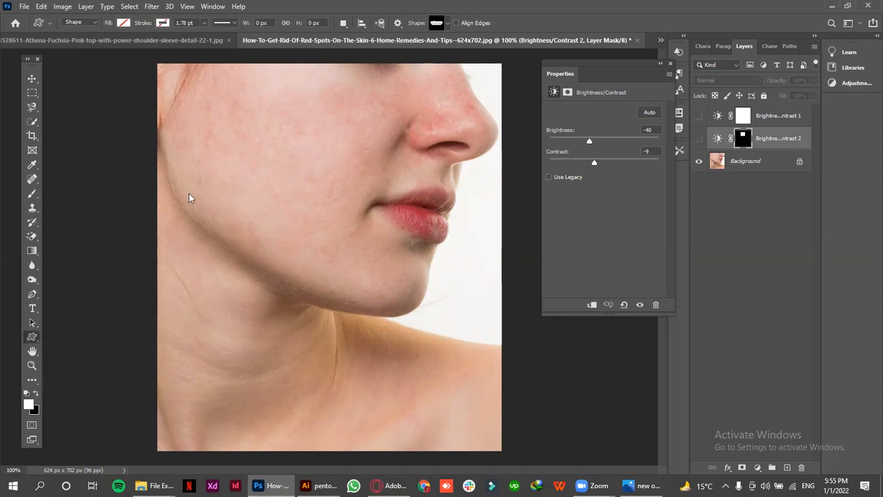
drag(221, 143, 349, 279)
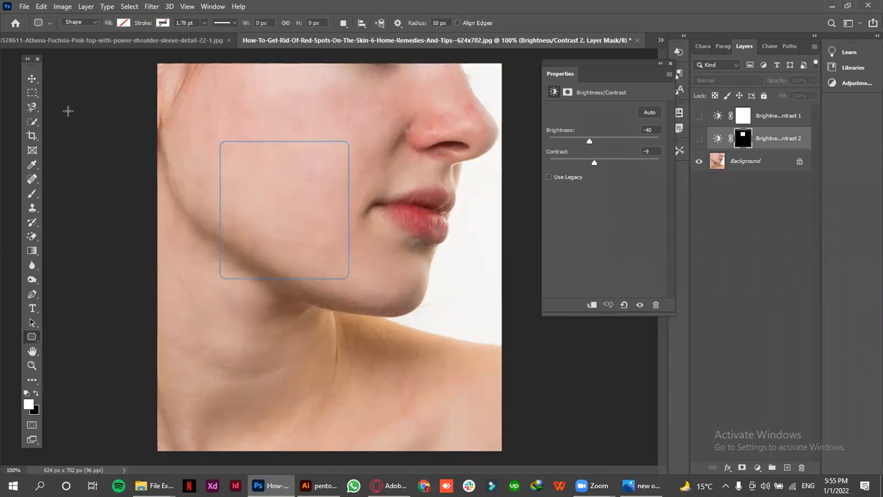
click(31, 80)
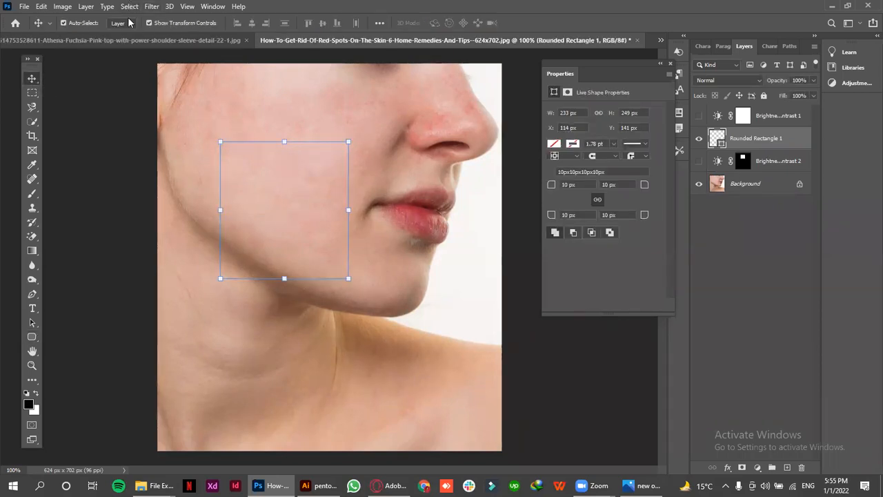
click(555, 144)
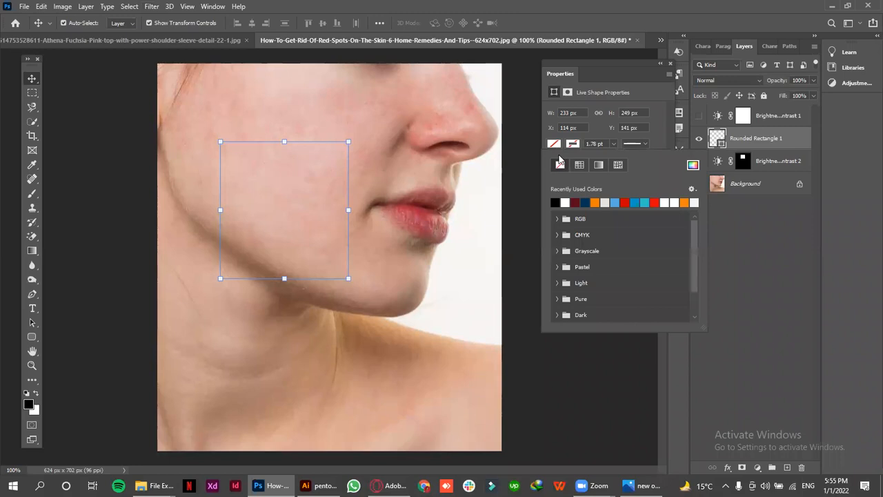
click(654, 200)
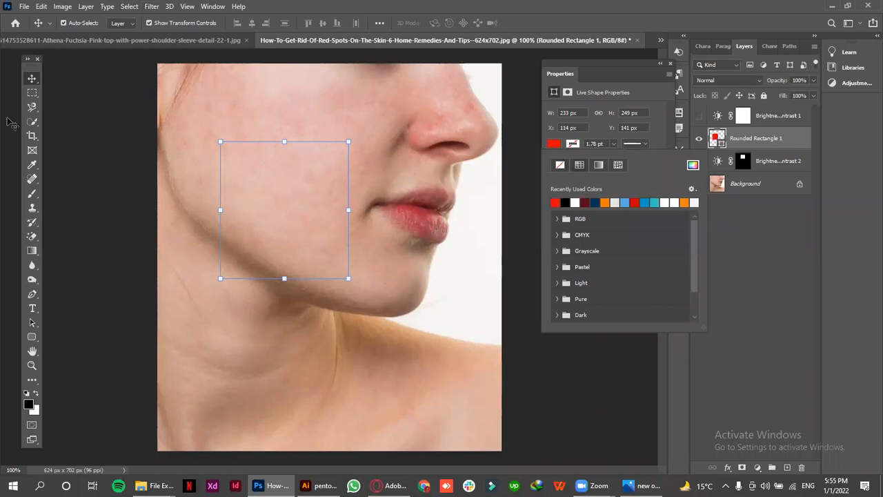
click(30, 78)
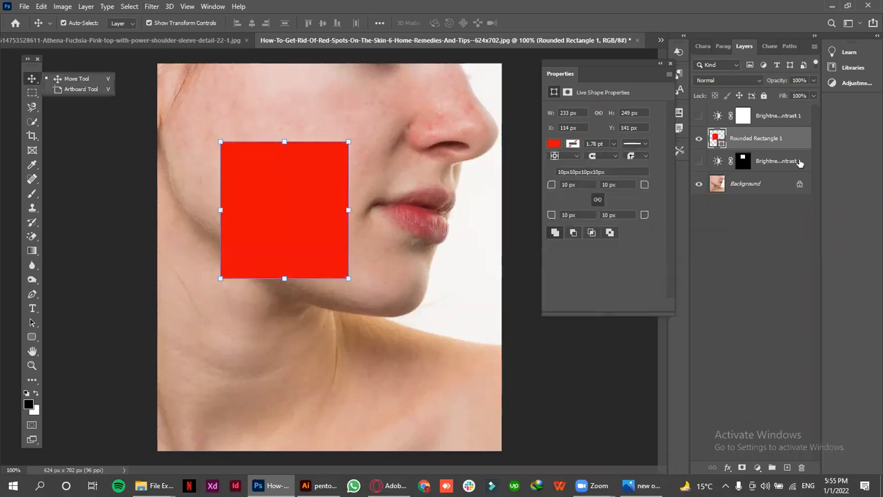
Move the rounded rectangle below Brightness/Contrast 2, and unlock the Background photo to place it above the rectangle
drag(772, 138, 813, 190)
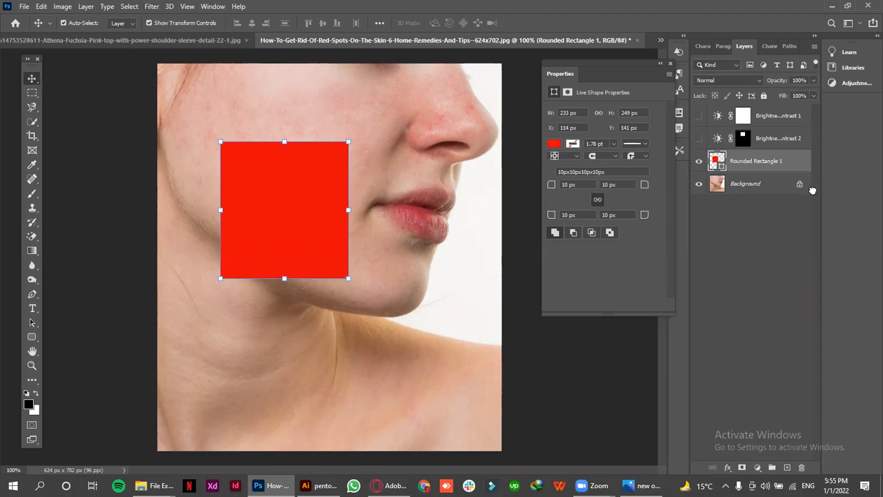
click(799, 185)
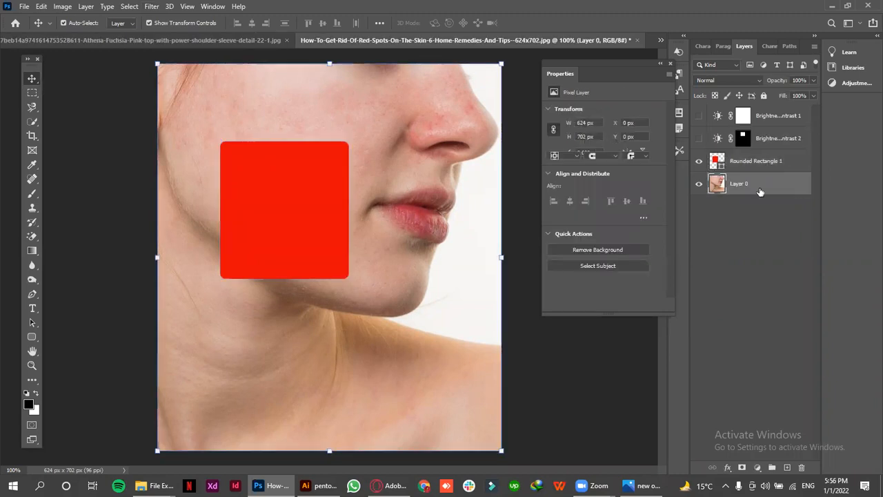
drag(759, 182, 759, 153)
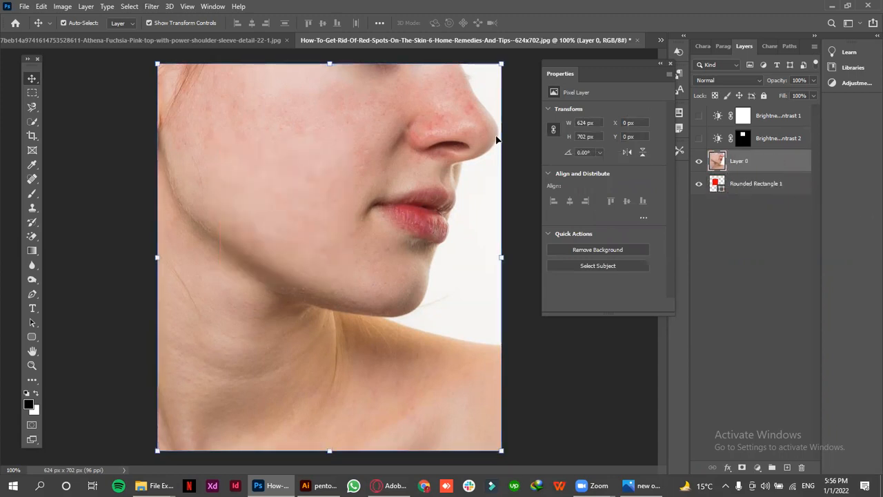
Scale the face photo down to about 361 × 406 px and commit the transform
drag(478, 82, 371, 174)
click(546, 24)
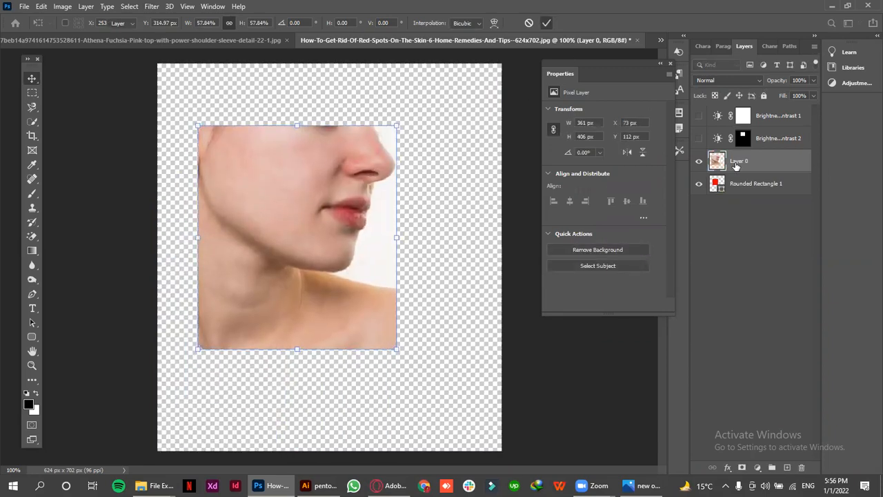
Clip the face photo to the rounded rectangle and reposition it so the nose and mouth sit inside the shape
mouse_move(734, 186)
mouse_down()
mouse_move(738, 169)
mouse_move(738, 177)
mouse_up()
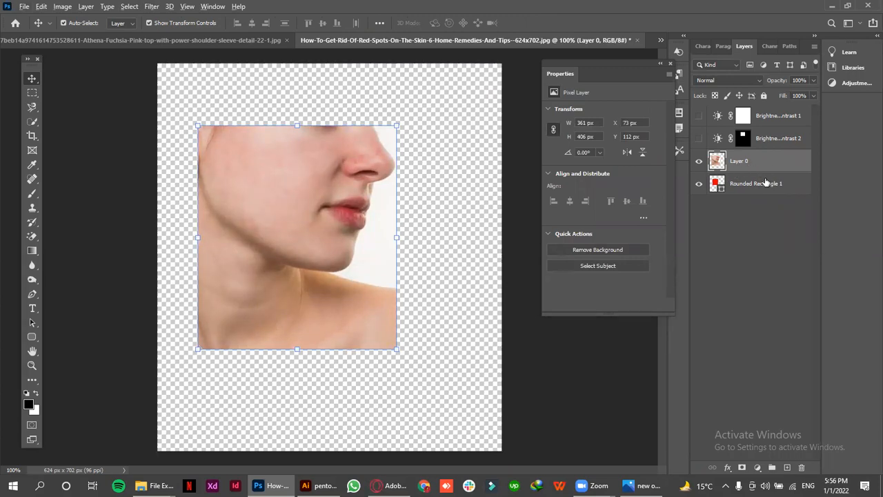
alt+click(764, 172)
drag(325, 203, 289, 204)
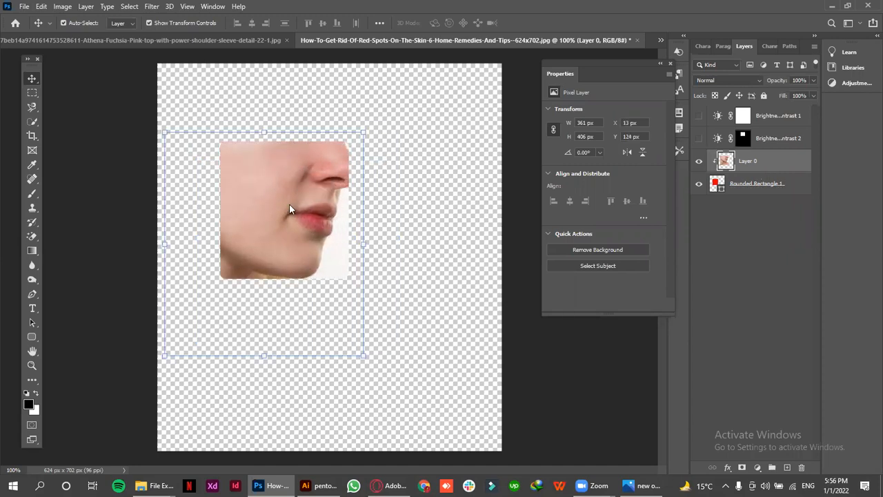
Undo the face photo's repositioning, clipping mask and scaling
key(ctrl+z)
key(ctrl+z)
key(ctrl+z)
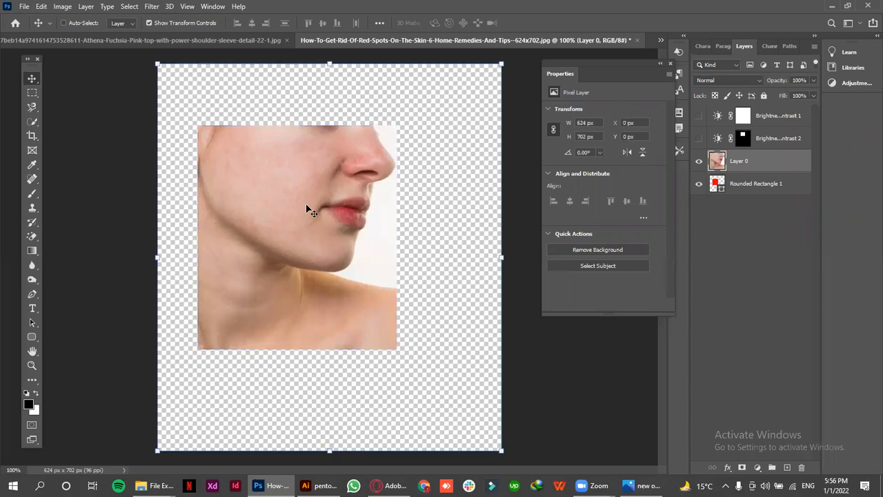
Select the Brightness/Contrast 1 layer and make it visible again
click(743, 115)
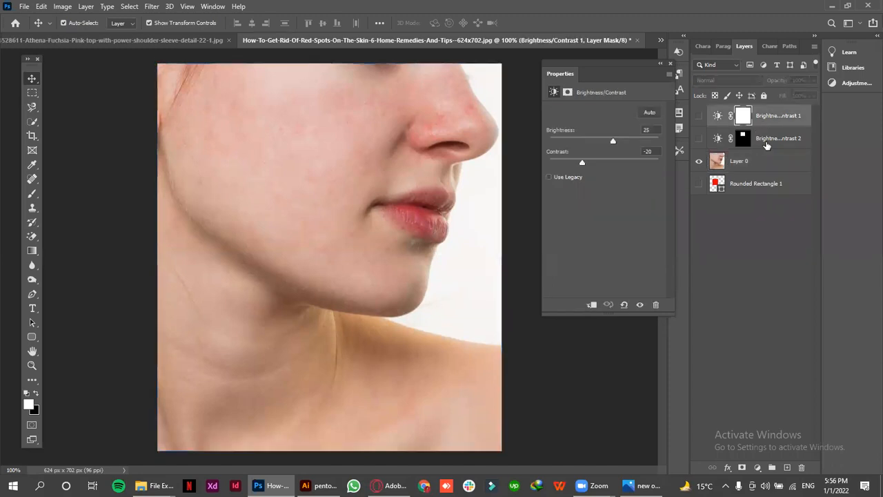
click(699, 116)
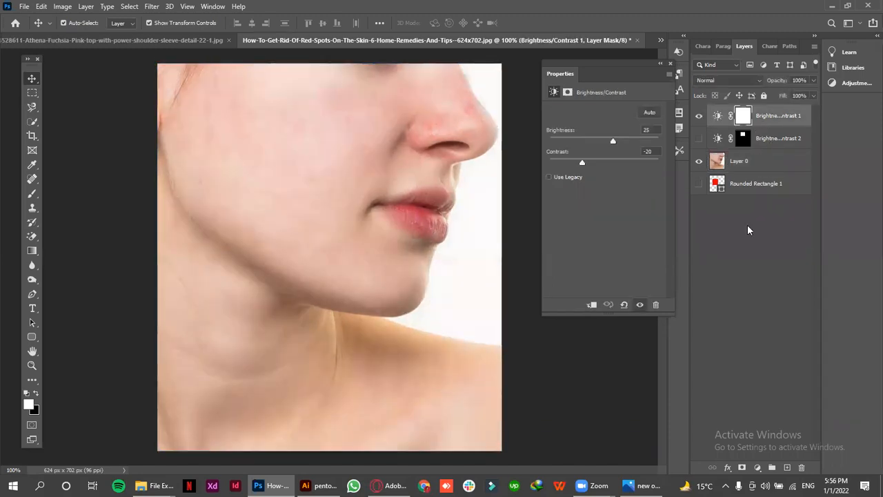
Add another Brightness/Contrast adjustment layer on top of the stack and hide it
click(757, 467)
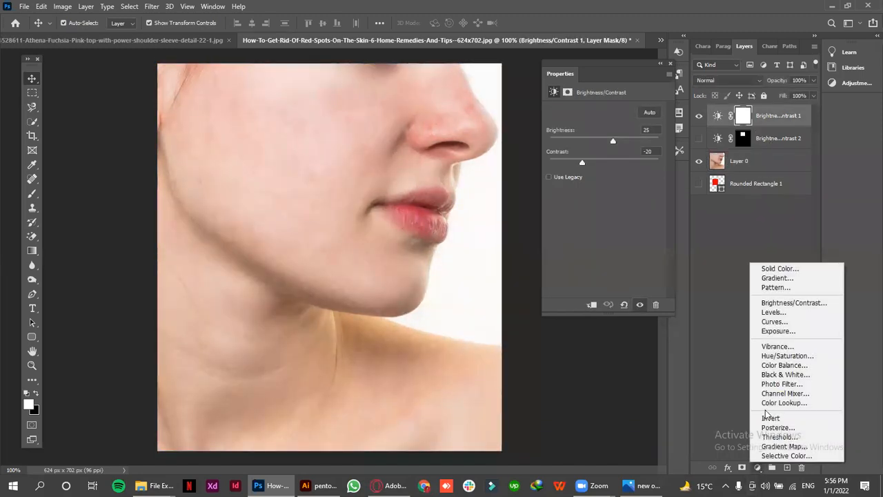
click(767, 305)
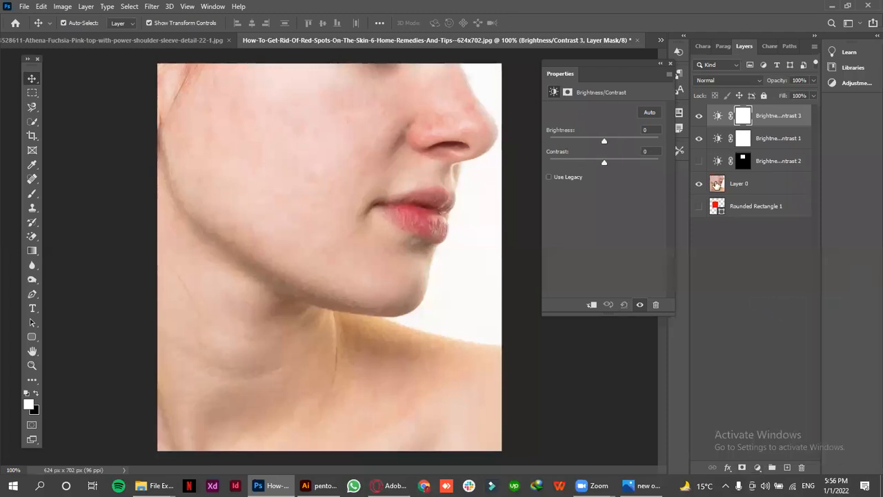
click(698, 116)
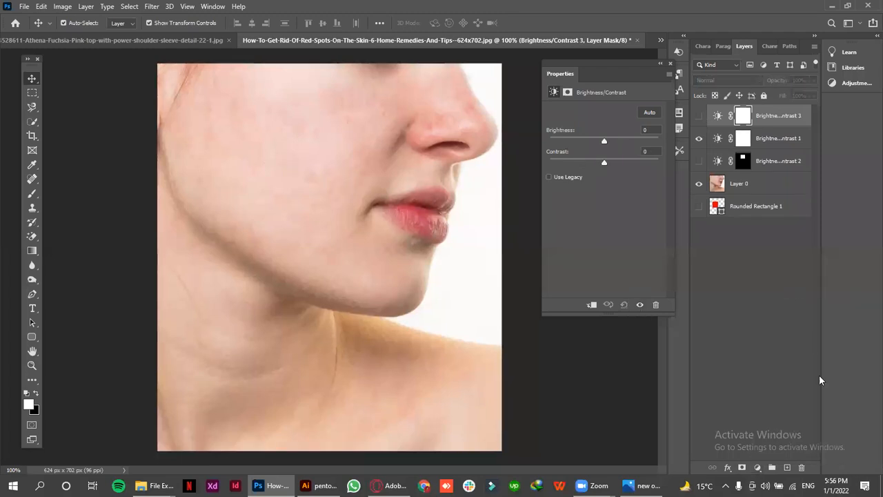
Add a Levels adjustment layer at the top of the stack and set its midtone input level to 1.04
click(757, 468)
click(767, 319)
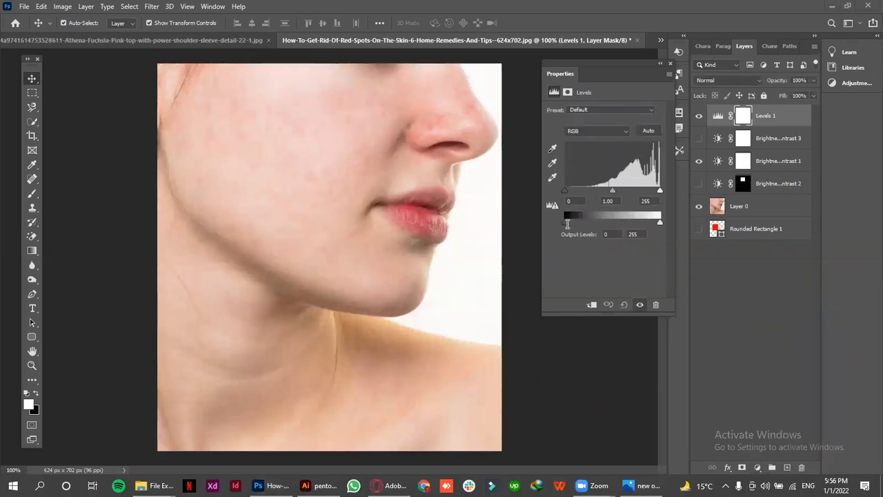
drag(564, 192, 661, 193)
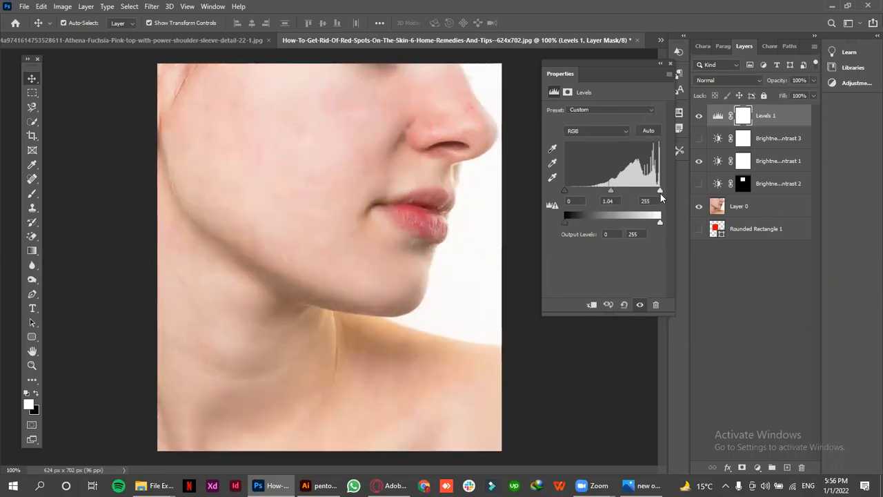
Delete the Levels 1 adjustment layer
click(758, 467)
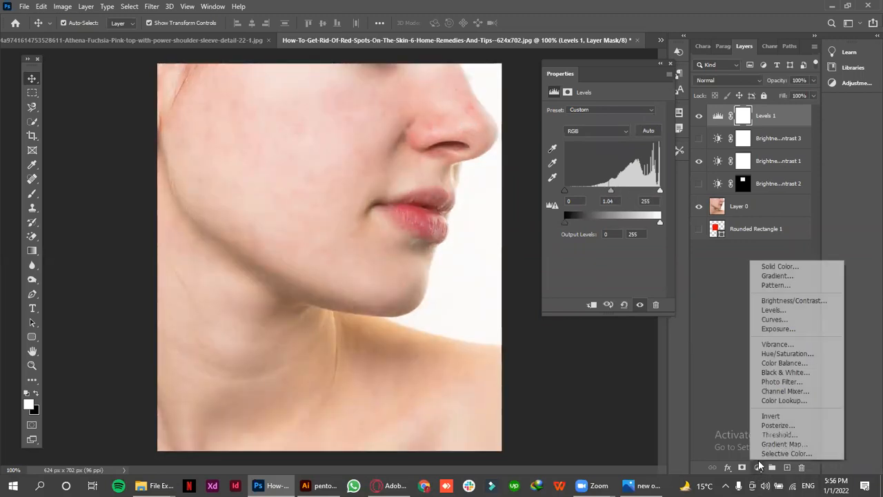
click(662, 304)
click(657, 304)
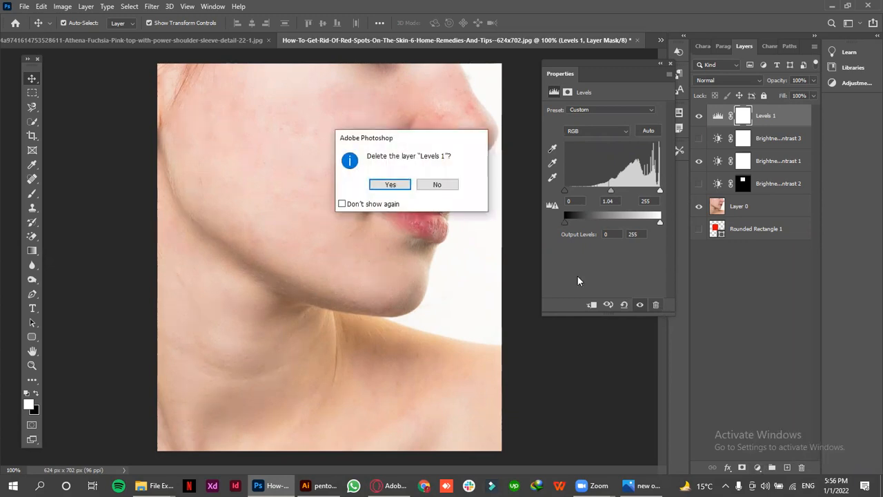
key(Return)
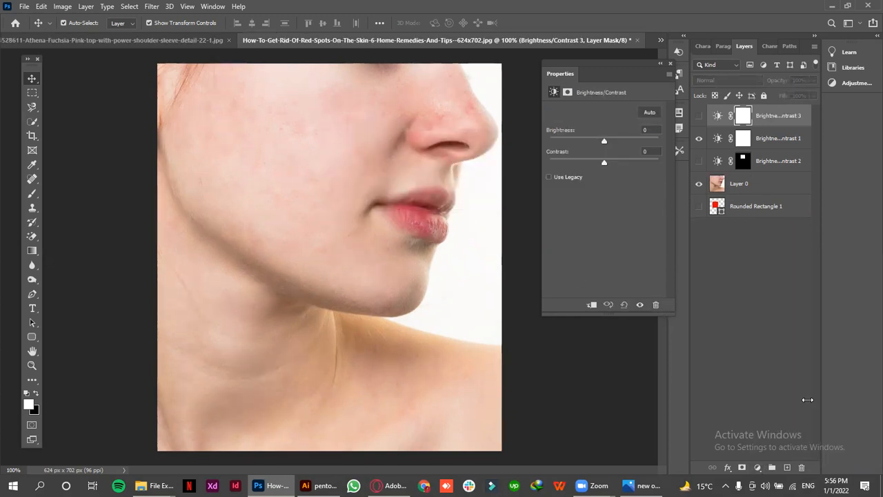
Add a Curves adjustment layer and raise the RGB curve's midtones, adding points at input 47, output 51 and input 219, output 231
click(757, 468)
click(774, 324)
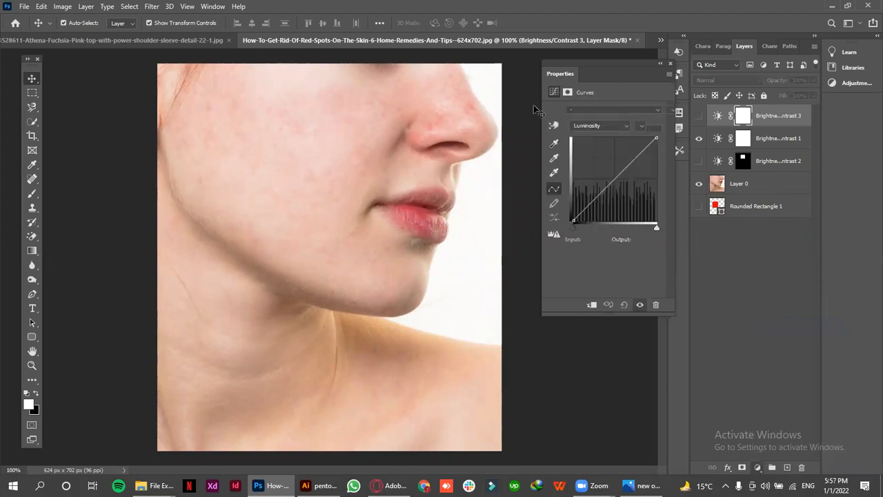
click(611, 180)
drag(612, 181, 588, 204)
click(589, 196)
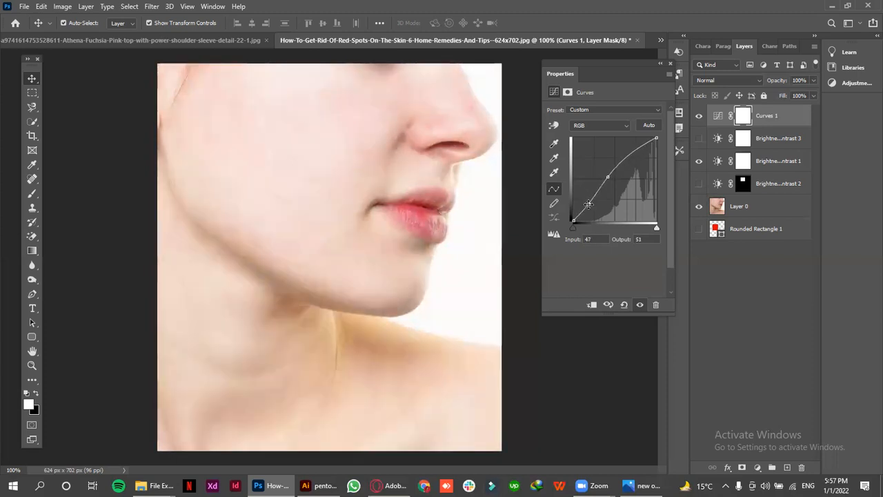
click(644, 145)
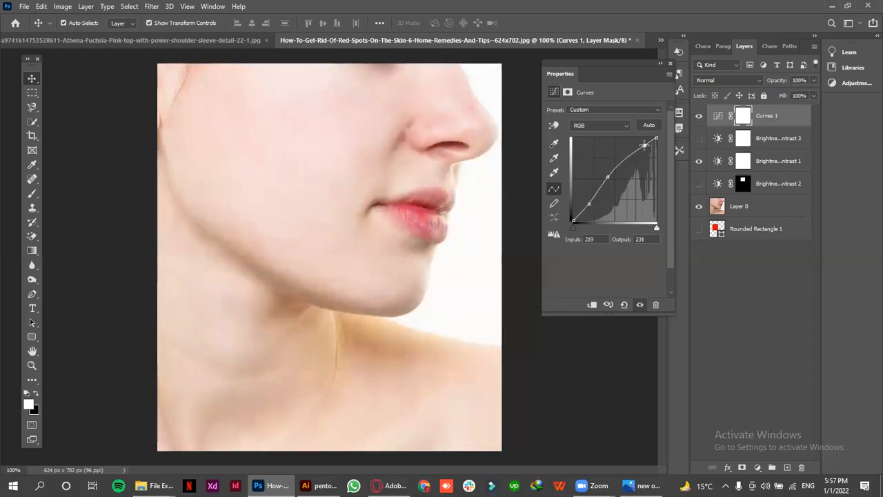
drag(573, 228, 554, 228)
mouse_move(656, 228)
mouse_down()
mouse_move(645, 228)
mouse_move(656, 228)
mouse_up()
Add a Black & White adjustment layer with Reds at 77 and Yellows at -7, and deselect it
click(758, 468)
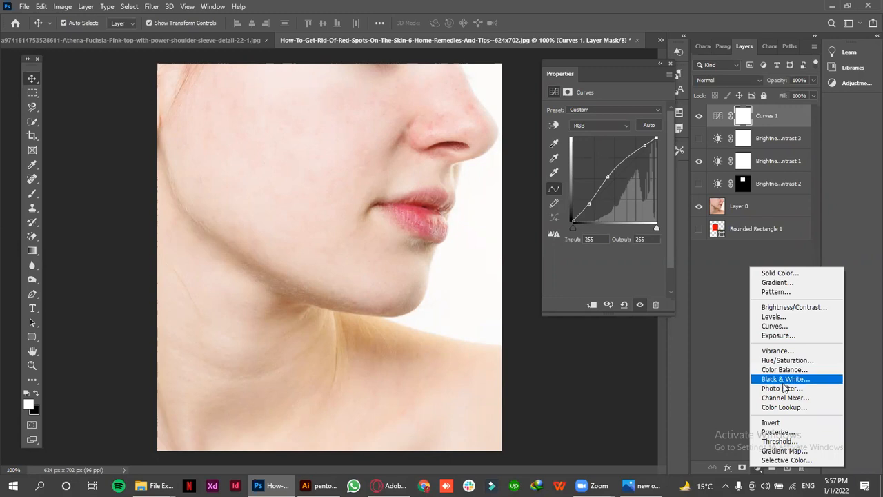
click(784, 379)
drag(585, 145, 591, 173)
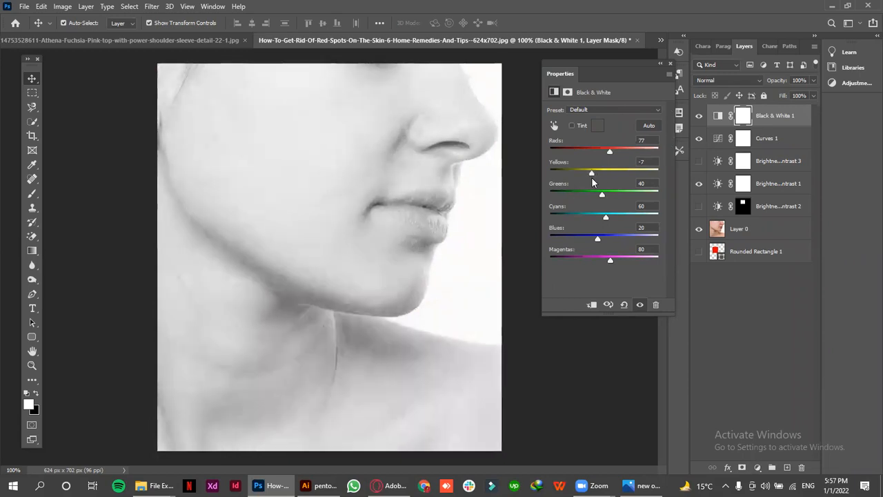
click(588, 349)
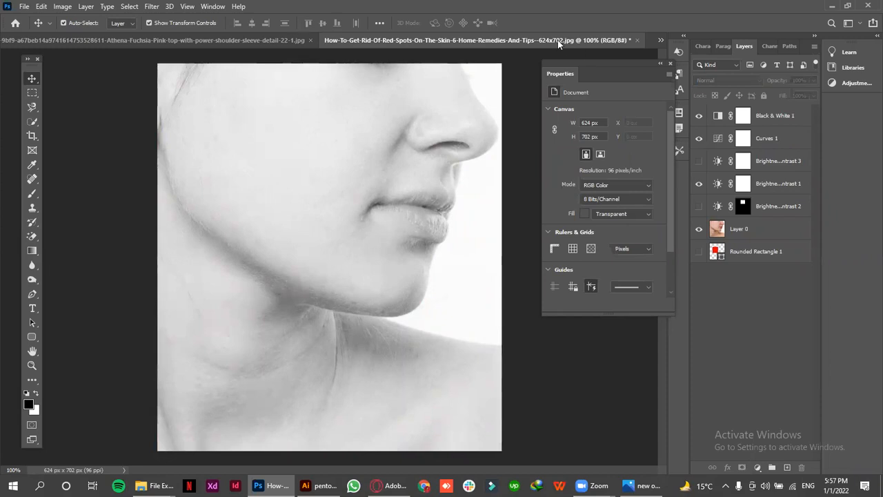
Hide the Brightness/Contrast 1, Curves 1 and Black & White 1 layers and select Layer 0
click(699, 184)
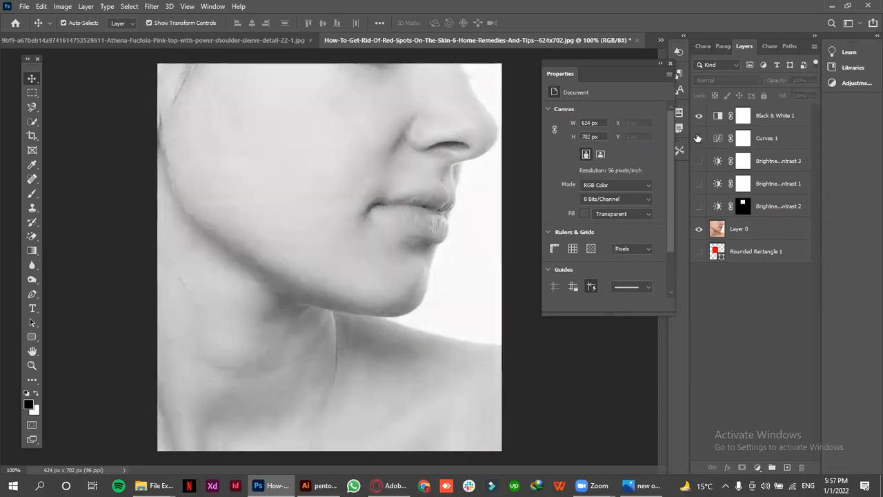
click(699, 138)
click(699, 116)
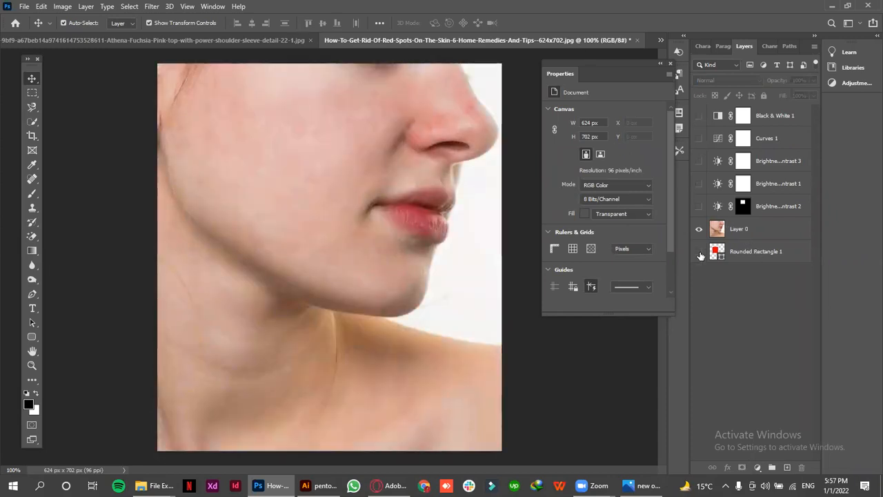
click(739, 230)
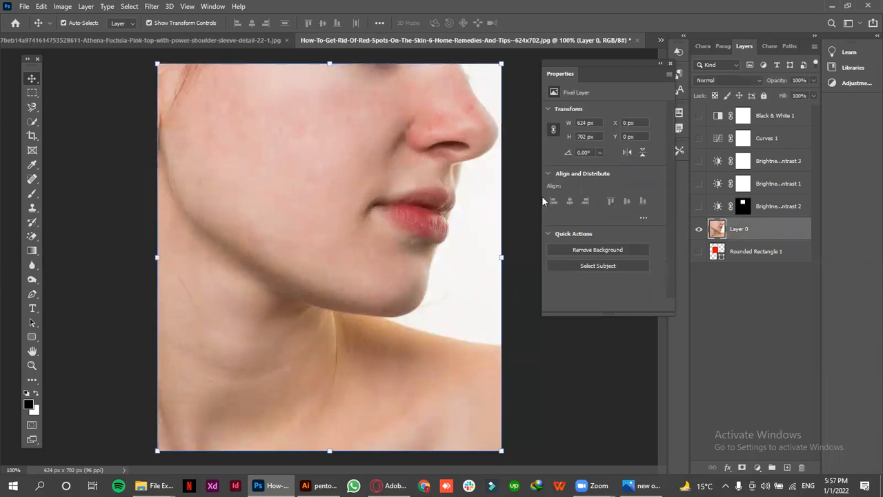
Activate the Blur tool and set its strength to 87%
click(31, 269)
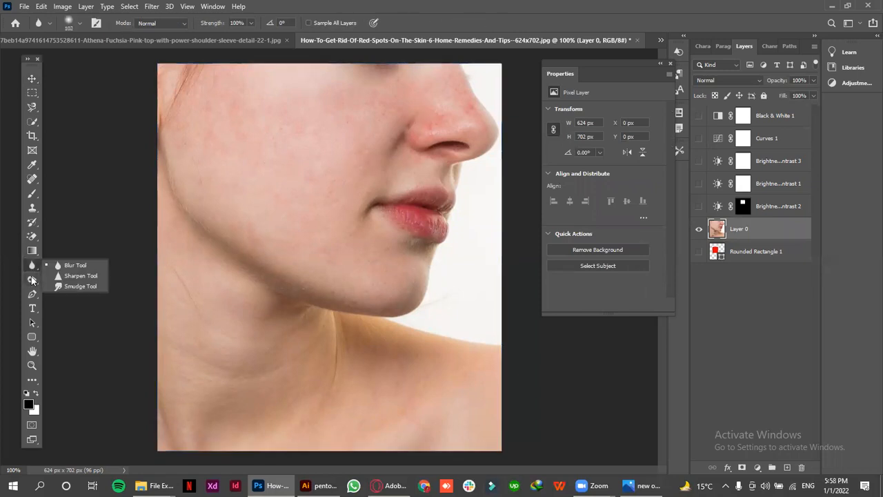
click(32, 279)
click(31, 267)
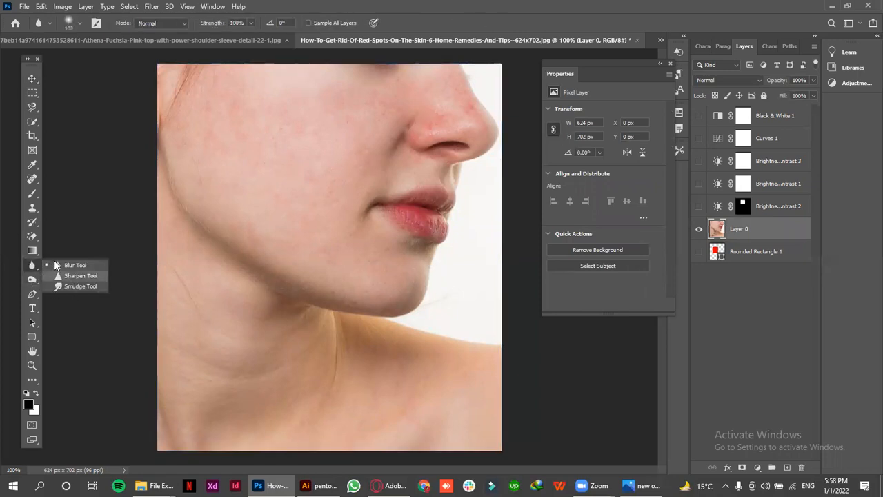
click(64, 266)
key(o)
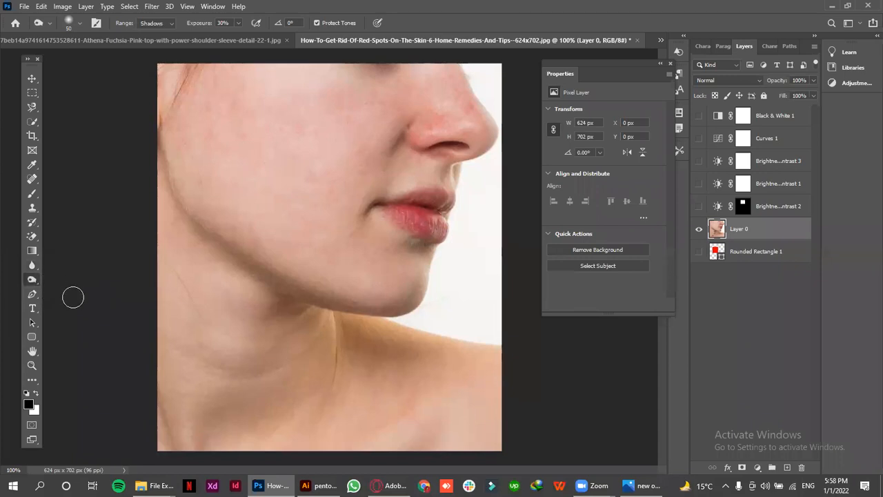
click(32, 266)
click(59, 260)
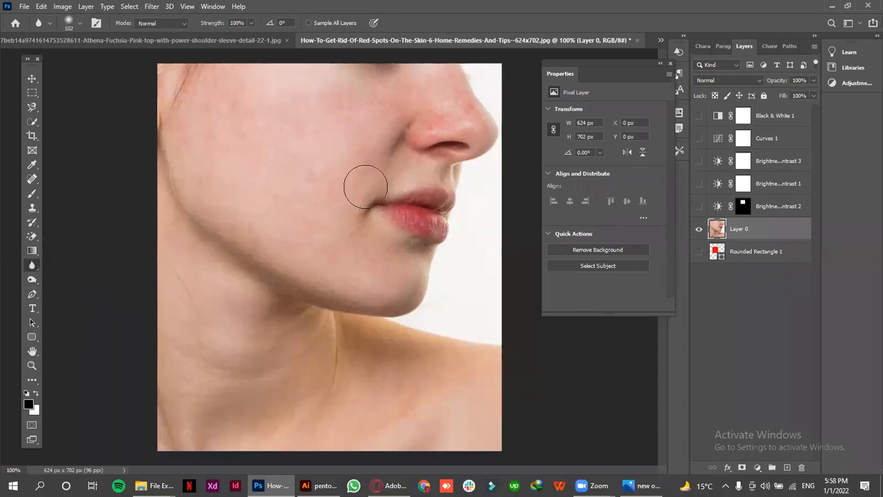
click(251, 23)
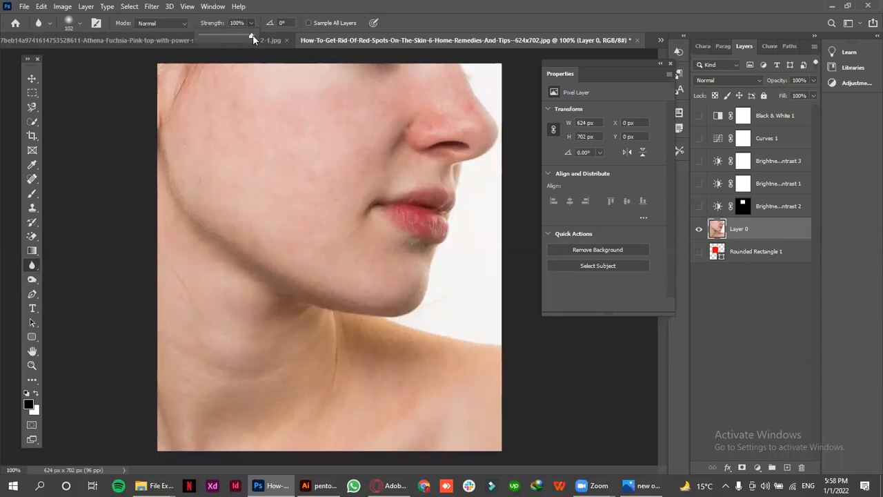
mouse_move(252, 36)
mouse_down()
mouse_move(213, 31)
mouse_move(245, 32)
mouse_up()
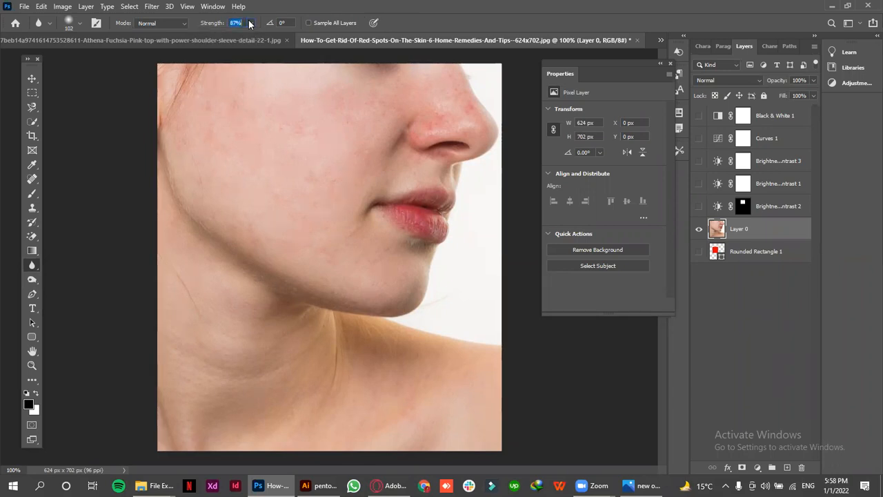
click(80, 24)
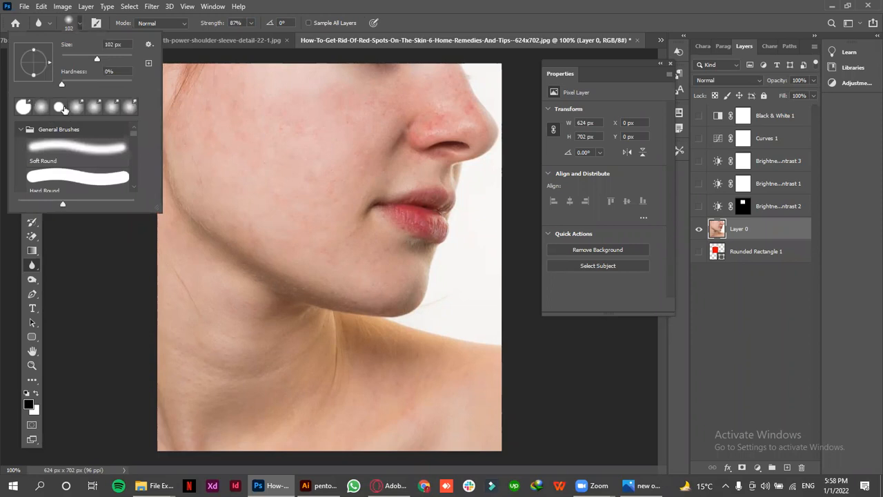
click(78, 25)
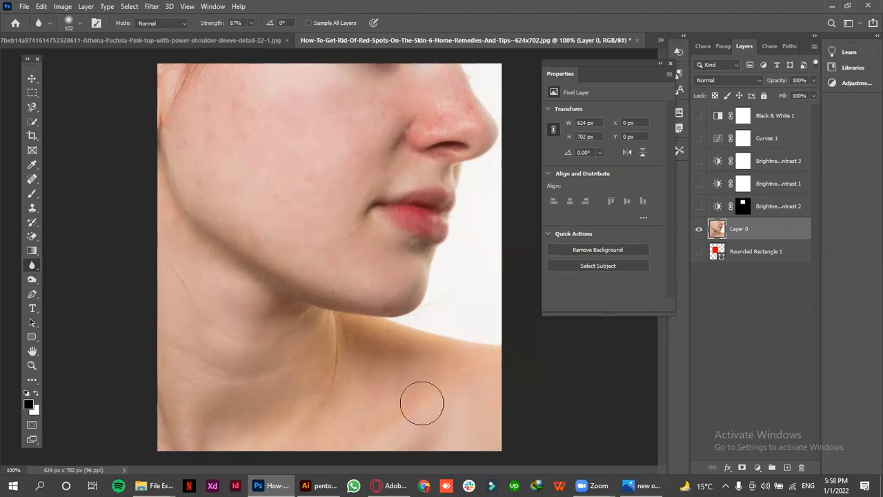
Try the Sharpen tool at 50% strength across the jaw and cheek, and undo the stroke
right_click(32, 265)
click(69, 275)
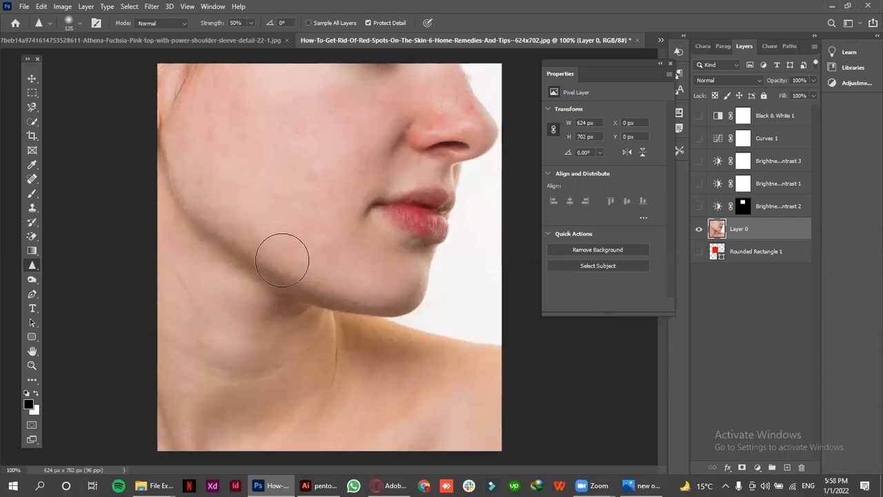
mouse_move(367, 316)
mouse_down()
mouse_move(329, 263)
mouse_move(336, 160)
mouse_move(353, 129)
mouse_move(385, 167)
mouse_move(352, 104)
mouse_move(256, 205)
mouse_move(278, 187)
mouse_move(311, 209)
mouse_move(352, 135)
mouse_move(322, 269)
mouse_move(353, 103)
mouse_move(354, 145)
mouse_move(296, 273)
mouse_move(332, 198)
mouse_move(336, 120)
mouse_move(345, 161)
mouse_move(329, 140)
mouse_move(318, 159)
mouse_move(336, 159)
mouse_move(322, 207)
mouse_move(392, 155)
mouse_move(391, 194)
mouse_move(363, 152)
mouse_move(416, 155)
mouse_move(379, 159)
mouse_up()
key(ctrl+z)
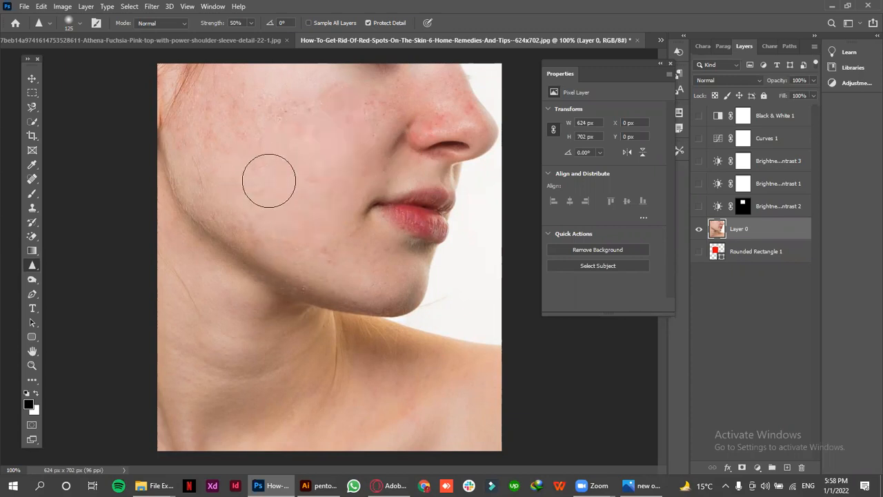
Try the Smudge tool at 50% strength along the jawline toward the shoulder, and undo the smear
right_click(33, 269)
click(114, 285)
mouse_move(224, 235)
mouse_down()
mouse_move(222, 267)
mouse_move(265, 249)
mouse_move(256, 270)
mouse_move(277, 265)
mouse_move(272, 305)
mouse_move(310, 282)
mouse_move(309, 326)
mouse_move(361, 320)
mouse_move(418, 357)
mouse_move(398, 339)
mouse_move(394, 291)
mouse_move(403, 323)
mouse_move(442, 349)
mouse_up()
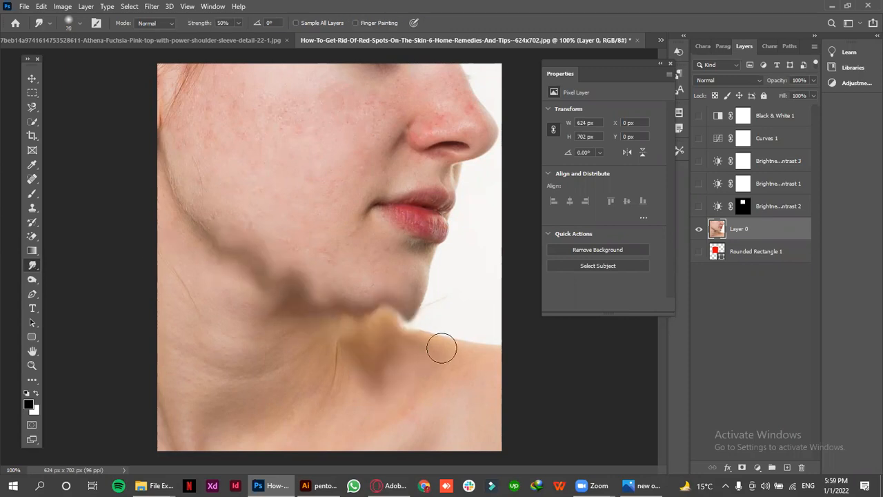
key(ctrl+z)
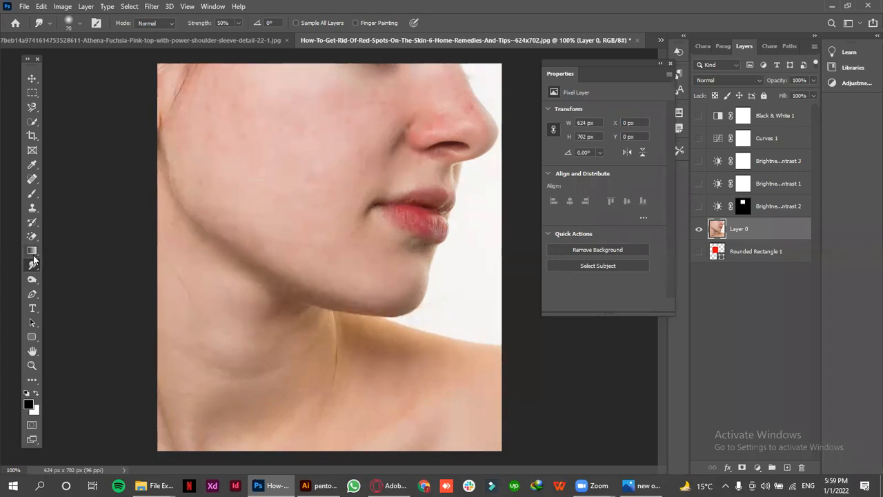
Activate the Dodge tool for lightening areas of the face photo
click(33, 280)
click(59, 280)
right_click(30, 281)
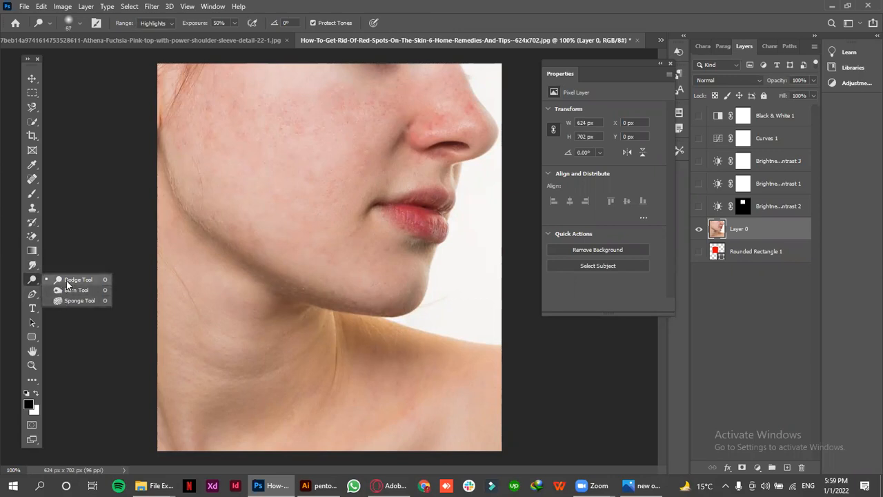
click(66, 281)
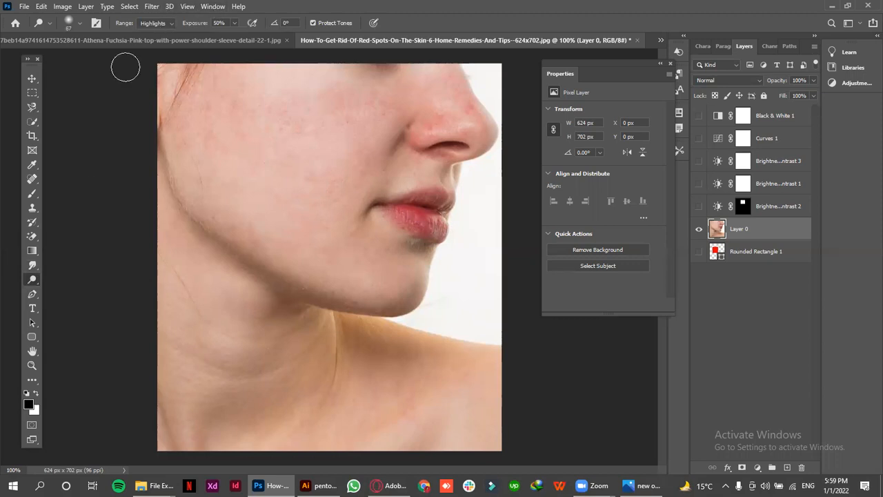
right_click(34, 279)
click(72, 281)
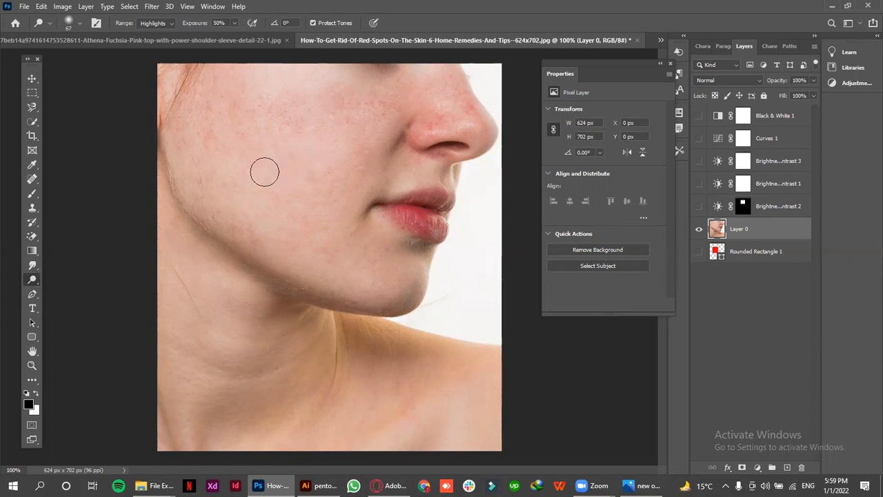
right_click(29, 282)
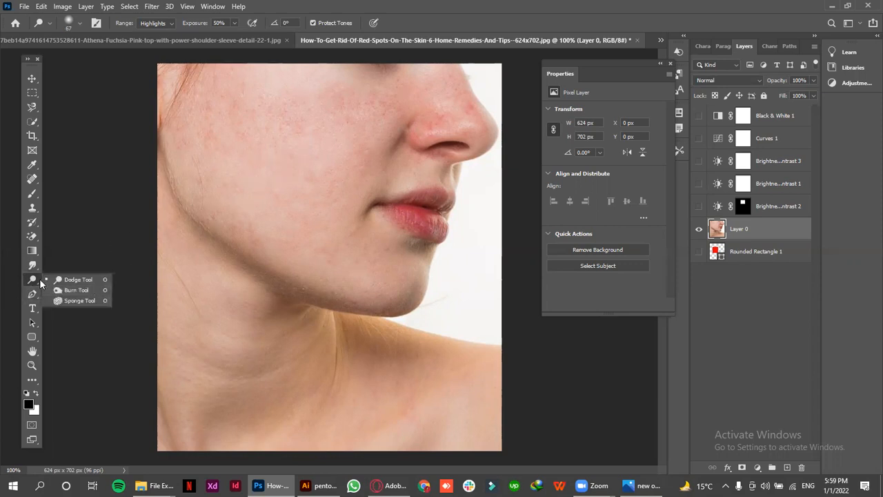
click(59, 281)
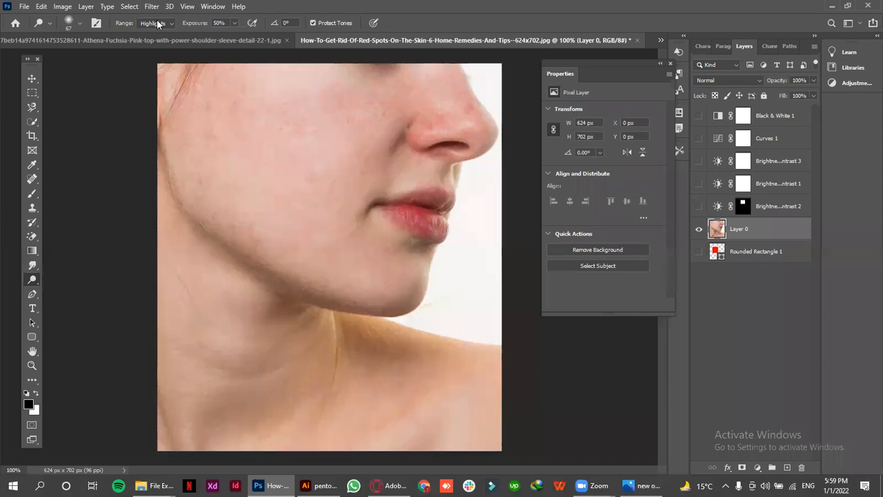
Lighten the jawline from the cheek to the chin using the Dodge tool with the Shadows range at 50% exposure
click(156, 22)
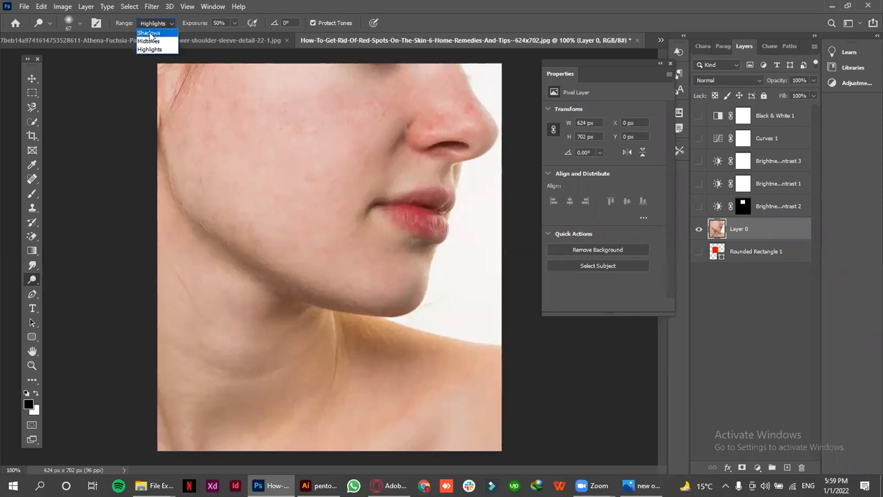
click(149, 32)
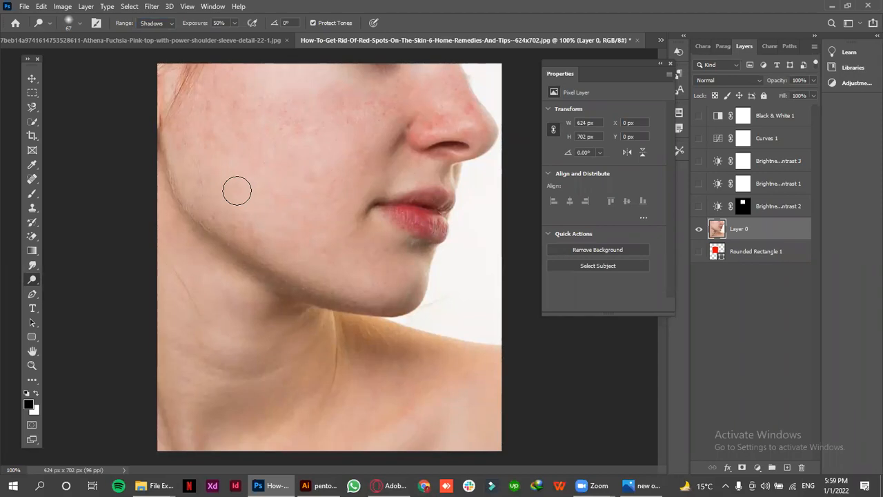
click(80, 25)
click(80, 25)
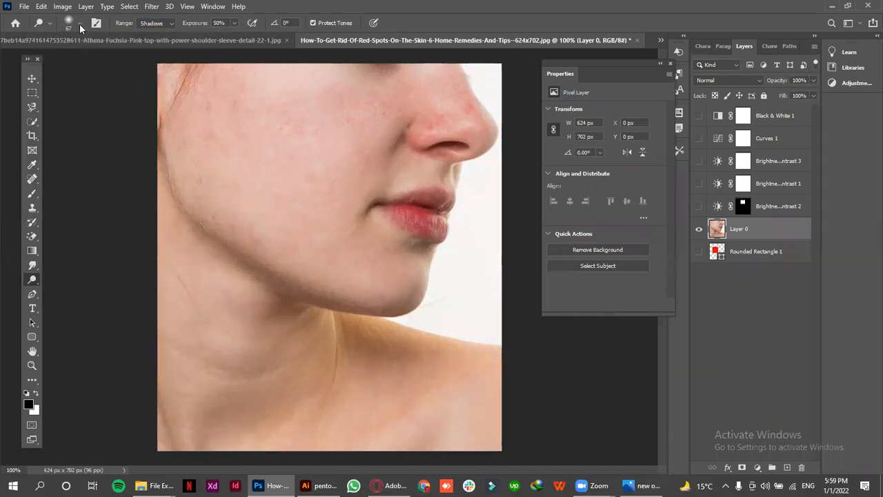
click(144, 22)
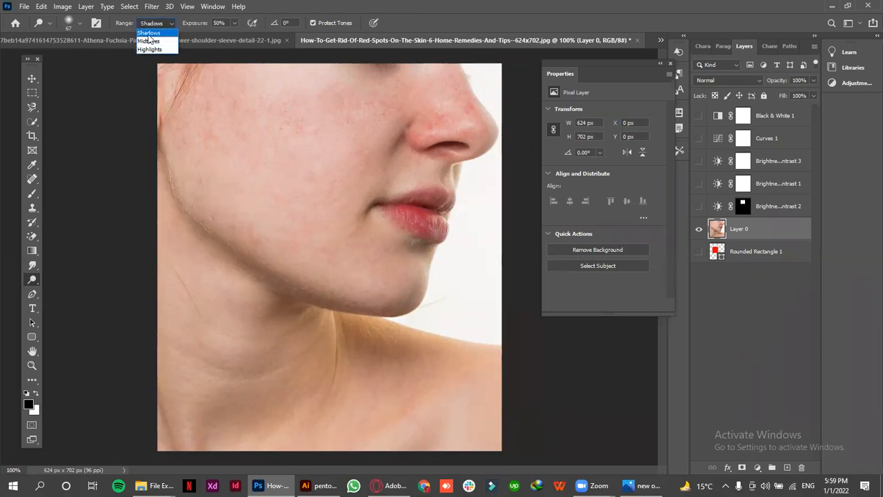
click(148, 33)
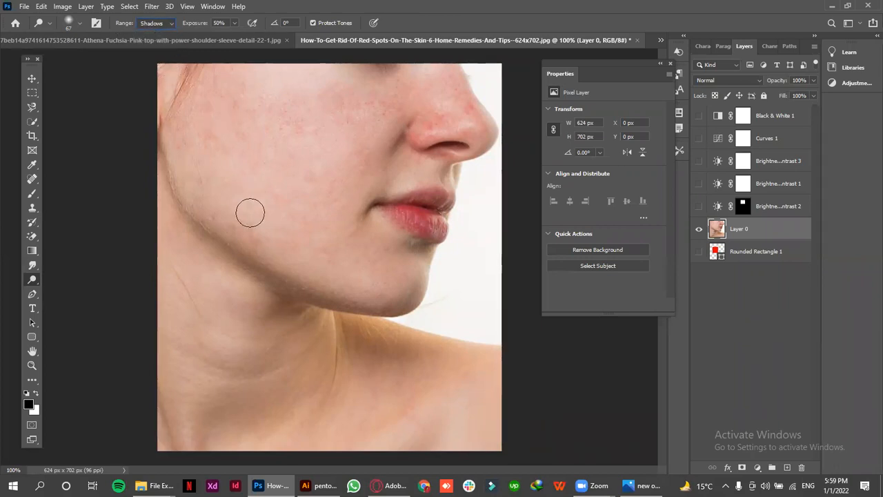
mouse_move(241, 228)
mouse_down()
mouse_move(291, 285)
mouse_move(331, 307)
mouse_move(212, 227)
mouse_move(341, 284)
mouse_move(296, 296)
mouse_move(420, 300)
mouse_up()
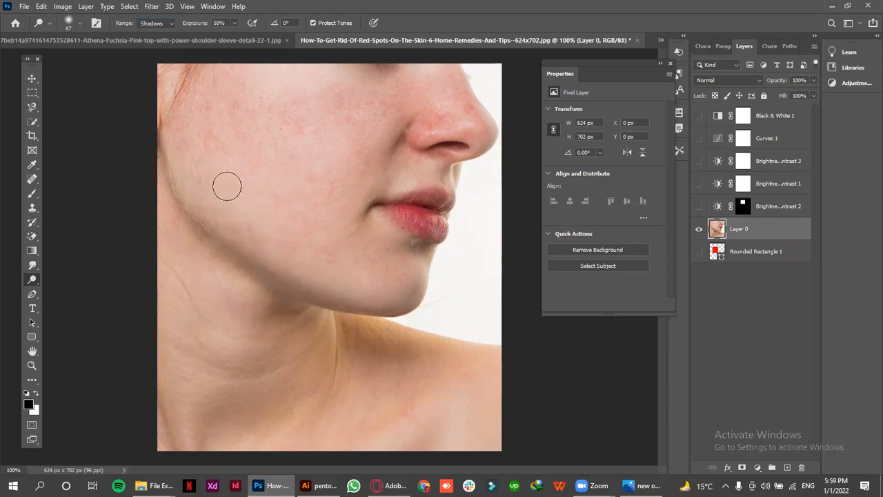
Try the Dodge tool with the Midtones range at 50% exposure across the cheek toward the mouth
click(158, 26)
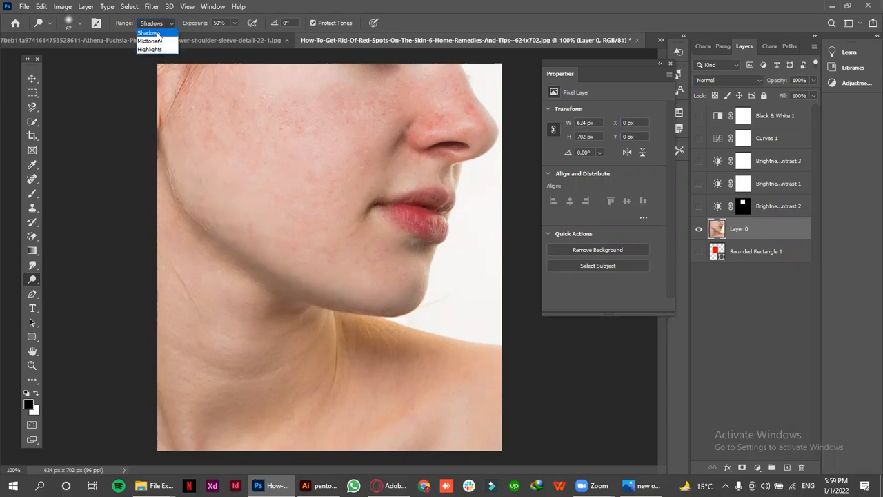
click(147, 36)
drag(298, 186, 295, 162)
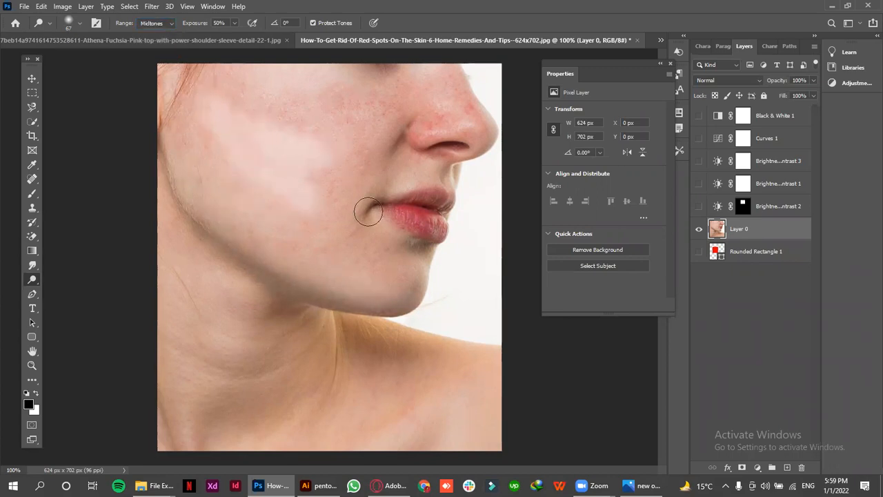
drag(369, 211, 306, 133)
Try the Dodge tool with the Highlights range over the cheek and jaw, and undo the Highlights and Midtones strokes
click(152, 23)
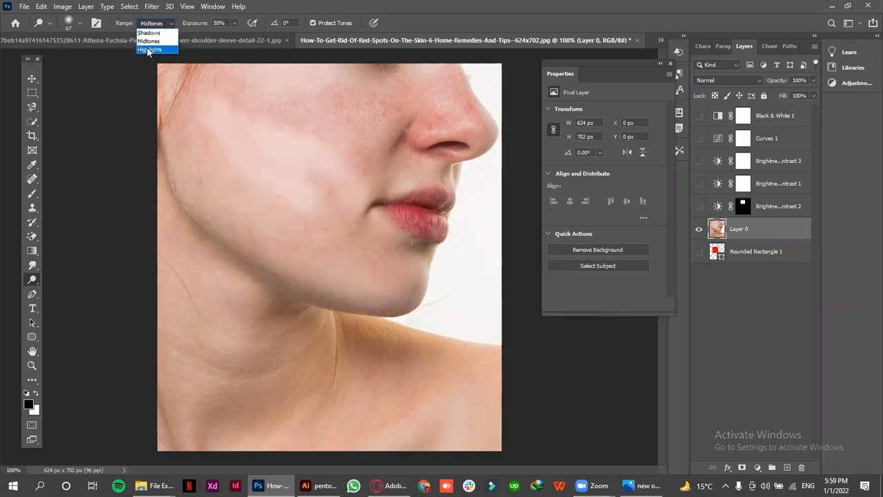
click(149, 49)
mouse_move(255, 228)
mouse_down()
mouse_move(215, 208)
mouse_move(237, 191)
mouse_move(279, 191)
mouse_move(266, 145)
mouse_up()
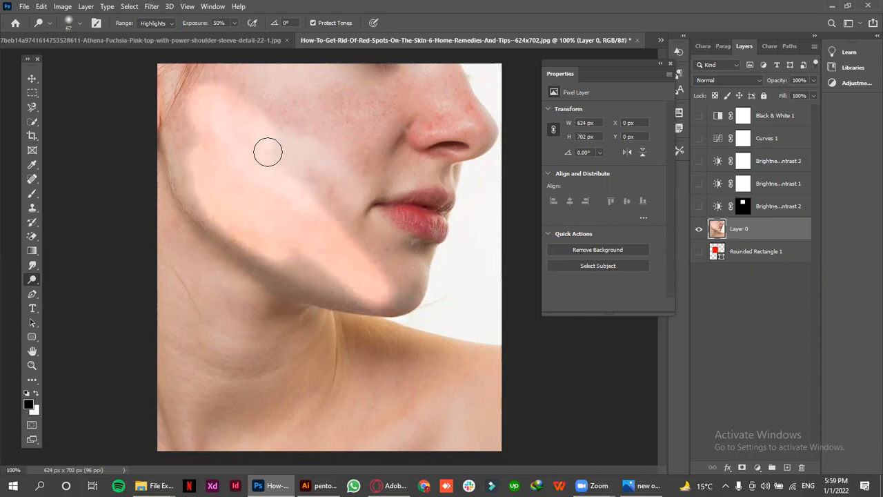
key(ctrl+z)
key(ctrl+z)
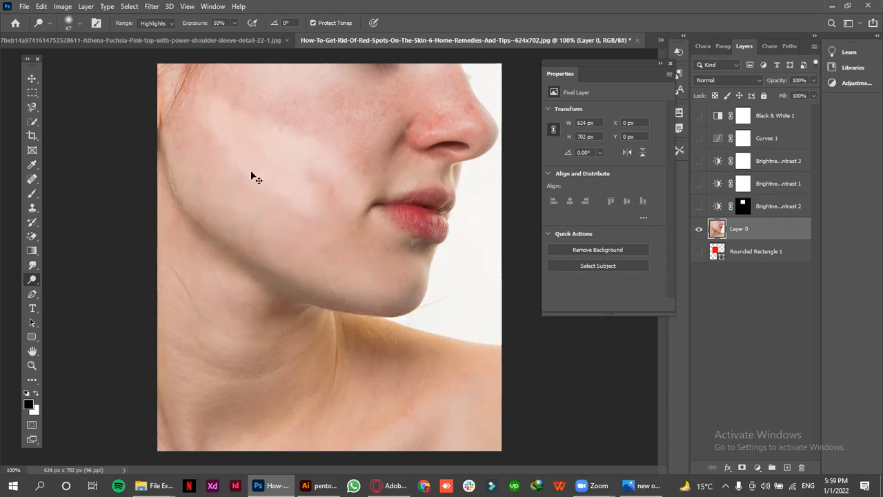
key(ctrl+z)
Darken the jawline down to the chin using the Burn tool with the Shadows range at 30% exposure
right_click(36, 278)
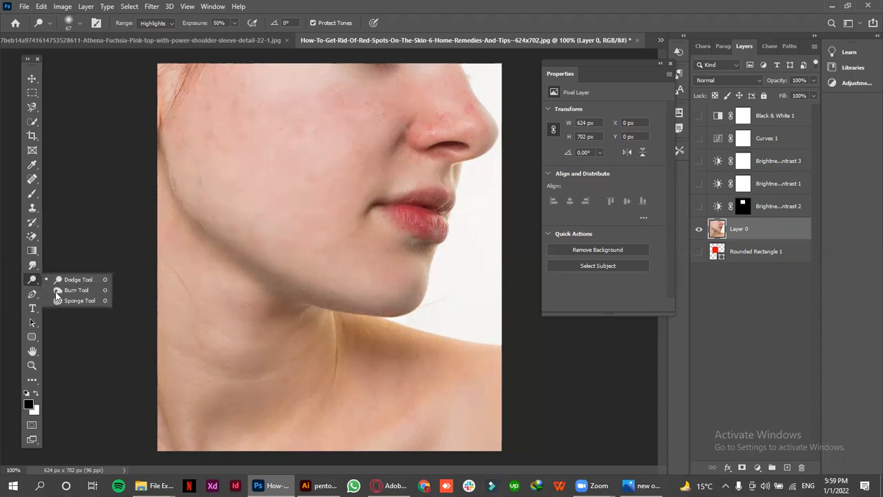
click(55, 291)
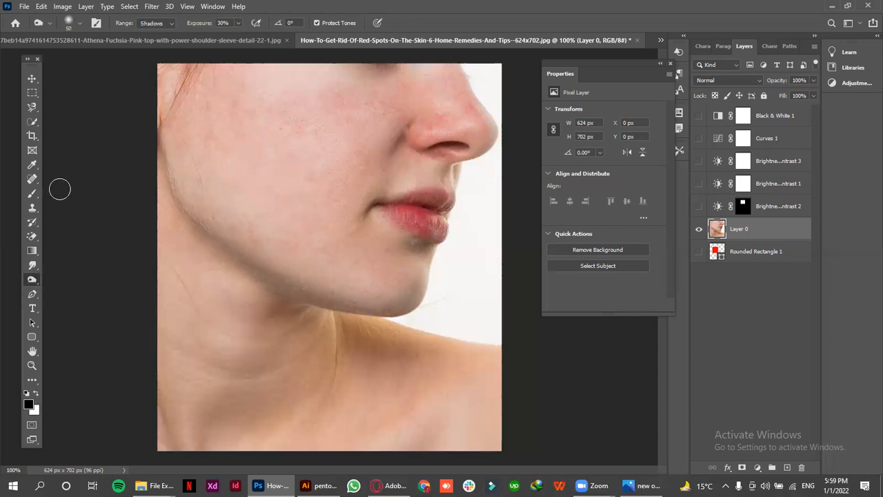
click(145, 24)
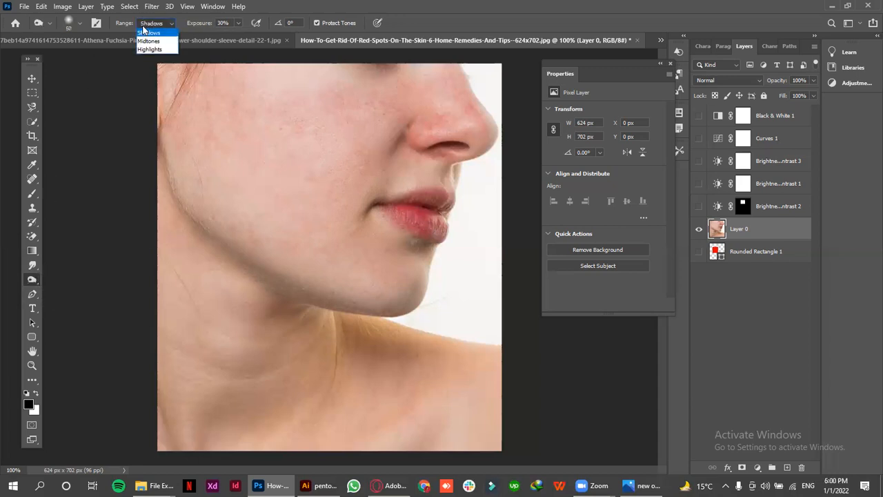
click(143, 33)
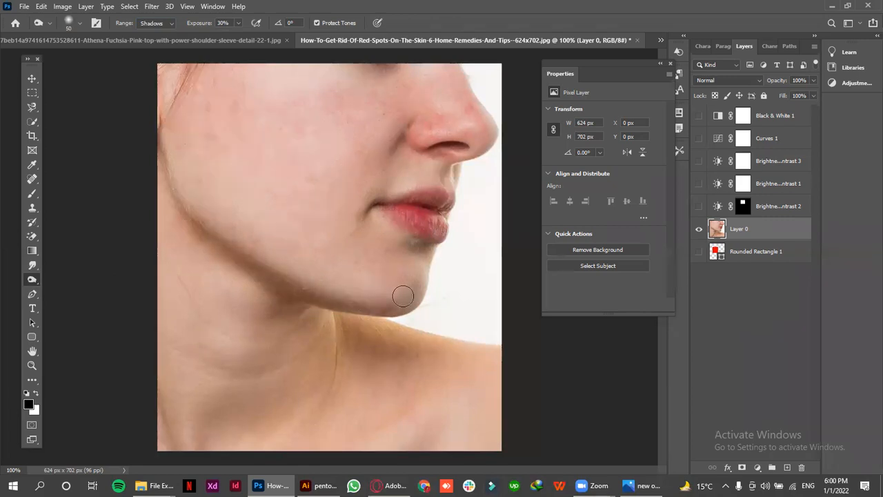
Try the Burn tool on the cheek with the Midtones and Highlights ranges at 30% exposure, and undo the cheek strokes
click(147, 24)
click(147, 42)
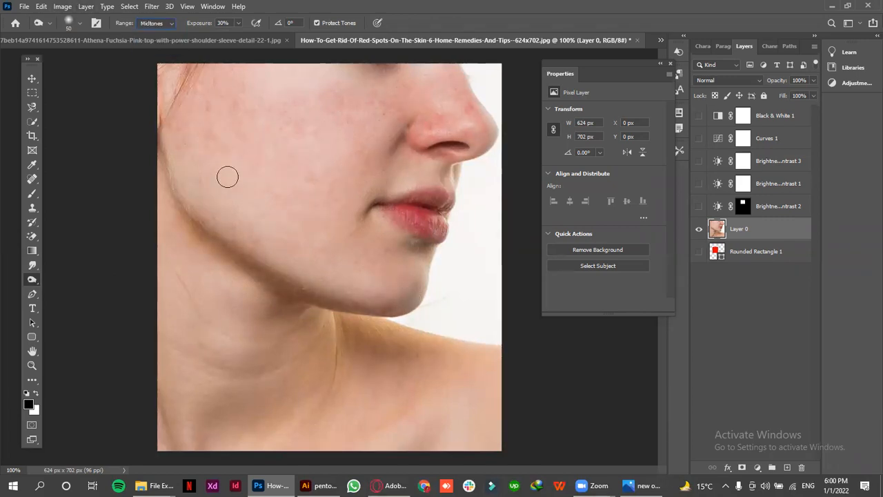
click(151, 23)
click(148, 38)
click(152, 22)
click(148, 52)
mouse_move(292, 209)
mouse_down()
mouse_move(250, 191)
mouse_move(304, 155)
mouse_move(276, 144)
mouse_up()
key(ctrl+z)
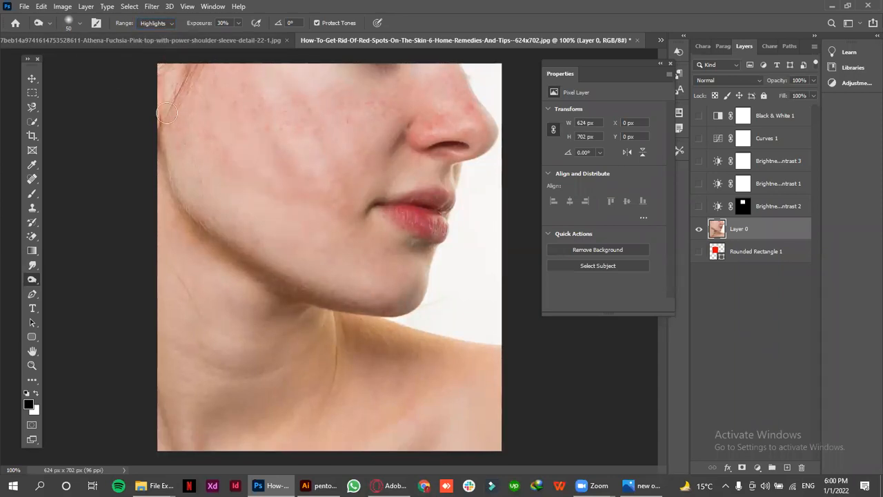
key(ctrl+z)
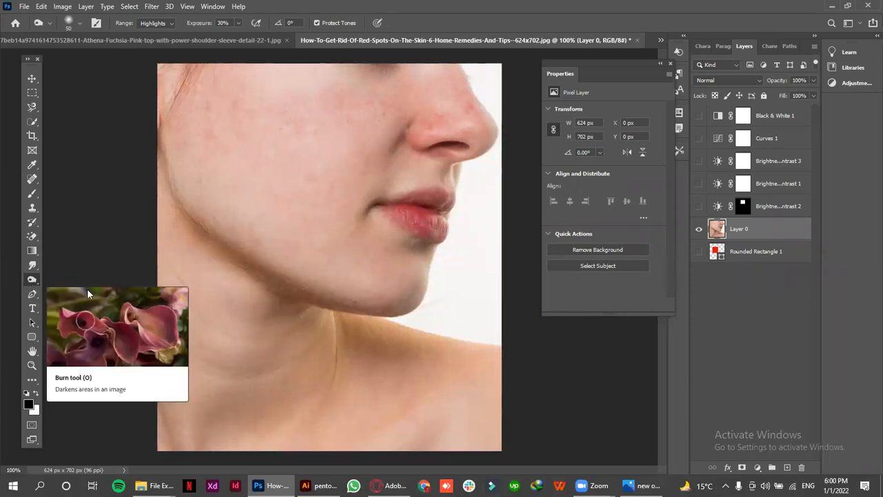
Activate the Move tool with the face photo layer selected
click(35, 79)
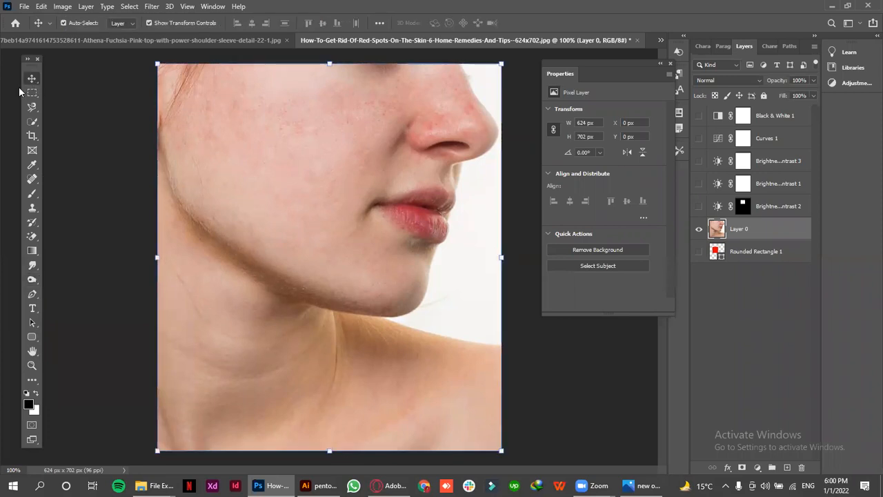